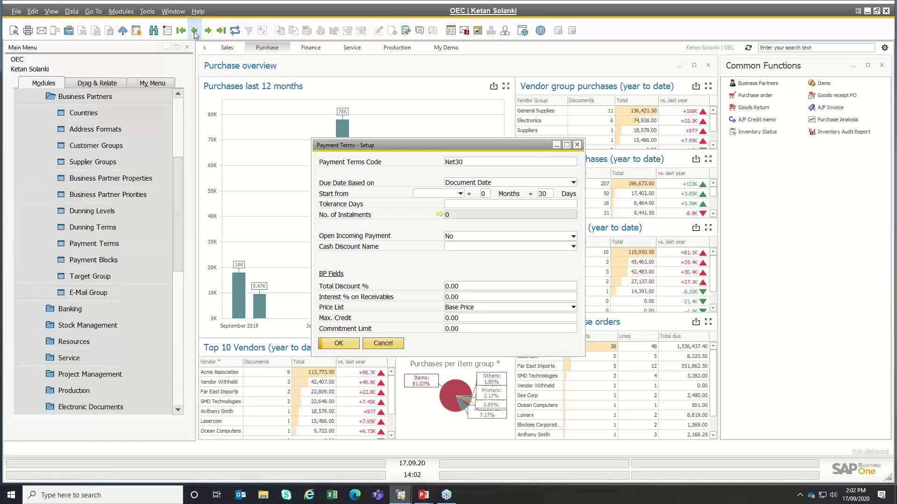
- Browse to the 2P10Net30 payment terms and review its 30 additional days and Document Date basis
{"action": "left_click", "coordinate": [195, 31]}
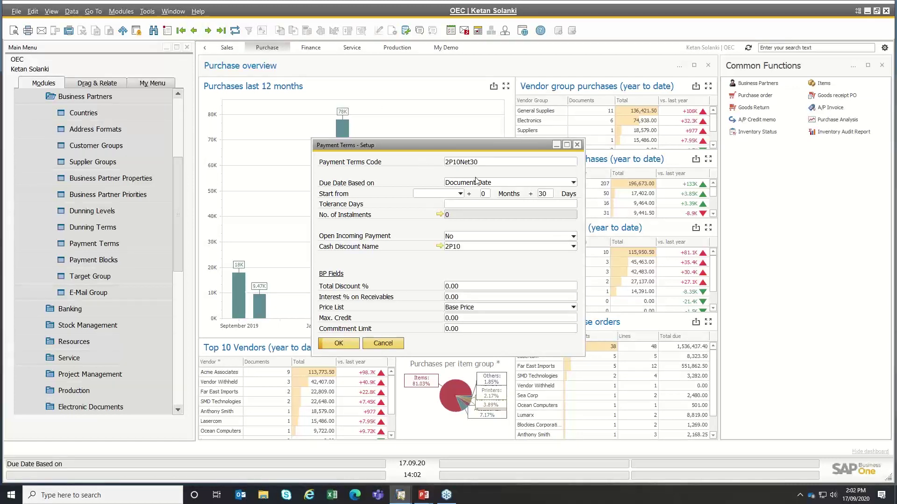
{"action": "double_click", "coordinate": [475, 162]}
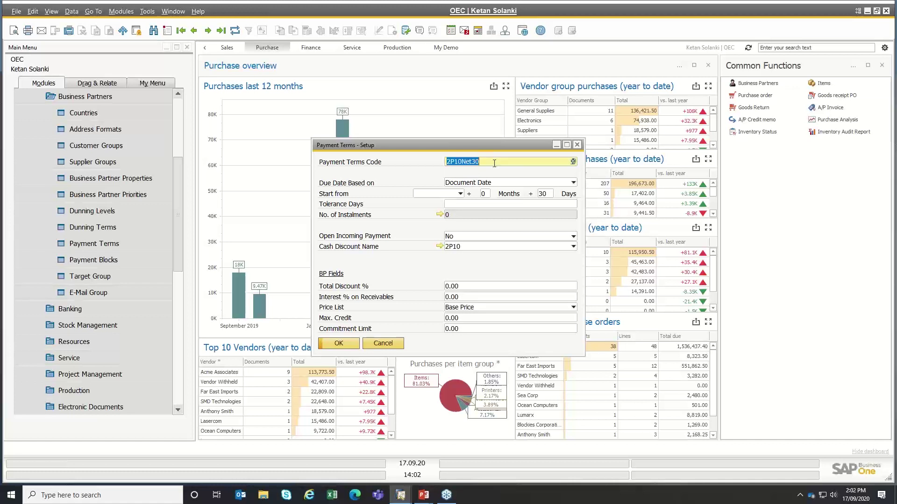
{"action": "double_click", "coordinate": [548, 193]}
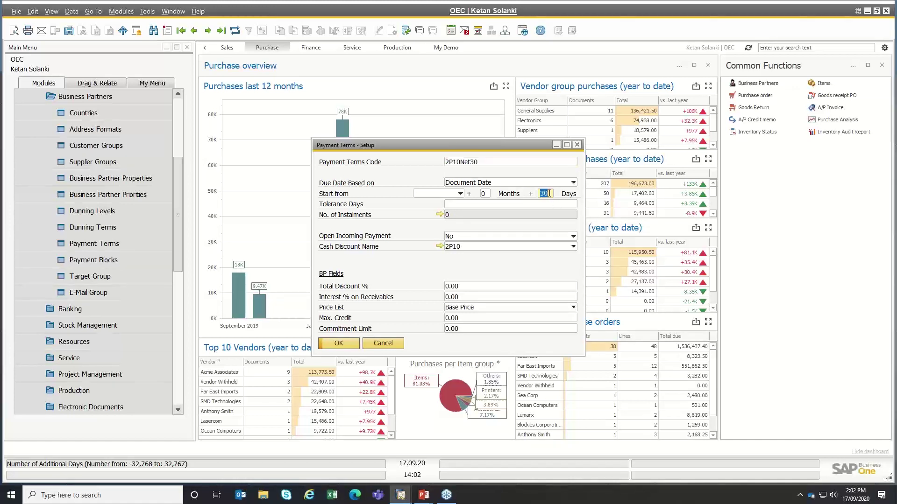
{"action": "left_click", "coordinate": [460, 194]}
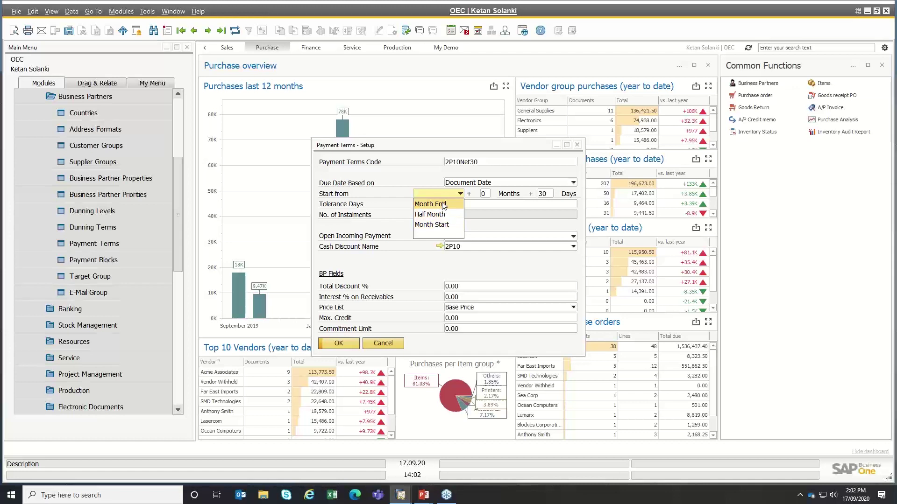
{"action": "left_click", "coordinate": [429, 167]}
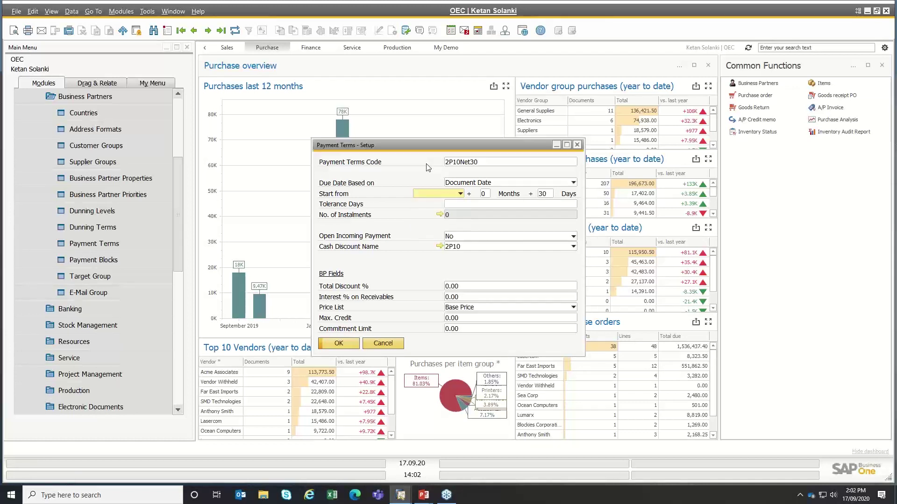
{"action": "left_click", "coordinate": [466, 186]}
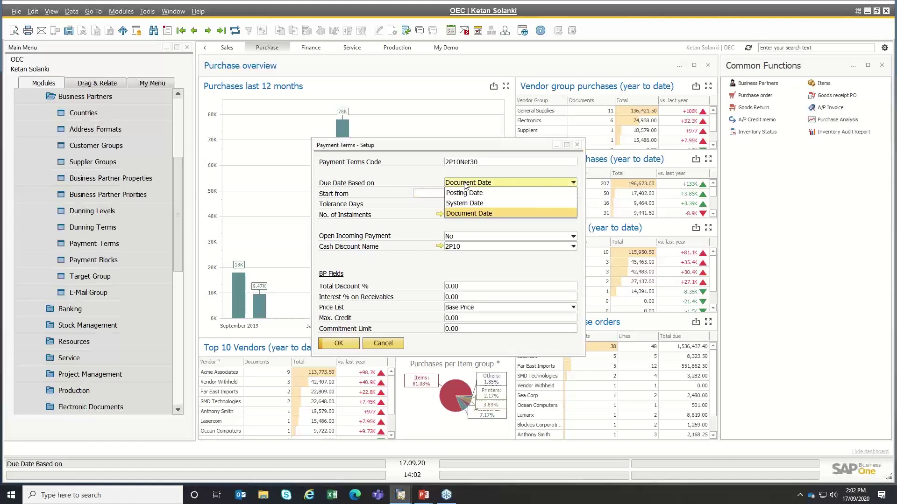
{"action": "left_click", "coordinate": [427, 178]}
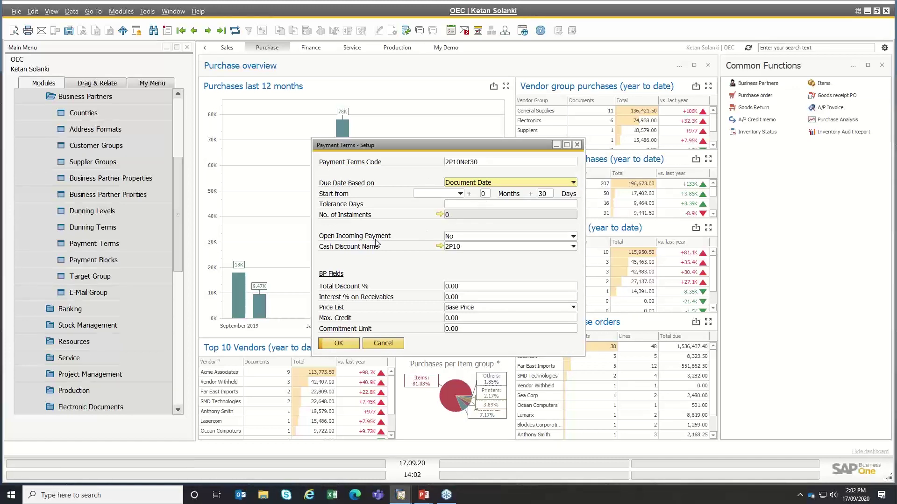
- Review the 2P10 cash discount details, then cancel both windows without changes
{"action": "left_click", "coordinate": [476, 249]}
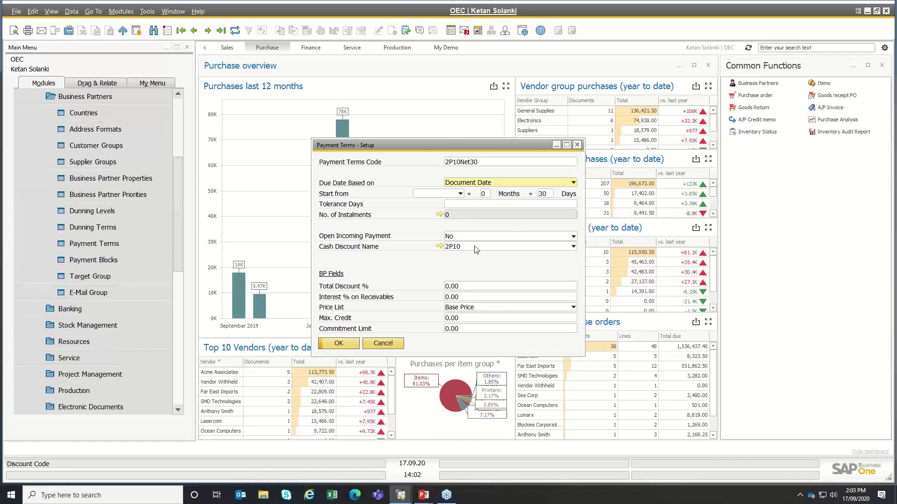
{"action": "left_click", "coordinate": [439, 246]}
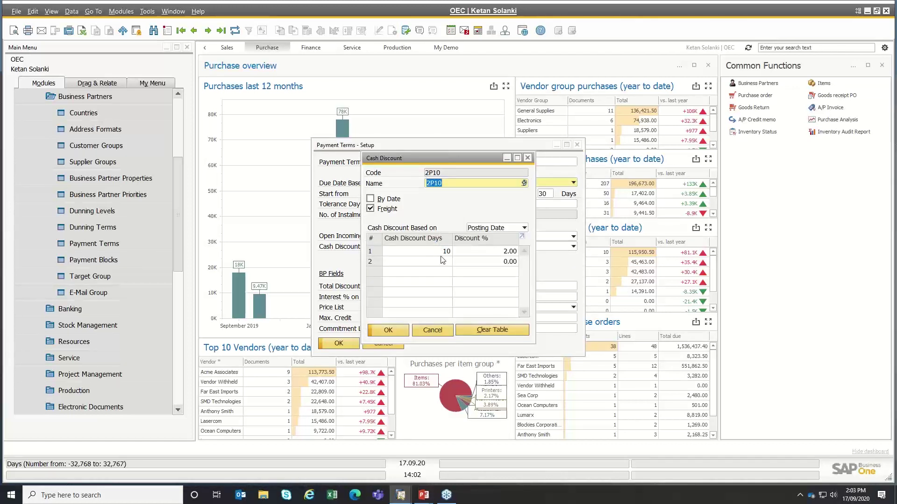
{"action": "left_click", "coordinate": [429, 330]}
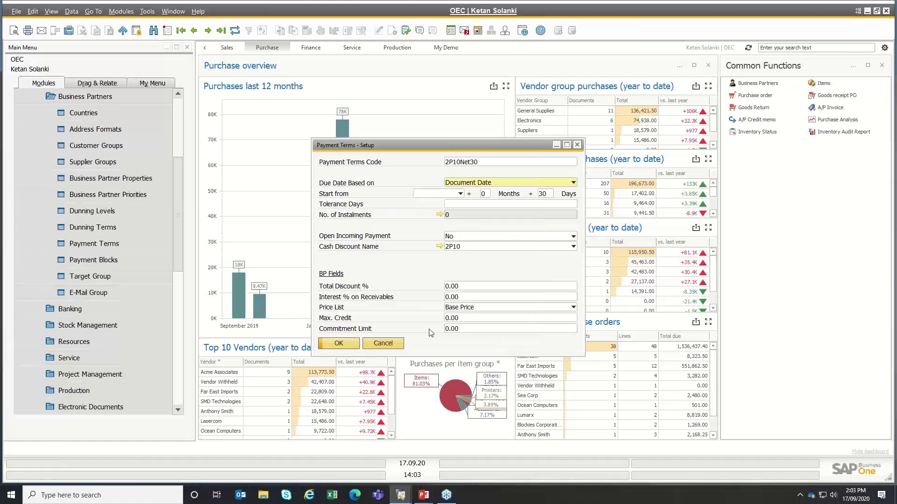
{"action": "left_click", "coordinate": [382, 344]}
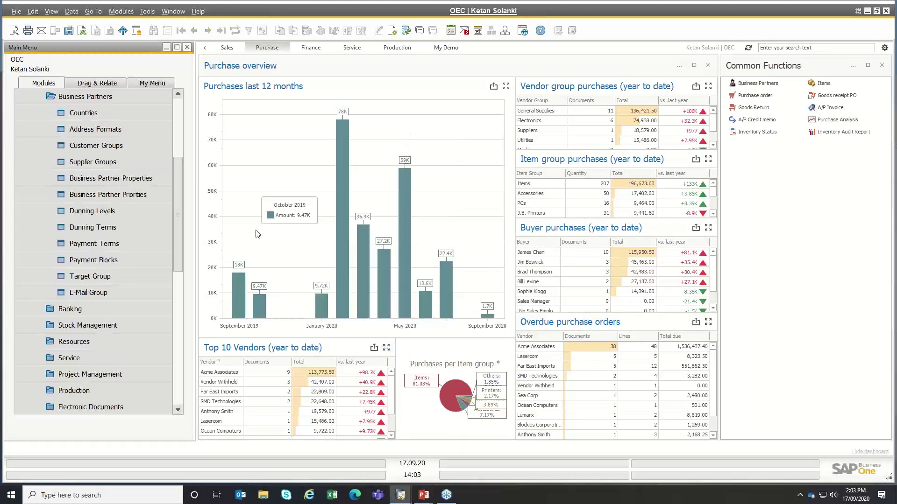
- Collapse Business Partners, expand Banking and open the Banks setup
{"action": "left_click", "coordinate": [101, 101]}
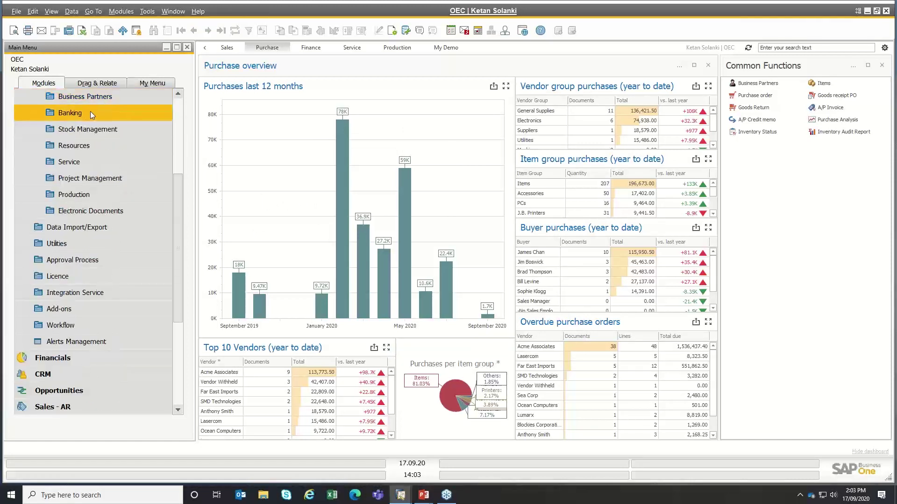
{"action": "left_click", "coordinate": [90, 112]}
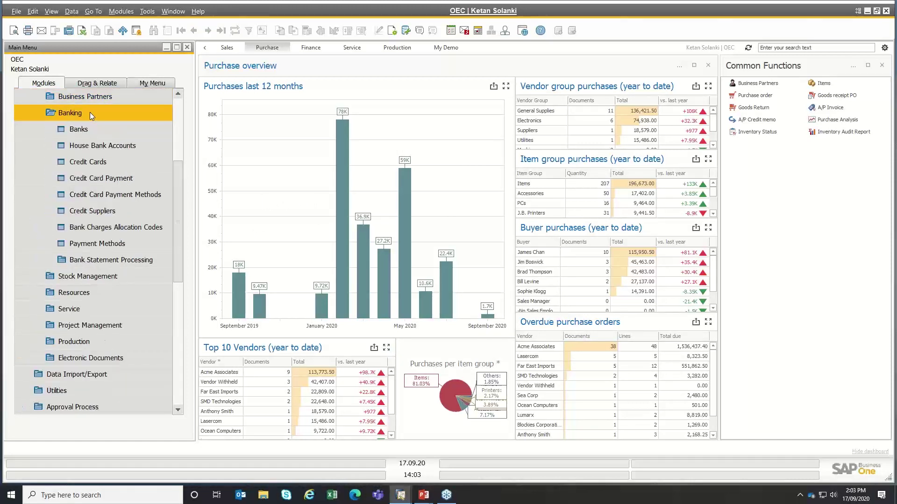
{"action": "left_click", "coordinate": [73, 129]}
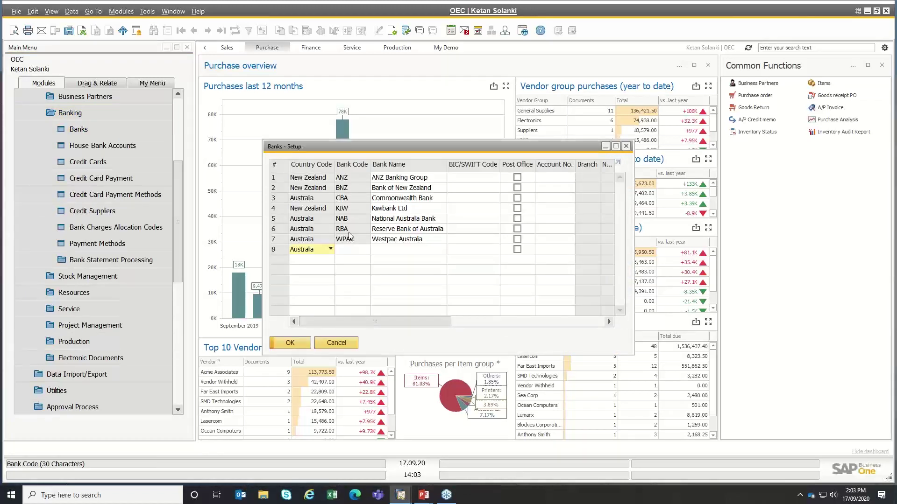
- Inspect the new bank row's country, code and name fields, then close Banks setup unchanged
{"action": "left_click", "coordinate": [331, 250]}
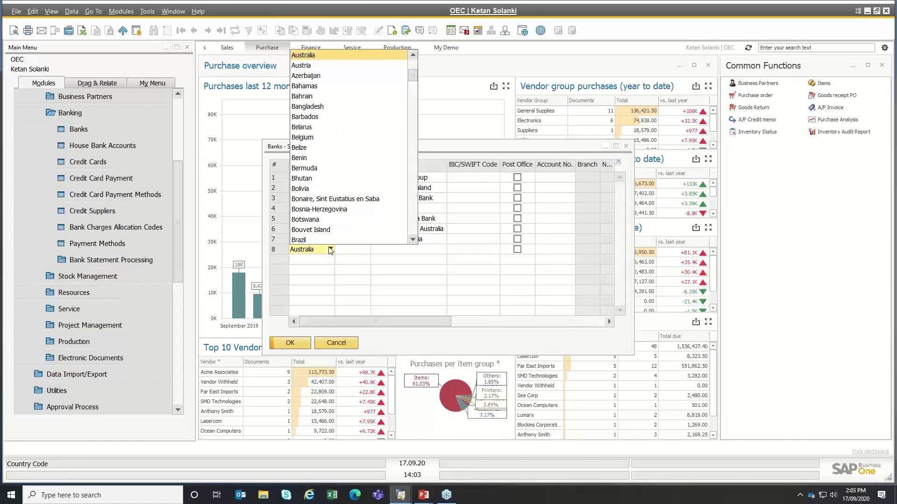
{"action": "left_click", "coordinate": [330, 250]}
{"action": "left_click", "coordinate": [351, 249]}
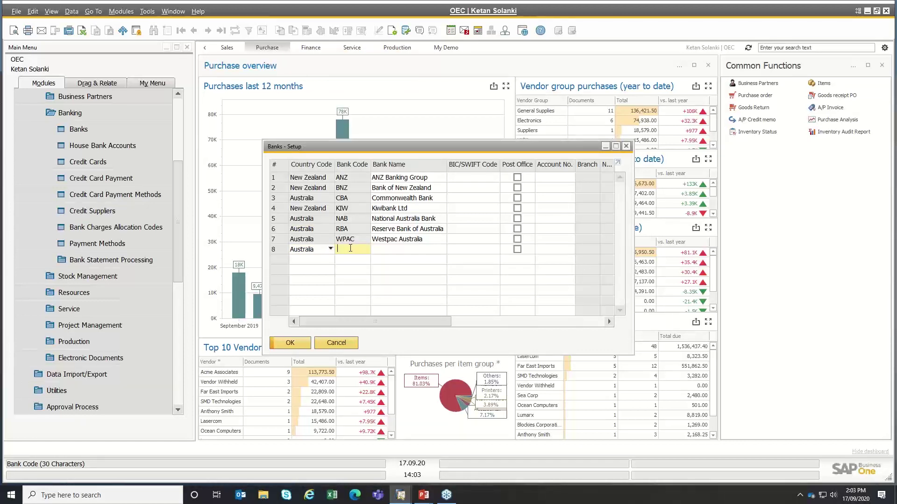
{"action": "left_click", "coordinate": [411, 249]}
{"action": "left_click", "coordinate": [395, 321]}
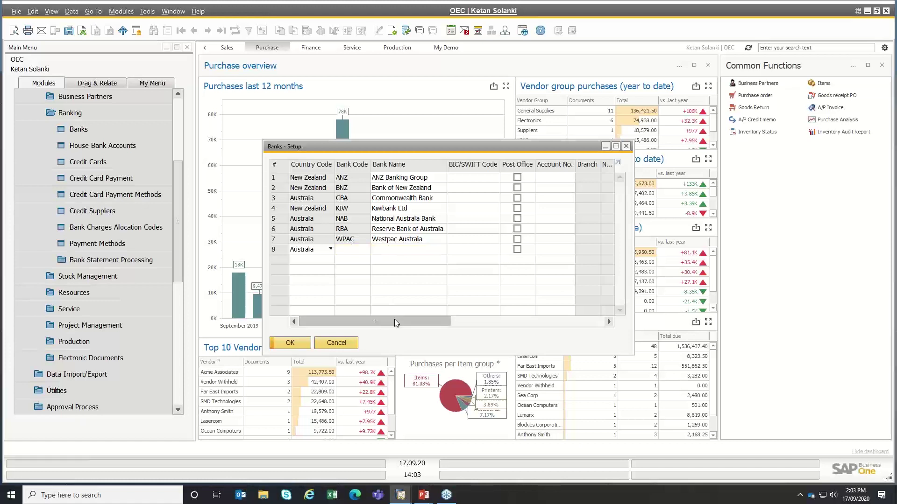
{"action": "left_click_drag", "start_coordinate": [394, 320], "coordinate": [355, 339]}
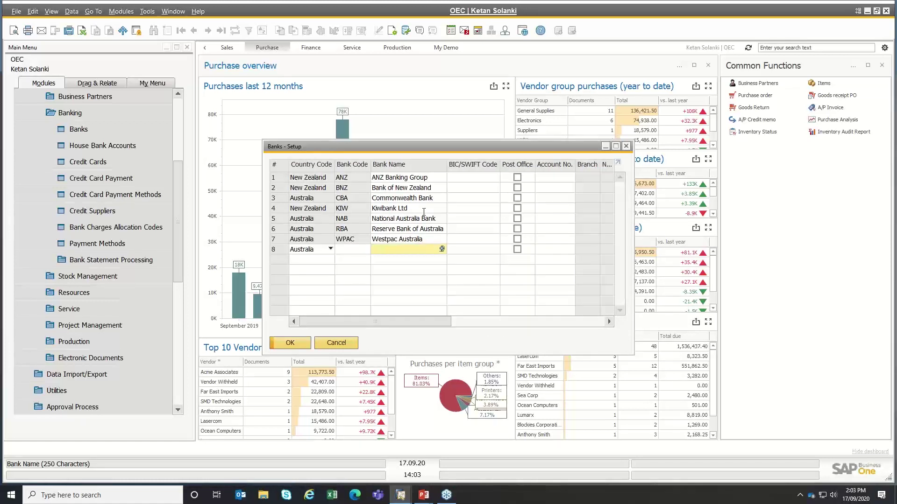
{"action": "left_click", "coordinate": [336, 344]}
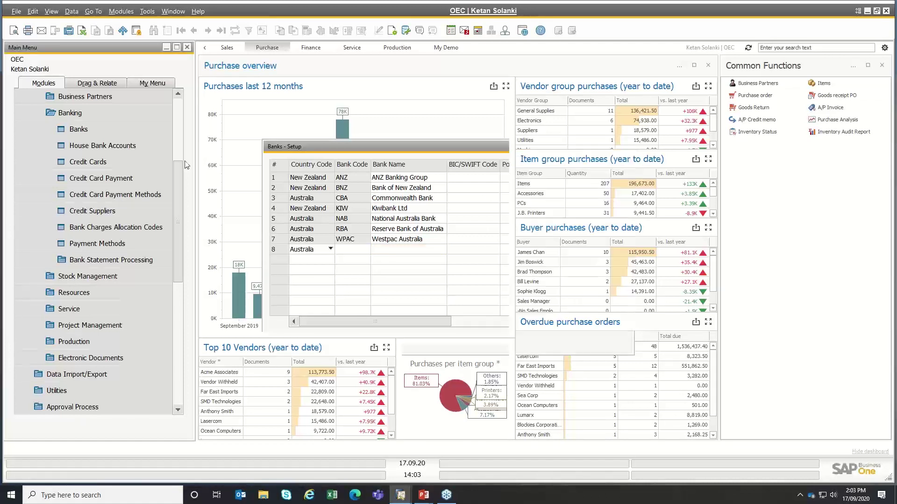
{"action": "left_click", "coordinate": [107, 150]}
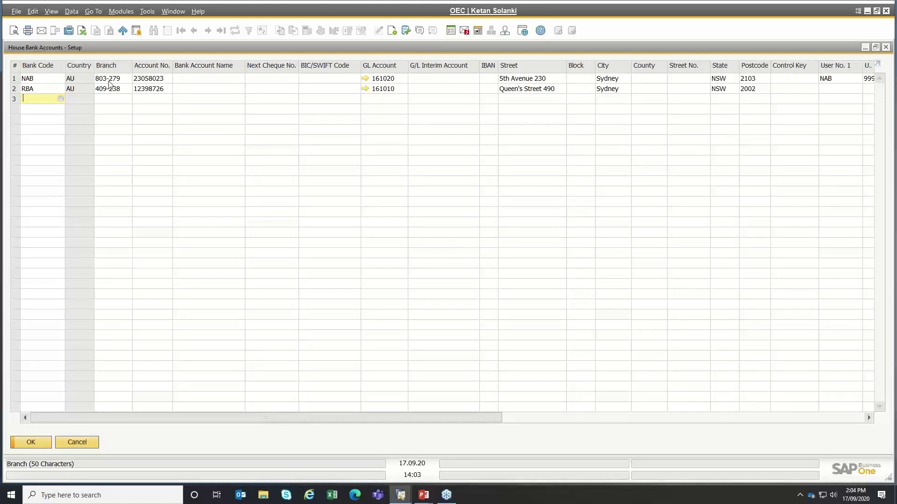
{"action": "left_click", "coordinate": [110, 81]}
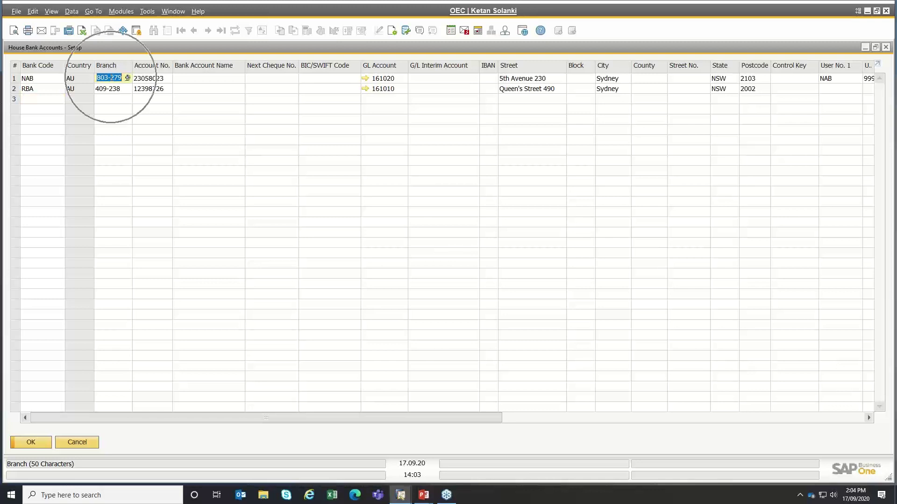
{"action": "left_click", "coordinate": [149, 80]}
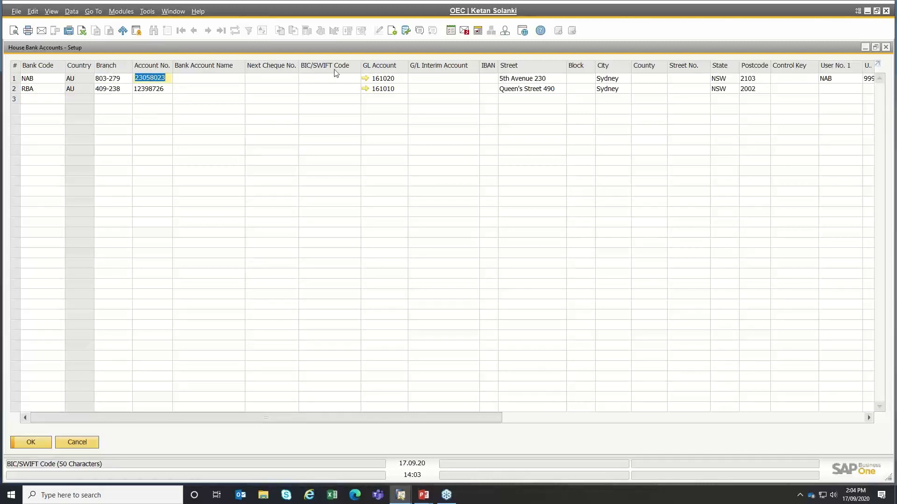
{"action": "left_click", "coordinate": [381, 80]}
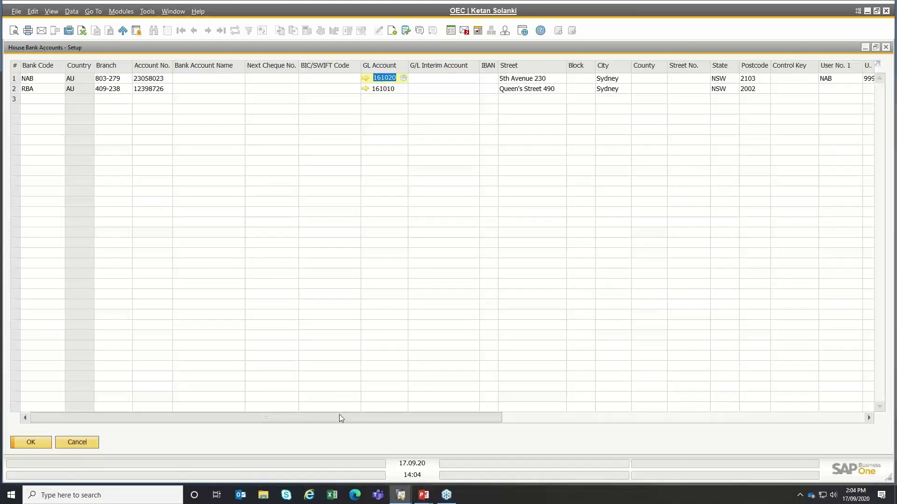
{"action": "left_click_drag", "start_coordinate": [340, 416], "coordinate": [474, 417]}
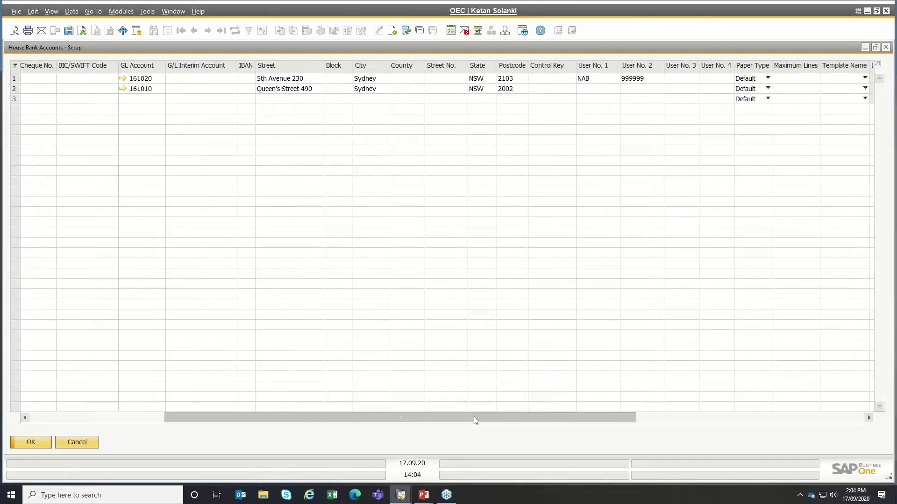
{"action": "left_click_drag", "start_coordinate": [473, 416], "coordinate": [514, 417]}
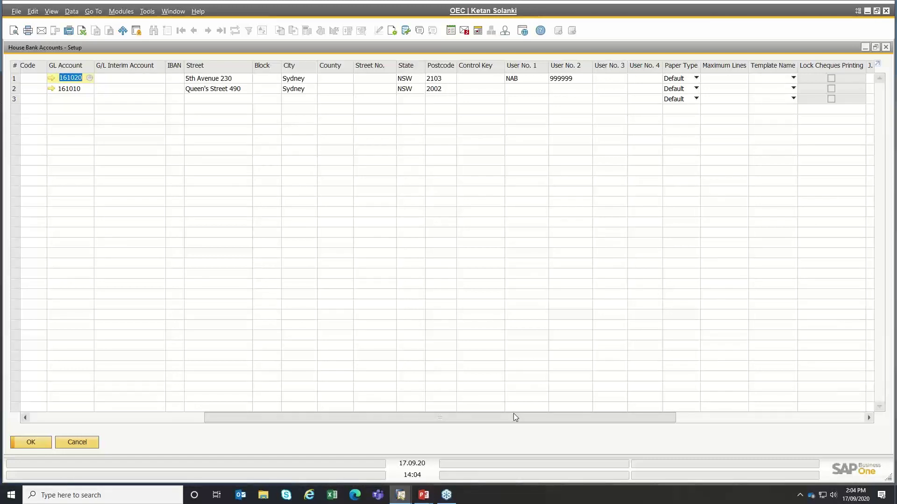
{"action": "left_click", "coordinate": [527, 83]}
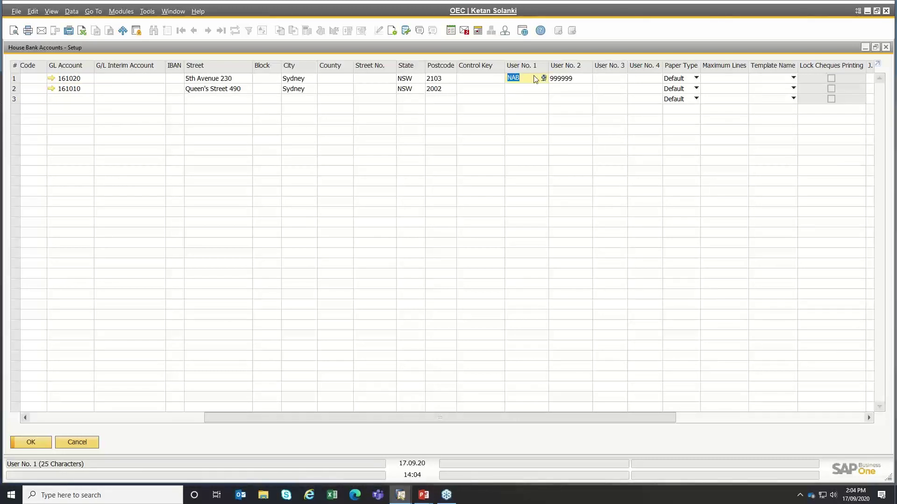
{"action": "key", "text": "Tab"}
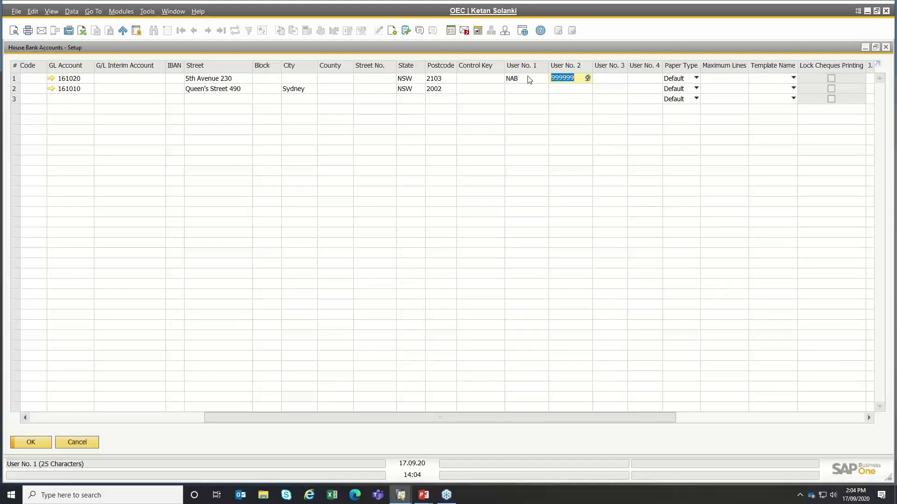
{"action": "left_click", "coordinate": [528, 78]}
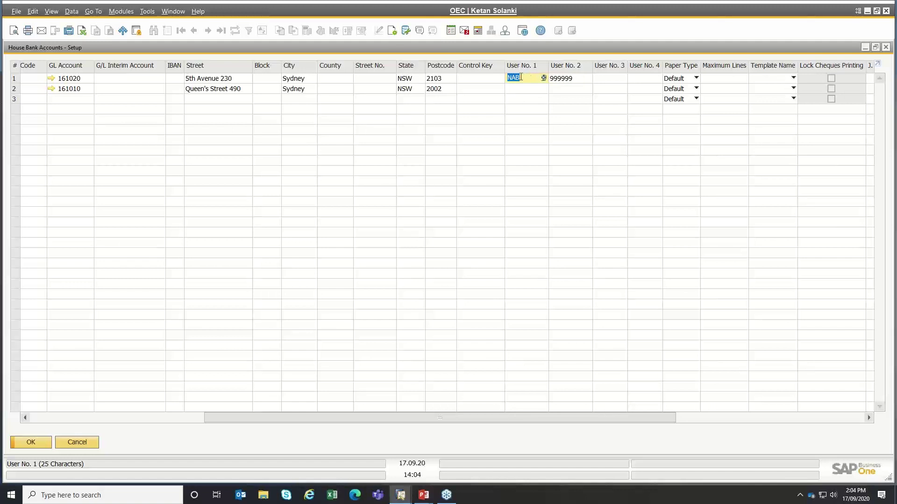
{"action": "left_click", "coordinate": [575, 78]}
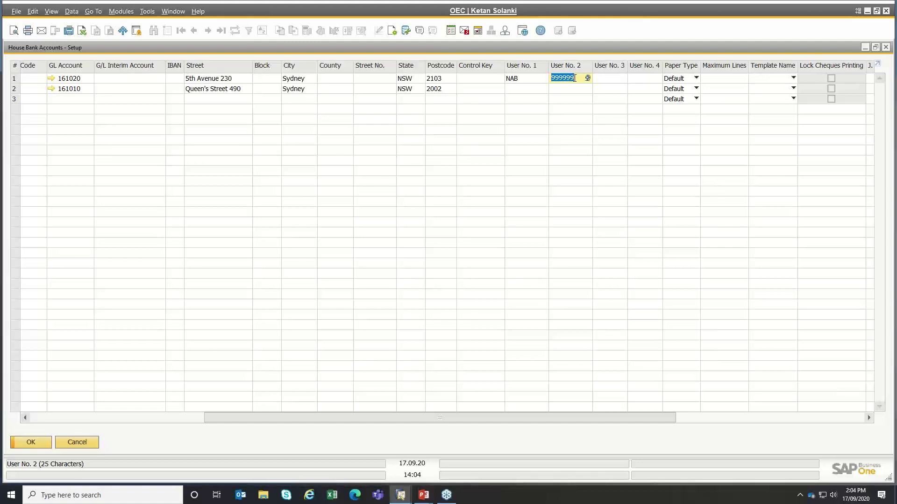
{"action": "left_click", "coordinate": [579, 77]}
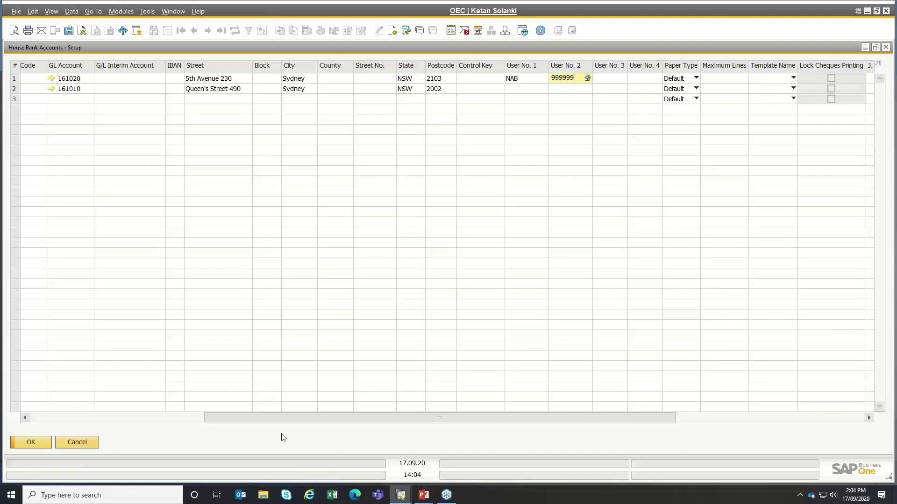
{"action": "left_click", "coordinate": [189, 420]}
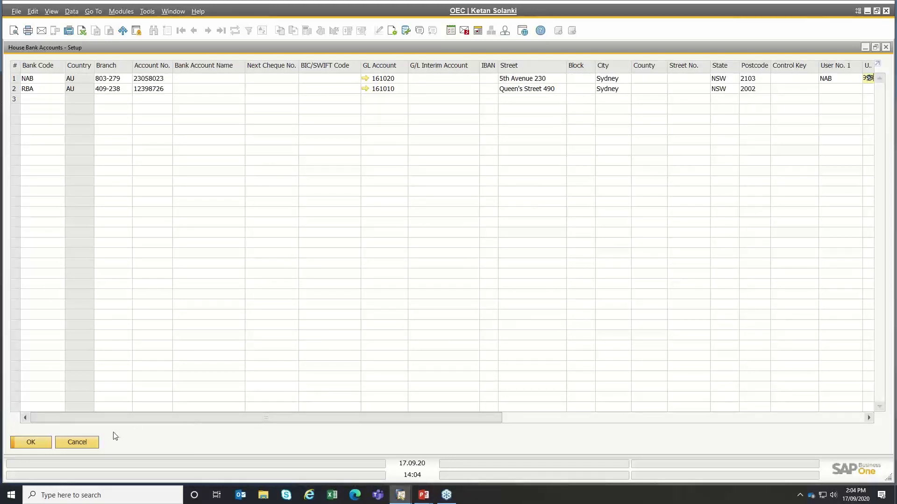
{"action": "left_click", "coordinate": [76, 444]}
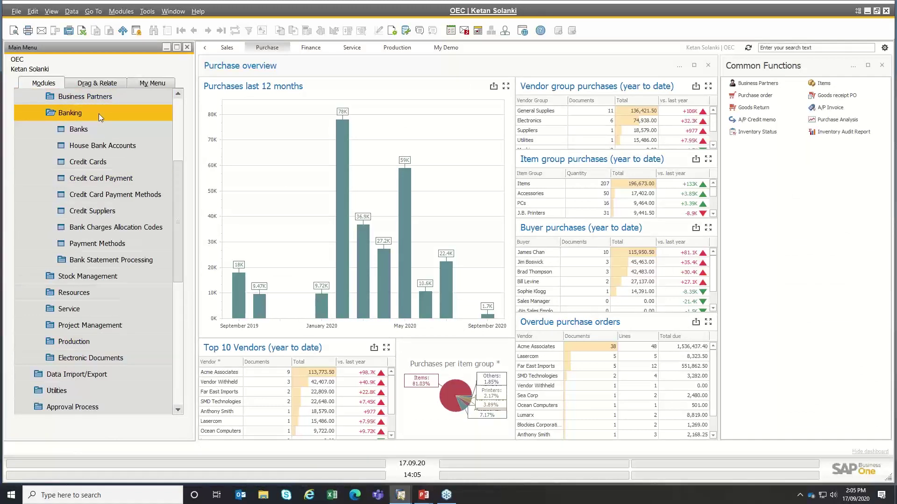
- Open Payment Methods setup, browse to Outgoing BT and inspect its SAPBPAUOPBT_BECS file format list
{"action": "left_click", "coordinate": [81, 243]}
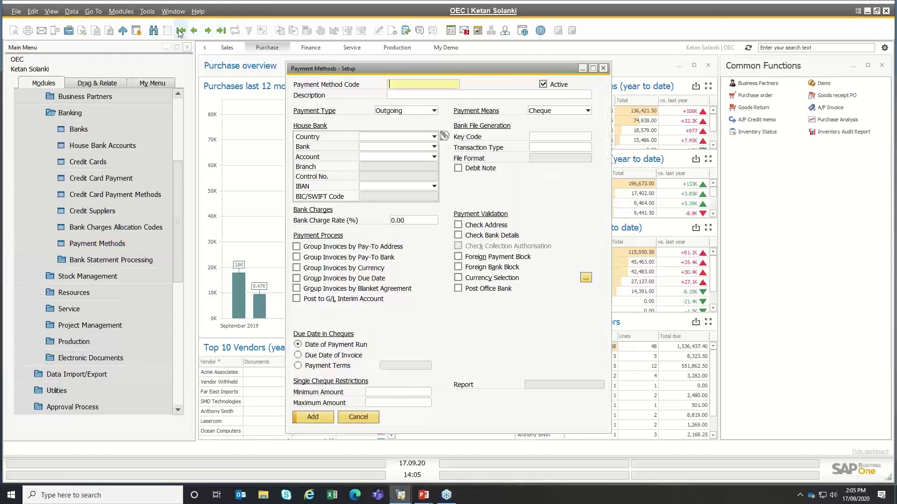
{"action": "left_click", "coordinate": [192, 31]}
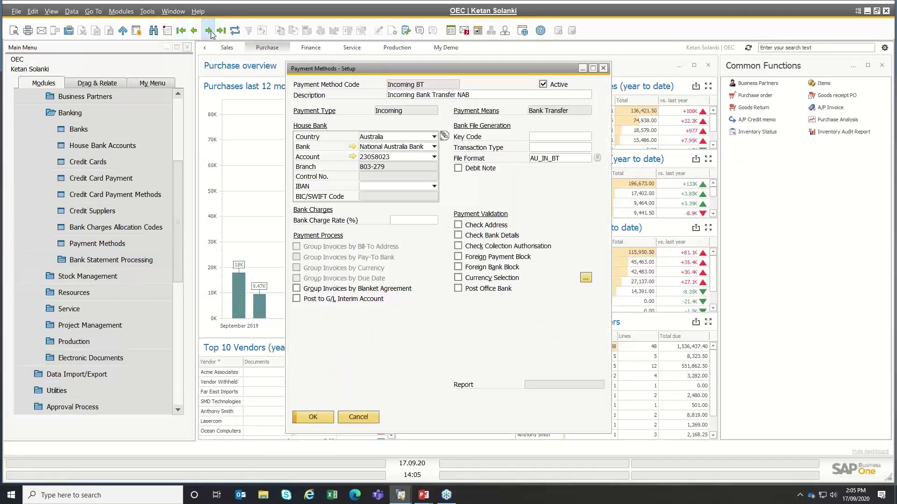
{"action": "left_click", "coordinate": [211, 31]}
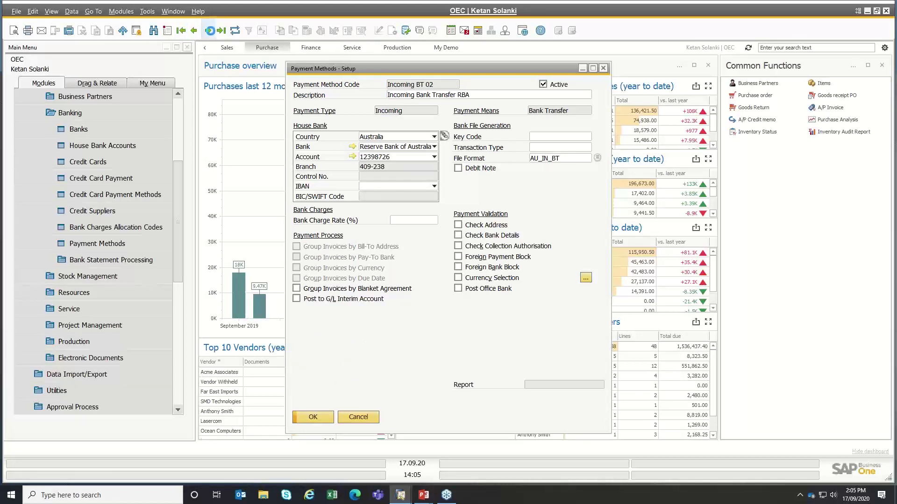
{"action": "left_click", "coordinate": [211, 31]}
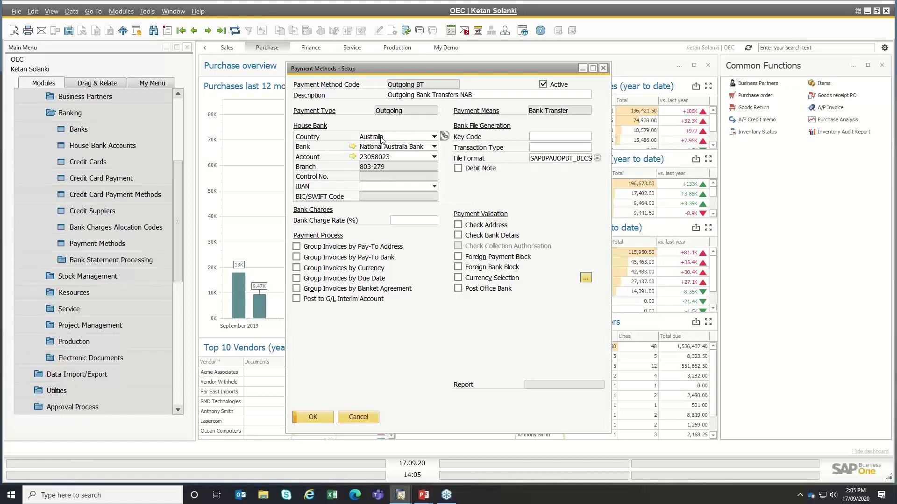
{"action": "left_click", "coordinate": [557, 159]}
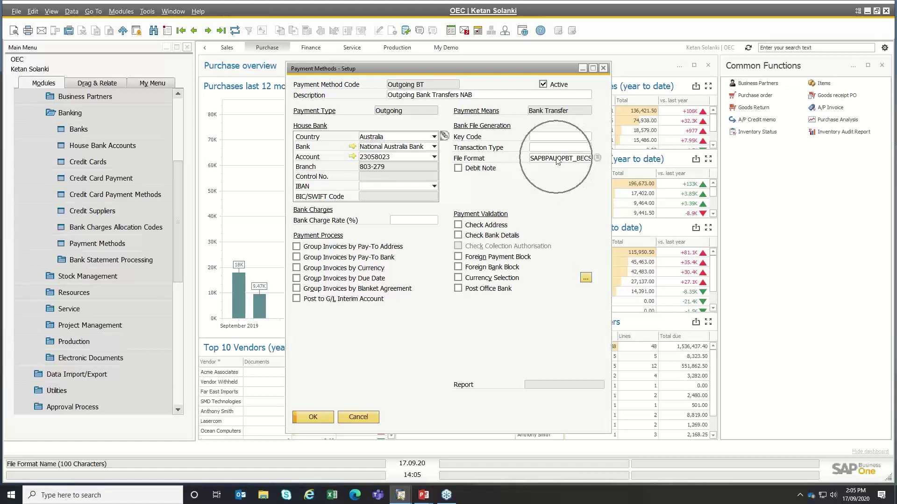
{"action": "left_click", "coordinate": [598, 160]}
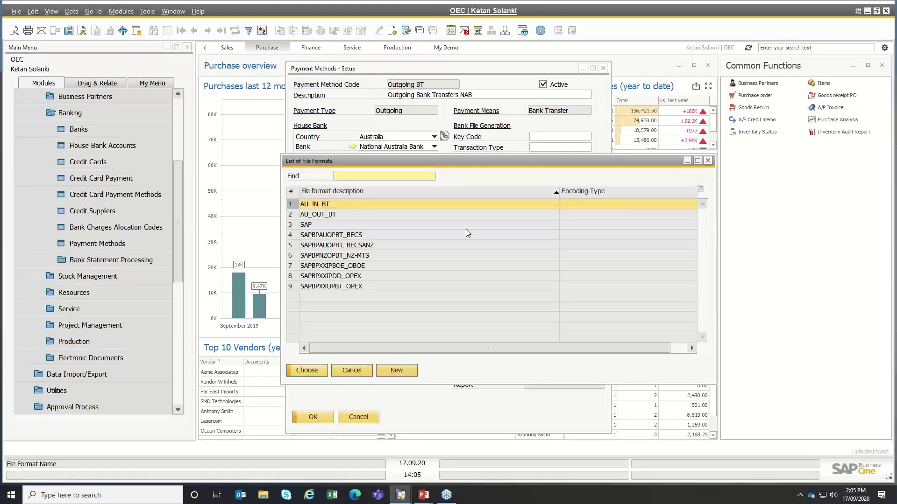
- Compare SAPBPAUOPBT_BECS with SAPBPAUOPBT_BECSANZ, then cancel the file format list unchanged
{"action": "left_click", "coordinate": [294, 235]}
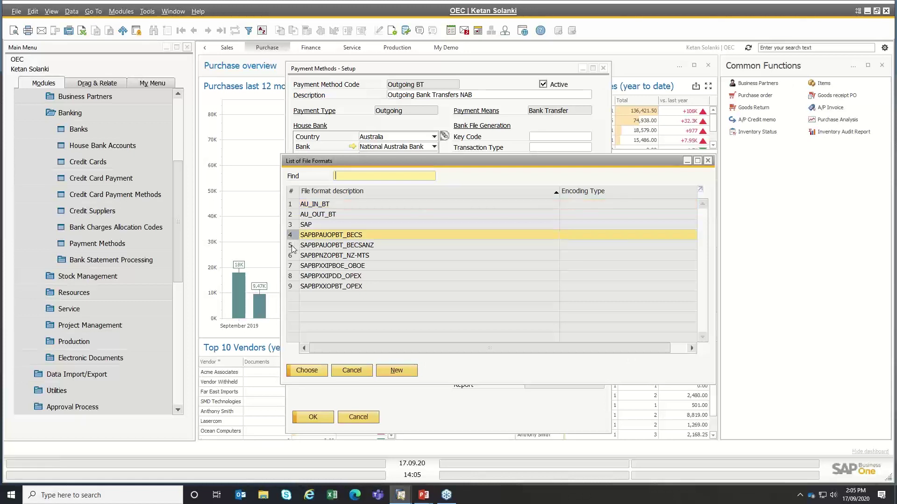
{"action": "left_click", "coordinate": [292, 245]}
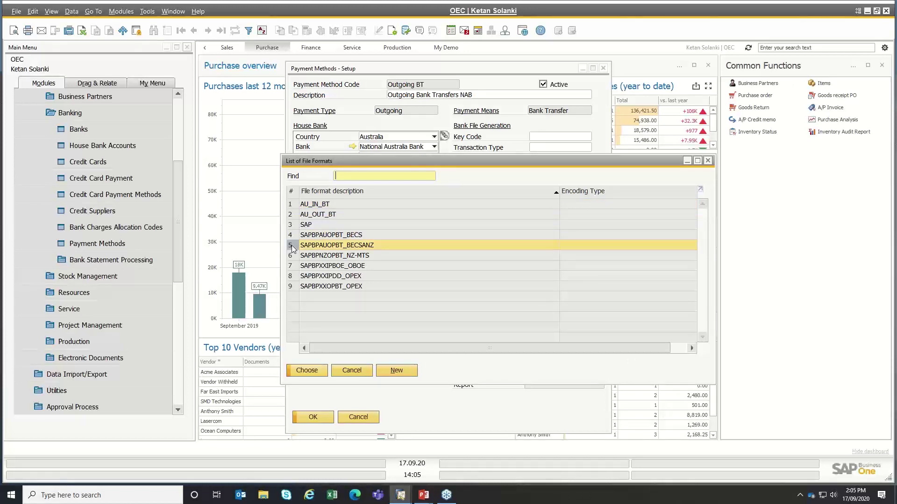
{"action": "left_click", "coordinate": [356, 236]}
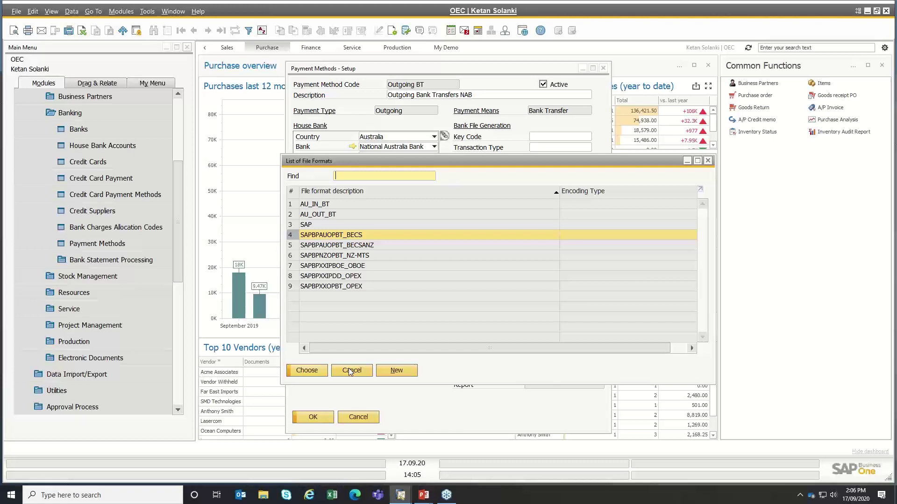
{"action": "left_click", "coordinate": [350, 371]}
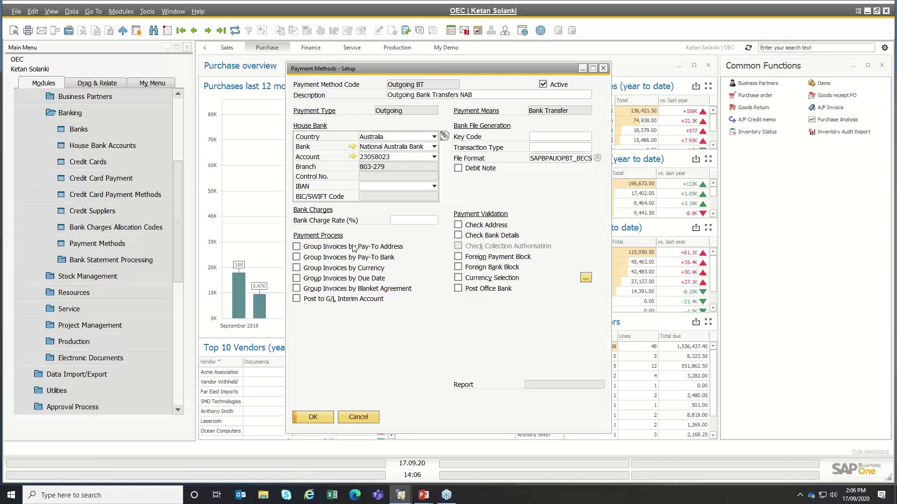
- View the Currency Selection list, cancel it, and close Payment Methods setup without saving
{"action": "key", "text": "ctrl"}
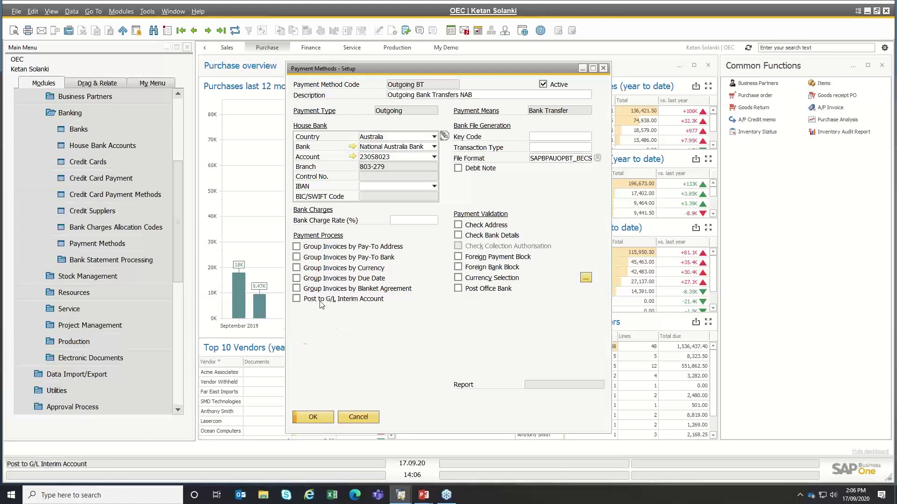
{"action": "key", "text": "ctrl"}
{"action": "left_click", "coordinate": [460, 278]}
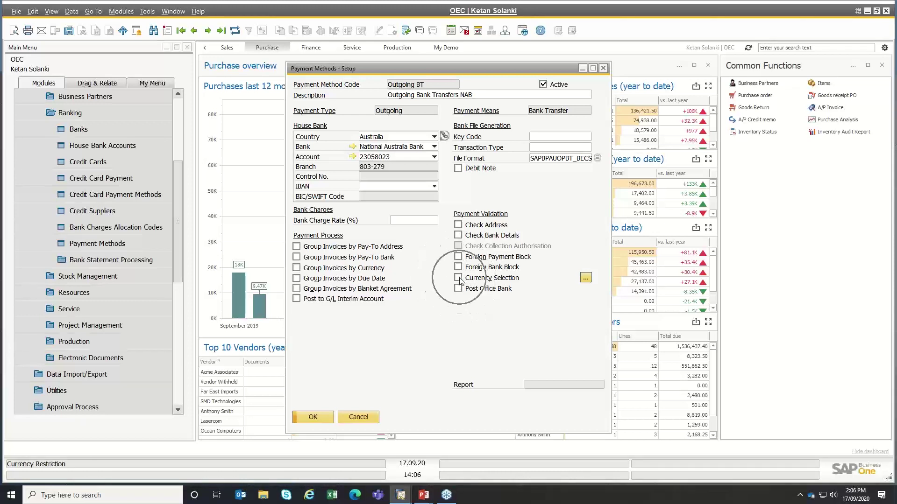
{"action": "left_click", "coordinate": [586, 278]}
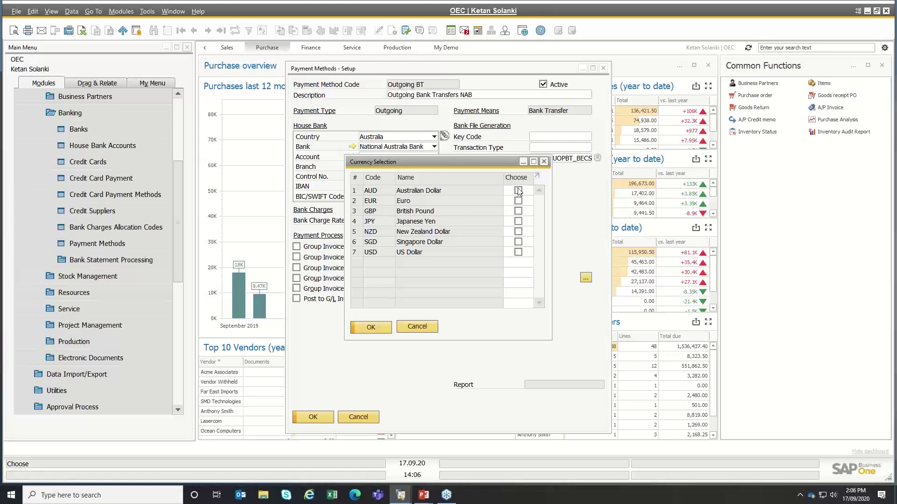
{"action": "left_click", "coordinate": [413, 328]}
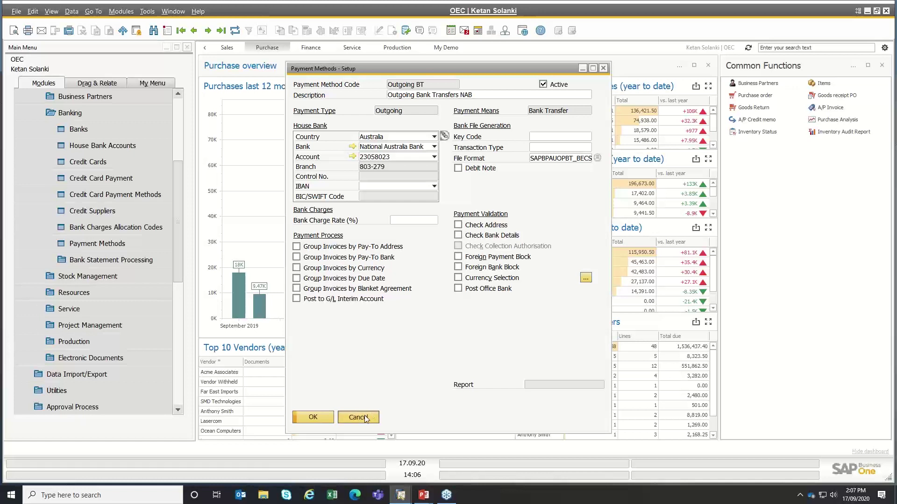
{"action": "left_click", "coordinate": [365, 416]}
- Open Business Partner Master Data and find supplier Acme Associates by searching the name 'acme'
{"action": "left_click", "coordinate": [70, 113]}
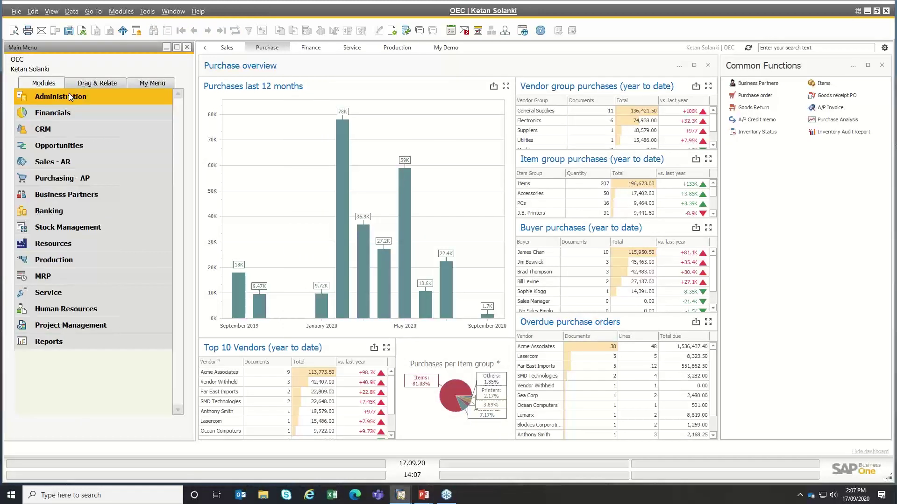
{"action": "left_click", "coordinate": [41, 197]}
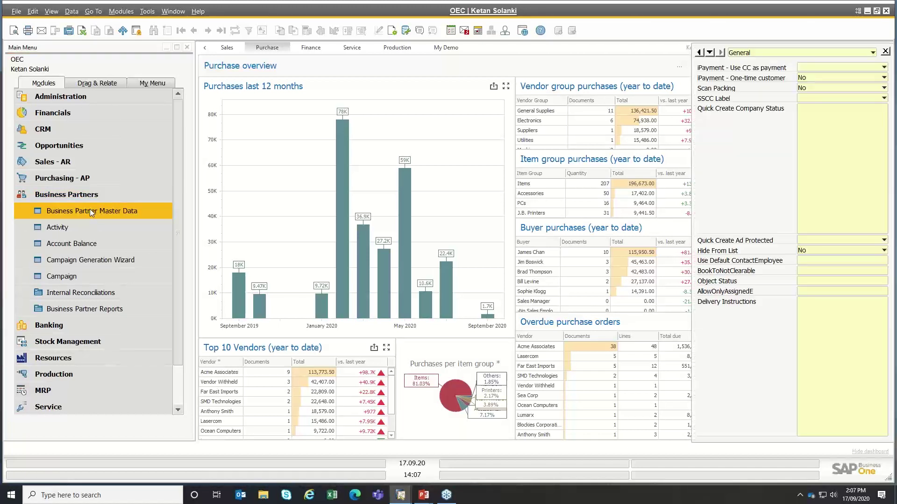
{"action": "left_click", "coordinate": [109, 73]}
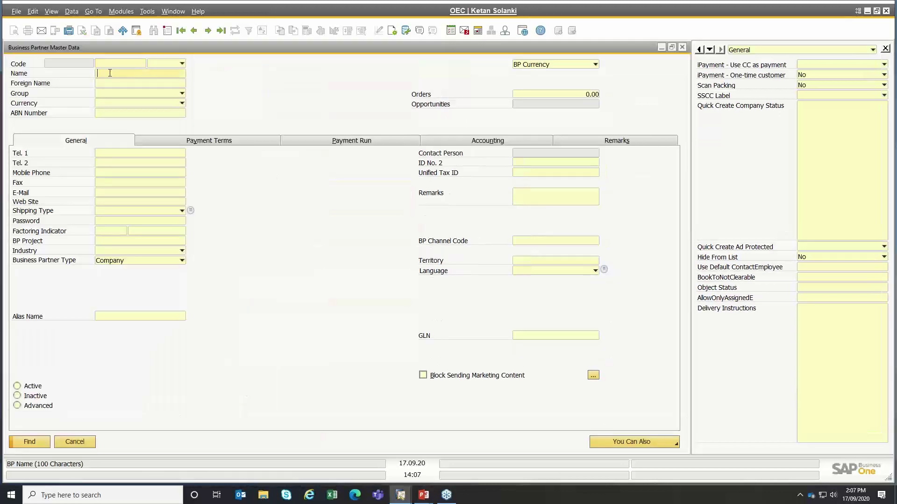
{"action": "type", "text": "acme"}
{"action": "key", "text": "Return"}
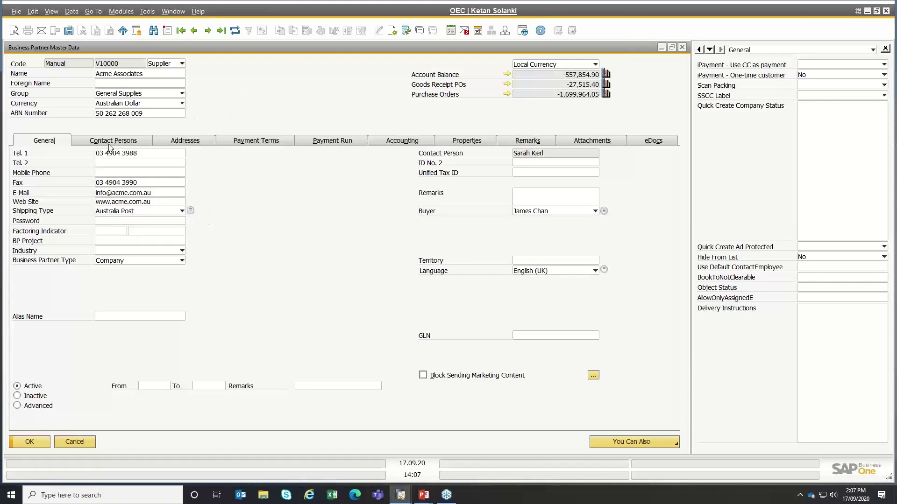
- On Acme Associates' Payment Terms tab, review the payment terms list and keep Net30
{"action": "left_click", "coordinate": [254, 142]}
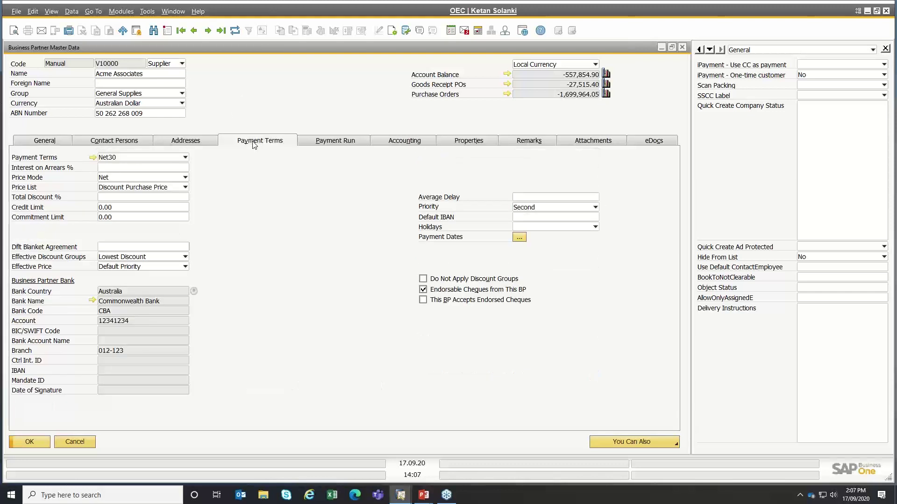
{"action": "left_click", "coordinate": [119, 160]}
{"action": "left_click", "coordinate": [118, 160]}
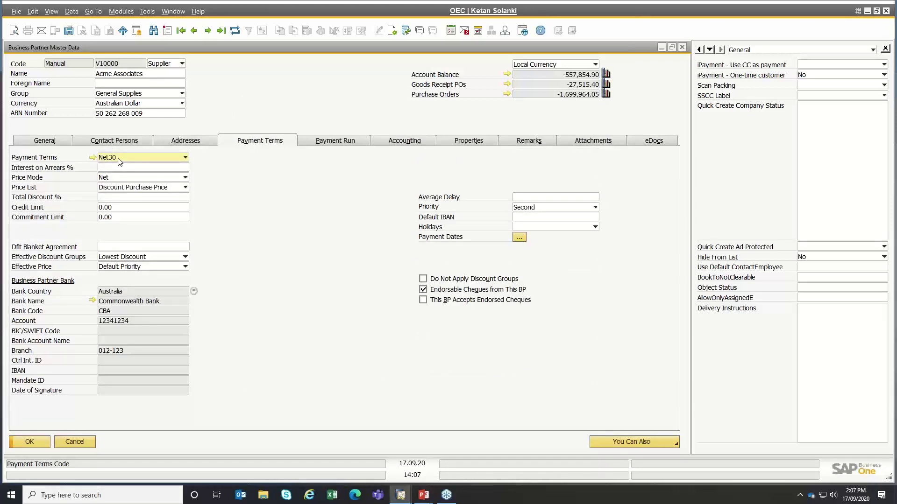
{"action": "left_click", "coordinate": [119, 160]}
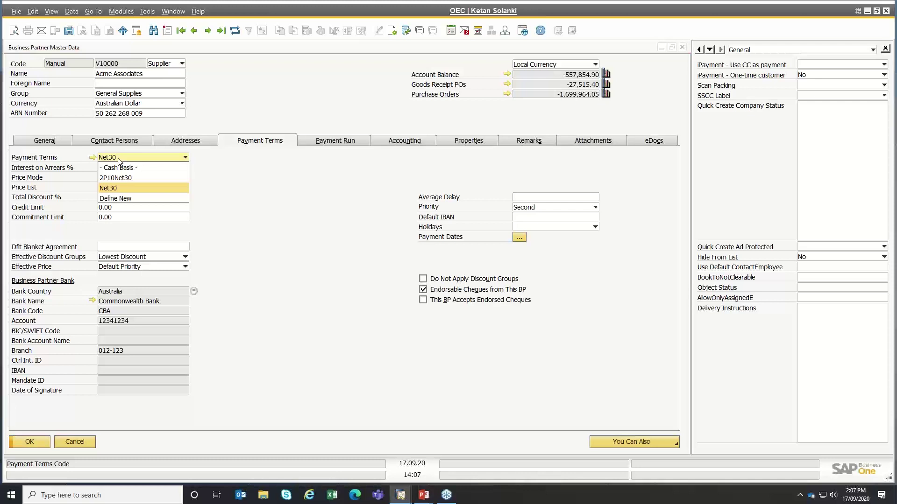
{"action": "left_click", "coordinate": [120, 161]}
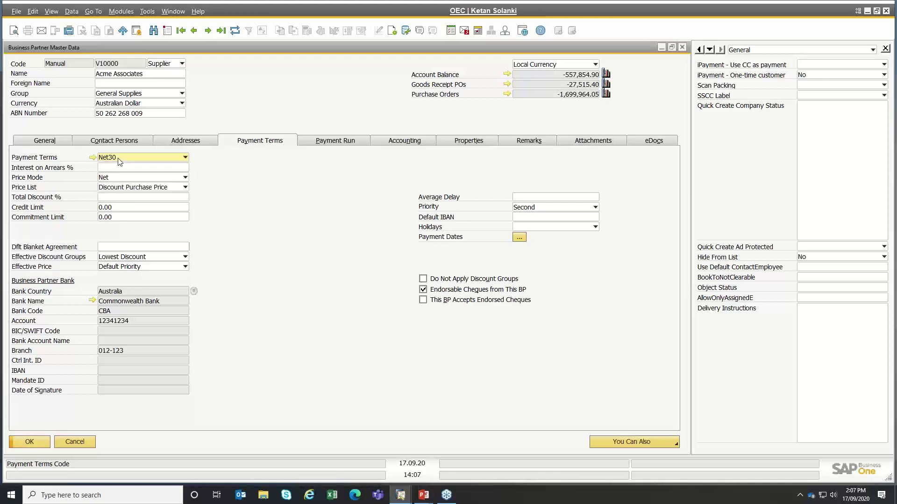
- Review the Commonwealth Bank default bank, account and branch, and open the supplier's bank accounts
{"action": "left_click", "coordinate": [136, 300]}
{"action": "left_click", "coordinate": [108, 323]}
{"action": "left_click", "coordinate": [117, 353]}
{"action": "left_click", "coordinate": [195, 291]}
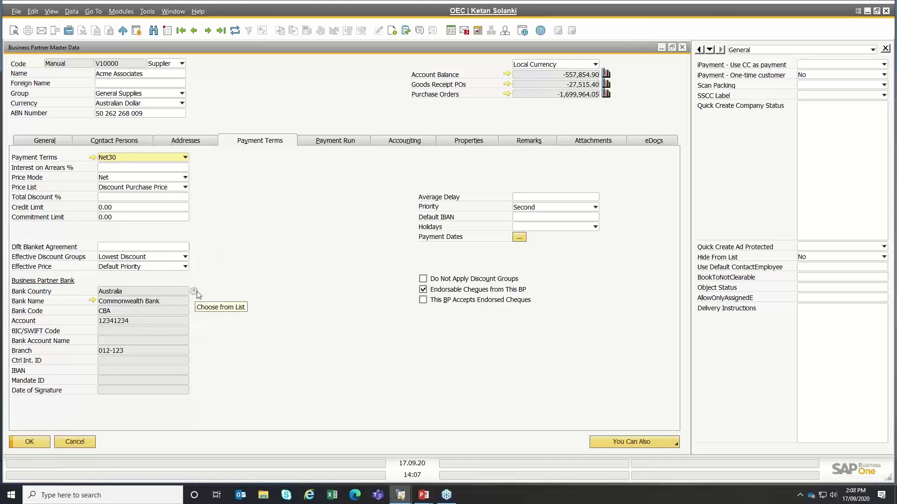
{"action": "left_click", "coordinate": [194, 291]}
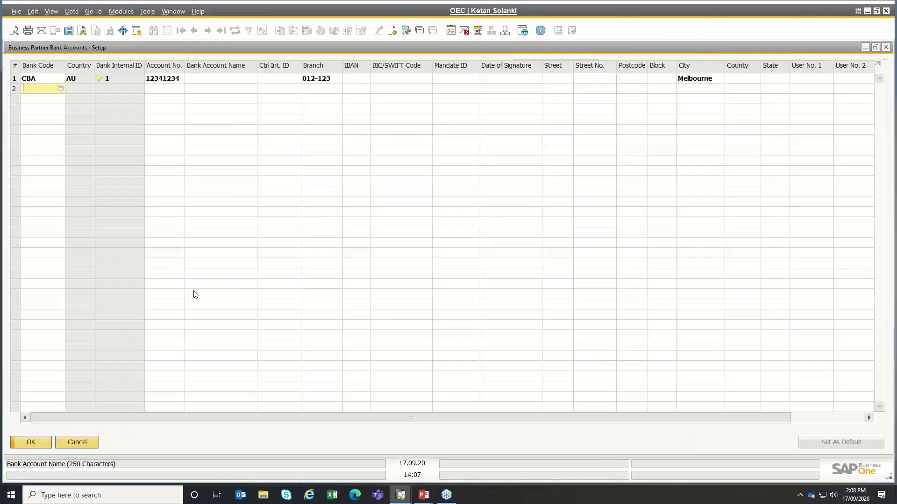
- Inspect the single CBA bank account row, then close the bank accounts list unchanged
{"action": "left_click", "coordinate": [44, 79]}
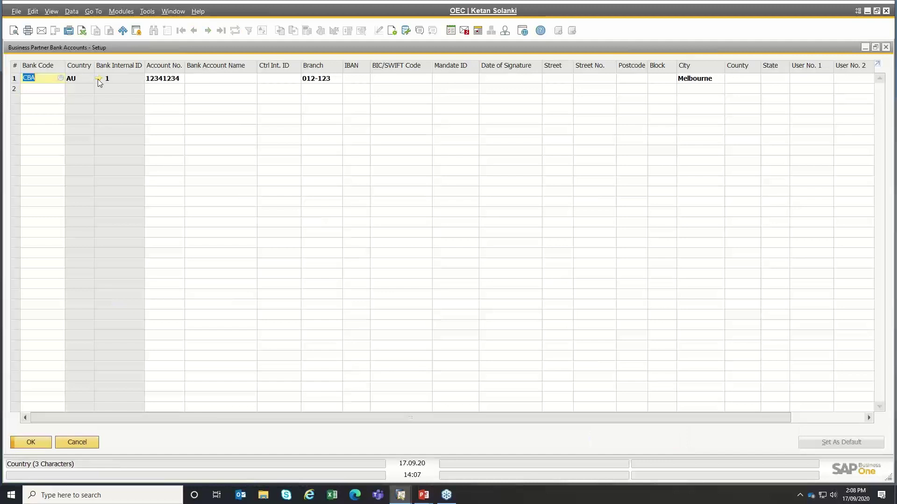
{"action": "left_click", "coordinate": [156, 79]}
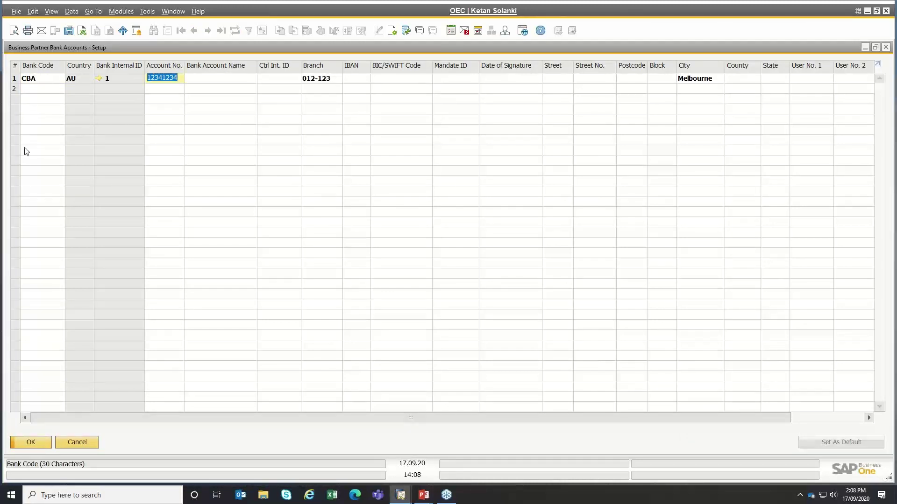
{"action": "left_click", "coordinate": [14, 82]}
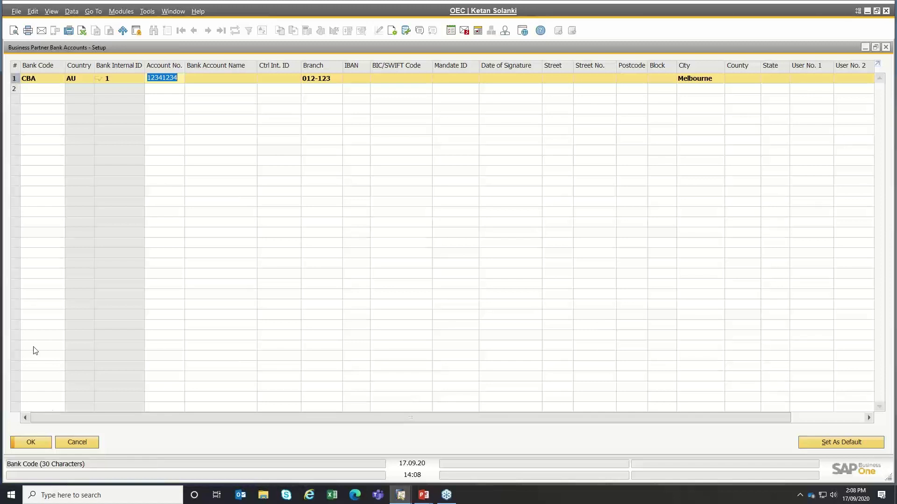
{"action": "left_click", "coordinate": [78, 443]}
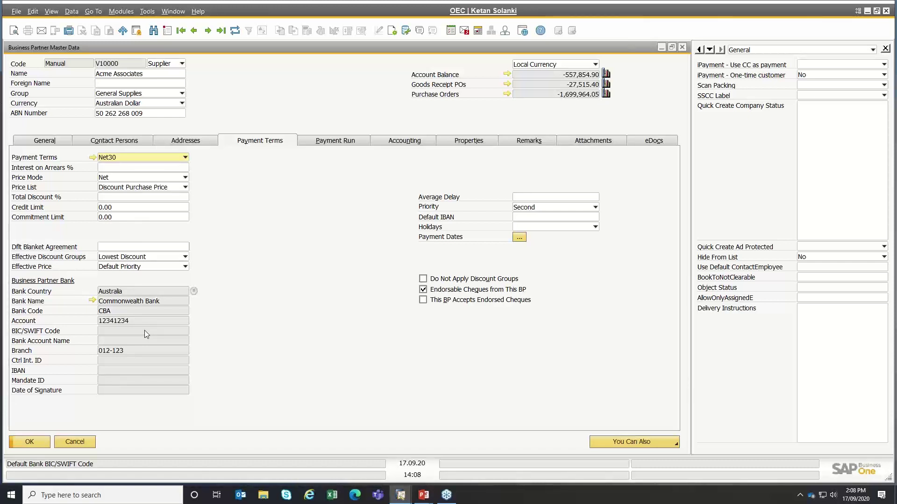
{"action": "left_click", "coordinate": [335, 141]}
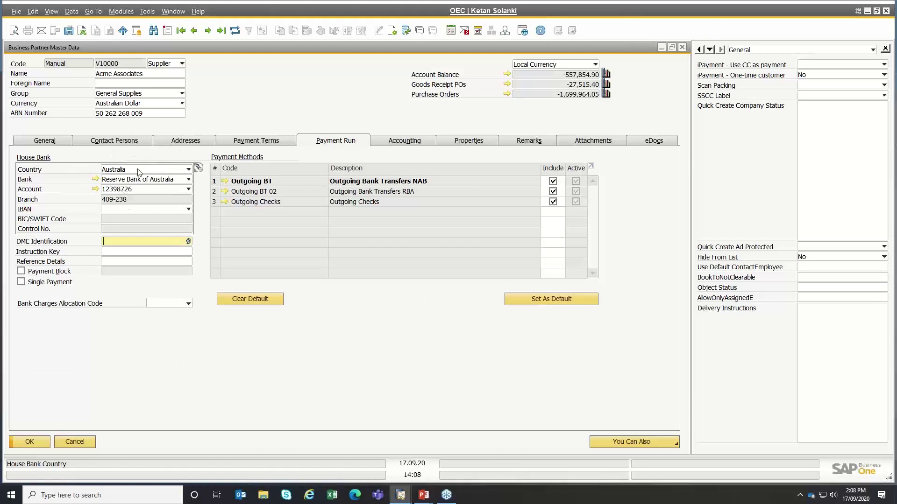
{"action": "left_click", "coordinate": [148, 182]}
{"action": "left_click", "coordinate": [216, 185]}
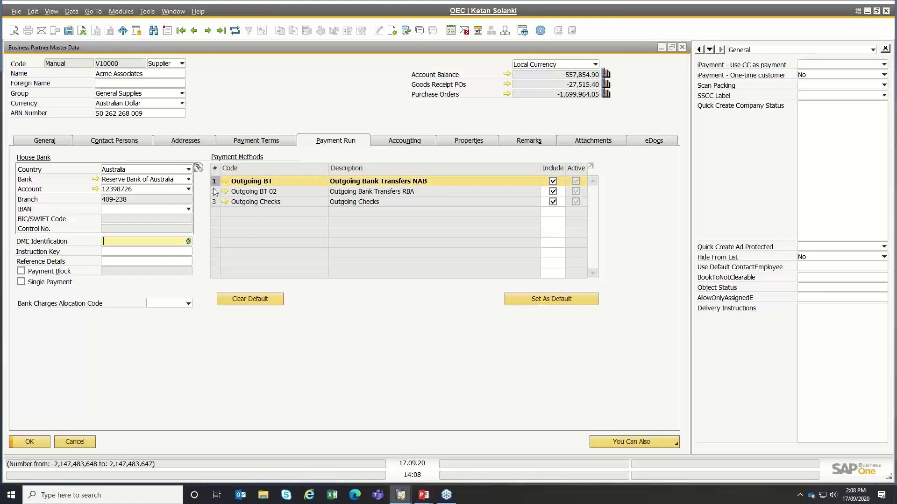
{"action": "left_click", "coordinate": [215, 192]}
{"action": "left_click", "coordinate": [214, 203]}
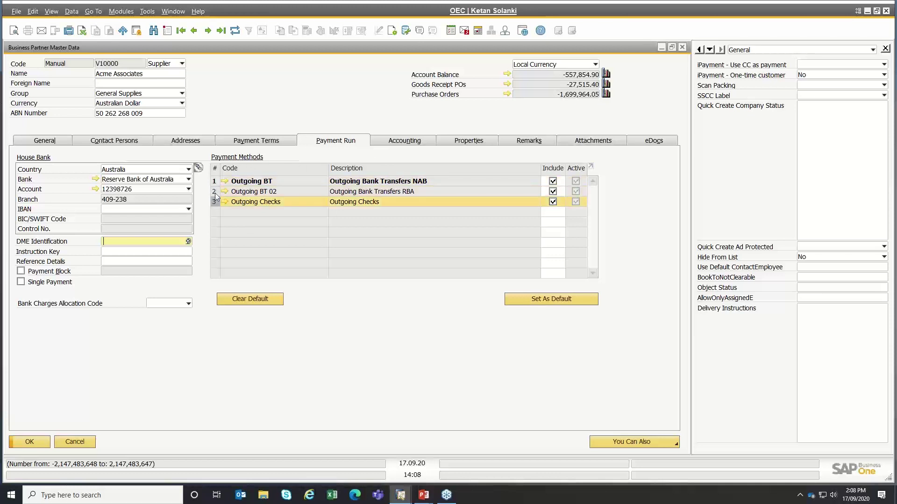
{"action": "left_click", "coordinate": [215, 192]}
{"action": "left_click", "coordinate": [215, 182]}
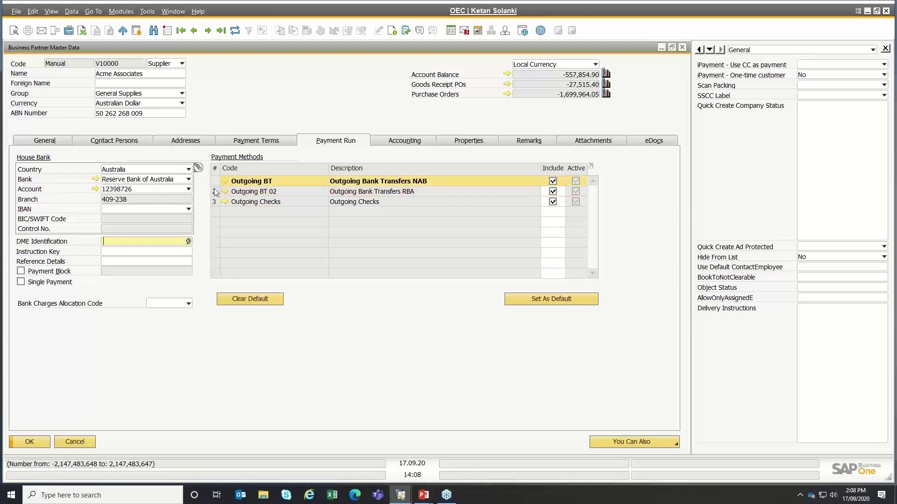
{"action": "left_click", "coordinate": [215, 192]}
{"action": "left_click", "coordinate": [215, 203]}
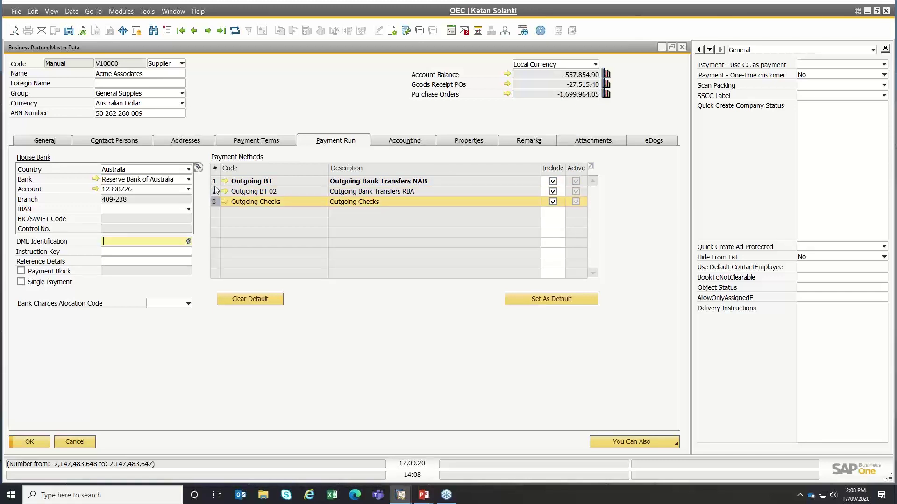
{"action": "left_click", "coordinate": [215, 182]}
{"action": "left_click", "coordinate": [214, 192]}
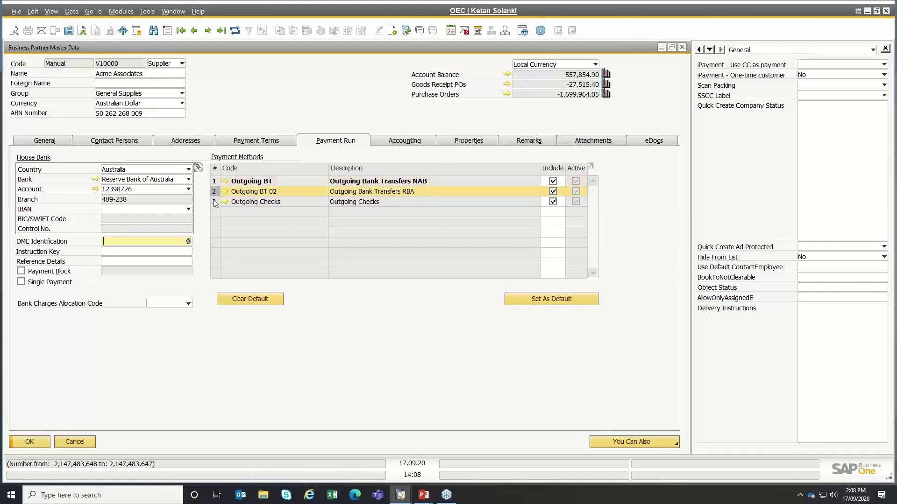
{"action": "left_click", "coordinate": [214, 202]}
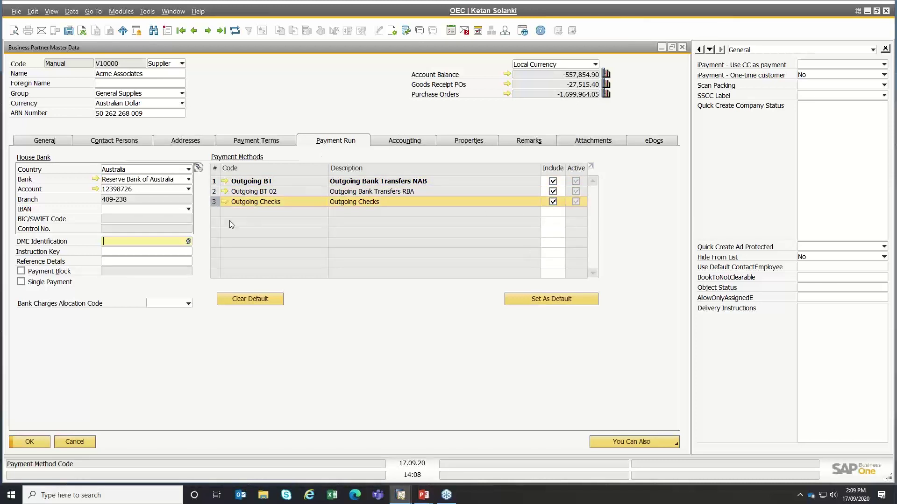
{"action": "left_click", "coordinate": [553, 201]}
{"action": "left_click", "coordinate": [553, 191]}
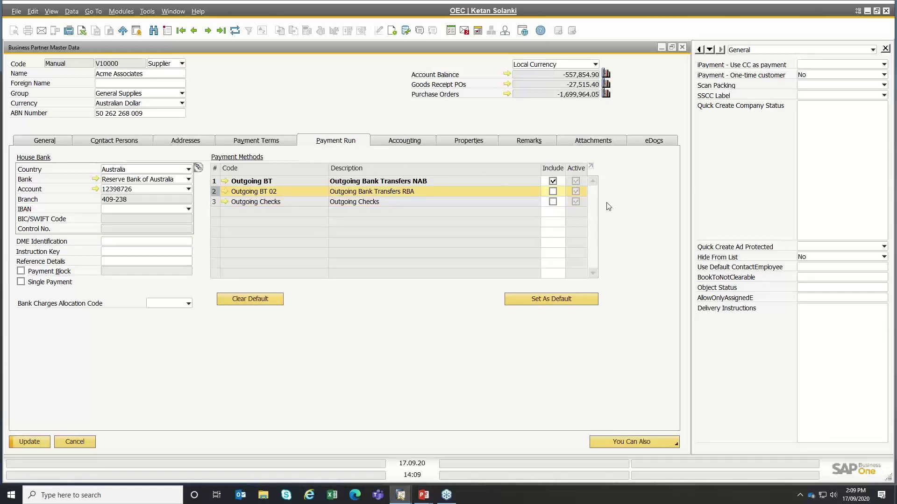
{"action": "left_click", "coordinate": [234, 30]}
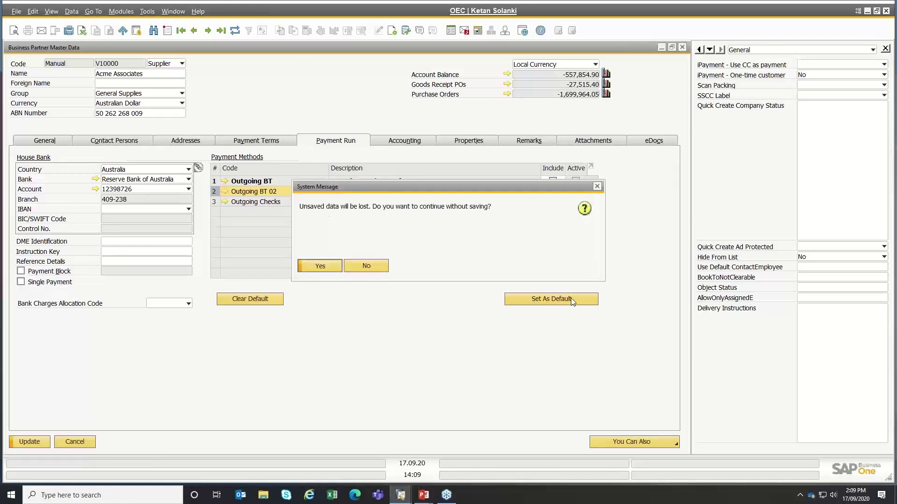
{"action": "left_click", "coordinate": [316, 268]}
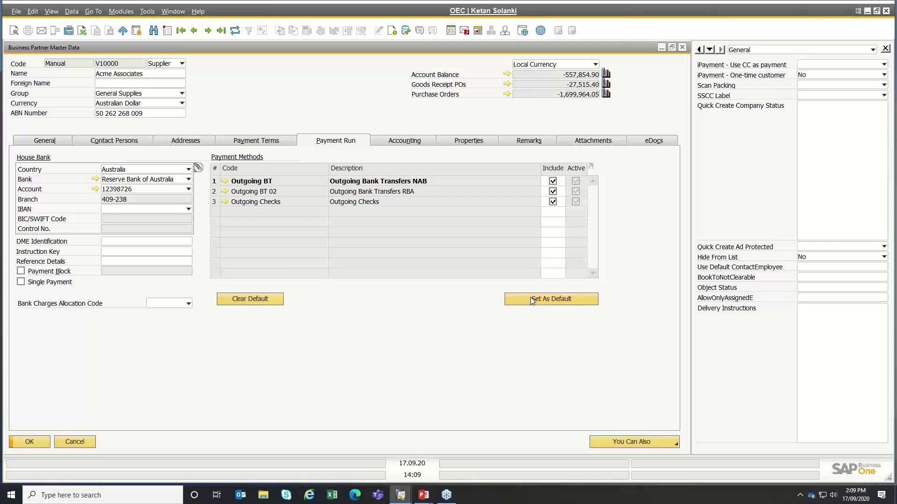
{"action": "left_click", "coordinate": [118, 242]}
- Tick Payment Block for Acme Associates, choose reason Dispute, and update the supplier record
{"action": "left_click", "coordinate": [21, 272]}
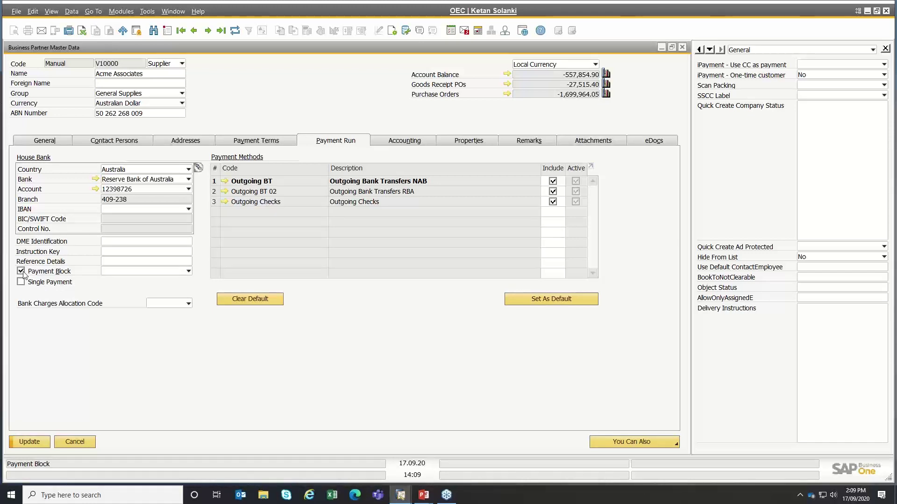
{"action": "left_click", "coordinate": [128, 271]}
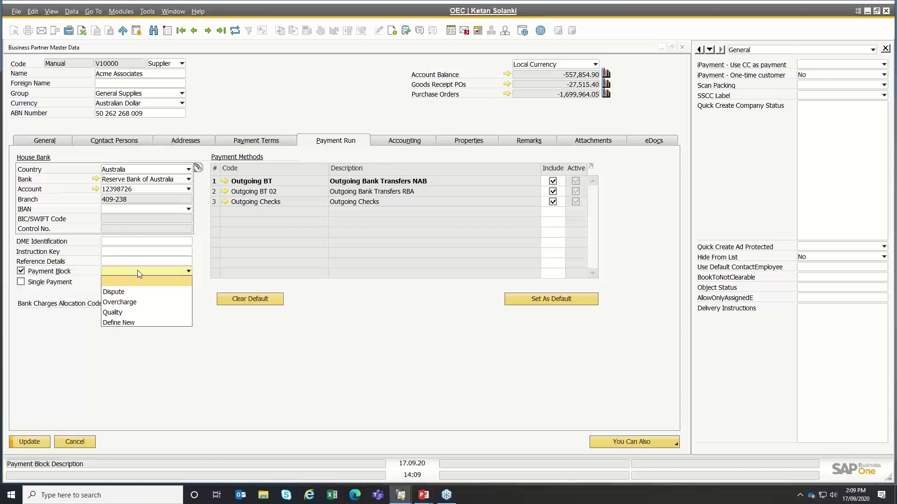
{"action": "left_click", "coordinate": [120, 323]}
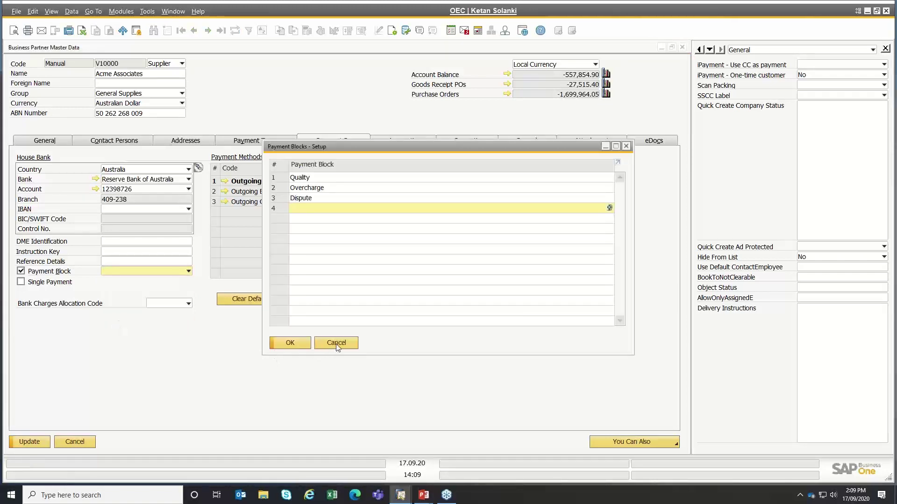
{"action": "left_click", "coordinate": [336, 344]}
{"action": "left_click", "coordinate": [154, 271]}
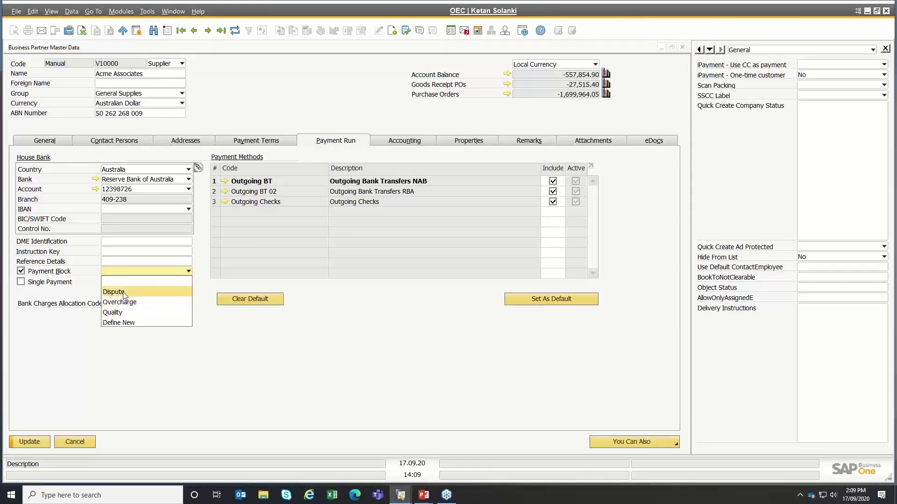
{"action": "left_click", "coordinate": [124, 294]}
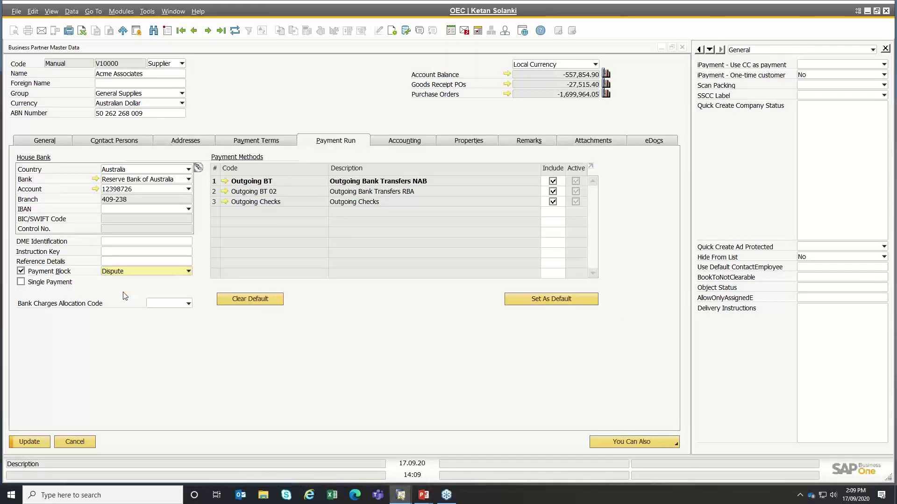
{"action": "left_click", "coordinate": [29, 442]}
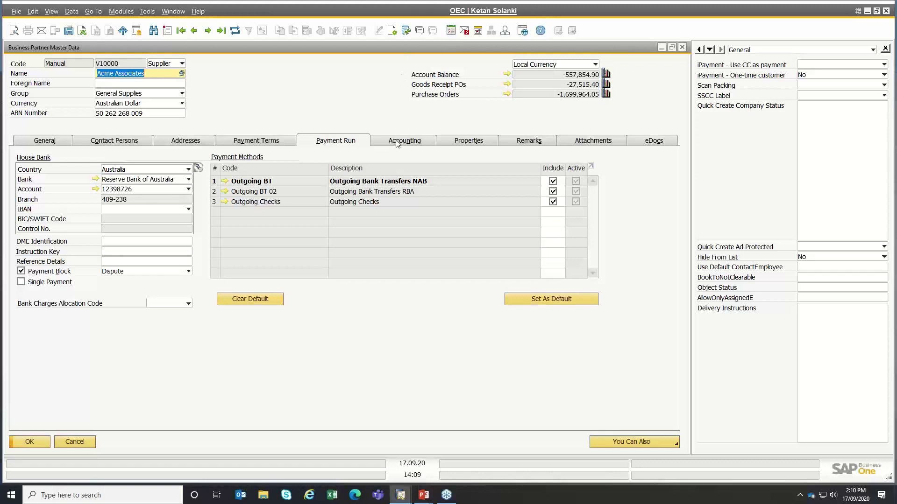
{"action": "key", "text": "ctrl"}
- On Acme Associates' Accounting tab, open the Account Balance showing unreconciled transactions
{"action": "left_click", "coordinate": [397, 140]}
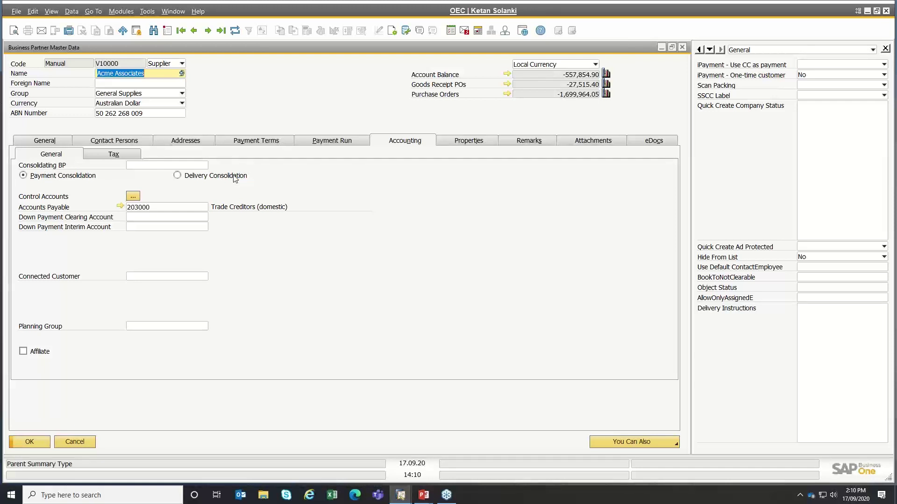
{"action": "left_click", "coordinate": [145, 165]}
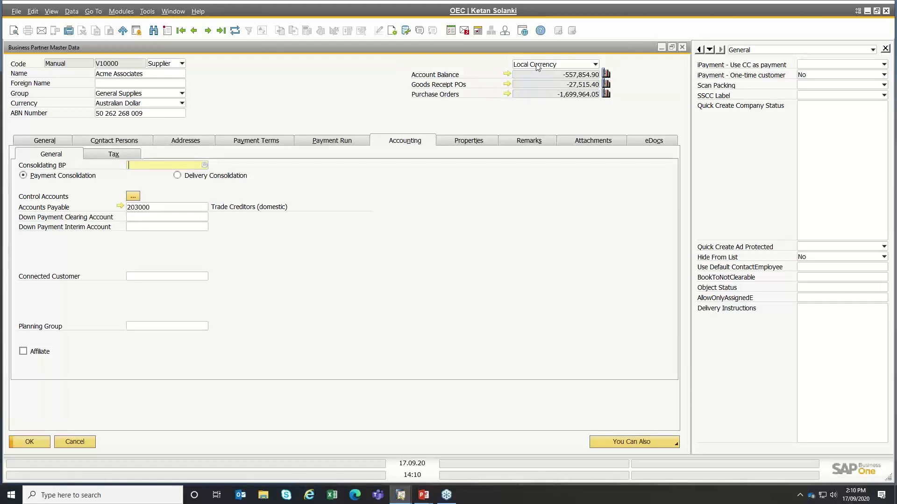
{"action": "left_click", "coordinate": [507, 74]}
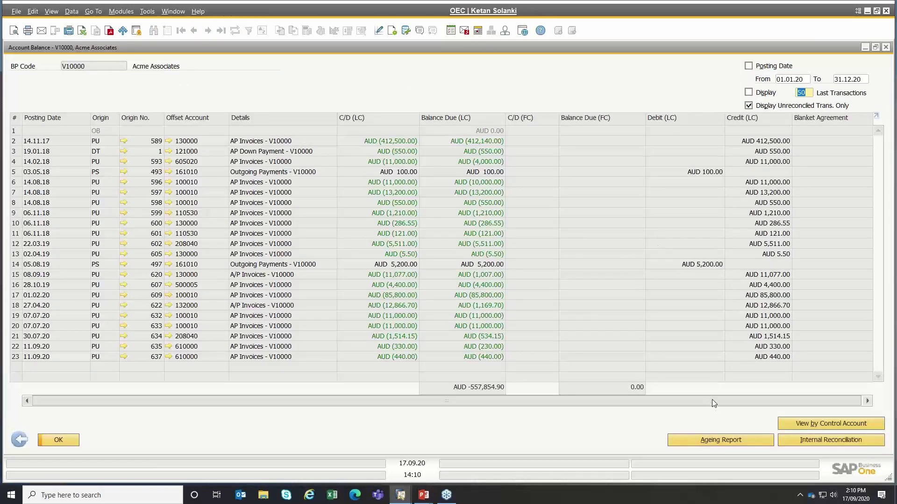
- Run the Supplier Liabilities Ageing report for the V10000 supplier code range
{"action": "left_click", "coordinate": [723, 436]}
{"action": "left_click", "coordinate": [722, 440]}
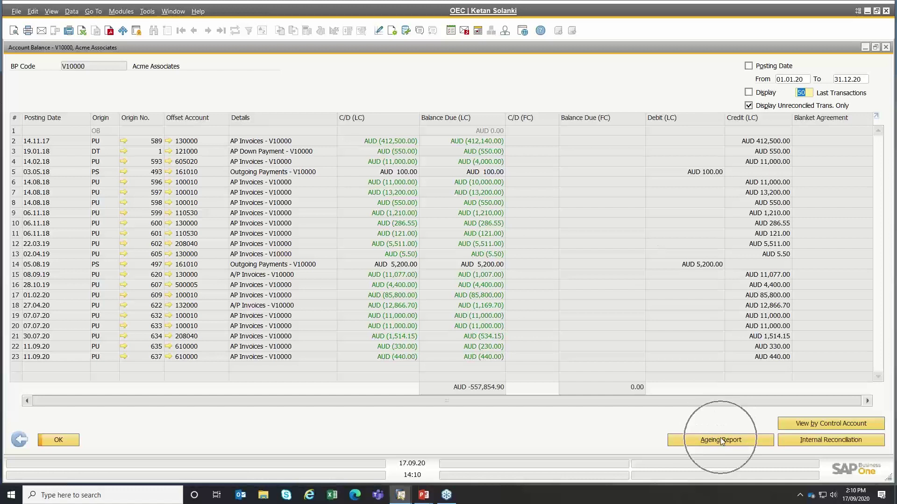
{"action": "left_click", "coordinate": [723, 441]}
{"action": "left_click", "coordinate": [723, 440]}
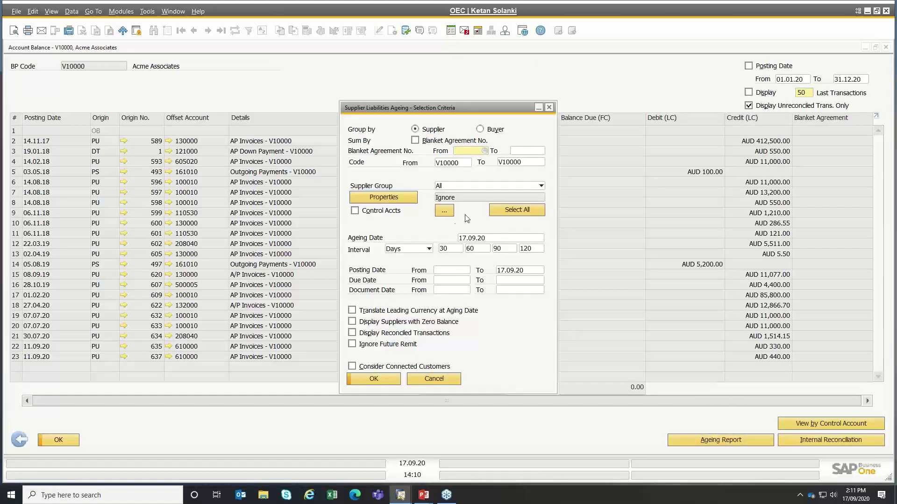
{"action": "left_click", "coordinate": [452, 163]}
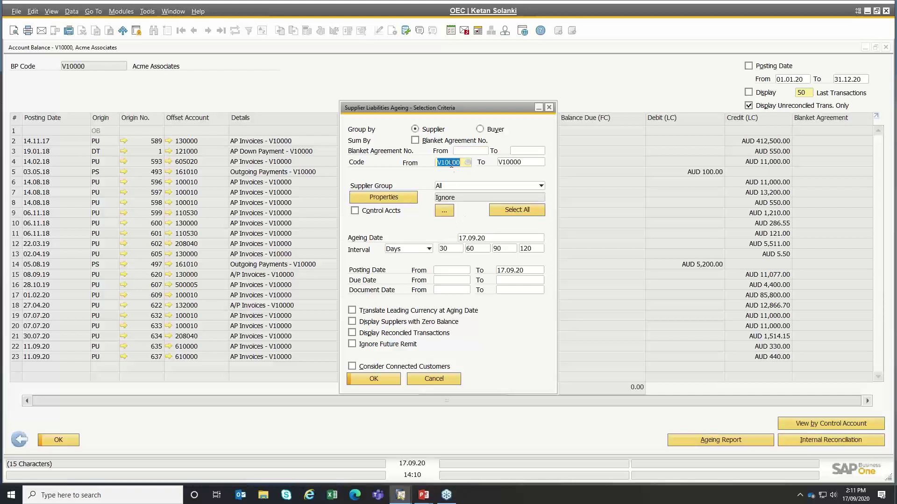
{"action": "left_click", "coordinate": [513, 162]}
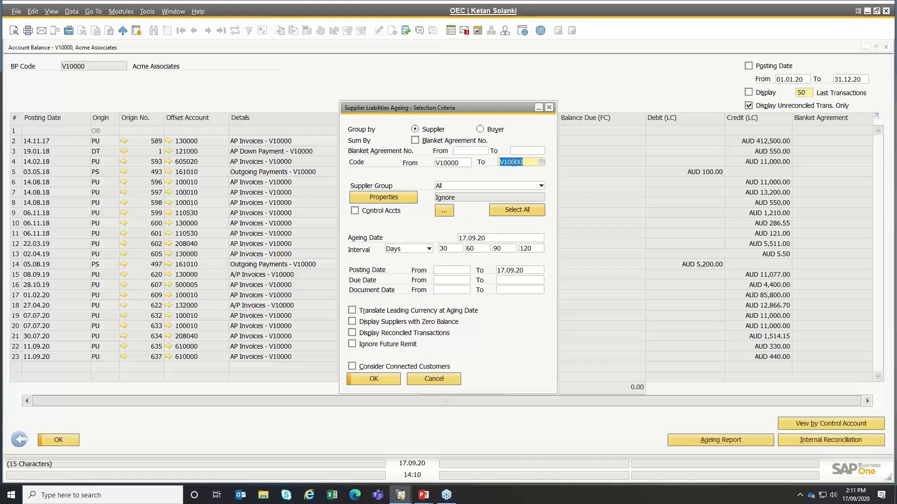
{"action": "left_click", "coordinate": [475, 238]}
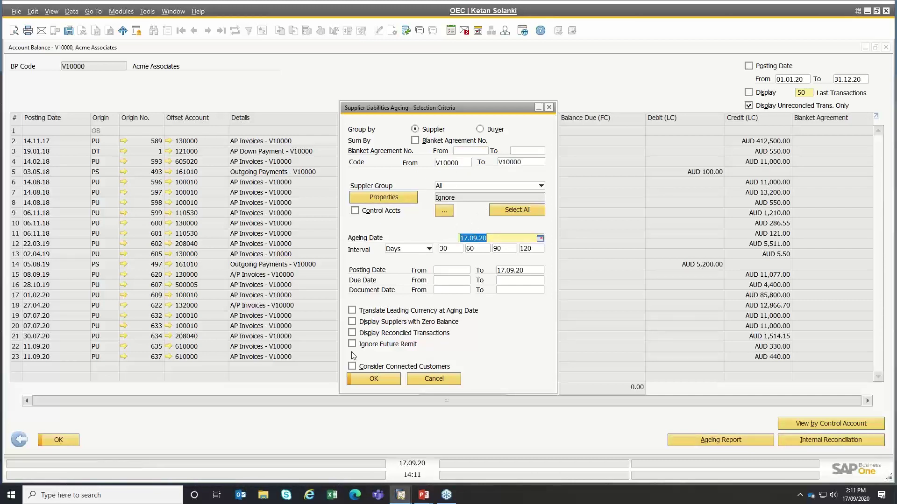
{"action": "left_click", "coordinate": [362, 379]}
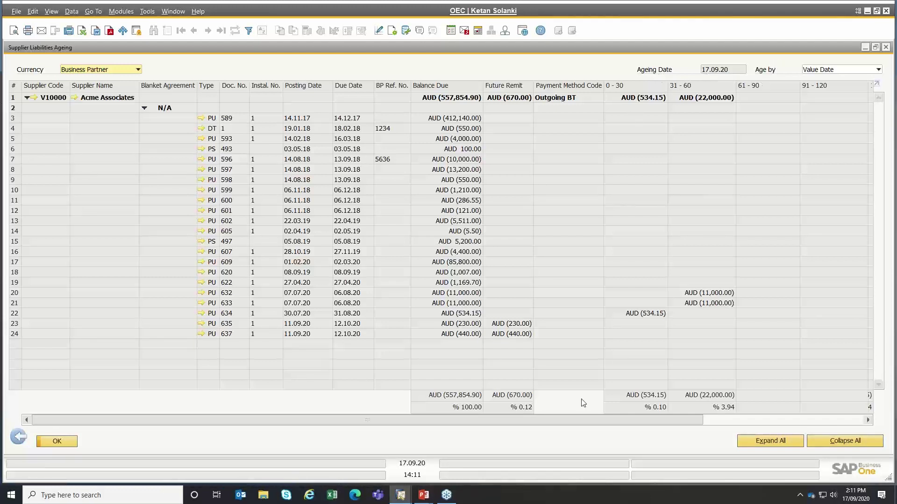
- Switch the report's Age by basis from Posting Date to Document Date
{"action": "left_click_drag", "start_coordinate": [575, 423], "coordinate": [546, 412]}
{"action": "left_click", "coordinate": [836, 71]}
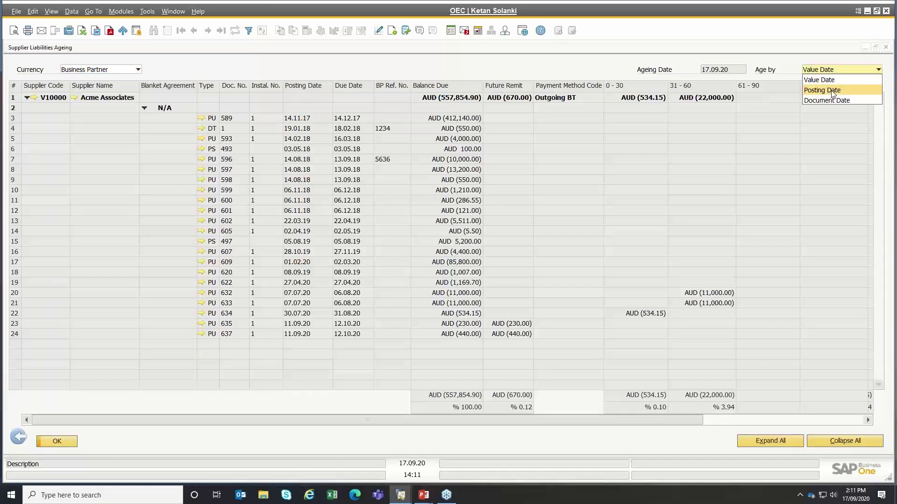
{"action": "left_click", "coordinate": [832, 91]}
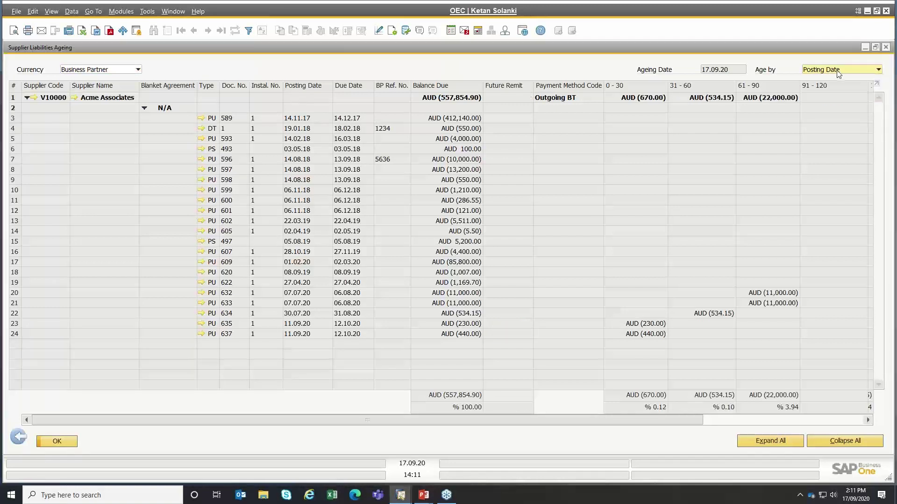
{"action": "left_click", "coordinate": [838, 74]}
{"action": "left_click", "coordinate": [826, 99]}
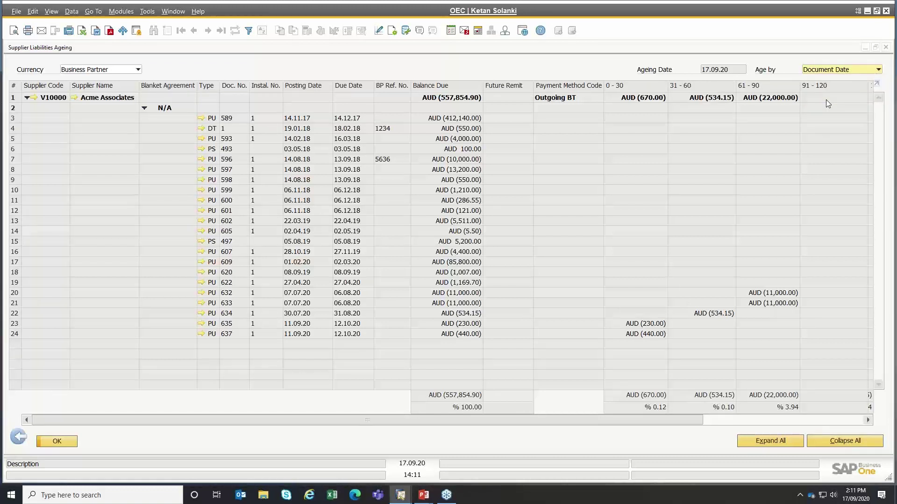
{"action": "left_click", "coordinate": [18, 439]}
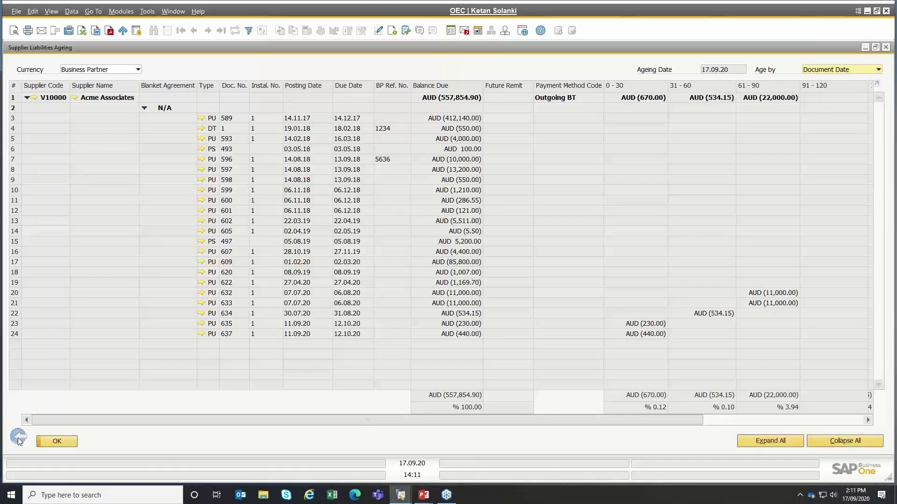
- Clear the supplier code range and run the ageing report for all suppliers
{"action": "double_click", "coordinate": [460, 165]}
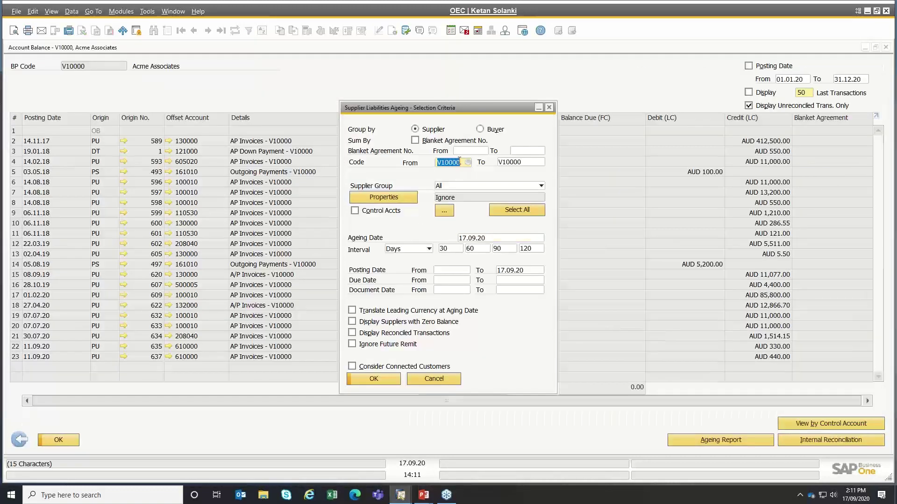
{"action": "key", "text": "BackSpace"}
{"action": "double_click", "coordinate": [518, 164]}
{"action": "key", "text": "BackSpace"}
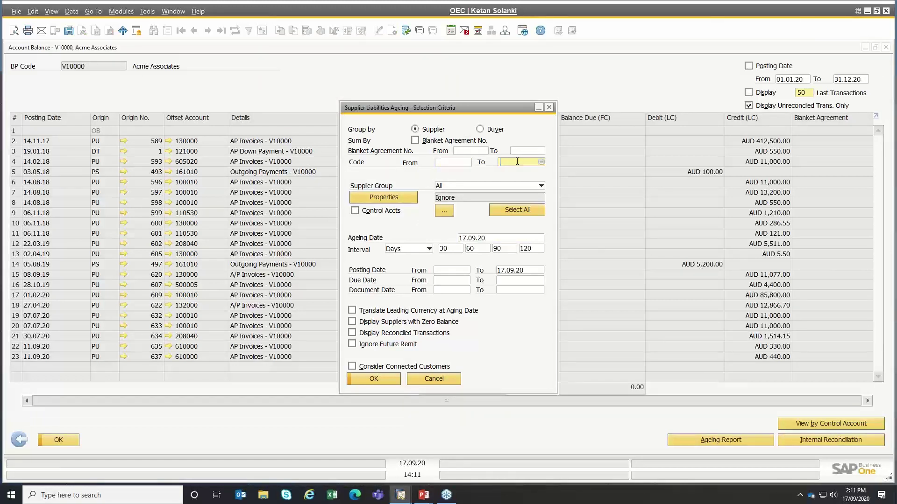
{"action": "left_click", "coordinate": [365, 382]}
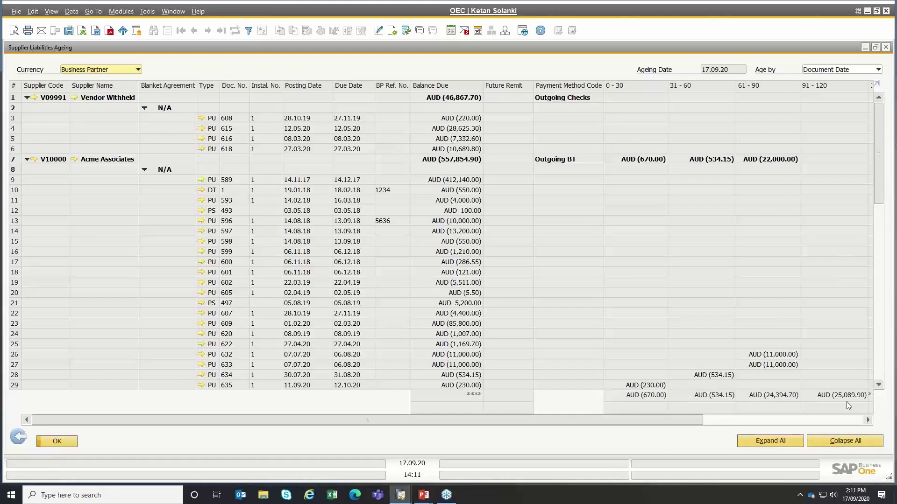
- Collapse to one row per supplier, show balances in local currency, then return to criteria
{"action": "left_click", "coordinate": [846, 444]}
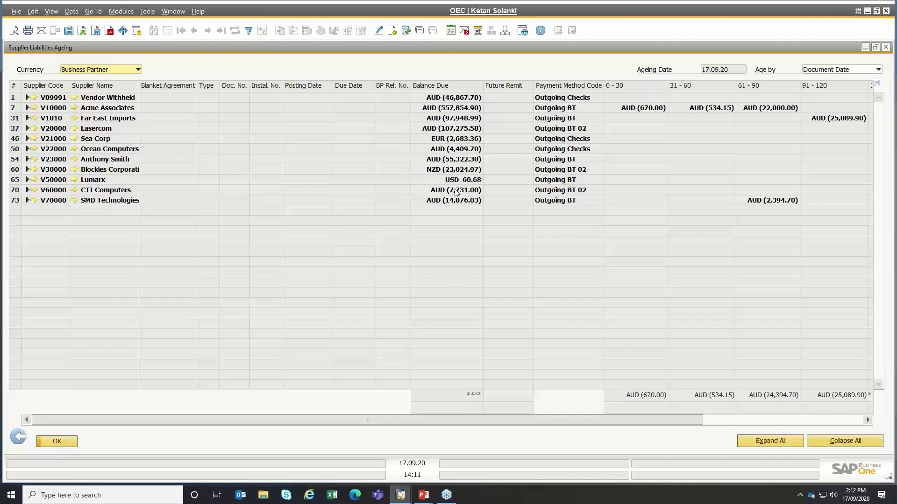
{"action": "key", "text": "ctrl"}
{"action": "key", "text": "ctrl"}
{"action": "left_click", "coordinate": [107, 70]}
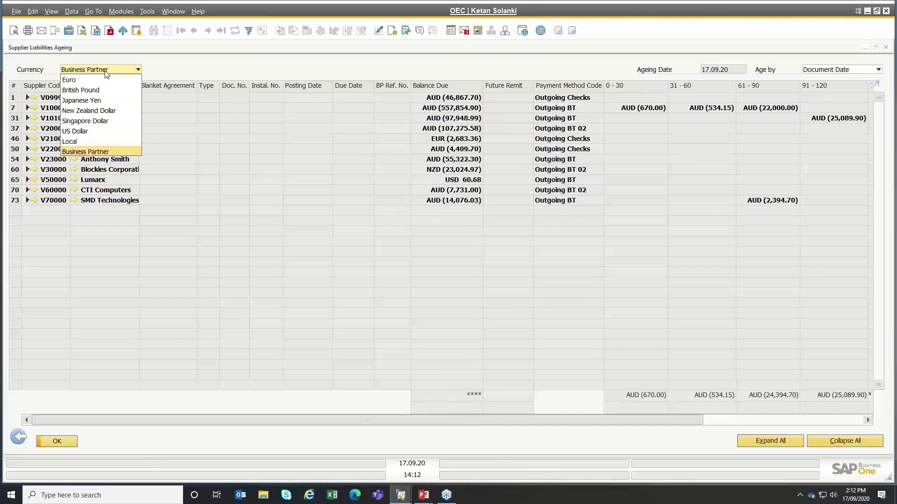
{"action": "left_click", "coordinate": [84, 141]}
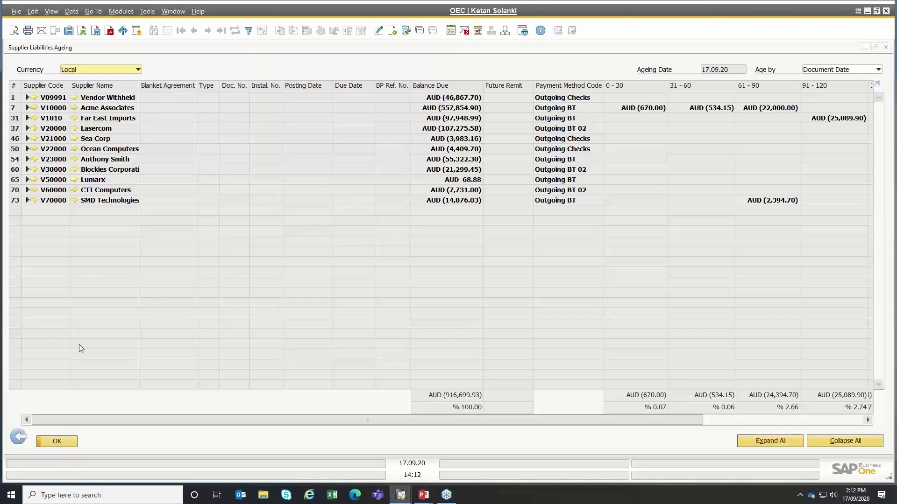
{"action": "left_click", "coordinate": [19, 438]}
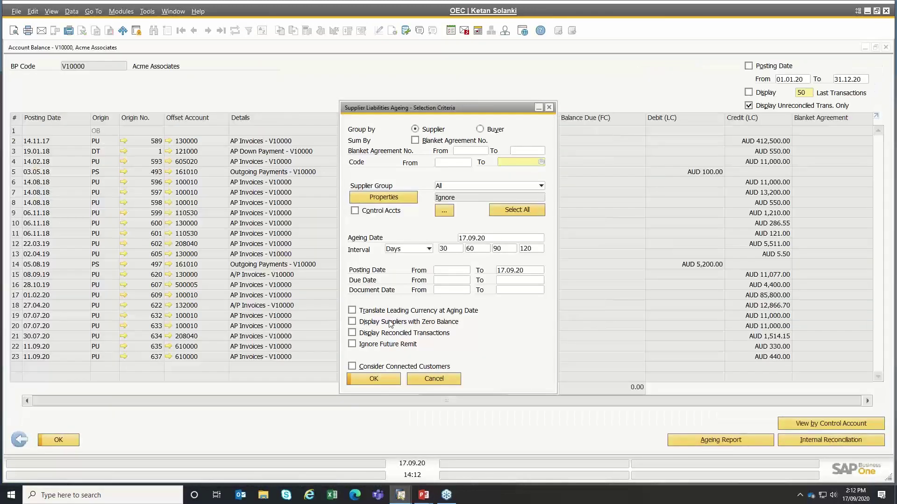
- Rerun the Supplier Liabilities Ageing report, go back, and cancel the selection criteria
{"action": "key", "text": "ctrl"}
{"action": "key", "text": "ctrl"}
{"action": "key", "text": "ctrl"}
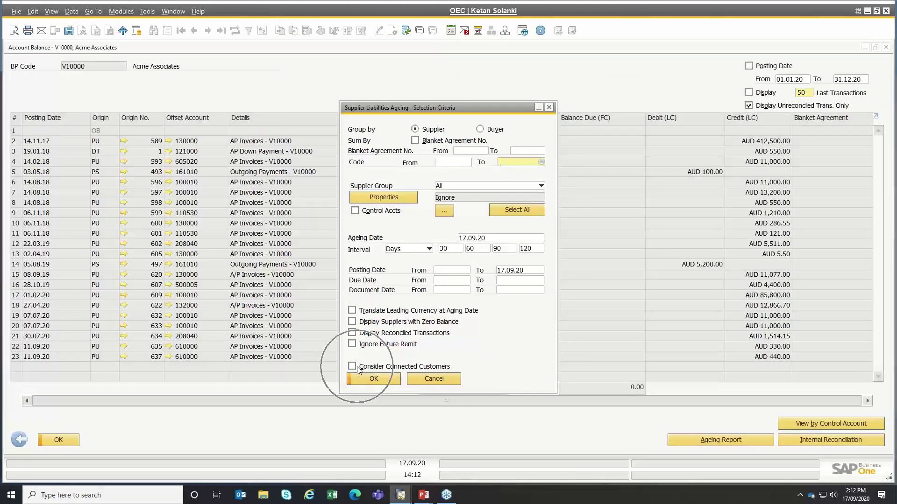
{"action": "key", "text": "ctrl"}
{"action": "key", "text": "ctrl"}
{"action": "key", "text": "ctrl"}
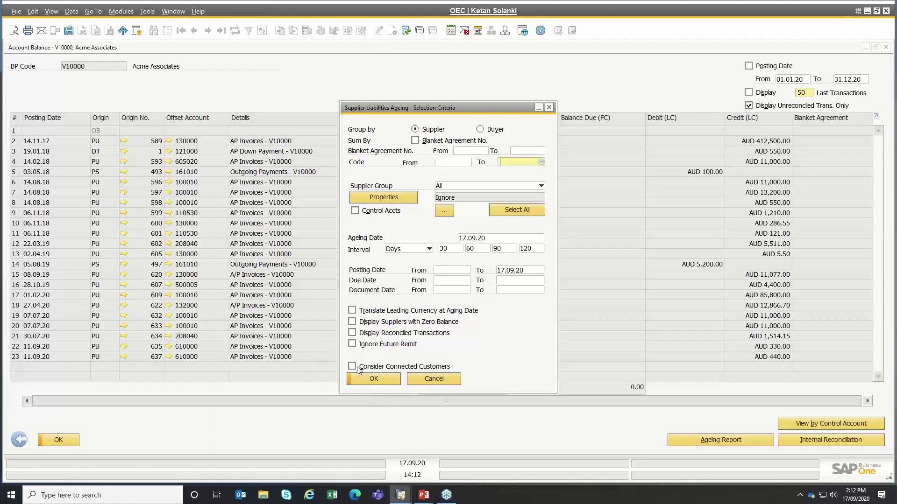
{"action": "key", "text": "ctrl"}
{"action": "key", "text": "ctrl"}
{"action": "left_click", "coordinate": [373, 379]}
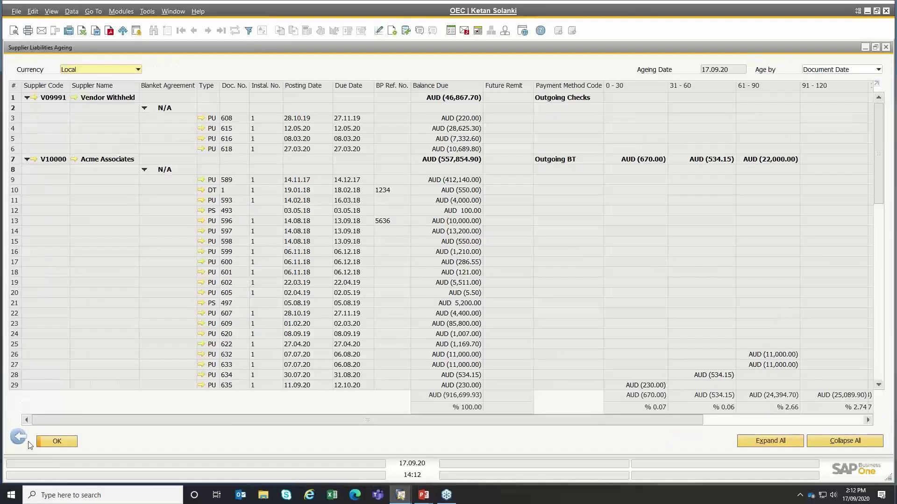
{"action": "left_click", "coordinate": [19, 438]}
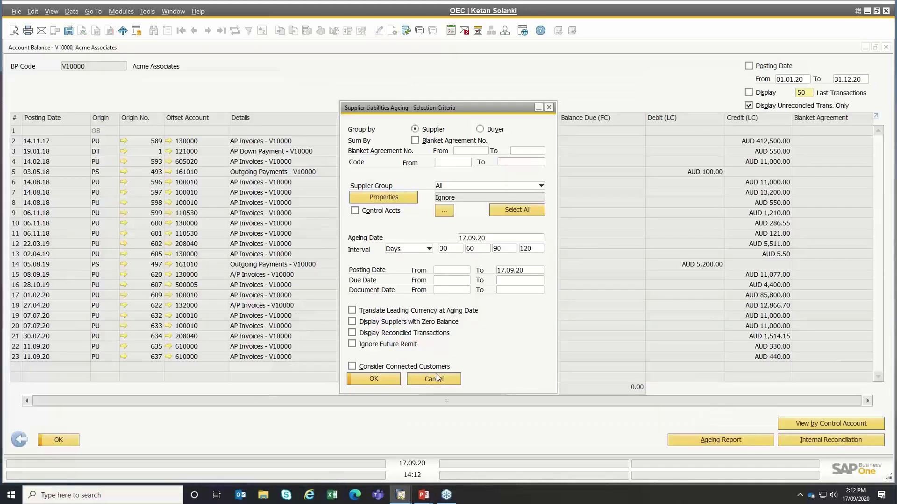
{"action": "left_click", "coordinate": [435, 379]}
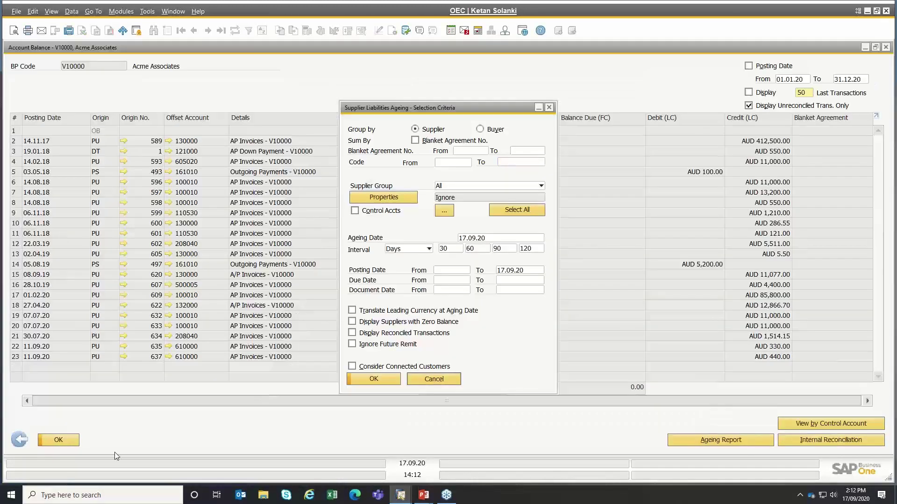
- Check Acme Associates' Connected Customer list without choosing, then close the master data unchanged
{"action": "left_click", "coordinate": [19, 439]}
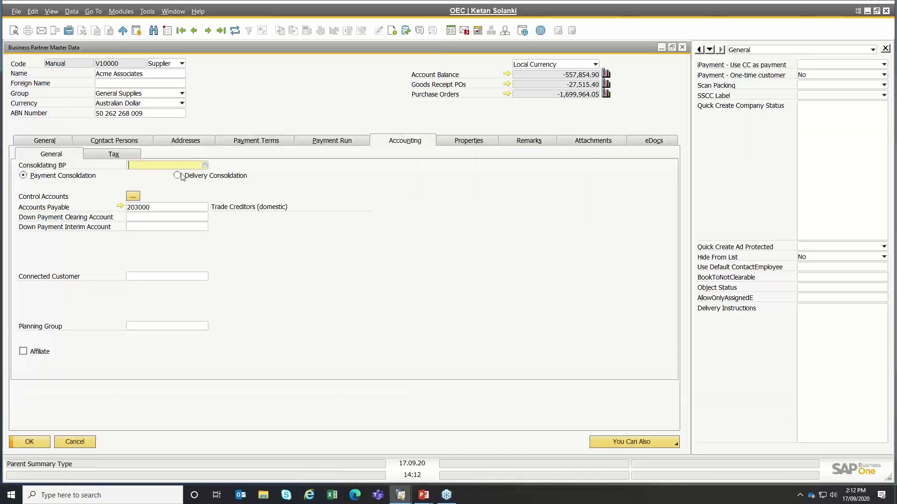
{"action": "left_click", "coordinate": [165, 276]}
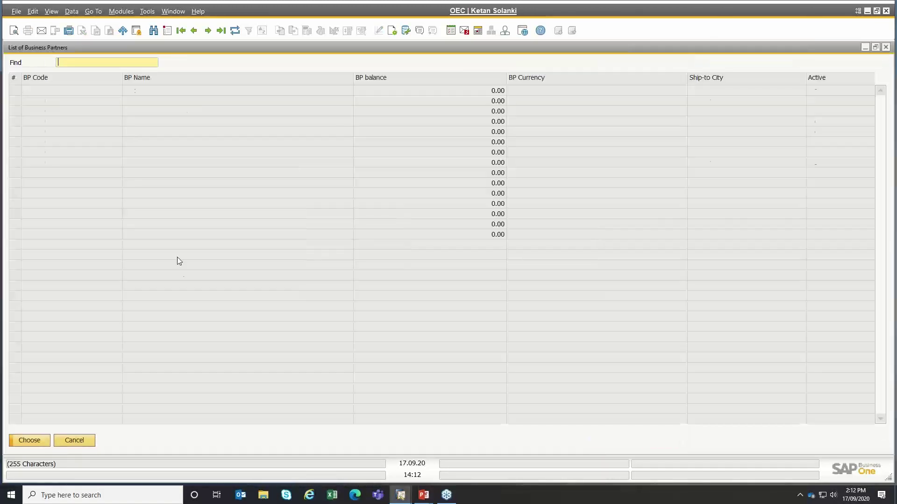
{"action": "left_click", "coordinate": [75, 442]}
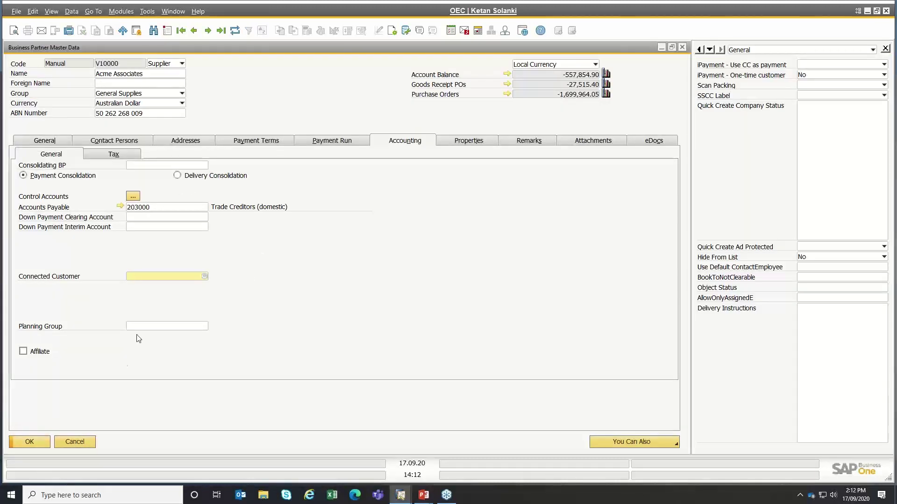
{"action": "left_click", "coordinate": [74, 442]}
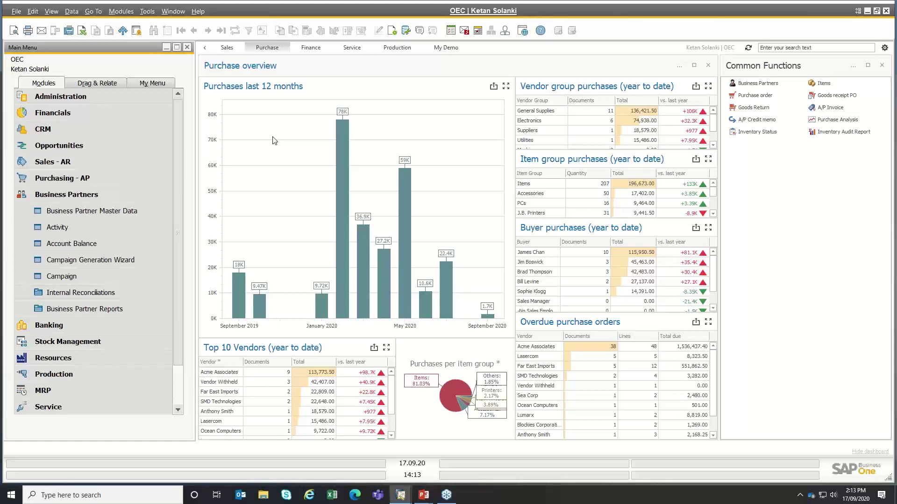
- Start a new AP Invoice (number 638) from the Purchasing - AP module
{"action": "left_click", "coordinate": [34, 193]}
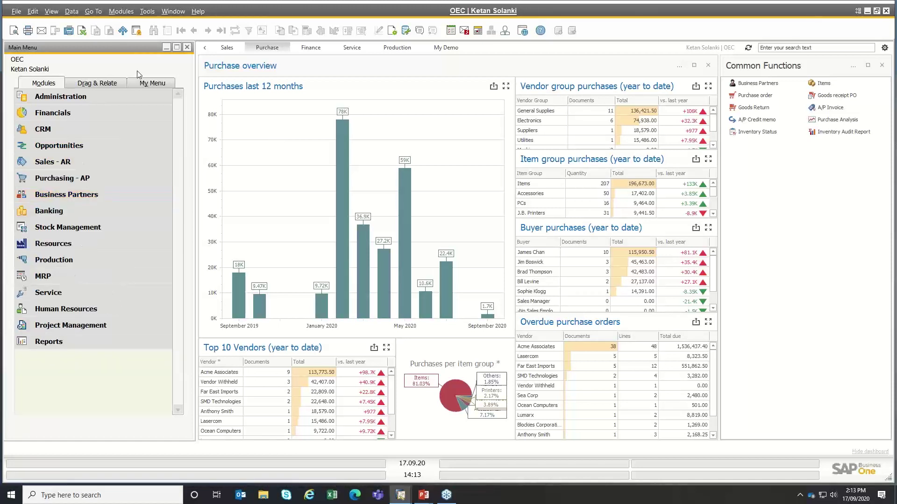
{"action": "left_click", "coordinate": [68, 178]}
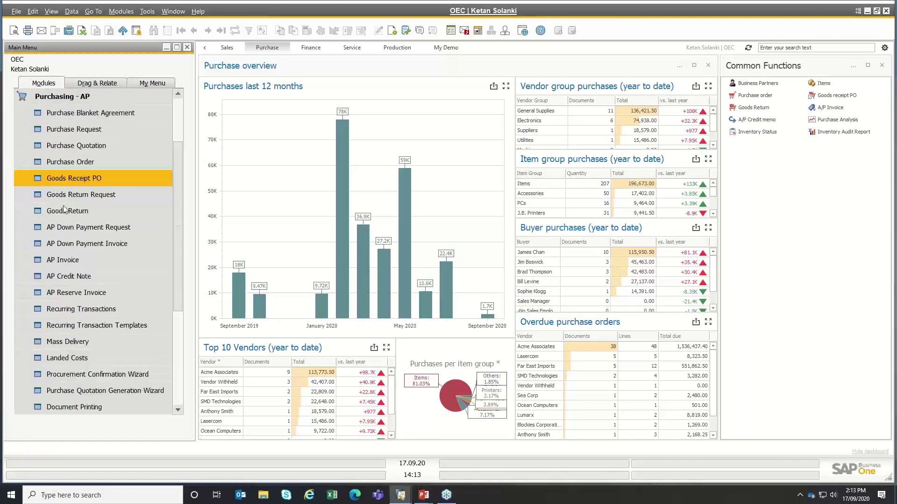
{"action": "left_click", "coordinate": [55, 261]}
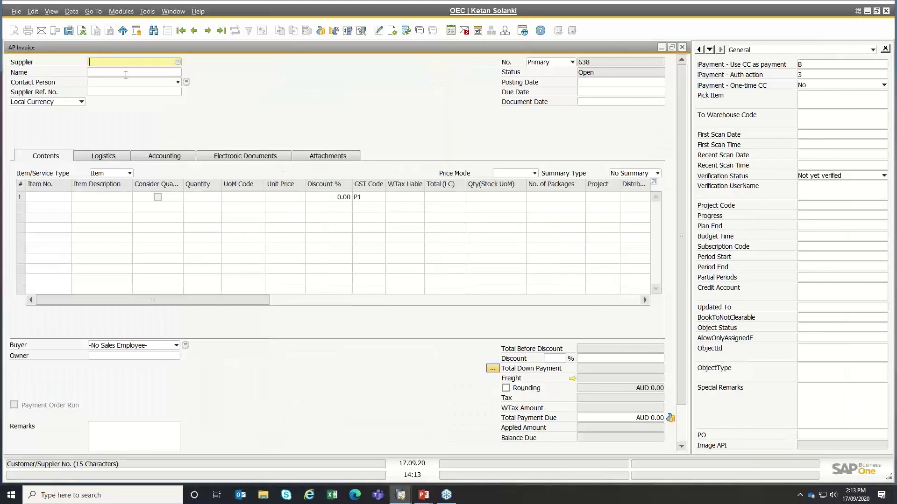
- Set the invoice supplier to Acme Associates by entering 'acme' in Name
{"action": "left_click", "coordinate": [115, 73]}
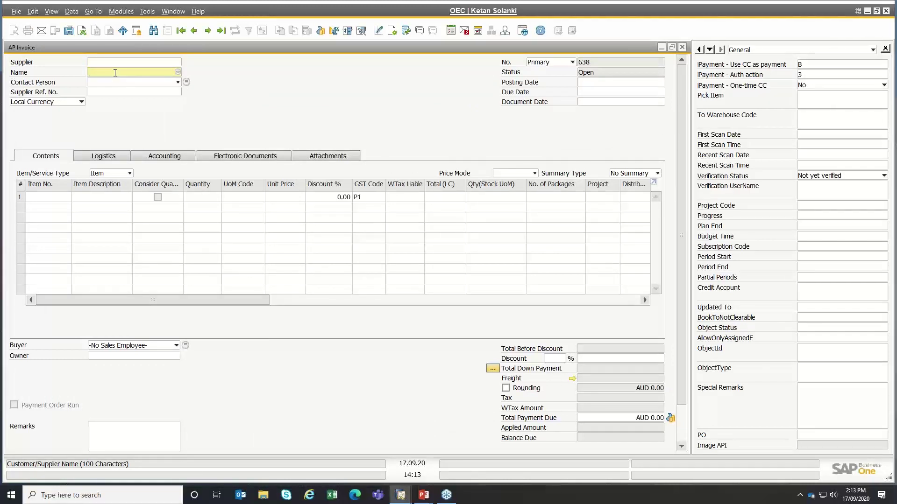
{"action": "type", "text": "acme"}
{"action": "key", "text": "Tab"}
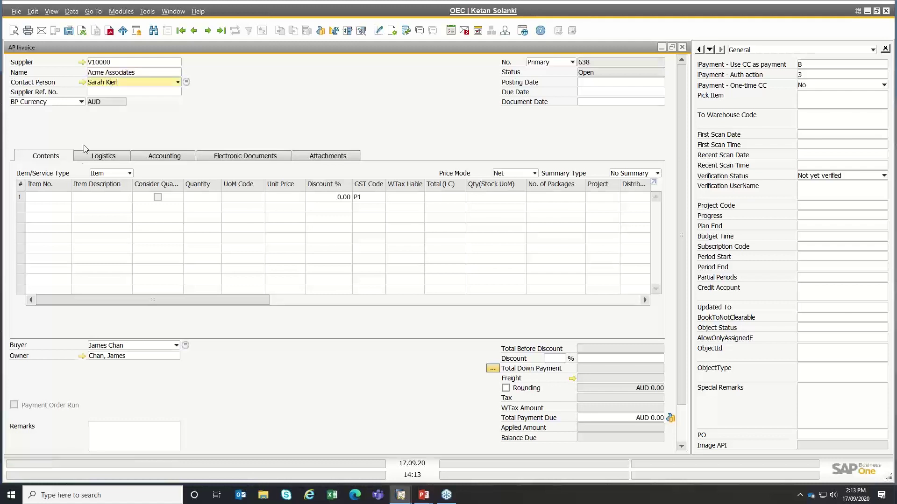
- Switch the line type to Service and back to Item, then view Copy From options
{"action": "left_click", "coordinate": [110, 174]}
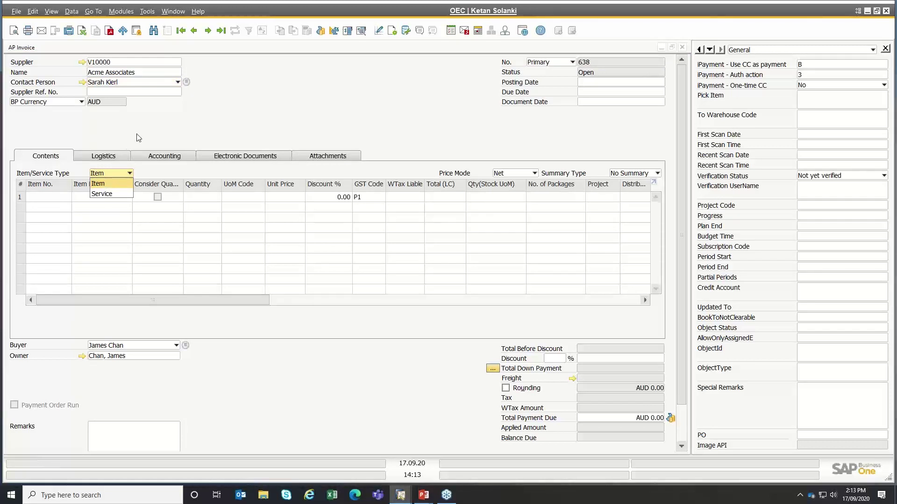
{"action": "left_click", "coordinate": [105, 184]}
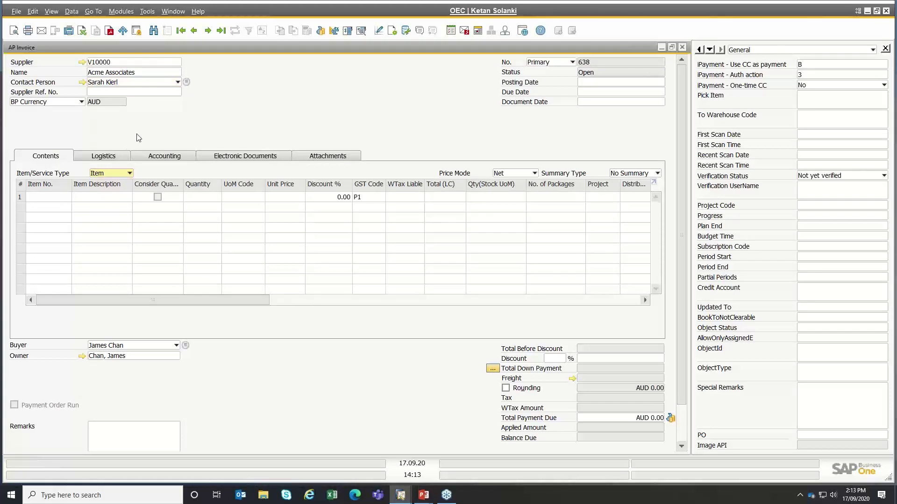
{"action": "left_click", "coordinate": [104, 175]}
{"action": "left_click", "coordinate": [99, 194]}
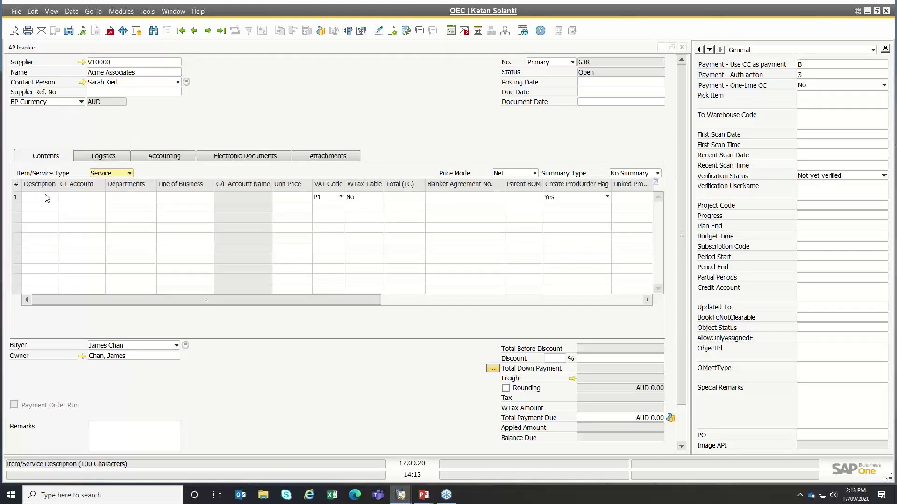
{"action": "left_click", "coordinate": [49, 195]}
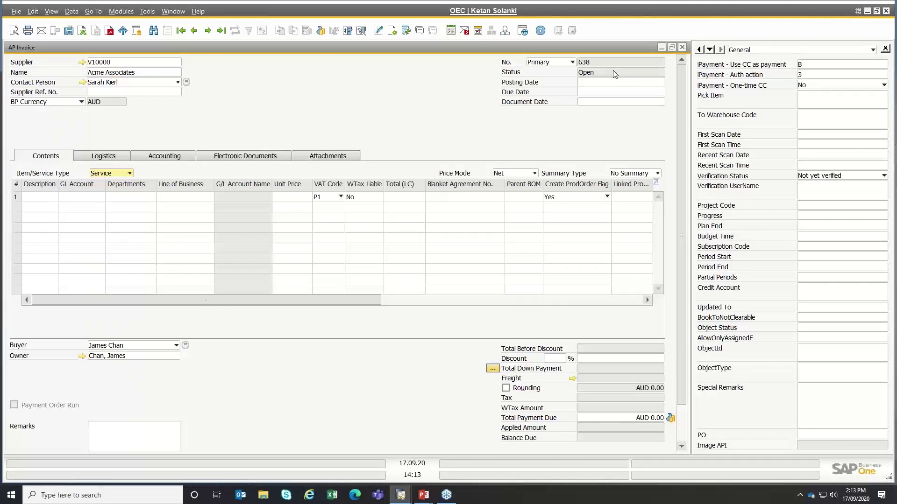
{"action": "left_click", "coordinate": [129, 174]}
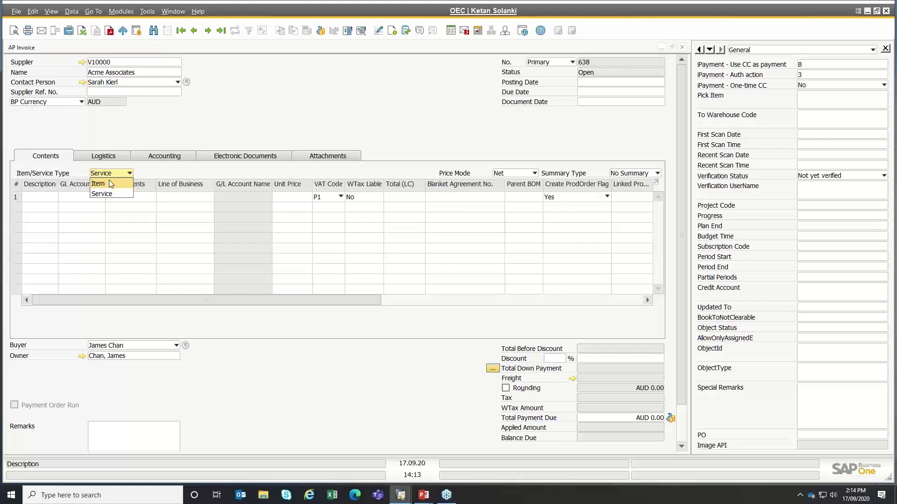
{"action": "left_click", "coordinate": [111, 183]}
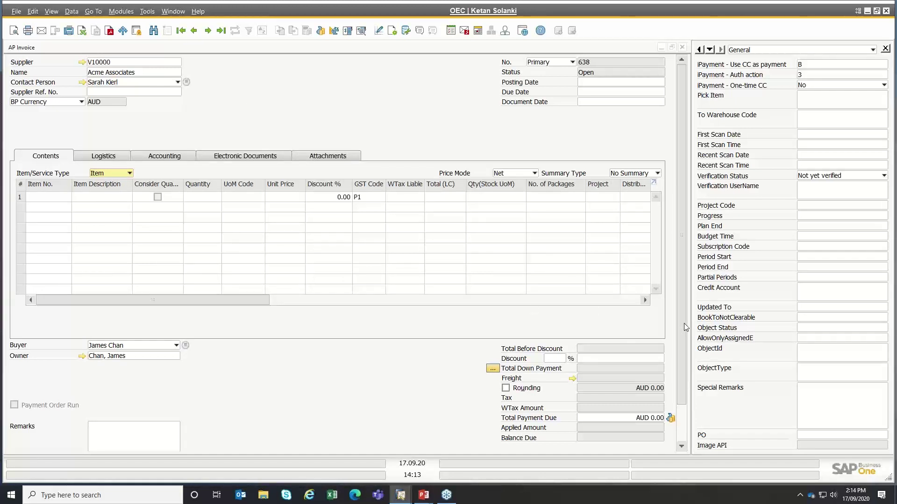
{"action": "left_click_drag", "start_coordinate": [684, 323], "coordinate": [684, 348]}
{"action": "left_click", "coordinate": [563, 439]}
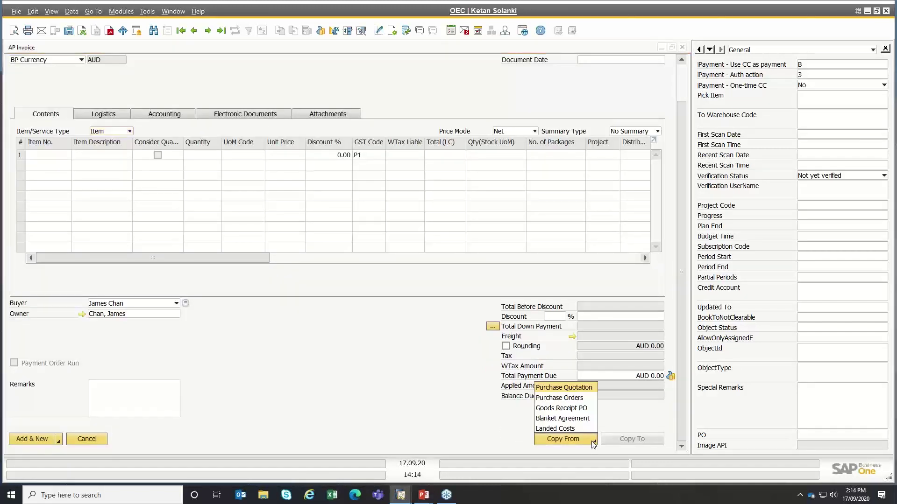
- Copy Goods Receipt PO 621's three items into the invoice, then discard it unsaved
{"action": "left_click", "coordinate": [569, 410]}
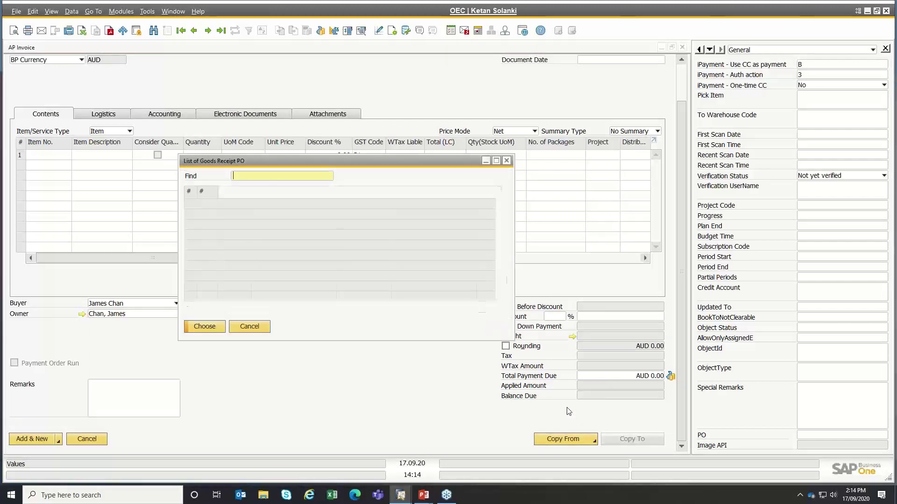
{"action": "scroll", "coordinate": [501, 232], "scroll_direction": "down", "scroll_amount": 1}
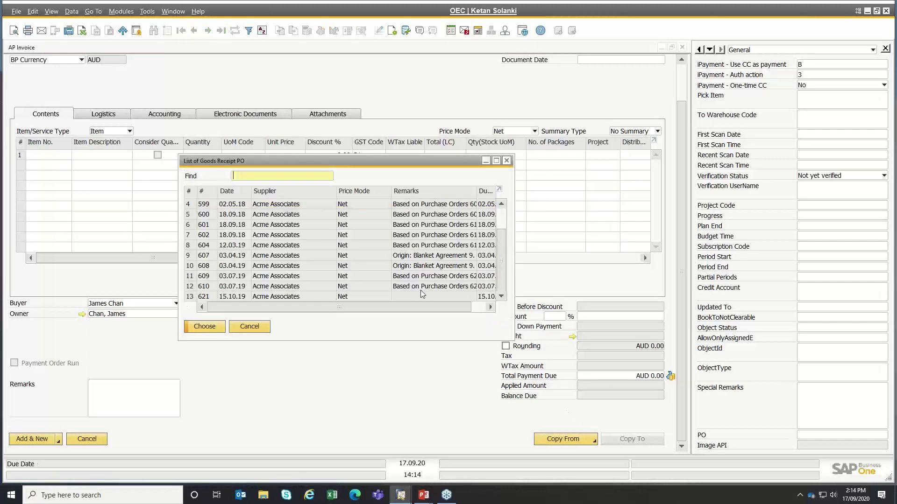
{"action": "left_click", "coordinate": [268, 297]}
{"action": "double_click", "coordinate": [268, 296]}
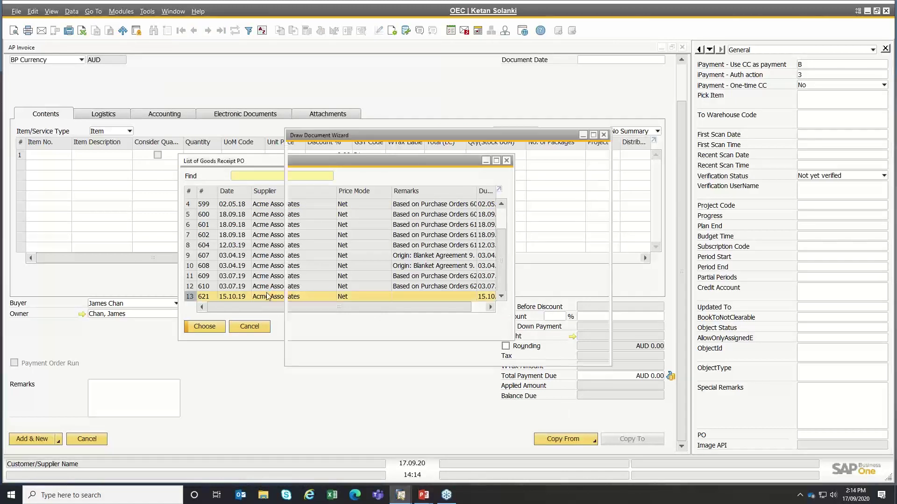
{"action": "left_click", "coordinate": [580, 351]}
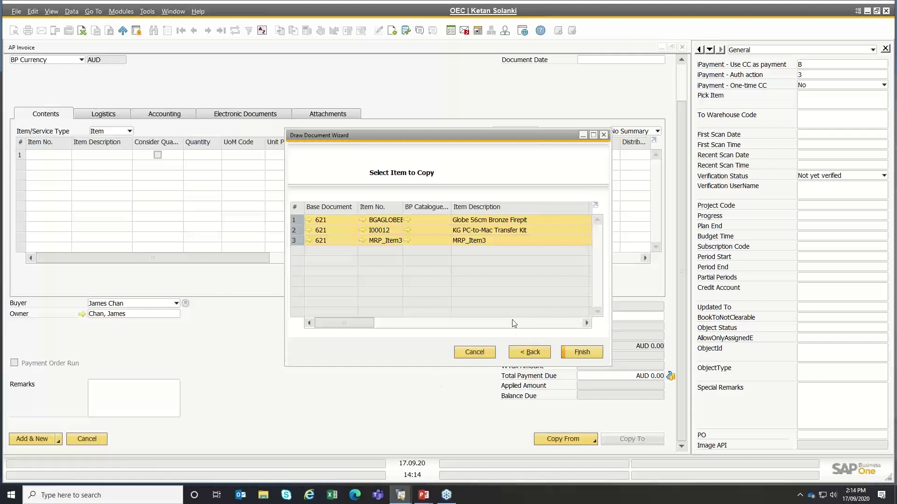
{"action": "left_click", "coordinate": [586, 354]}
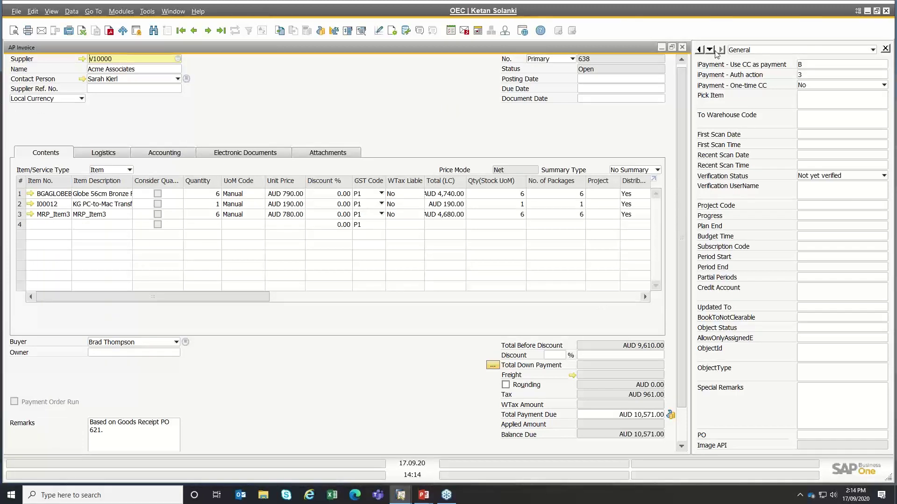
{"action": "left_click", "coordinate": [683, 49]}
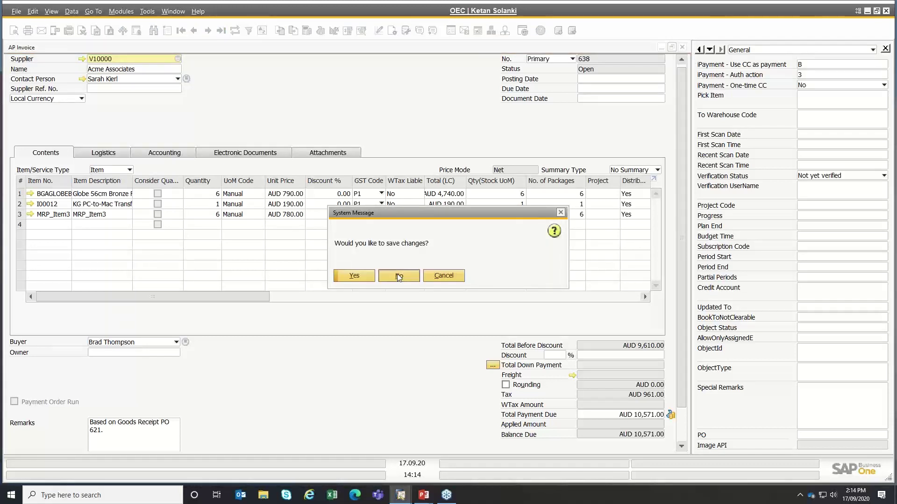
{"action": "left_click", "coordinate": [398, 276]}
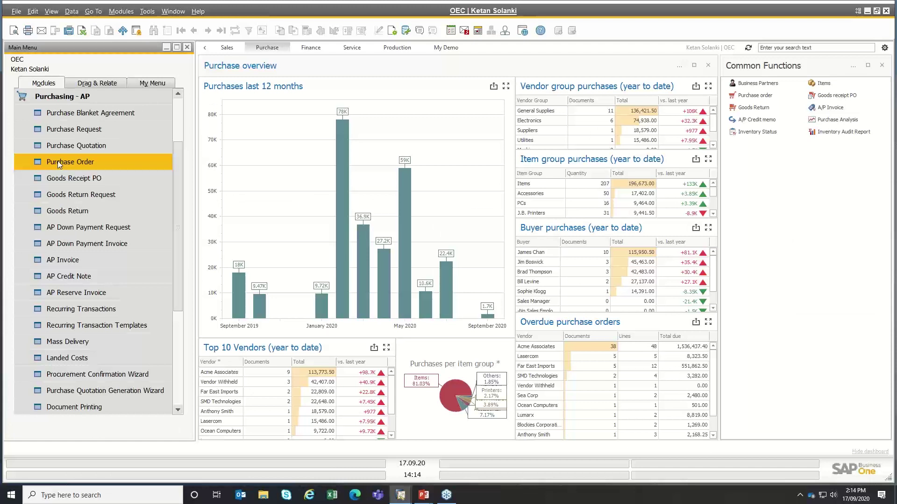
- Create a purchase order for Acme Associates (V10000) with one item line A00001
{"action": "left_click", "coordinate": [57, 161]}
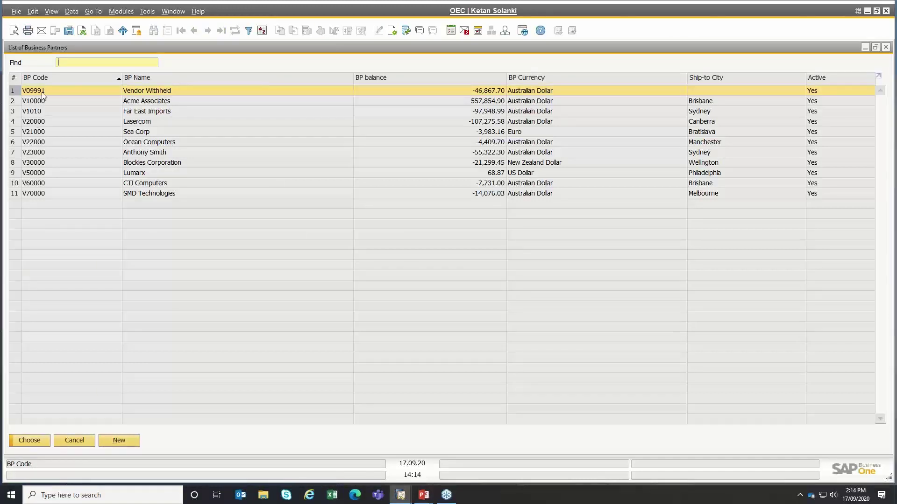
{"action": "left_click", "coordinate": [40, 103]}
{"action": "double_click", "coordinate": [41, 103]}
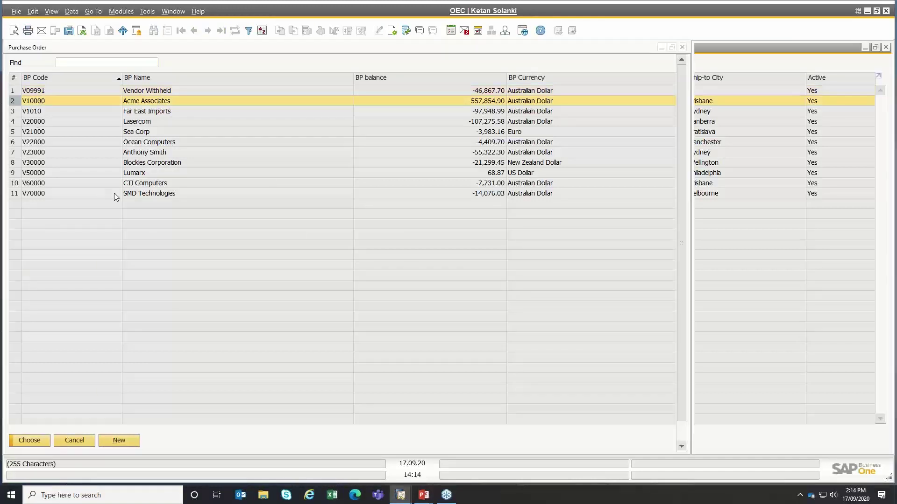
{"action": "left_click", "coordinate": [116, 174]}
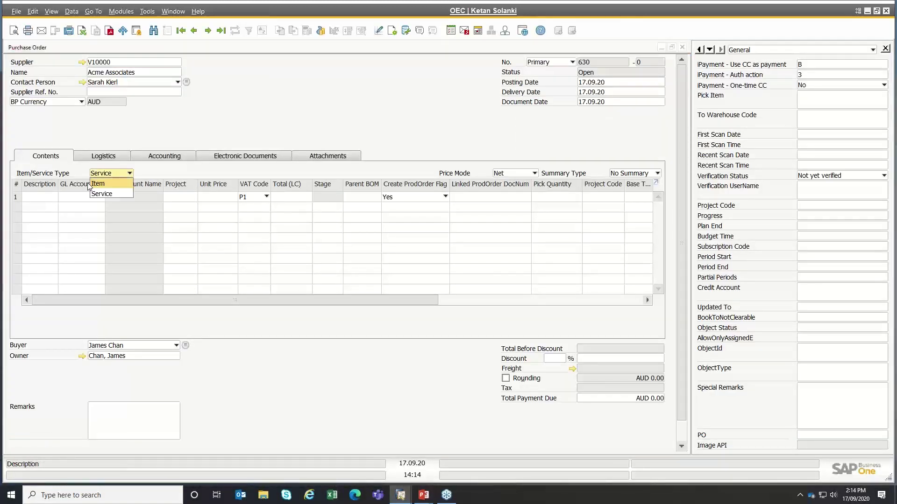
{"action": "left_click", "coordinate": [89, 183]}
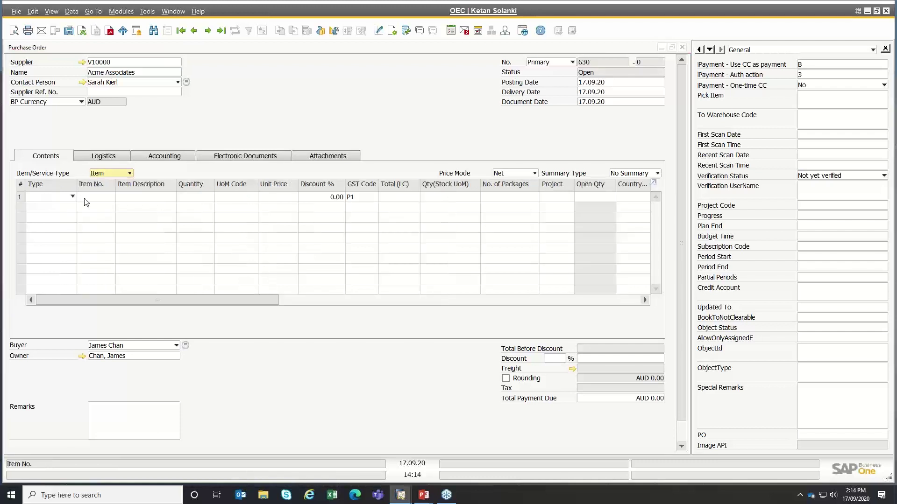
{"action": "left_click", "coordinate": [94, 197]}
{"action": "key", "text": "Tab"}
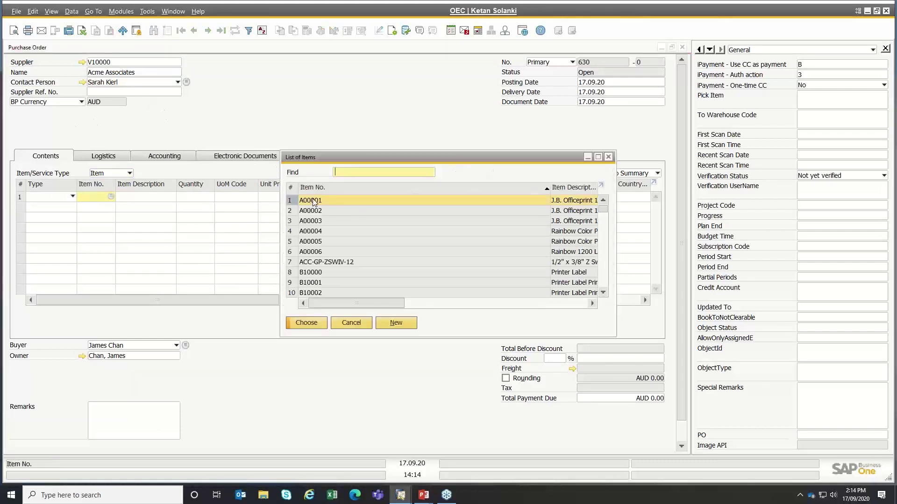
{"action": "double_click", "coordinate": [312, 201]}
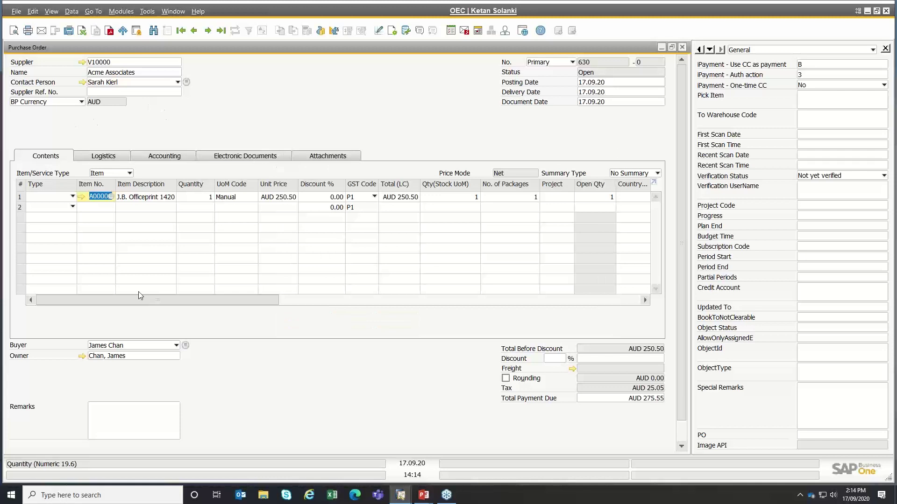
{"action": "left_click", "coordinate": [119, 344]}
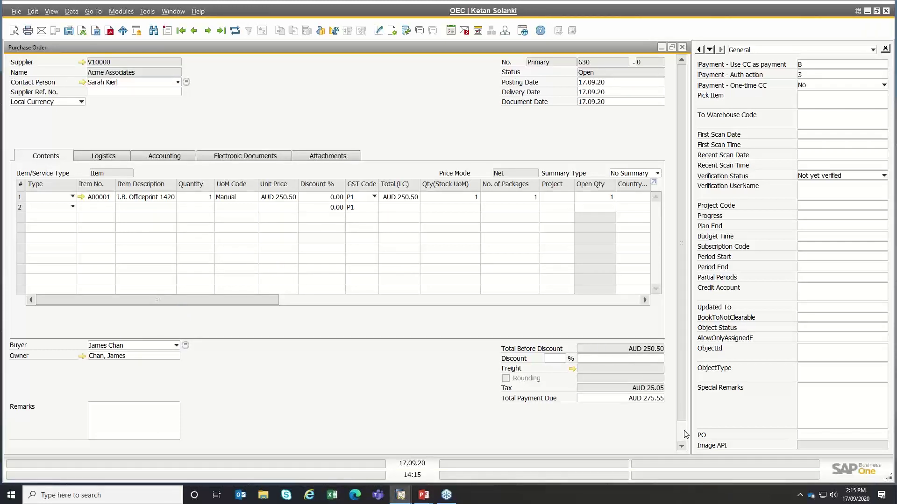
{"action": "scroll", "coordinate": [666, 437], "scroll_direction": "down", "scroll_amount": 1}
{"action": "left_click", "coordinate": [654, 441]}
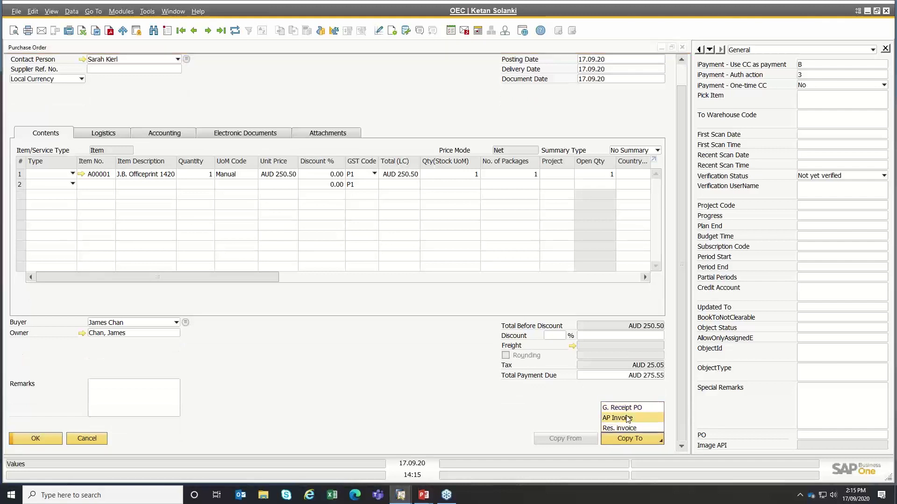
- Copy purchase order 630 into AP Invoice 638 and view its Logistics details
{"action": "left_click", "coordinate": [624, 420]}
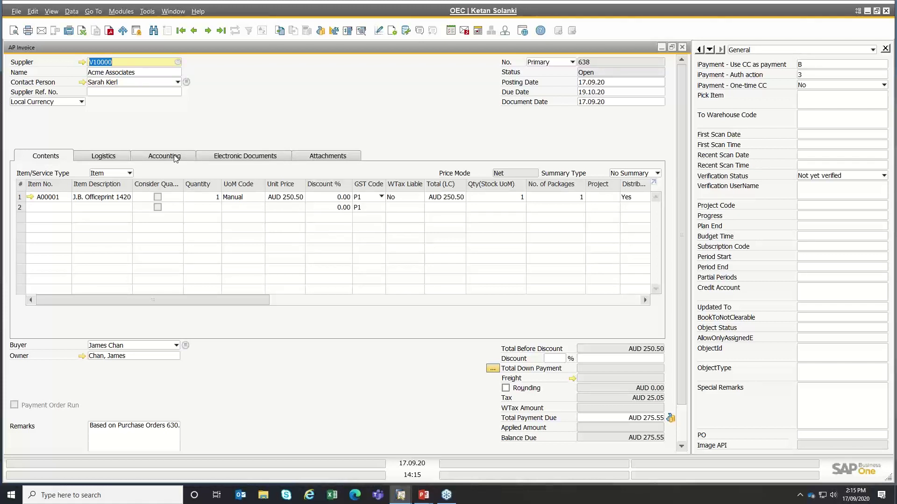
{"action": "left_click", "coordinate": [101, 158]}
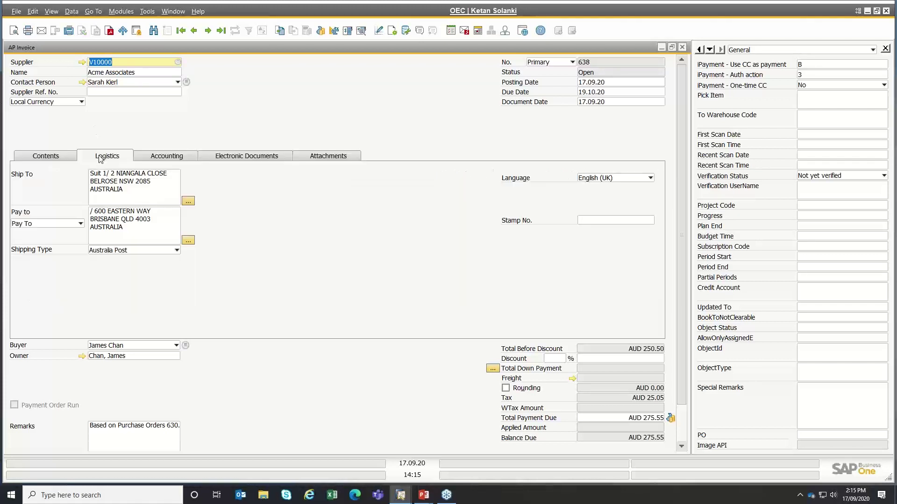
{"action": "left_click", "coordinate": [116, 184]}
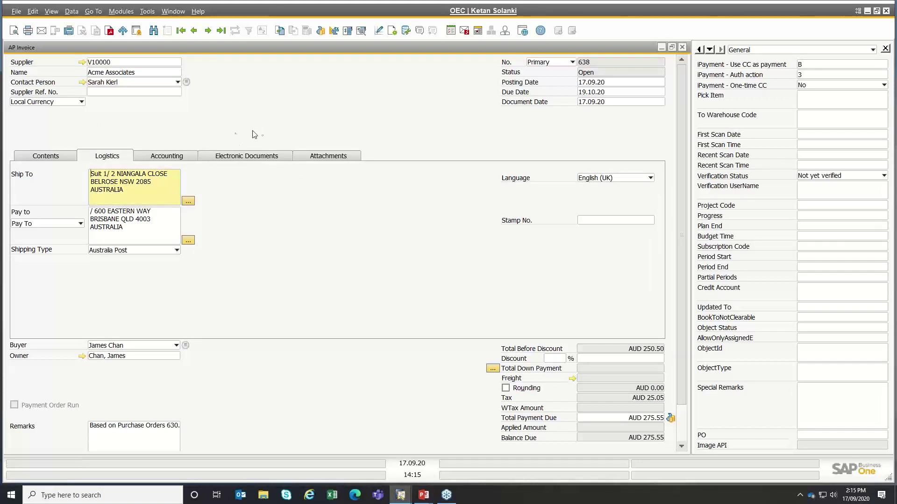
- Review the invoice's accounting: no payment block, Outgoing BT payment method, Net30 terms
{"action": "left_click", "coordinate": [171, 157]}
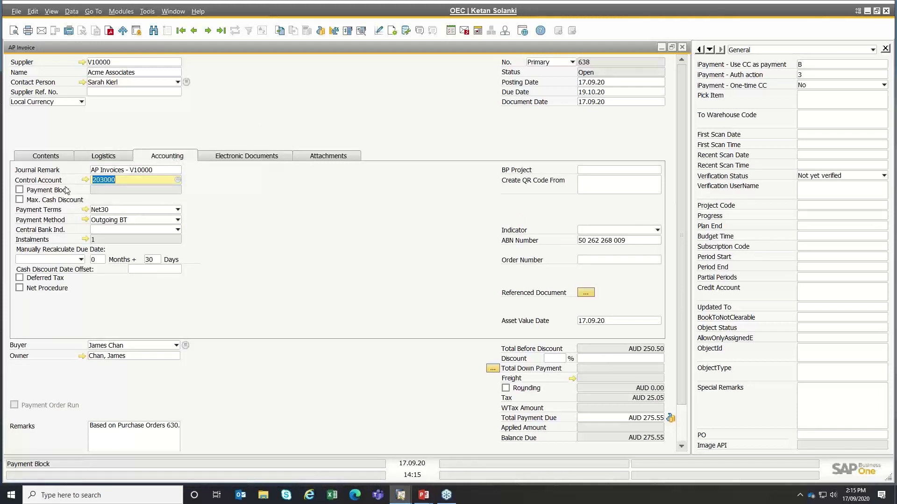
{"action": "left_click", "coordinate": [20, 190]}
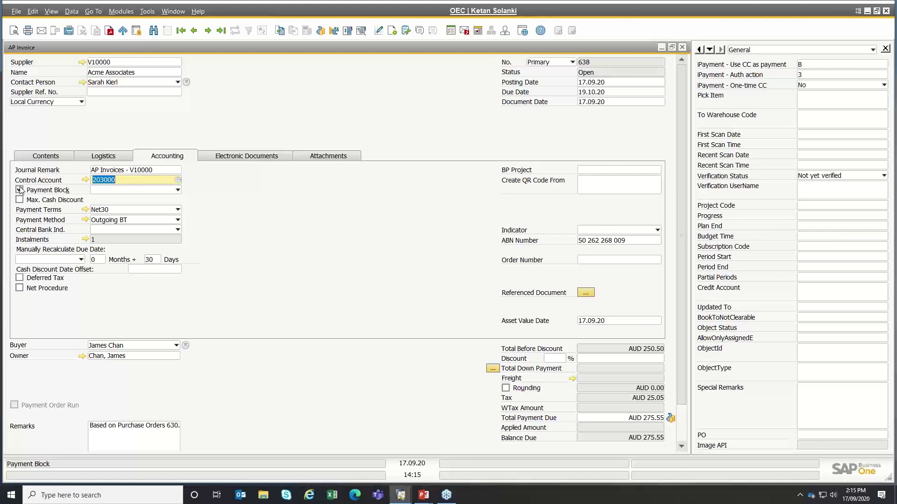
{"action": "left_click", "coordinate": [144, 190]}
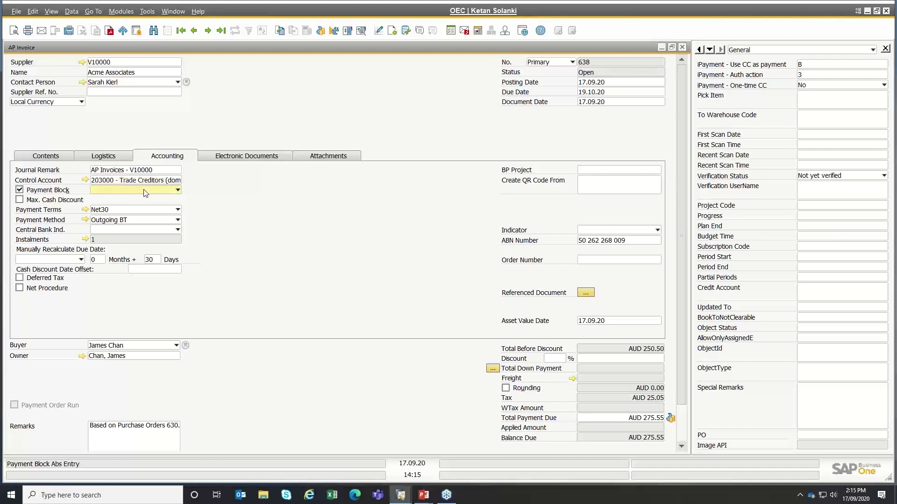
{"action": "left_click", "coordinate": [144, 190]}
{"action": "left_click", "coordinate": [144, 190]}
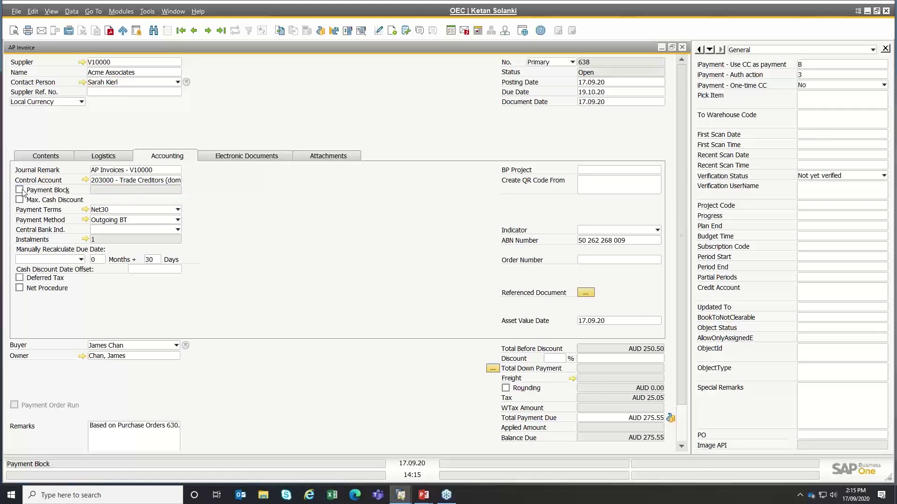
{"action": "left_click", "coordinate": [122, 222]}
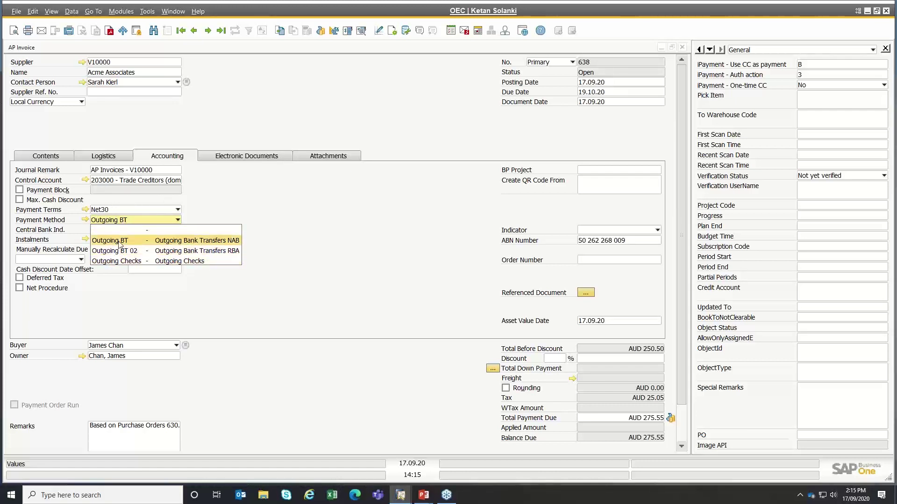
{"action": "left_click", "coordinate": [125, 210]}
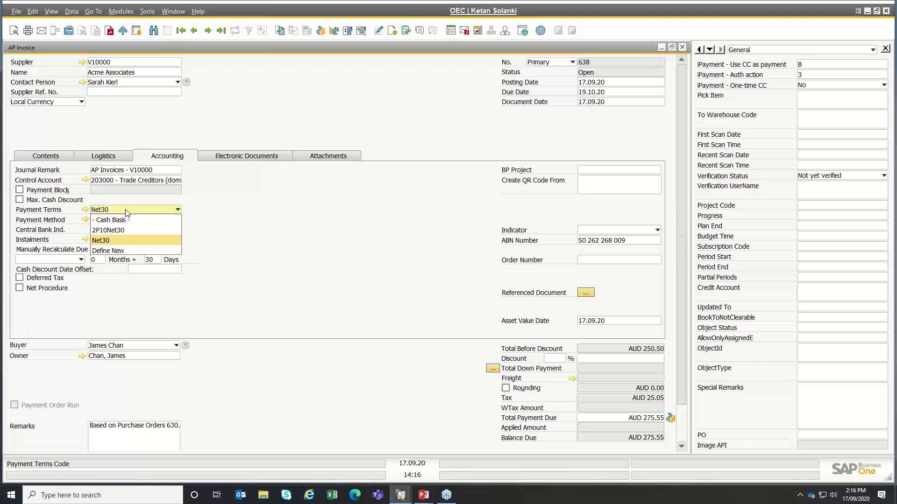
{"action": "left_click", "coordinate": [127, 213]}
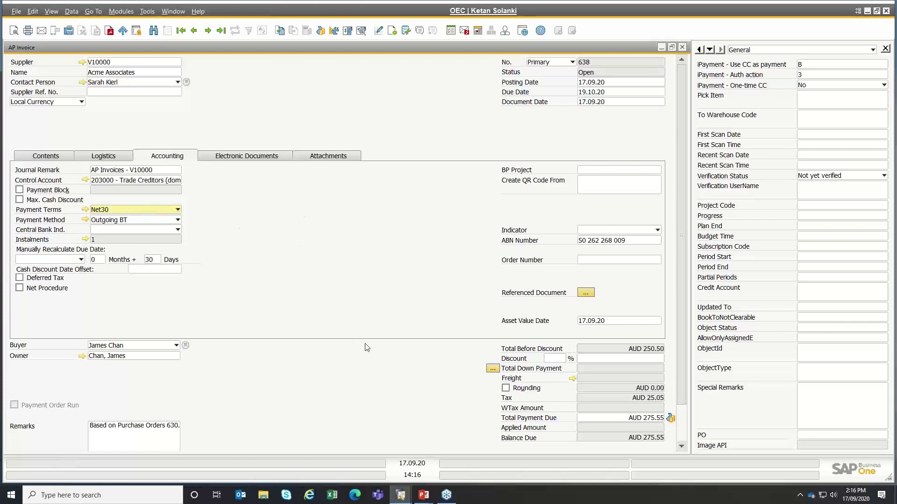
- Discard the AP invoice and purchase order unsaved, then expand the Administration module
{"action": "left_click", "coordinate": [682, 48]}
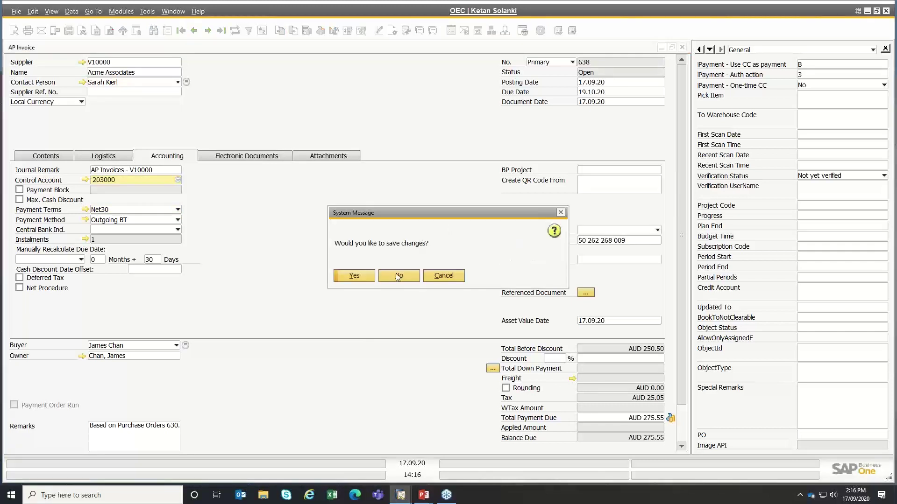
{"action": "left_click", "coordinate": [398, 276]}
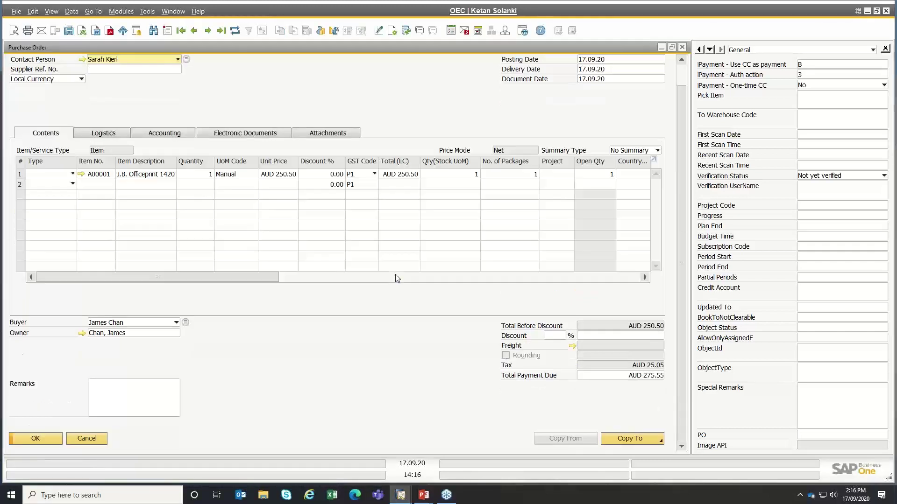
{"action": "left_click", "coordinate": [82, 441]}
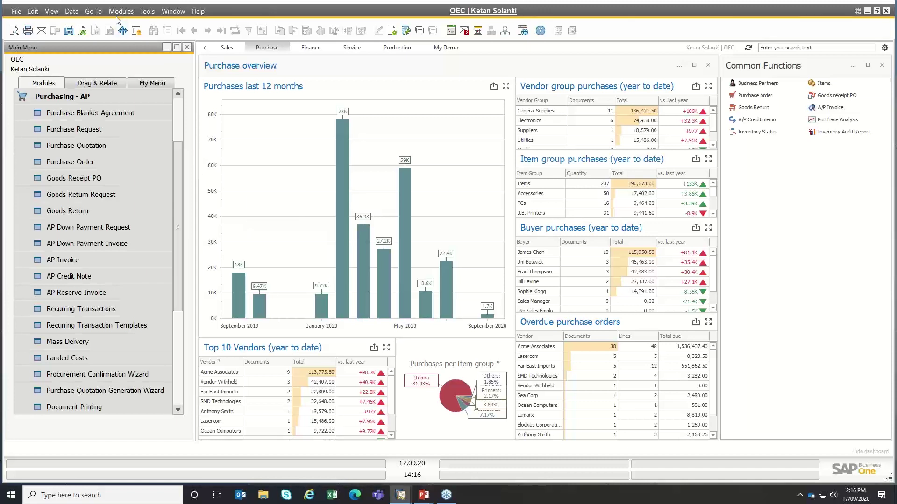
{"action": "left_click", "coordinate": [51, 96]}
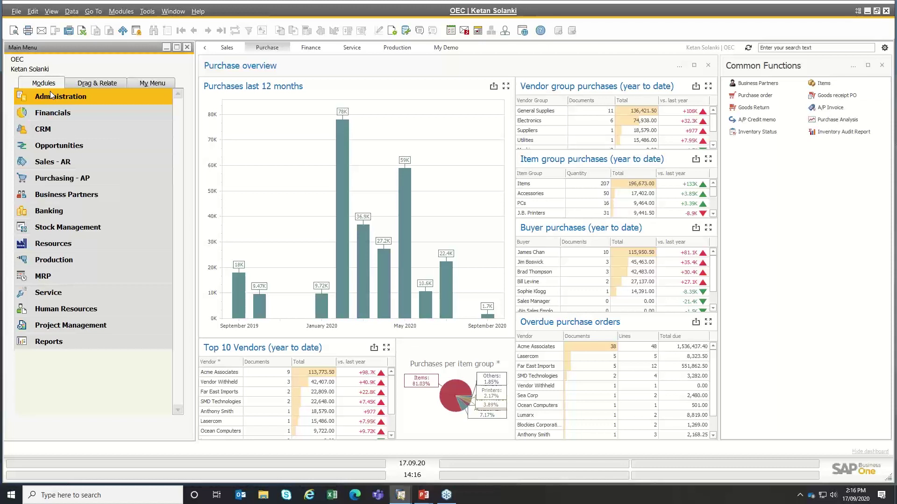
{"action": "left_click", "coordinate": [49, 92]}
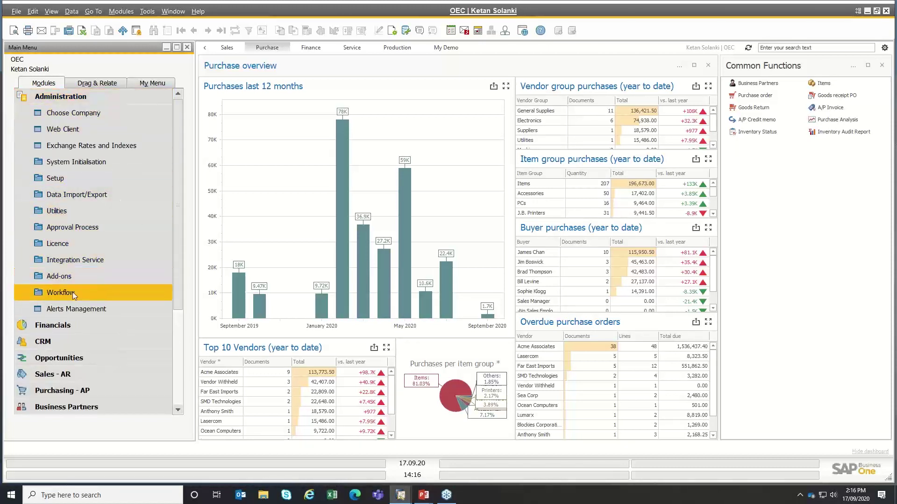
- Open Approval Templates, review the AP Inv template's Documents and Stages, and open stage AP Inv
{"action": "left_click", "coordinate": [96, 229]}
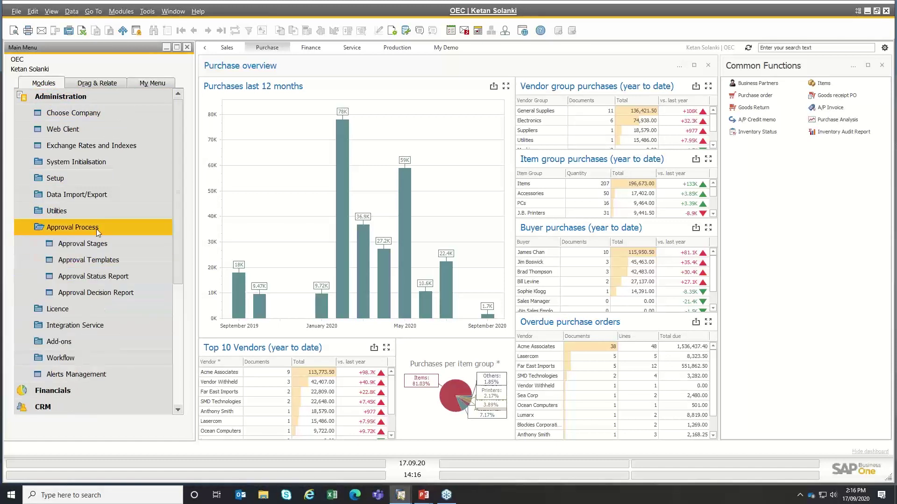
{"action": "left_click", "coordinate": [92, 258]}
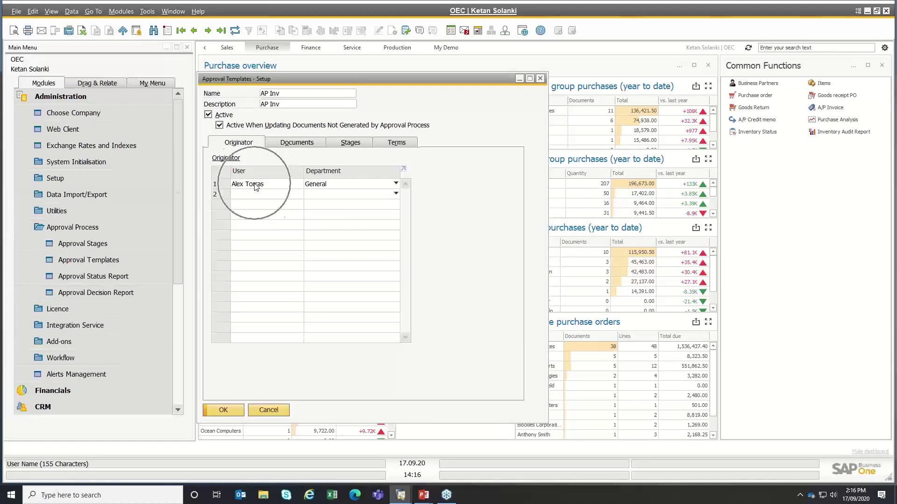
{"action": "left_click", "coordinate": [290, 143]}
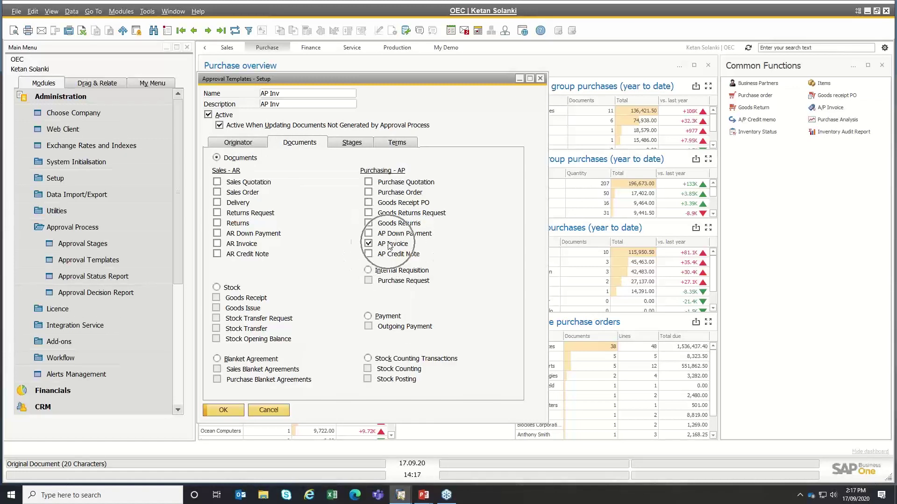
{"action": "left_click", "coordinate": [356, 145]}
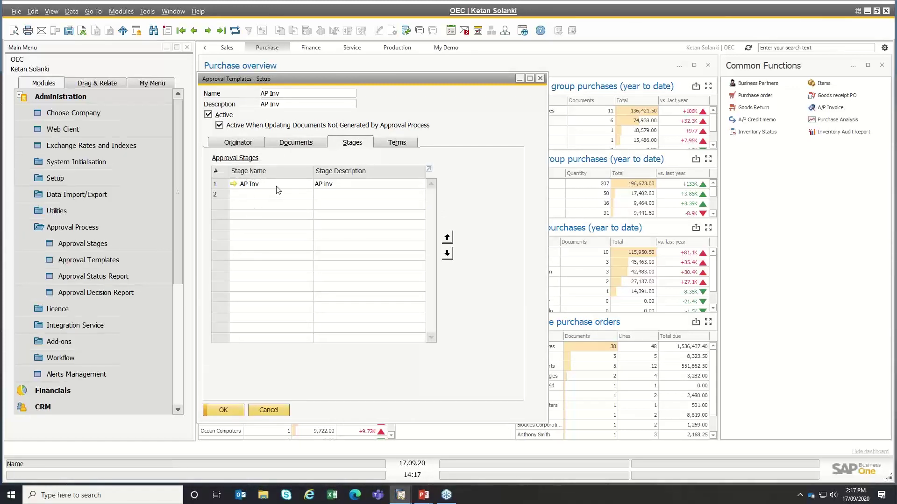
{"action": "left_click", "coordinate": [218, 184]}
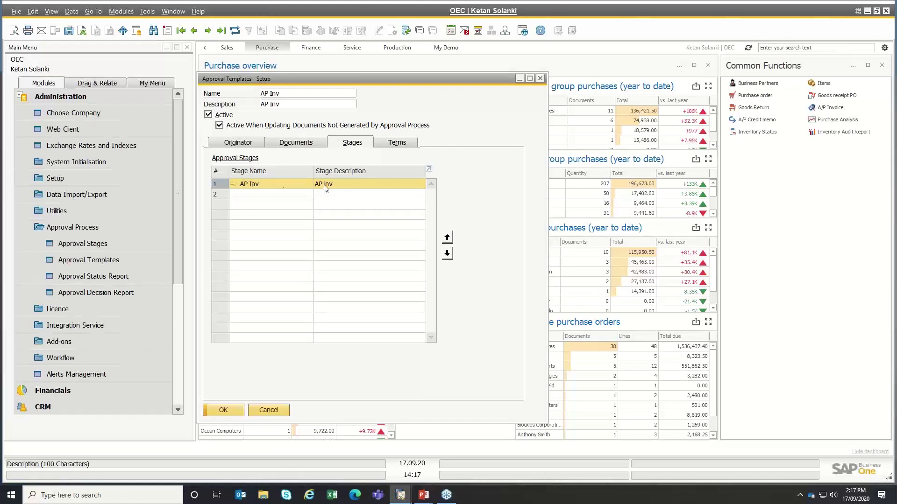
{"action": "left_click", "coordinate": [233, 184]}
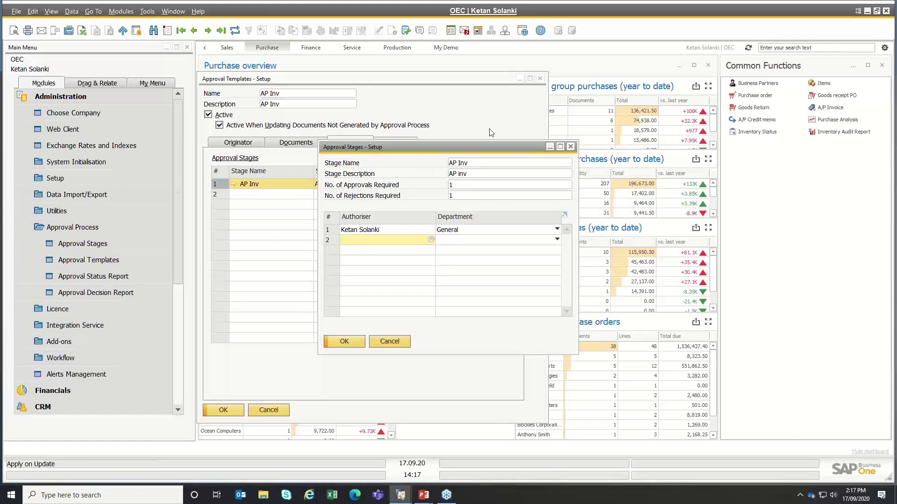
- Check stage AP Inv's required approvals, rejections and authoriser, then cancel without changes
{"action": "left_click", "coordinate": [462, 186]}
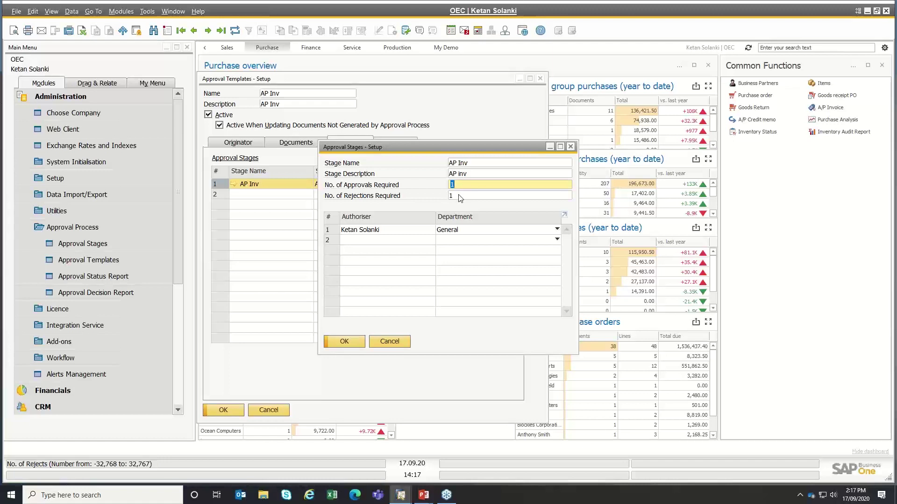
{"action": "left_click", "coordinate": [458, 195]}
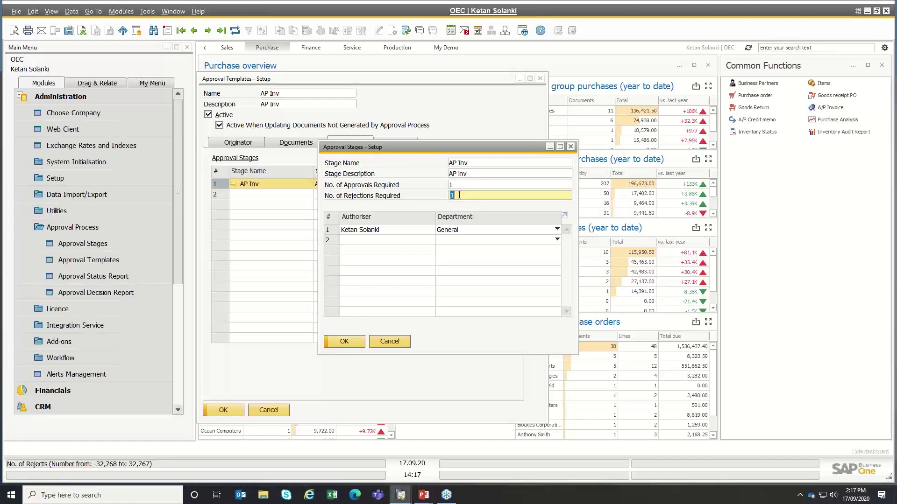
{"action": "left_click", "coordinate": [372, 230]}
{"action": "left_click", "coordinate": [396, 228]}
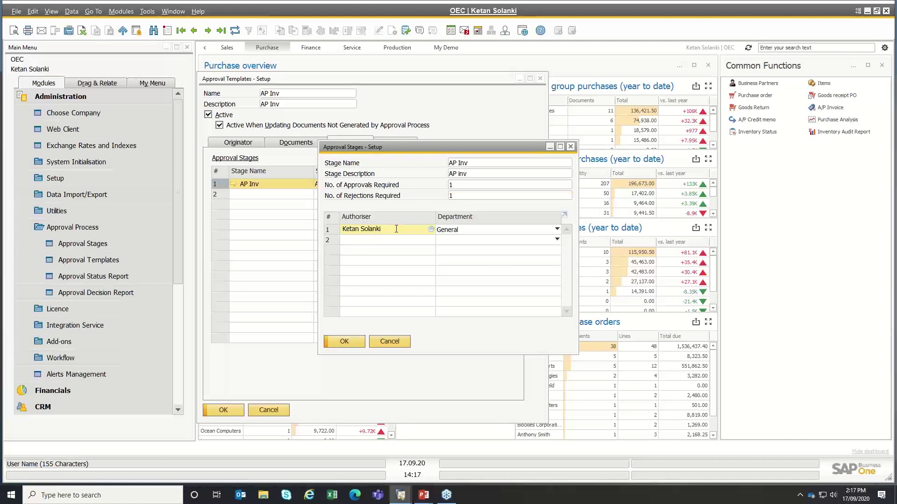
{"action": "left_click", "coordinate": [363, 241]}
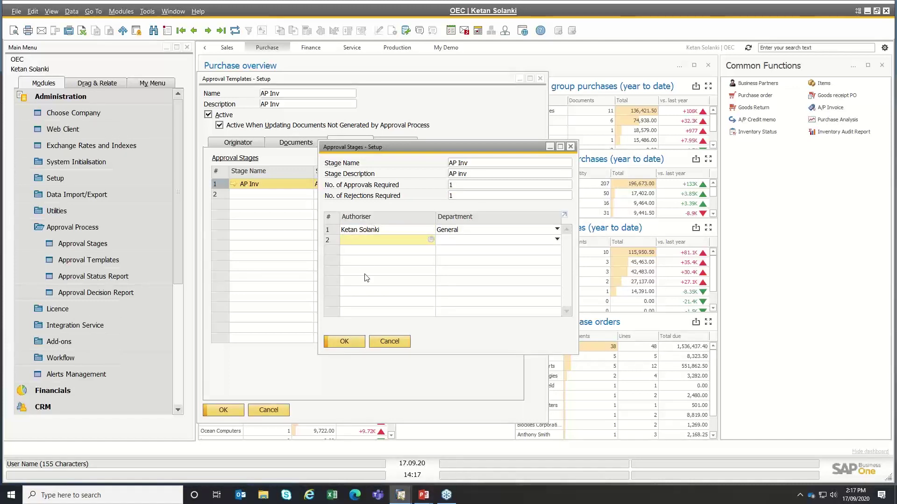
{"action": "double_click", "coordinate": [460, 185]}
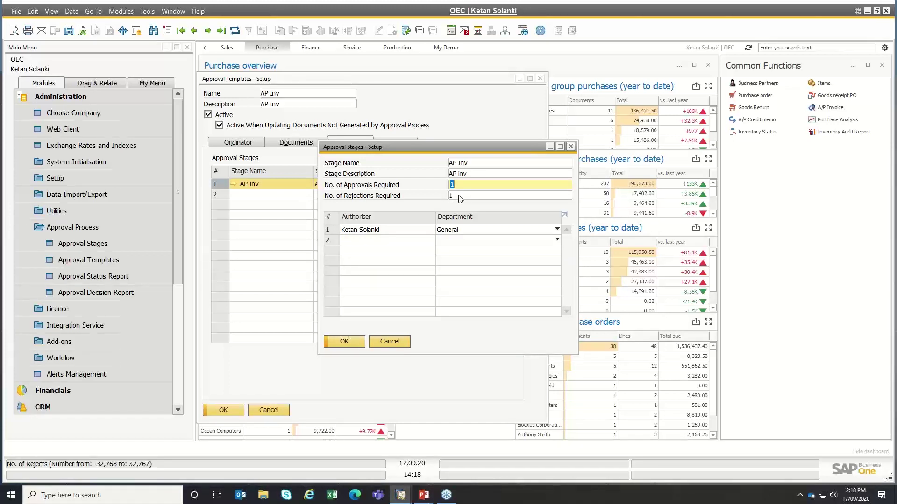
{"action": "double_click", "coordinate": [460, 196]}
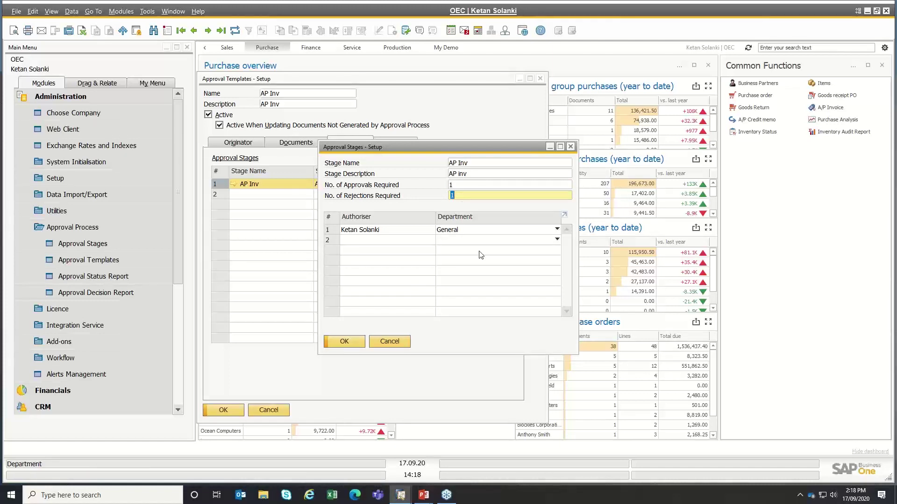
{"action": "left_click", "coordinate": [398, 345]}
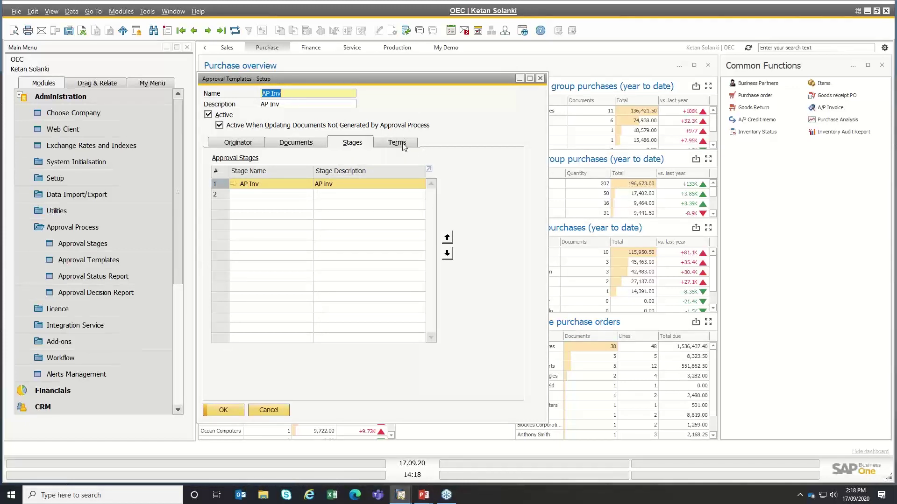
- Review the Terms condition Total Document greater than AUD 200.00, then cancel the template
{"action": "left_click", "coordinate": [405, 147]}
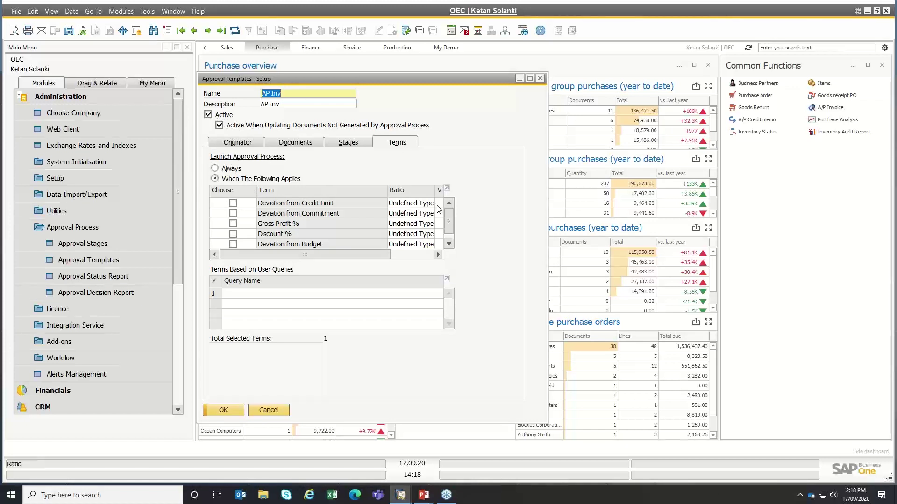
{"action": "left_click", "coordinate": [449, 244]}
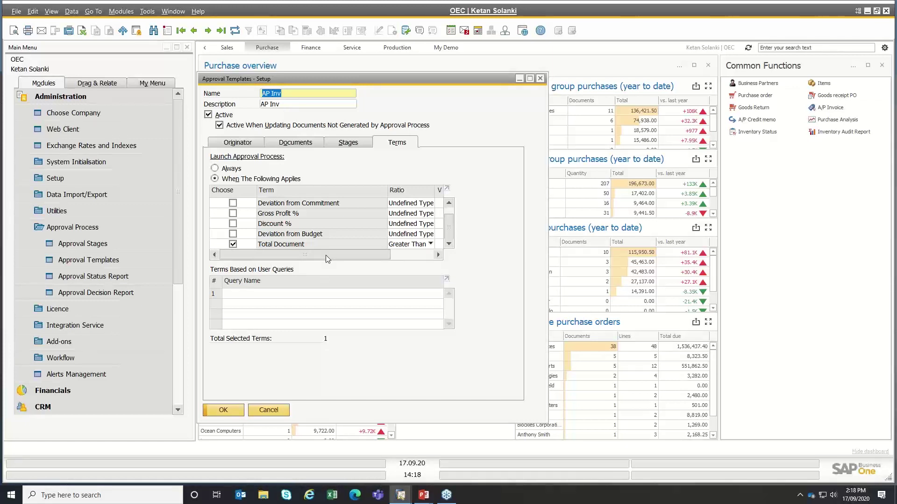
{"action": "left_click_drag", "start_coordinate": [326, 255], "coordinate": [369, 256]}
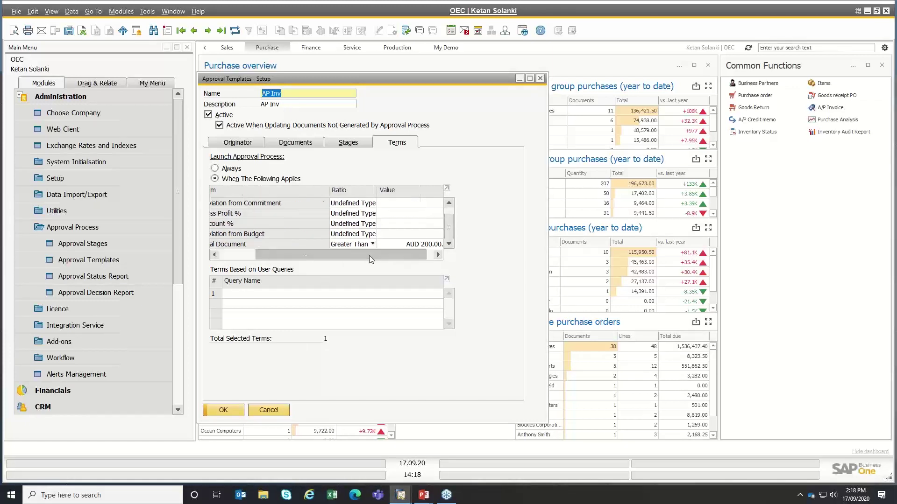
{"action": "left_click", "coordinate": [427, 245]}
{"action": "left_click_drag", "start_coordinate": [418, 255], "coordinate": [304, 259]}
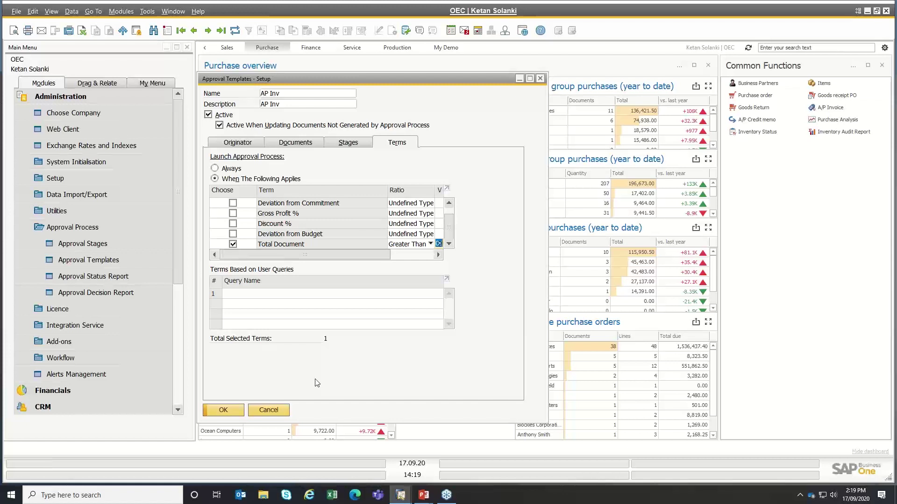
{"action": "left_click", "coordinate": [269, 410]}
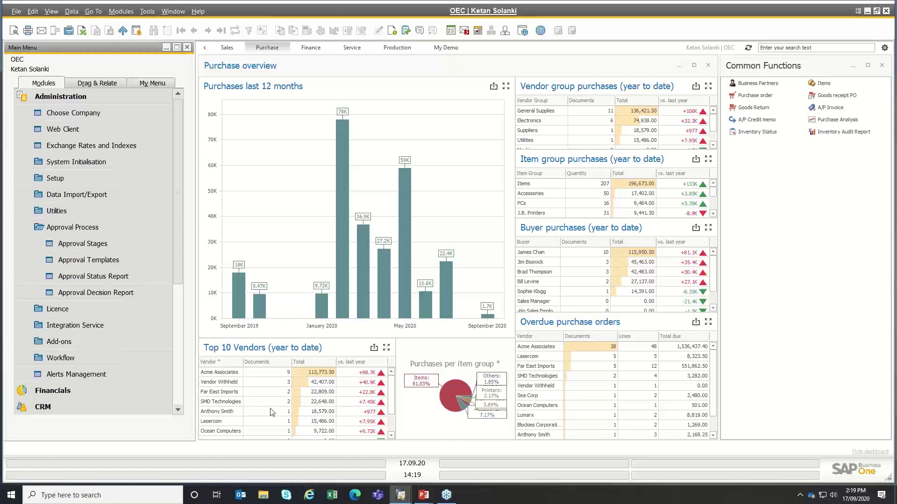
- In the other SAP session, start a new AP Invoice for supplier Acme Associates
{"action": "key", "text": "alt+Tab"}
{"action": "key", "text": "alt+Tab"}
{"action": "key", "text": "alt+Tab"}
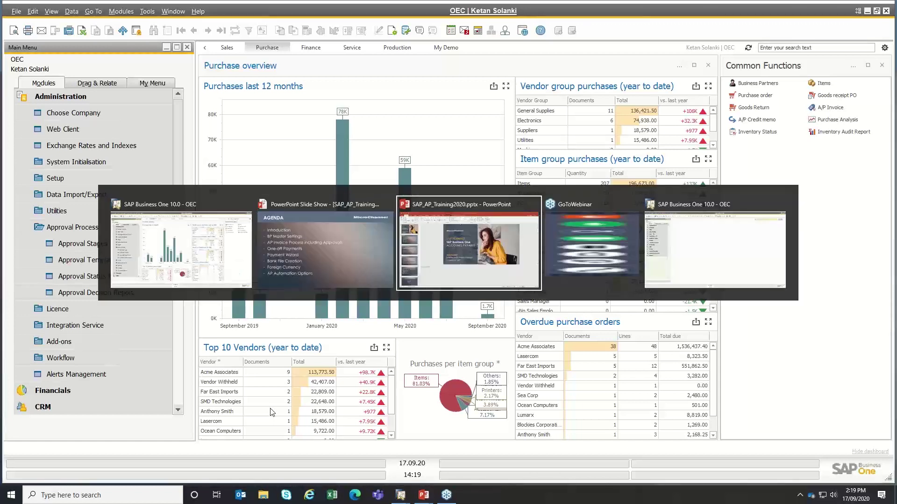
{"action": "key", "text": "alt+Tab"}
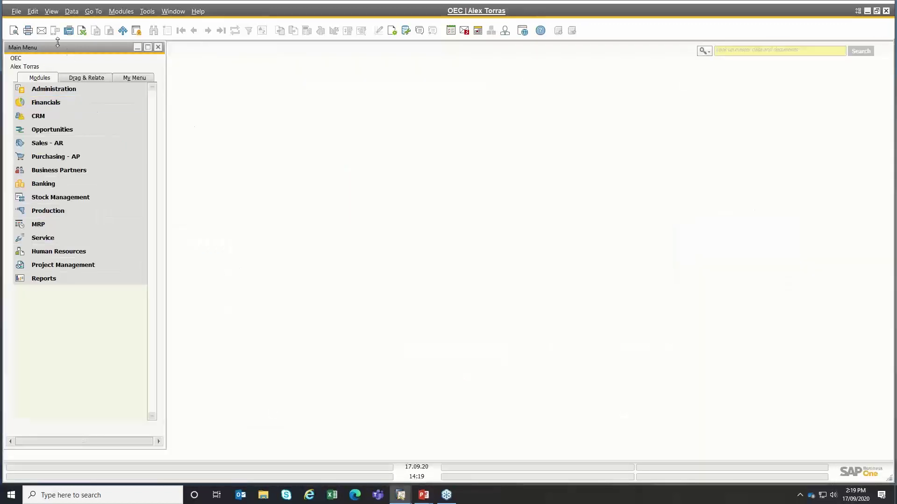
{"action": "key", "text": "ctrl"}
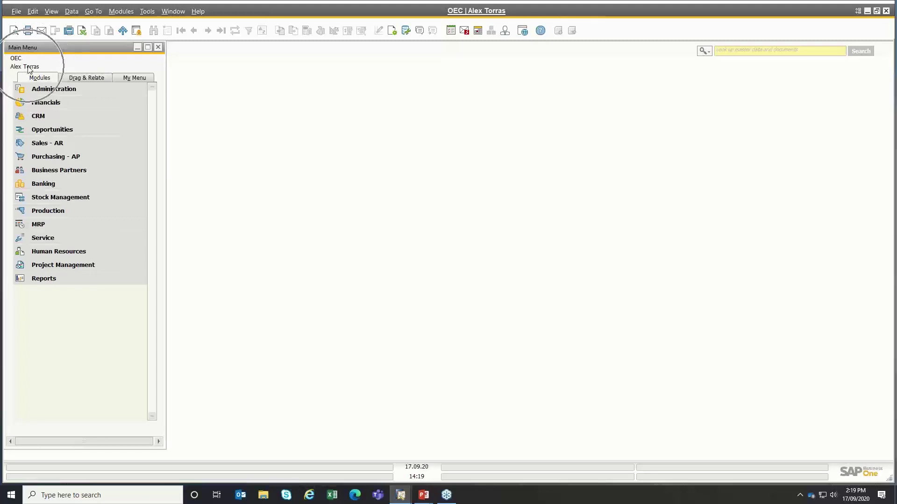
{"action": "left_click", "coordinate": [47, 157]}
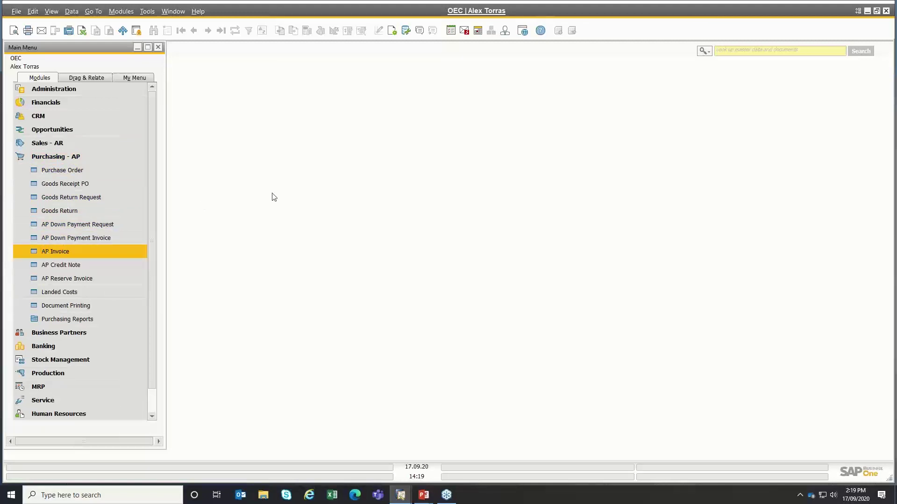
{"action": "key", "text": "Tab"}
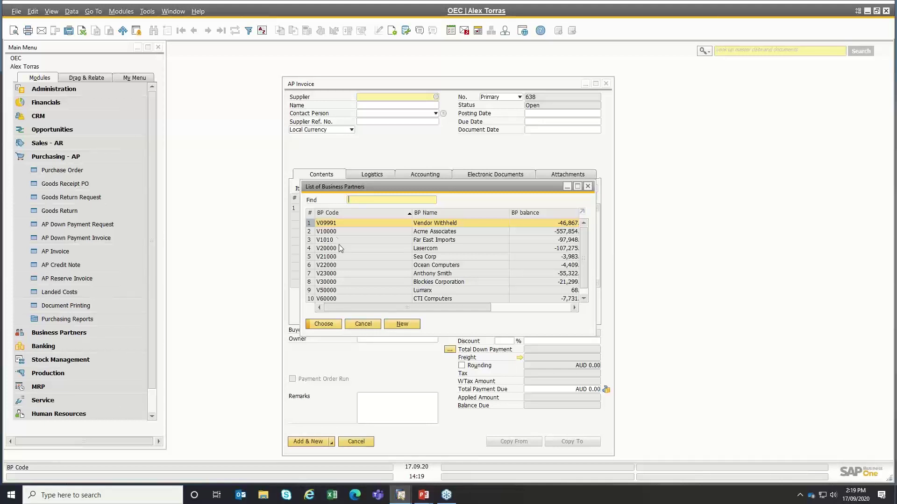
{"action": "double_click", "coordinate": [331, 232]}
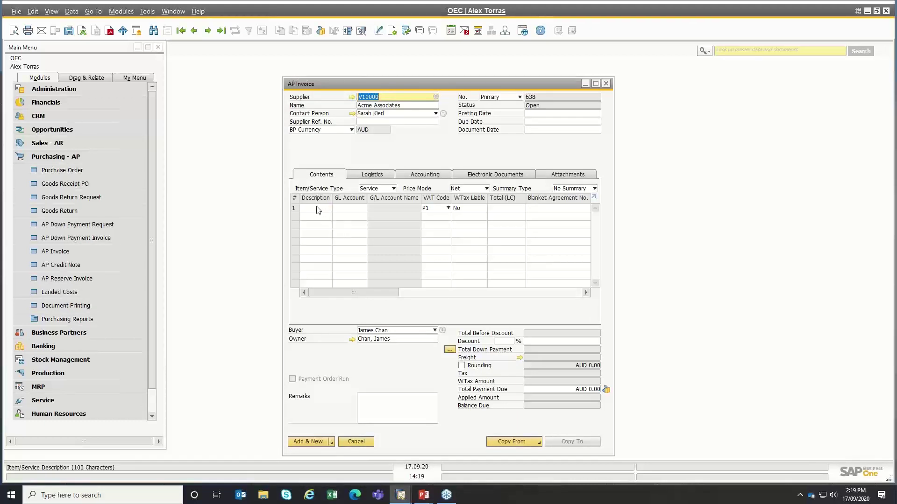
- Add an Electricity line on GL account 610000 with a total of 1000
{"action": "left_click", "coordinate": [317, 207]}
{"action": "type", "text": "T"}
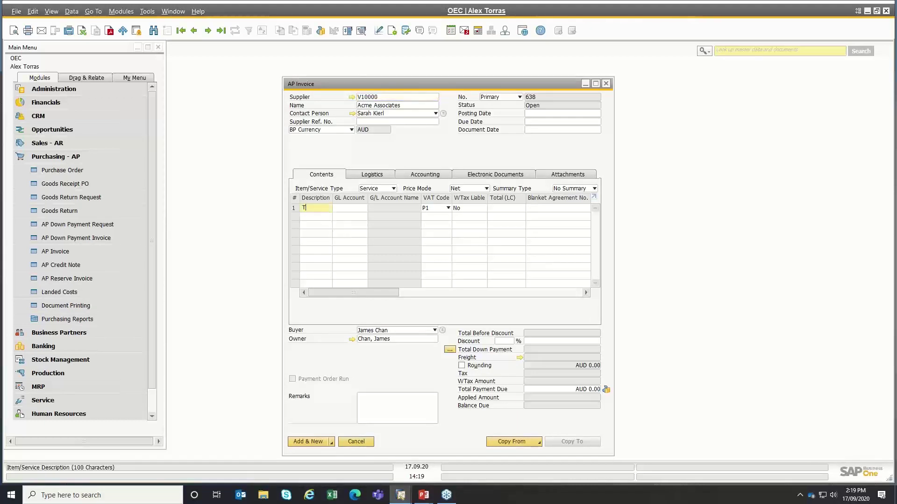
{"action": "type", "text": "e"}
{"action": "type", "text": "Electr"}
{"action": "key", "text": "Tab"}
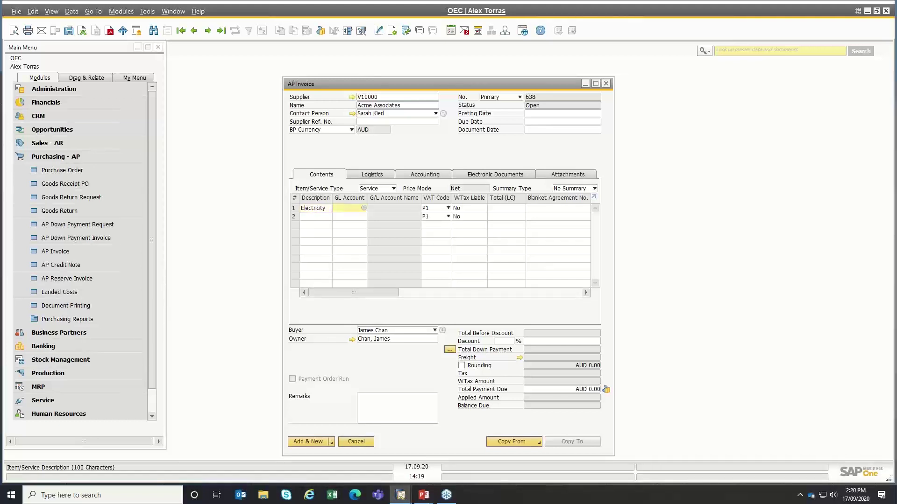
{"action": "key", "text": "Tab"}
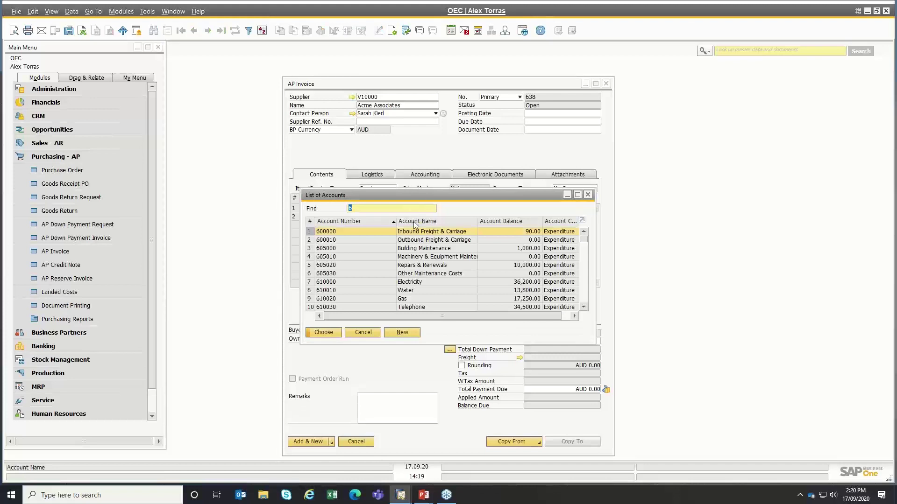
{"action": "left_click", "coordinate": [411, 221]}
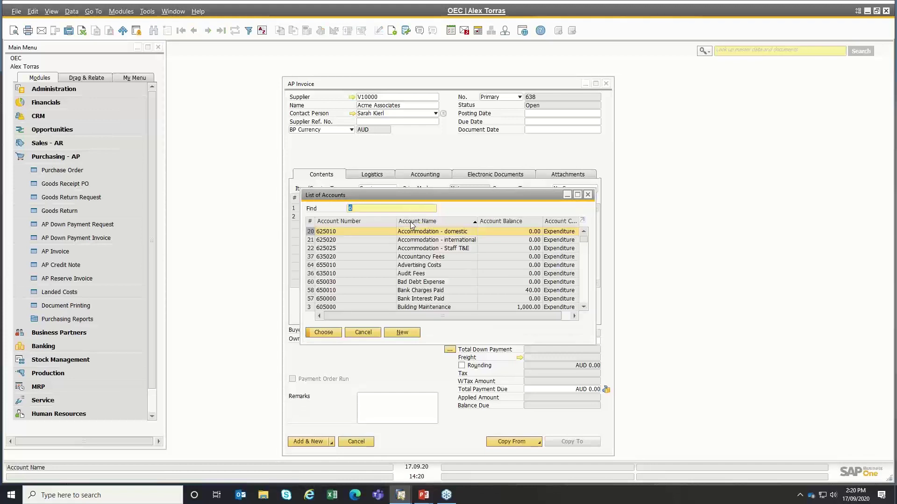
{"action": "type", "text": "e"}
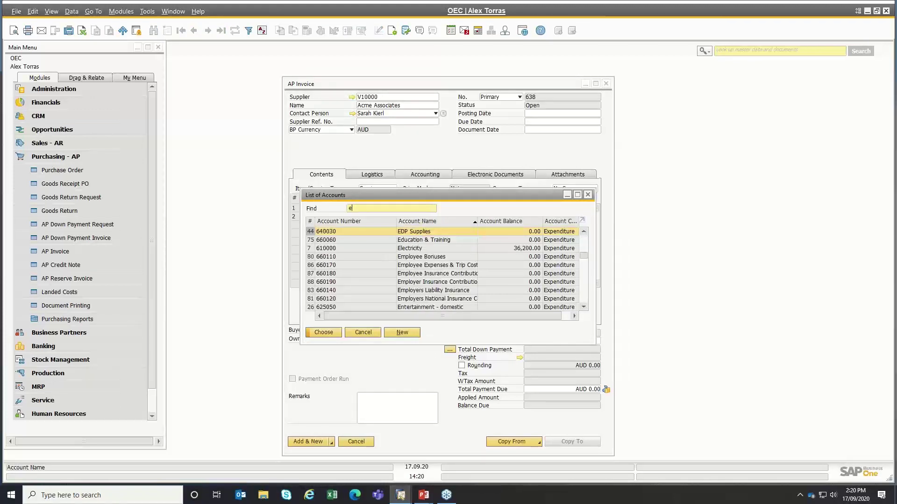
{"action": "type", "text": "le"}
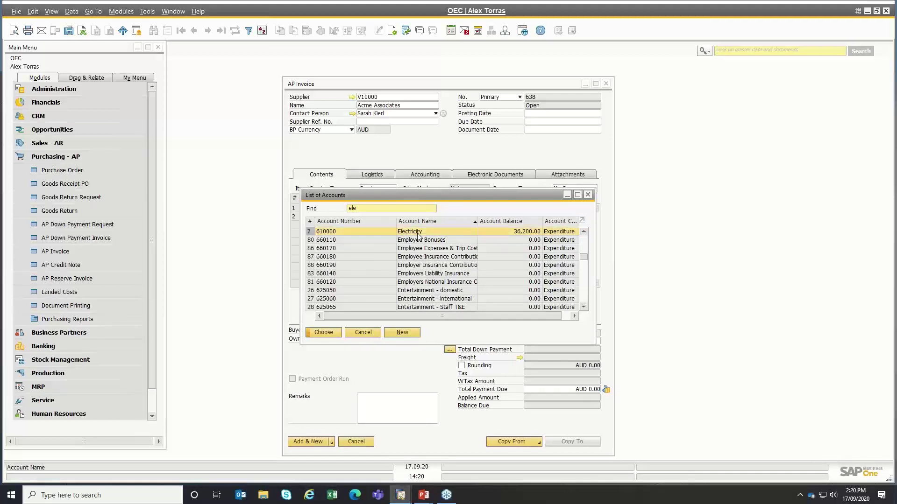
{"action": "double_click", "coordinate": [419, 233]}
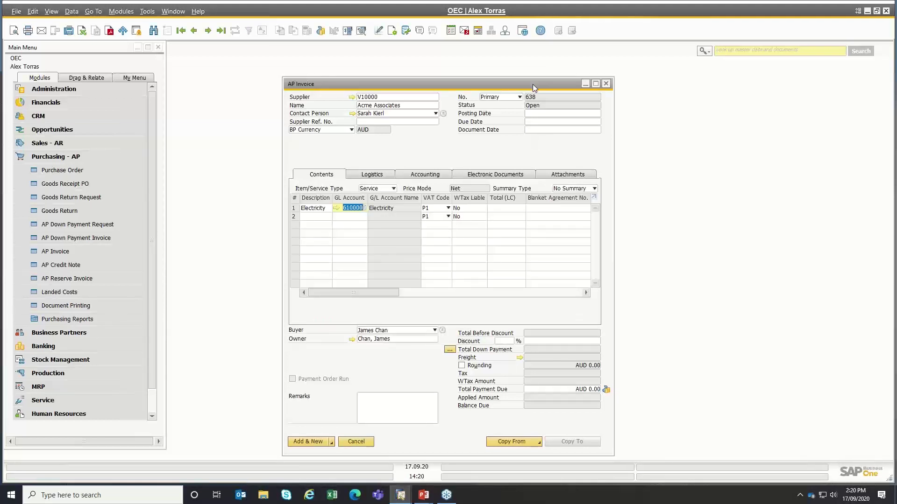
{"action": "left_click", "coordinate": [507, 208]}
{"action": "type", "text": "10"}
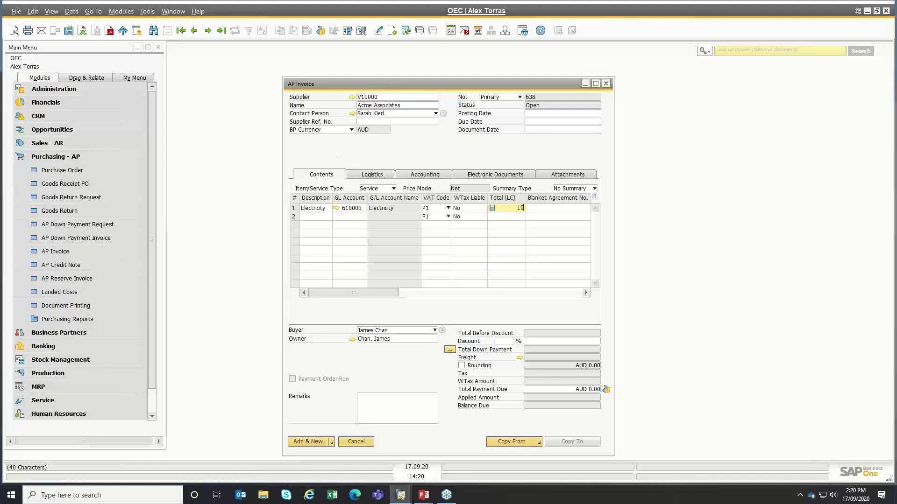
{"action": "type", "text": "00"}
{"action": "key", "text": "Tab"}
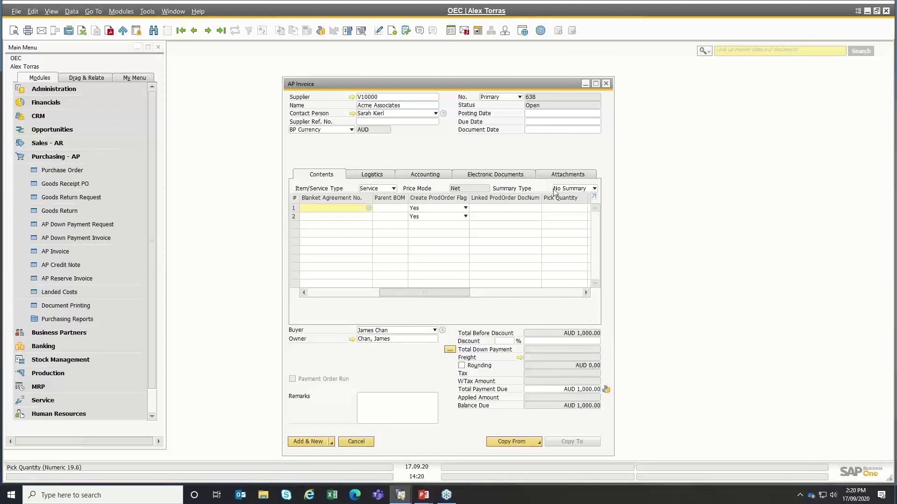
- Set posting date 17.09.20 with default due date 19.10.20
{"action": "left_click", "coordinate": [541, 115]}
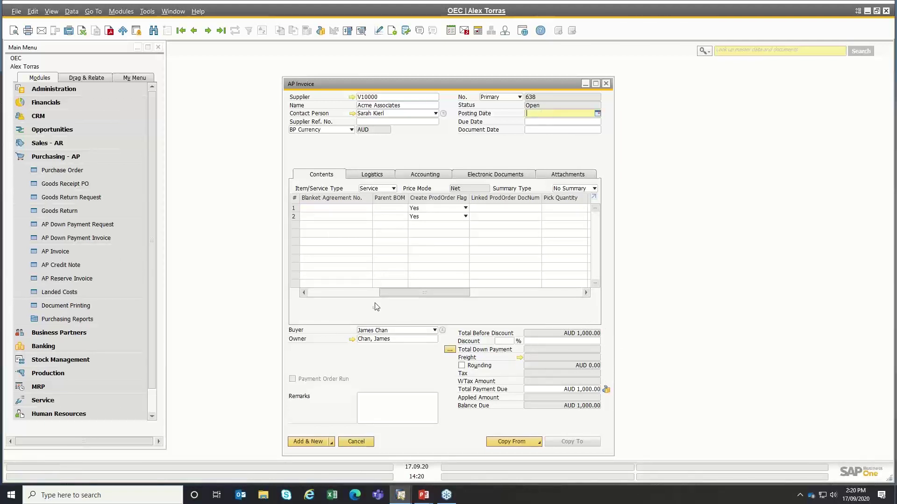
{"action": "left_click", "coordinate": [357, 293]}
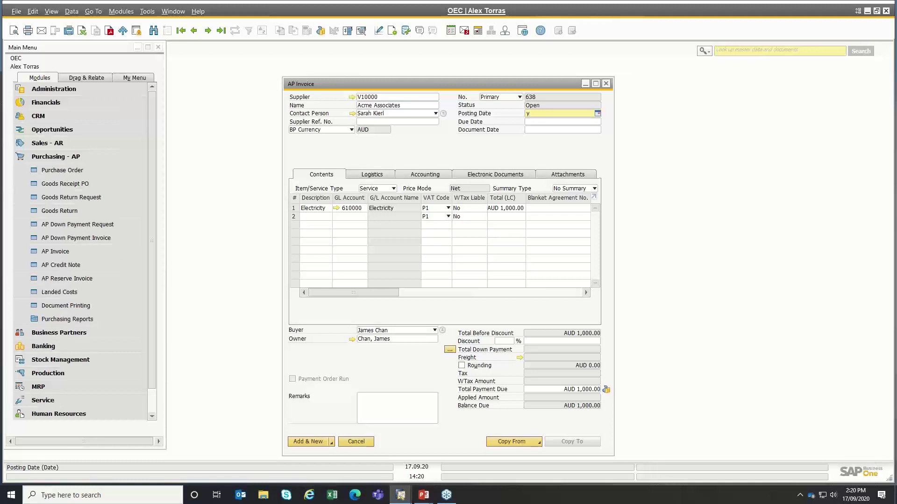
{"action": "key", "text": "Tab"}
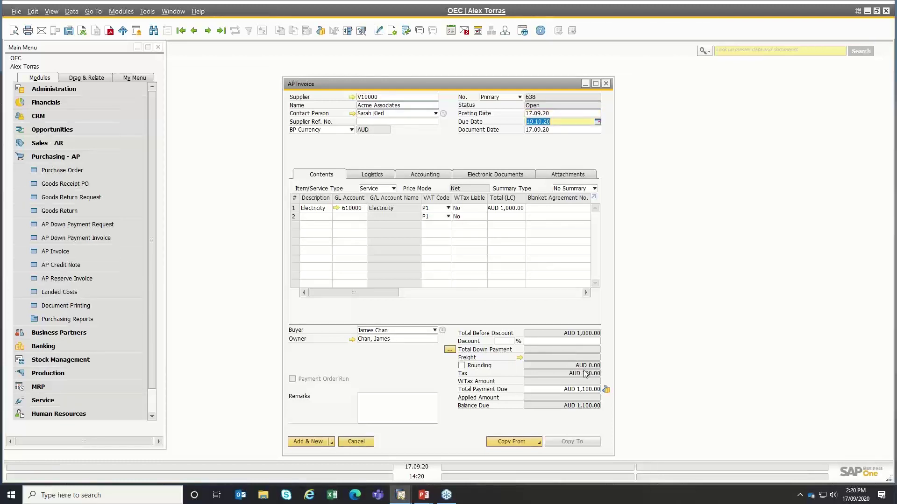
- Add the invoice and send its approval request with the remark 'please approve'
{"action": "left_click", "coordinate": [309, 442]}
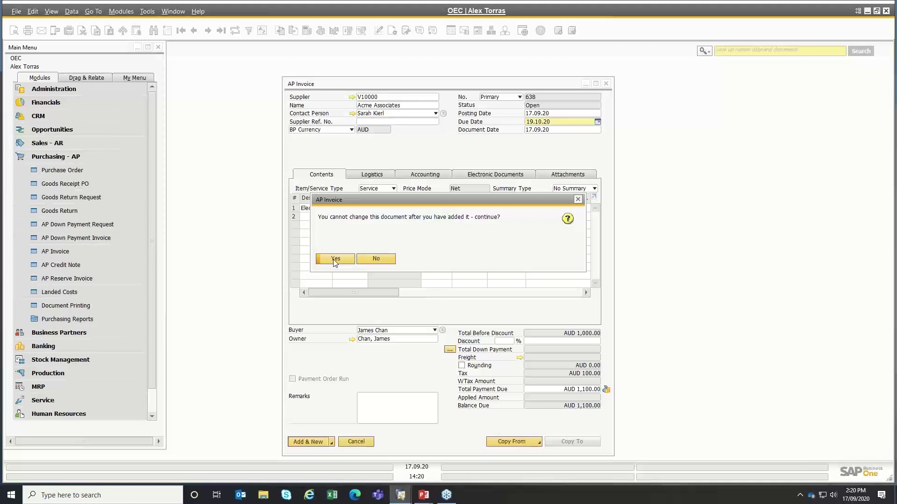
{"action": "left_click", "coordinate": [335, 259]}
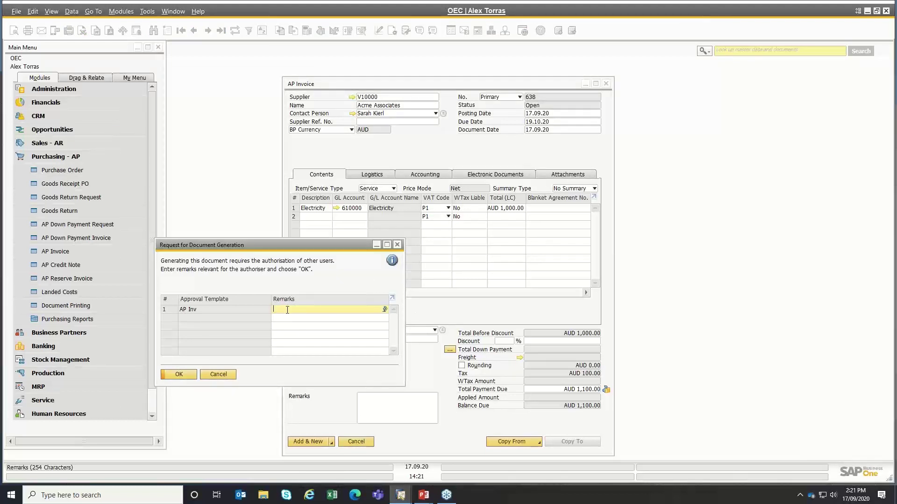
{"action": "type", "text": "please approve"}
{"action": "left_click", "coordinate": [181, 376]}
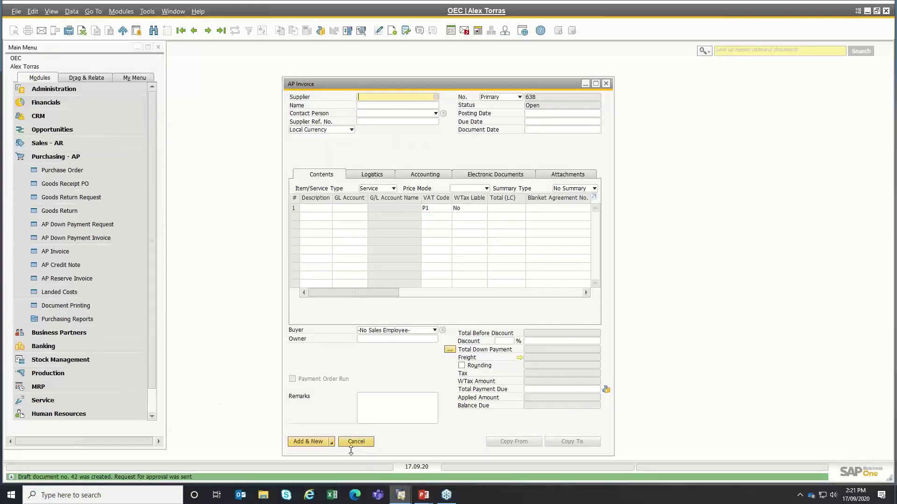
- In the approver's session, open the approval request and review draft invoice 638
{"action": "mouse_move", "coordinate": [399, 494]}
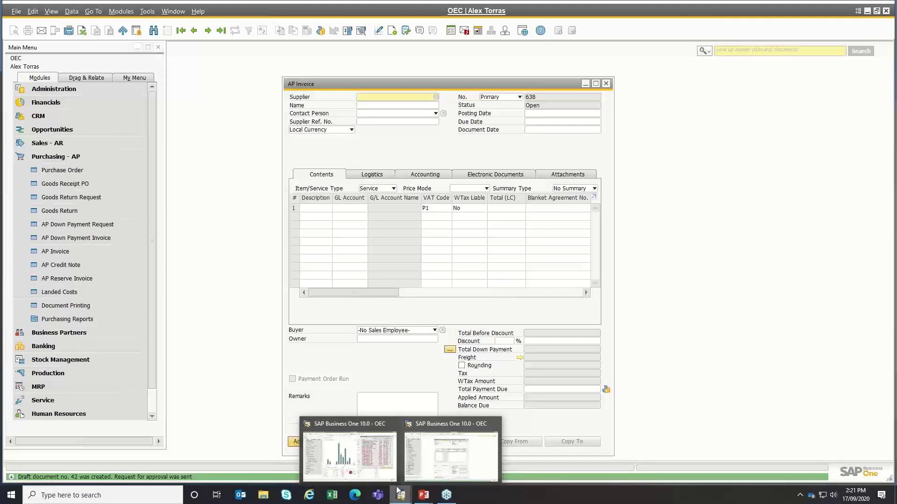
{"action": "left_click", "coordinate": [361, 451]}
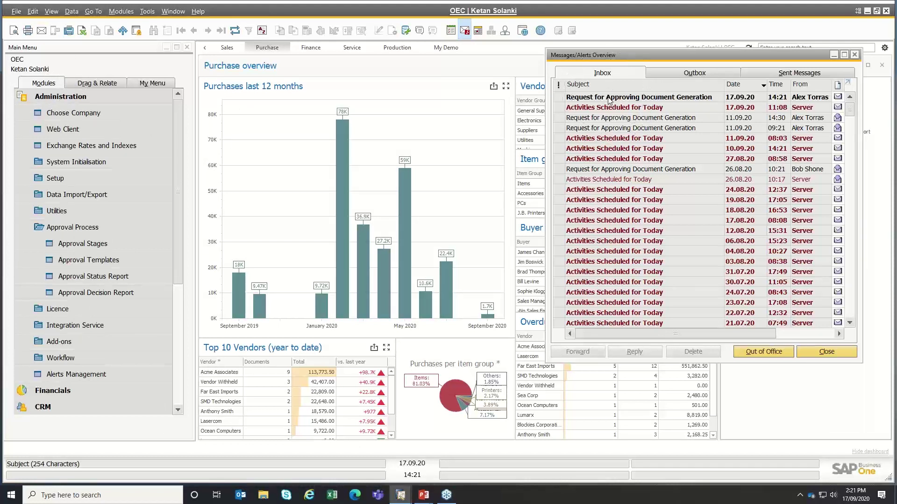
{"action": "left_click", "coordinate": [608, 100]}
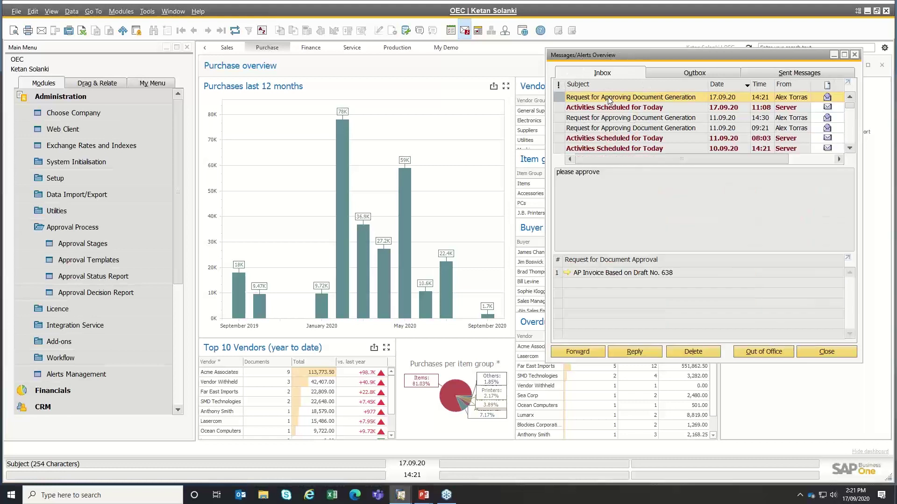
{"action": "left_click", "coordinate": [568, 273]}
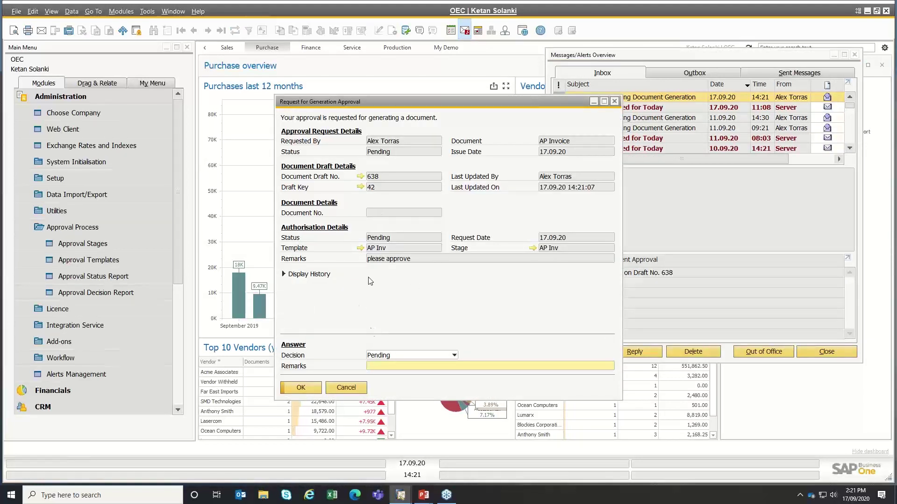
{"action": "left_click", "coordinate": [361, 177]}
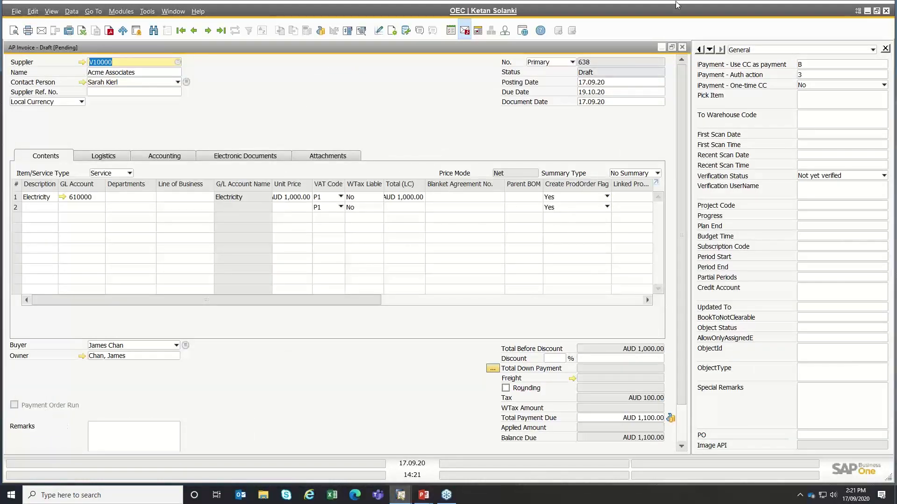
{"action": "left_click", "coordinate": [683, 48]}
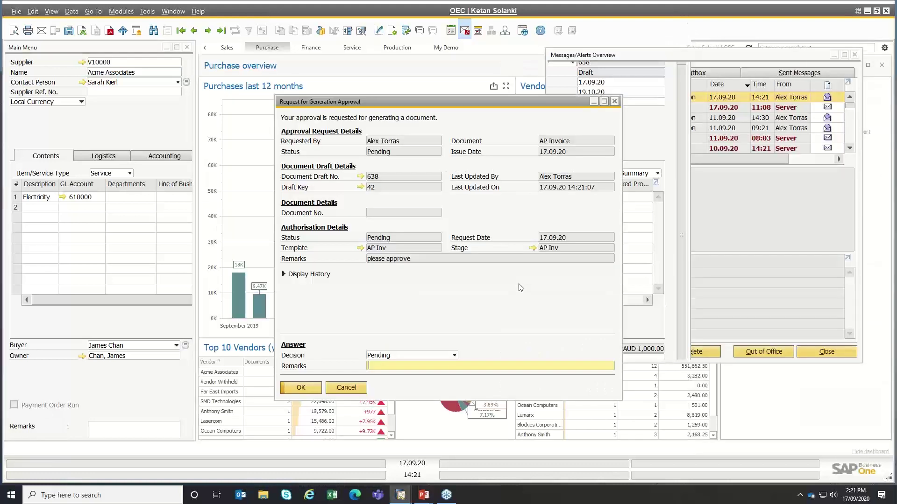
- Set the request's decision to Approved, update it and close
{"action": "left_click", "coordinate": [380, 357]}
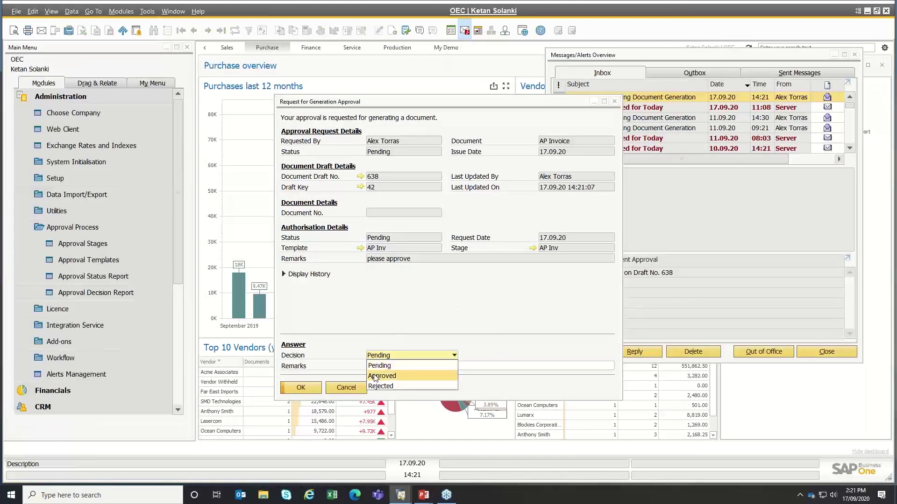
{"action": "left_click", "coordinate": [376, 377]}
{"action": "left_click", "coordinate": [311, 388]}
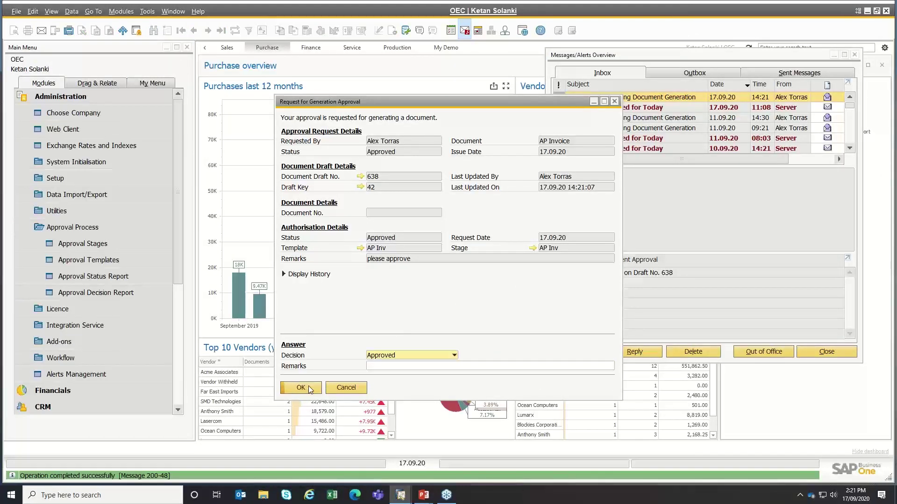
{"action": "left_click", "coordinate": [301, 388]}
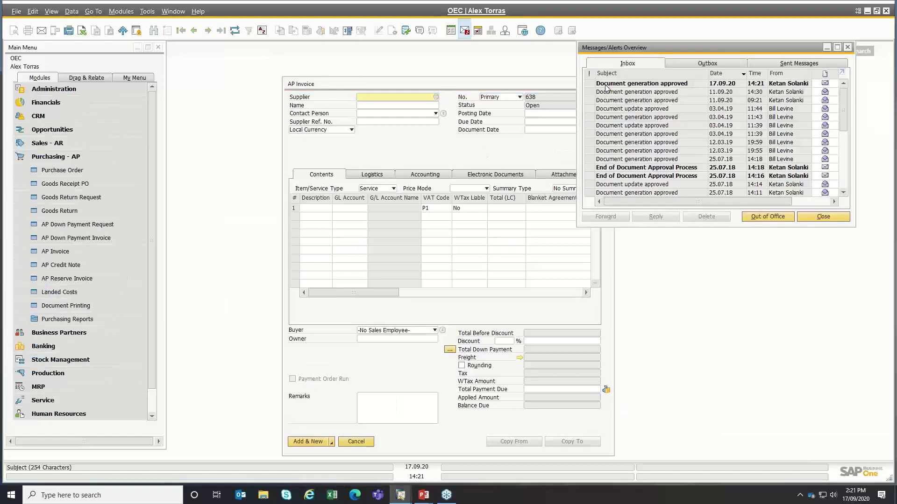
- From the approval message, post approved draft 638 as an AP invoice
{"action": "left_click", "coordinate": [651, 87]}
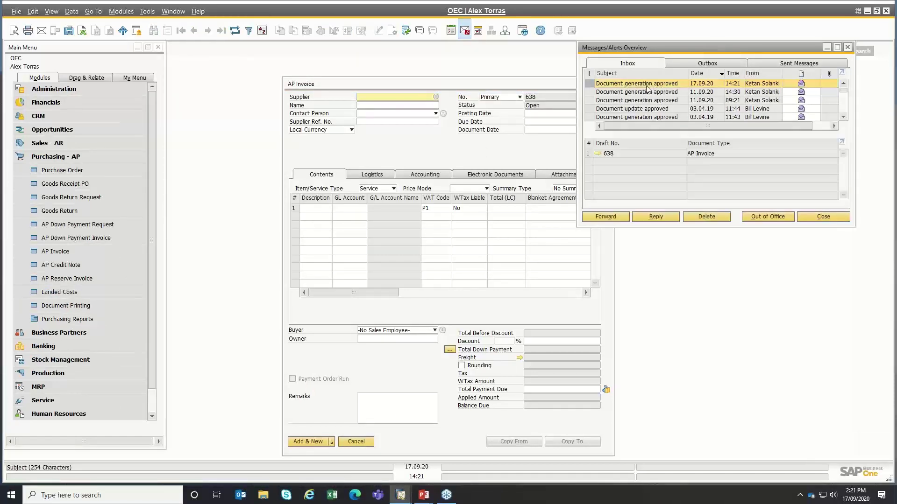
{"action": "left_click", "coordinate": [598, 154]}
{"action": "left_click", "coordinate": [307, 442]}
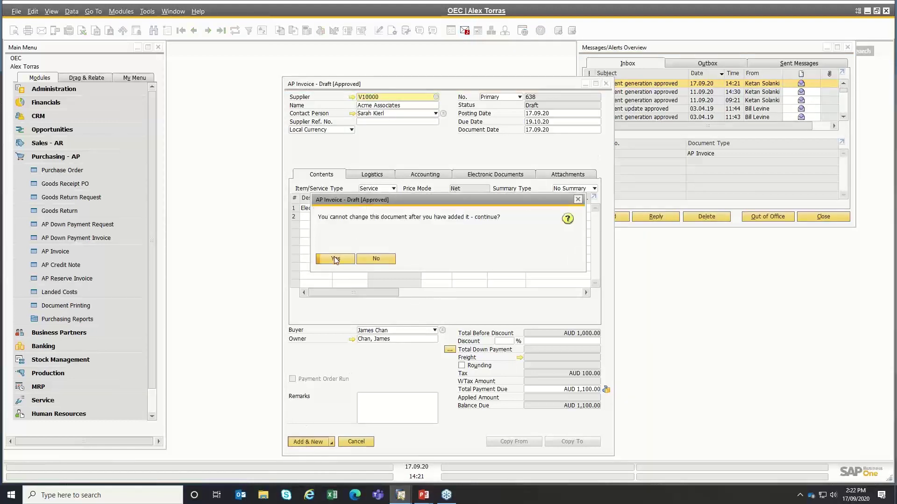
{"action": "left_click", "coordinate": [334, 260]}
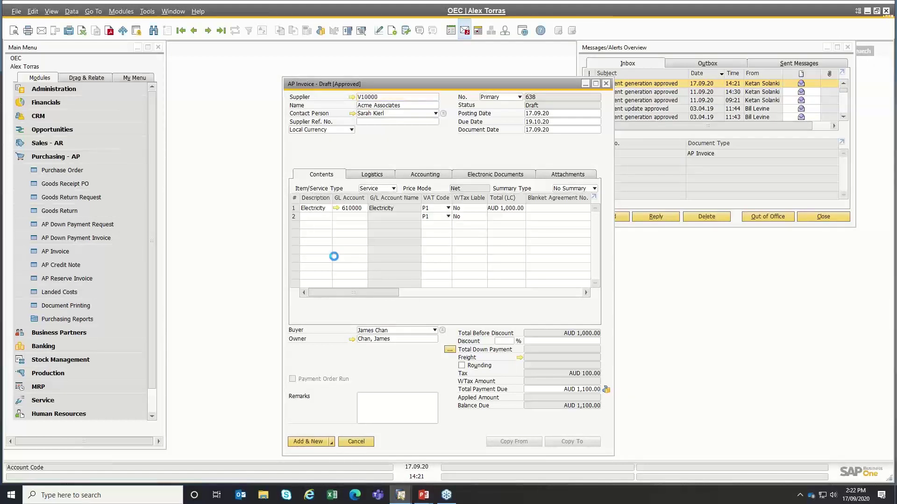
- Check invoice 638's Logistics and Accounting tabs for payment block, then close
{"action": "left_click", "coordinate": [221, 35]}
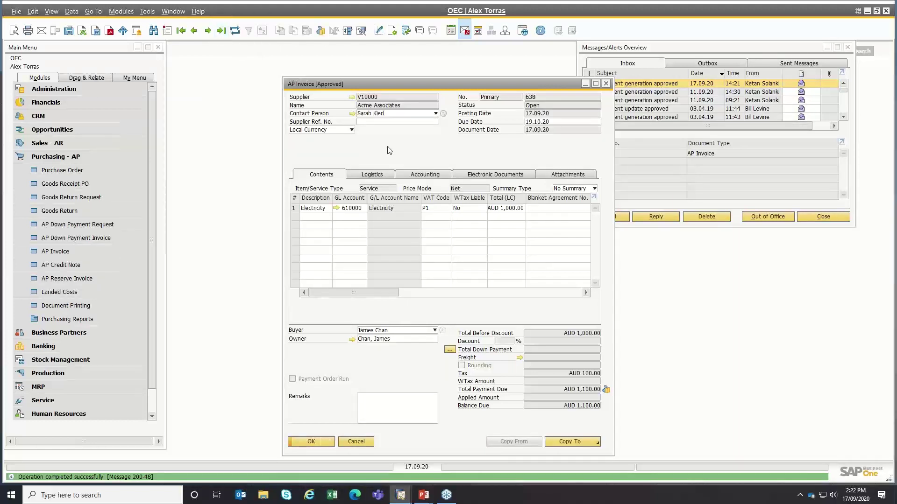
{"action": "left_click", "coordinate": [378, 176]}
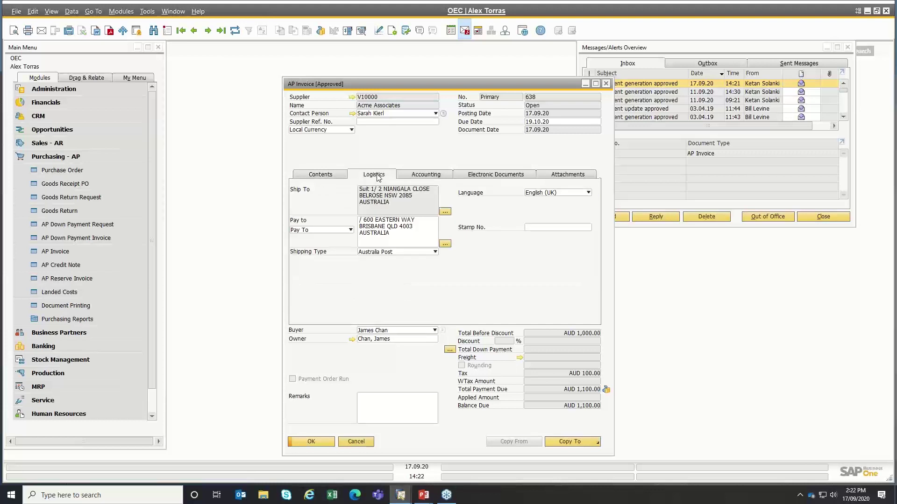
{"action": "left_click", "coordinate": [425, 176]}
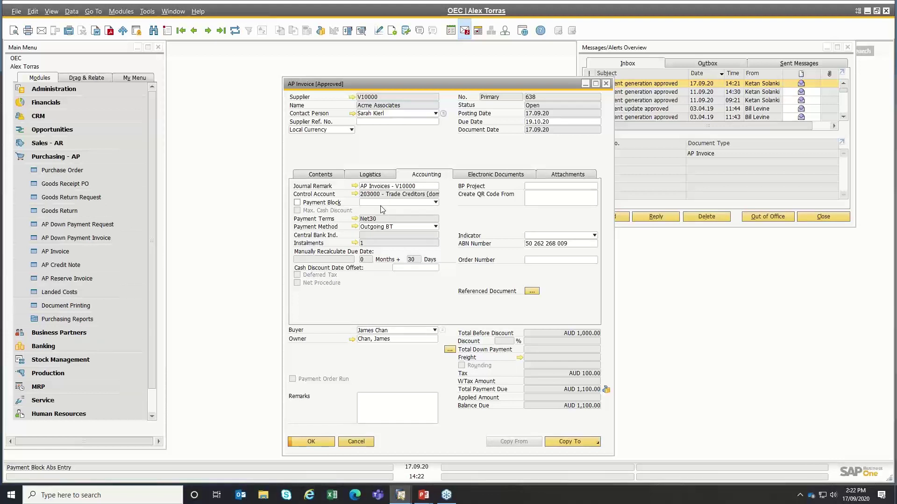
{"action": "left_click", "coordinate": [362, 443]}
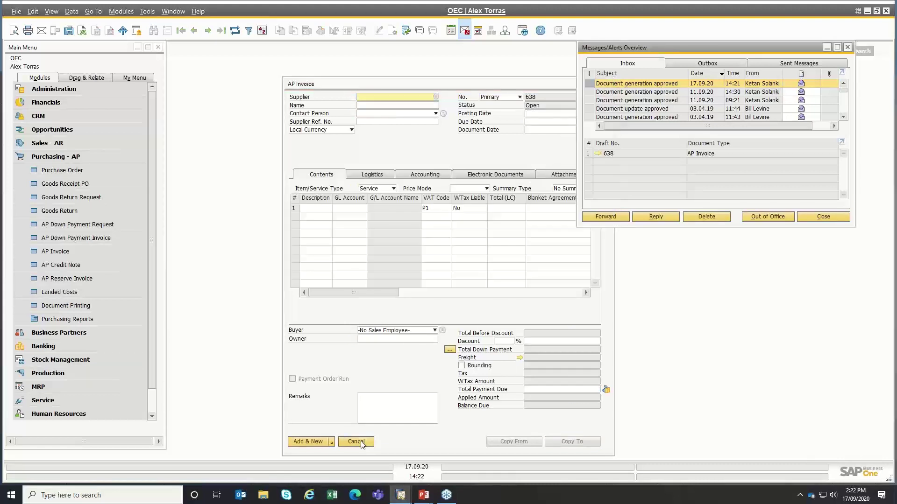
{"action": "left_click", "coordinate": [356, 442]}
- Start an outgoing payment for supplier Acme Associates (V10000)
{"action": "key", "text": "alt+Tab"}
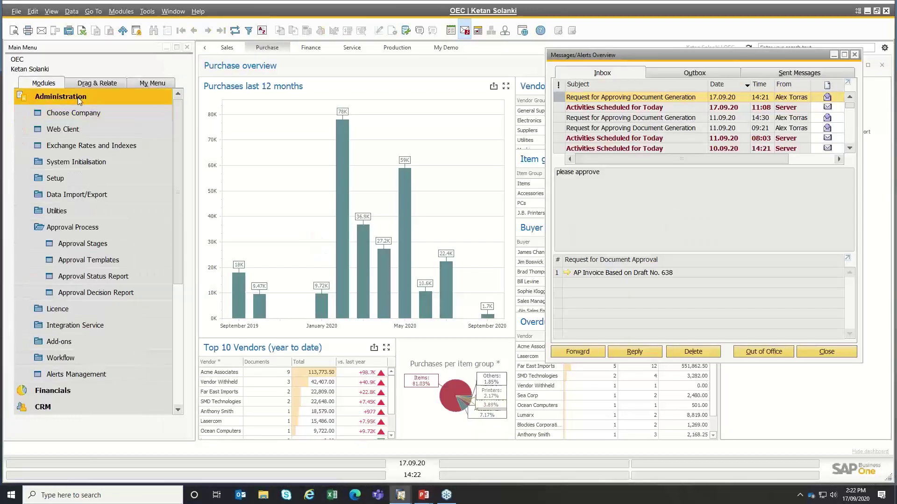
{"action": "left_click", "coordinate": [78, 99]}
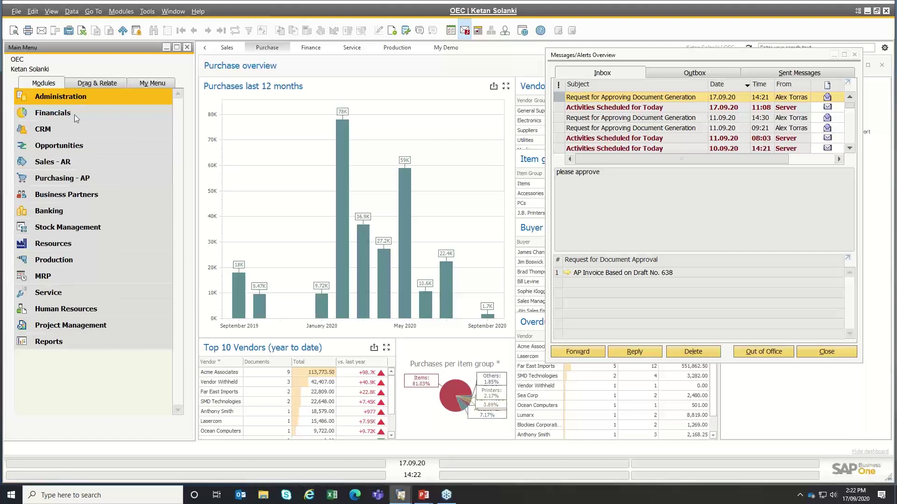
{"action": "left_click", "coordinate": [87, 208]}
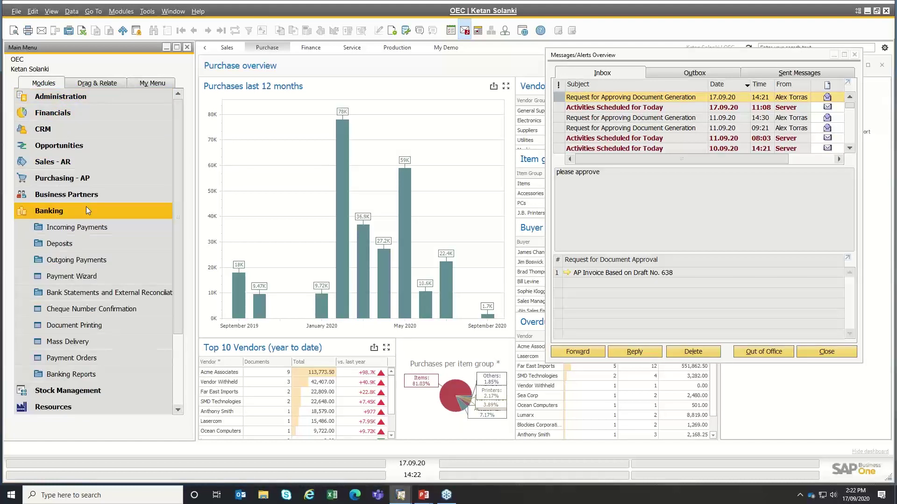
{"action": "left_click", "coordinate": [72, 261]}
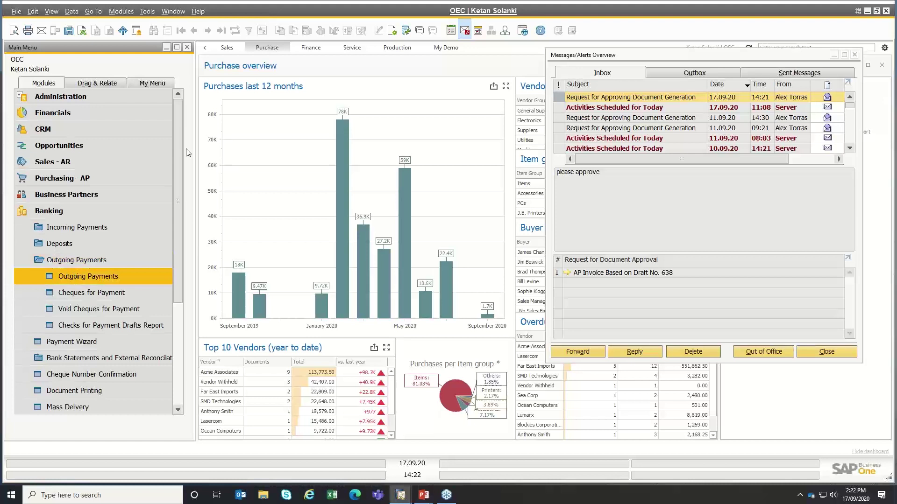
{"action": "key", "text": "Tab"}
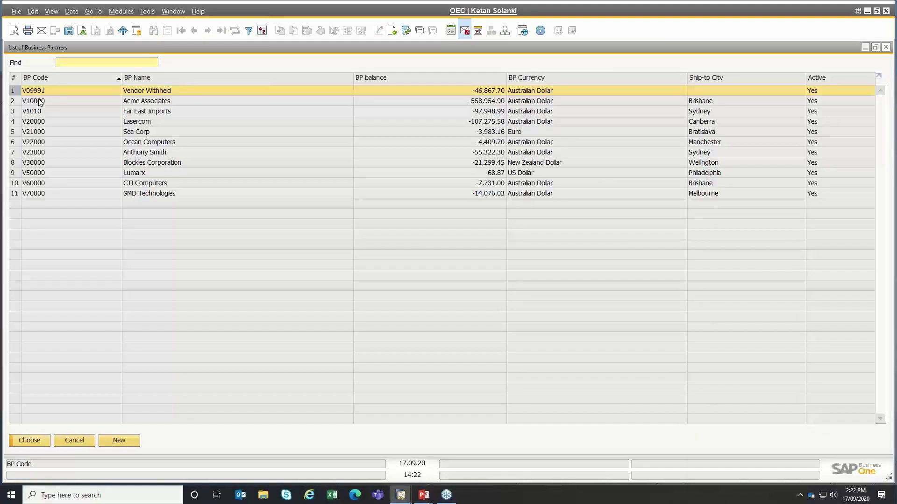
{"action": "left_click", "coordinate": [40, 102]}
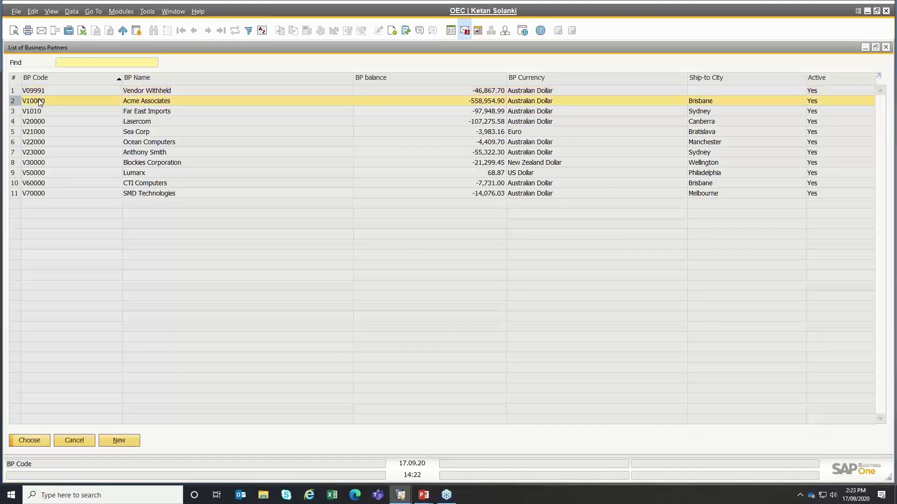
{"action": "double_click", "coordinate": [40, 102]}
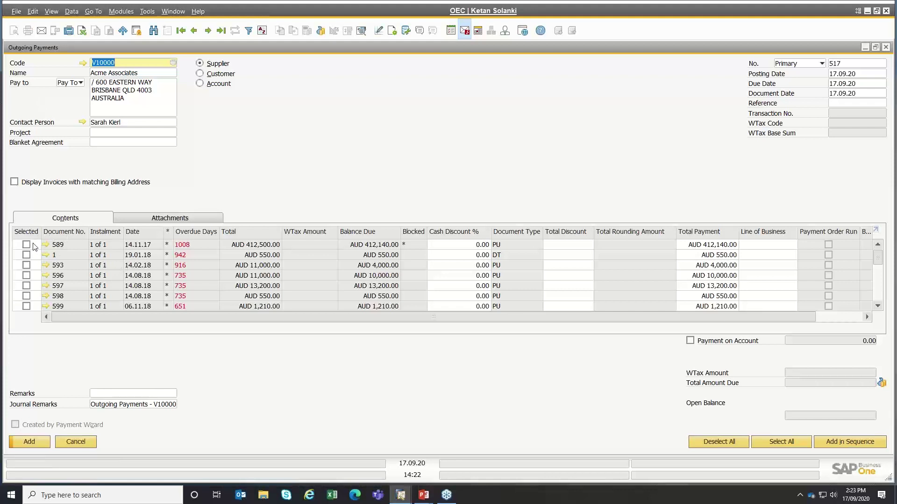
- Tick invoice 589 and enter a 1,000.00 total payment against it
{"action": "left_click", "coordinate": [26, 245]}
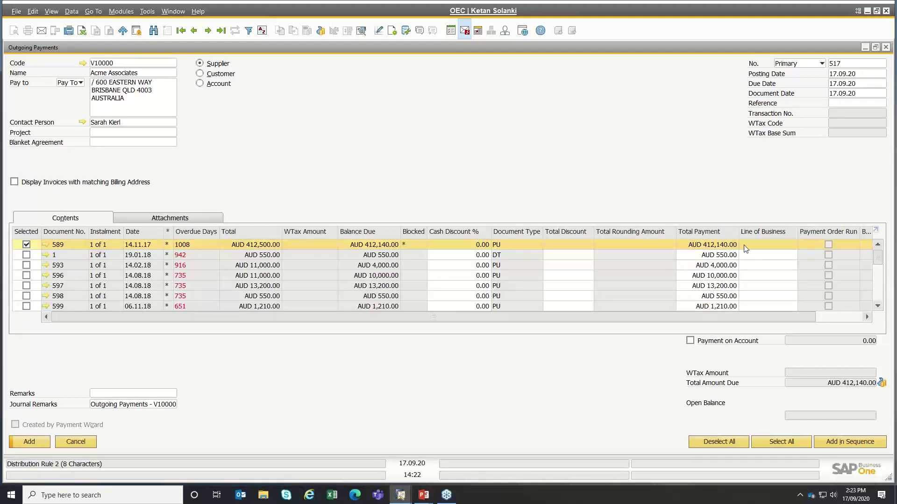
{"action": "left_click", "coordinate": [725, 244]}
{"action": "type", "text": "1000"}
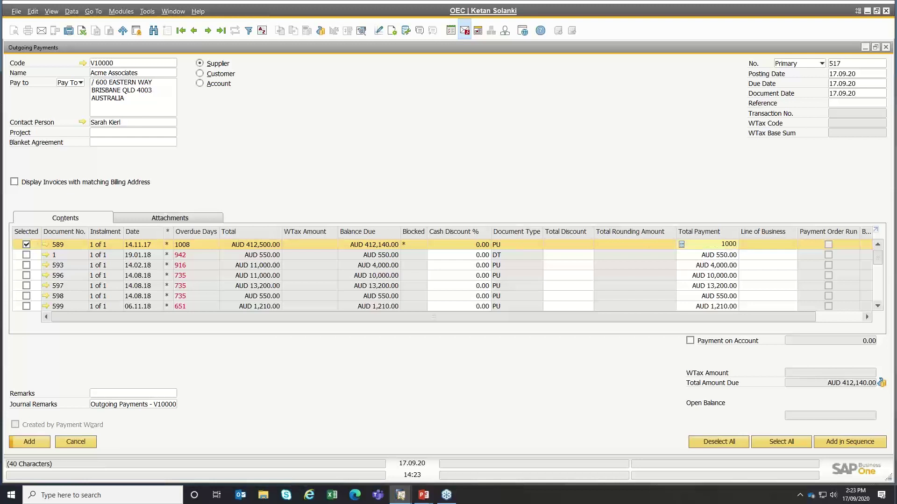
{"action": "key", "text": "Tab"}
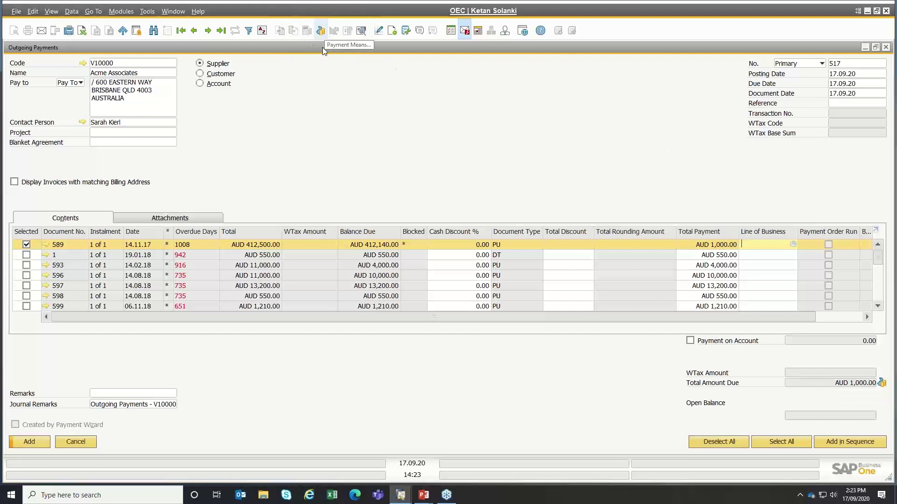
{"action": "right_click", "coordinate": [321, 109]}
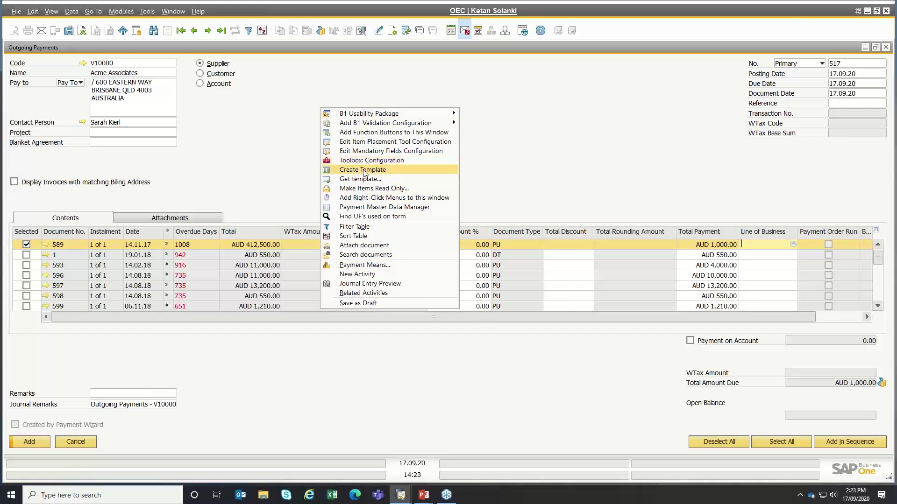
- Pay AUD 1,000.00 by bank transfer dated 17.09.20, then decline the payment-block warning
{"action": "left_click", "coordinate": [351, 266]}
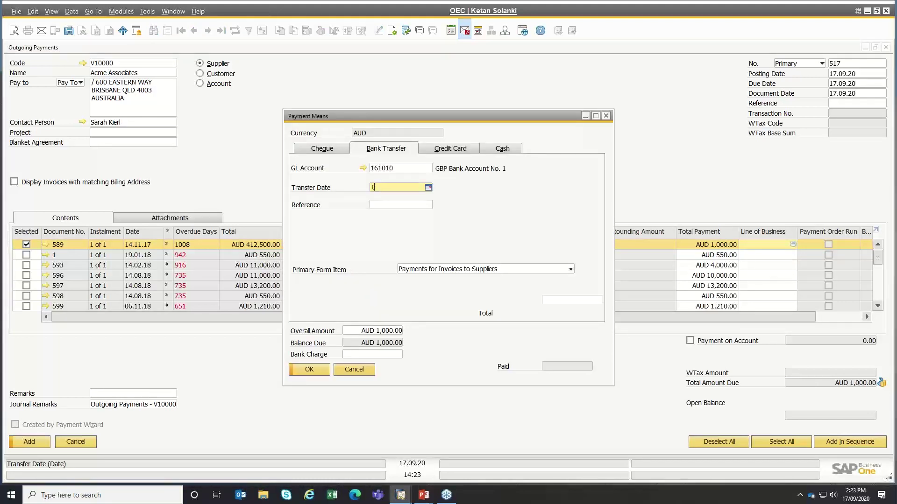
{"action": "key", "text": "Tab"}
{"action": "key", "text": "Tab"}
{"action": "key", "text": "ctrl+b"}
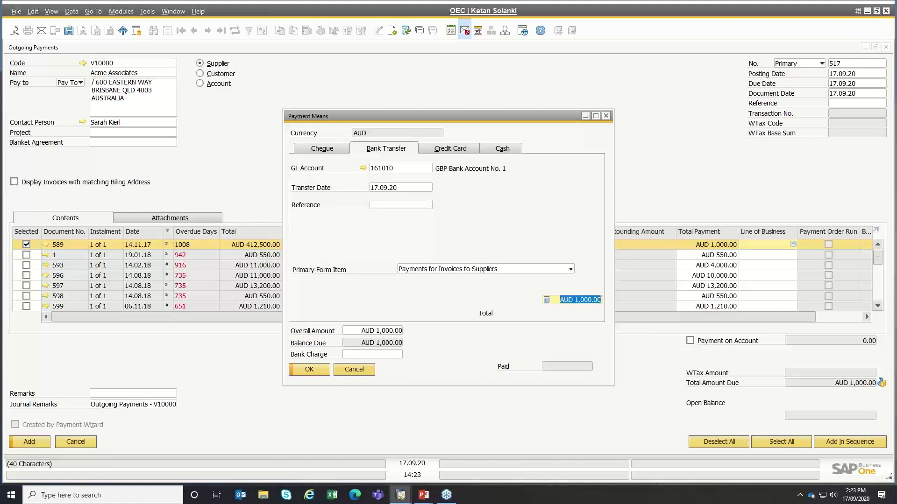
{"action": "left_click", "coordinate": [309, 370]}
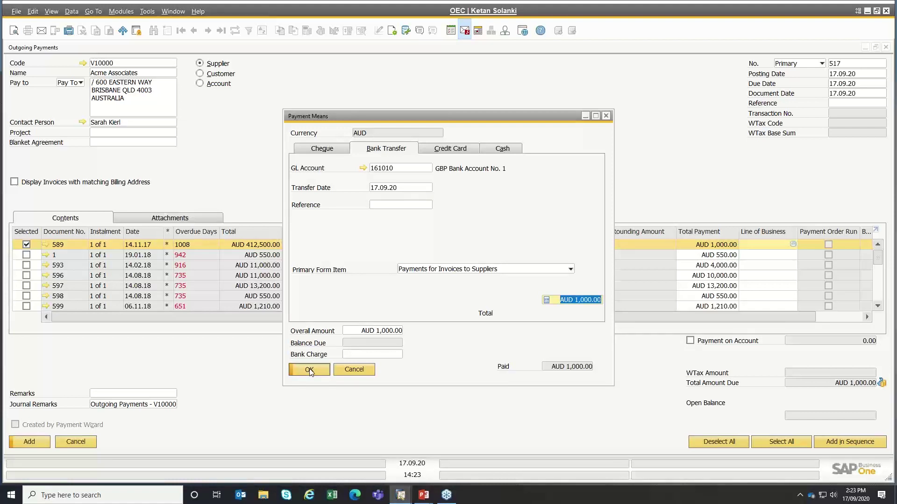
{"action": "left_click", "coordinate": [42, 444]}
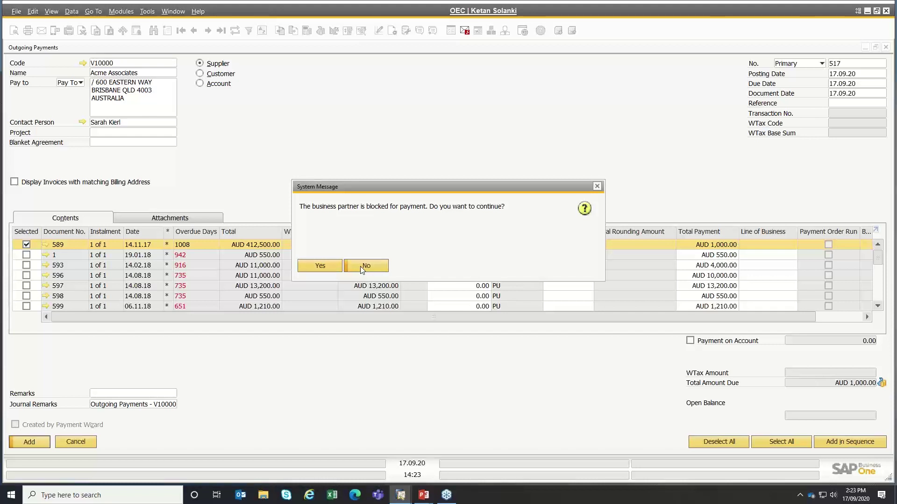
{"action": "left_click", "coordinate": [362, 266]}
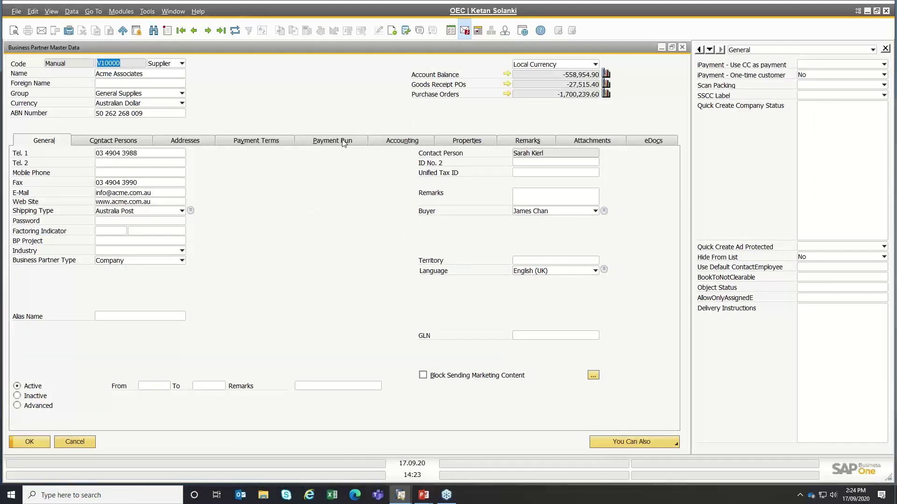
- Save Acme Associates' master data with the payment block cleared and return to Outgoing Payments
{"action": "left_click", "coordinate": [342, 141]}
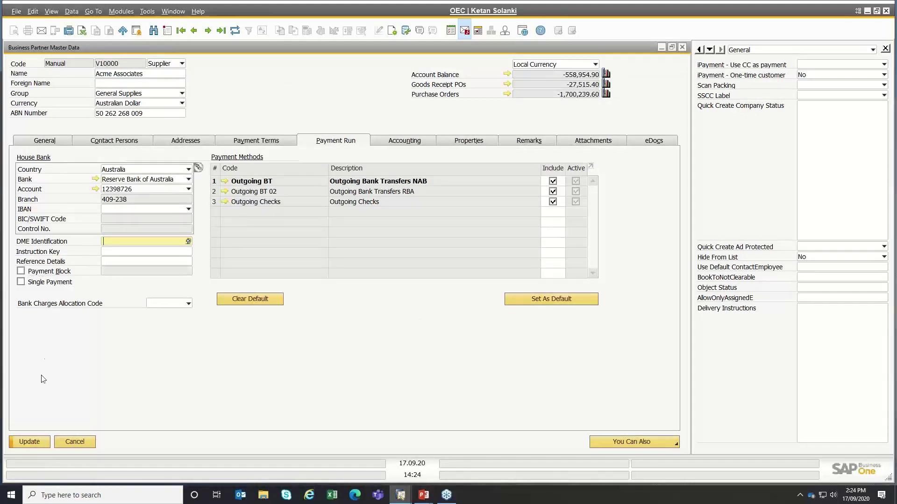
{"action": "left_click", "coordinate": [31, 442]}
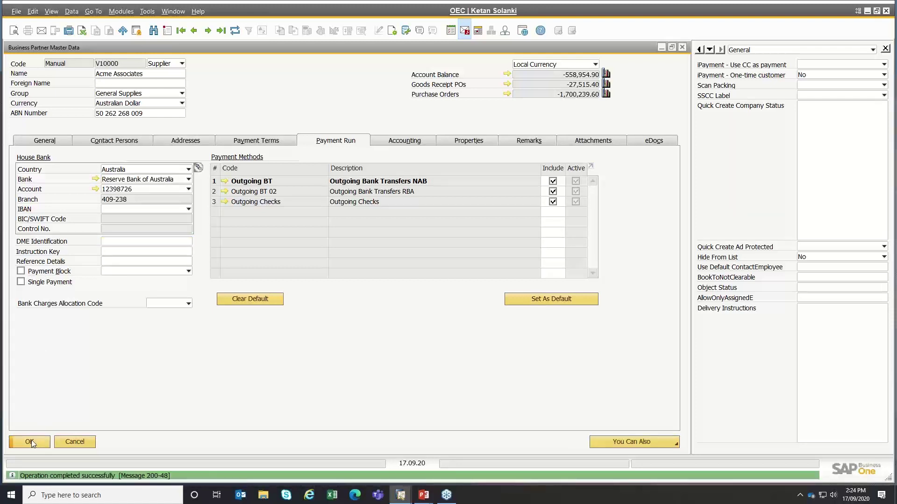
{"action": "left_click", "coordinate": [32, 441]}
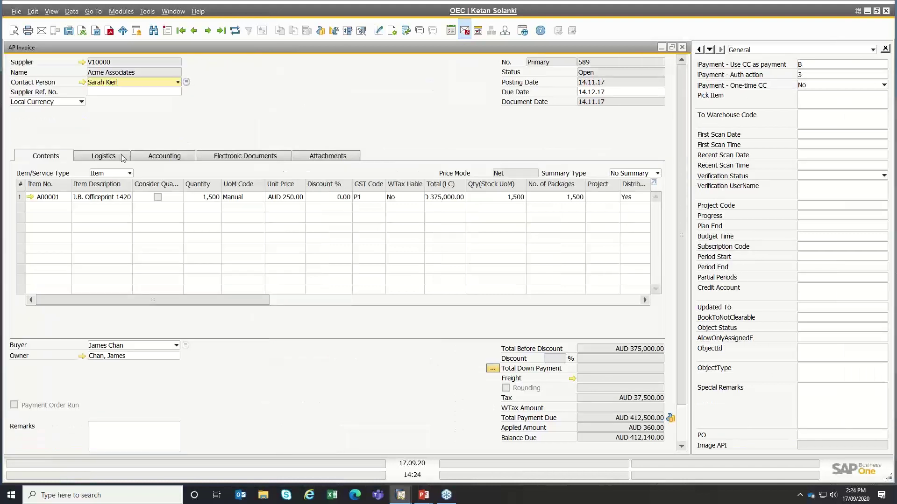
- Confirm invoice 589 is payment-blocked for Dispute and 593 is unblocked, then cancel the Outgoing Payment
{"action": "left_click", "coordinate": [144, 157]}
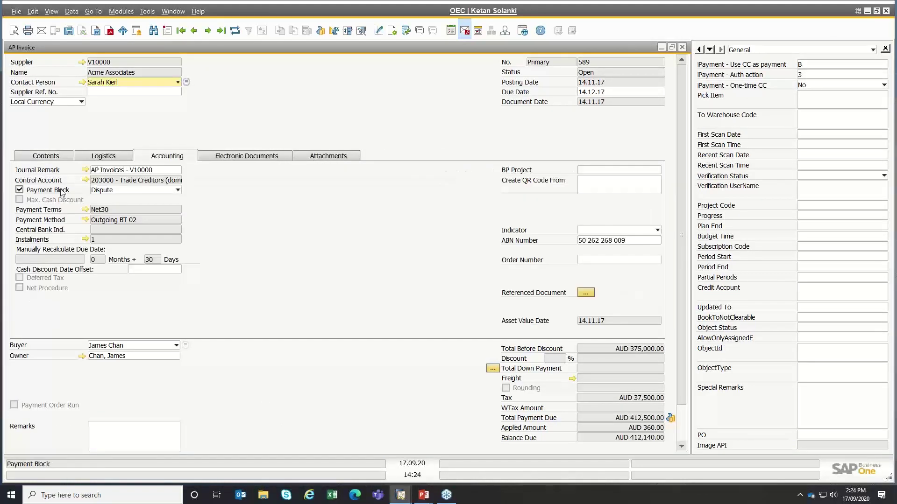
{"action": "left_click", "coordinate": [682, 48]}
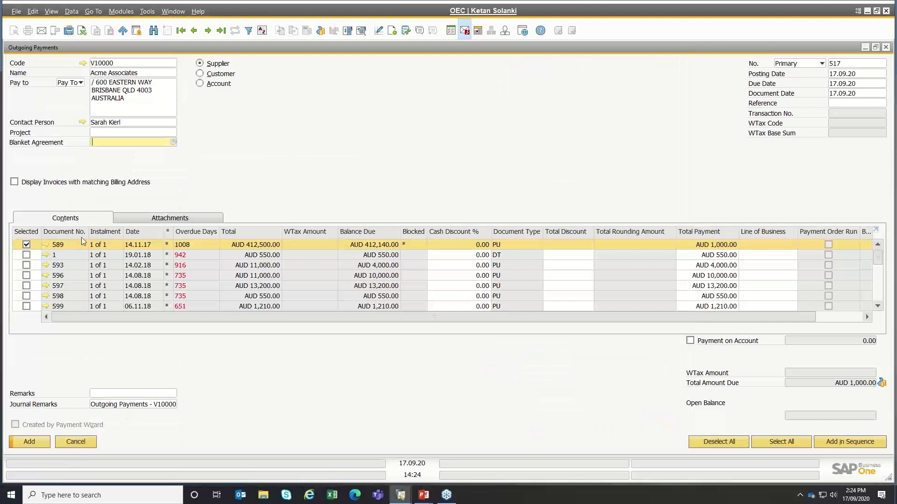
{"action": "left_click", "coordinate": [46, 266]}
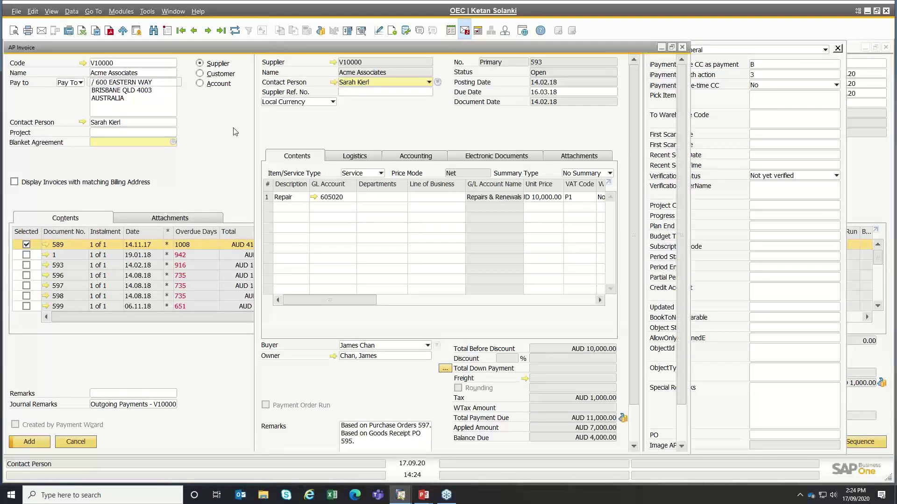
{"action": "left_click", "coordinate": [164, 157]}
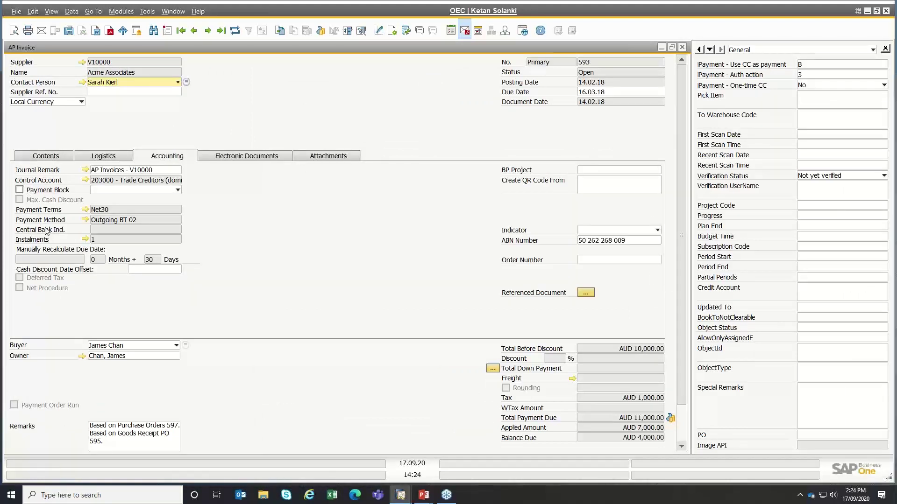
{"action": "key", "text": "Escape"}
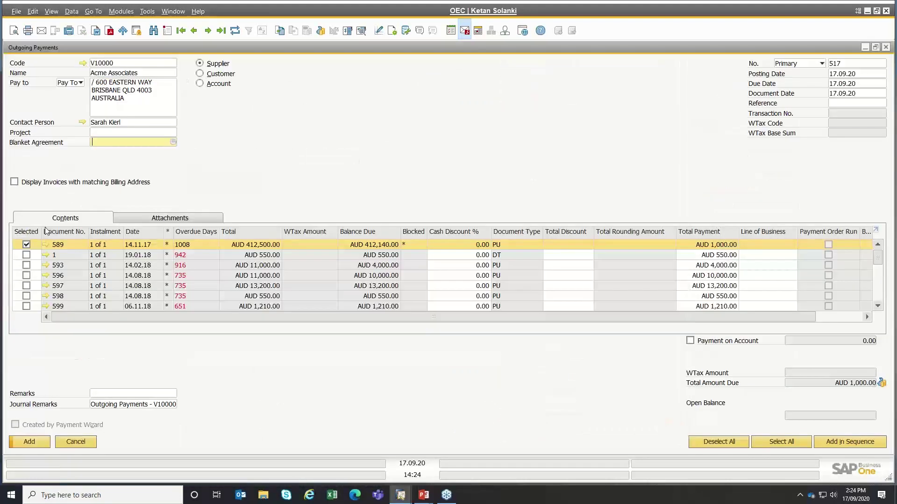
{"action": "left_click", "coordinate": [80, 443]}
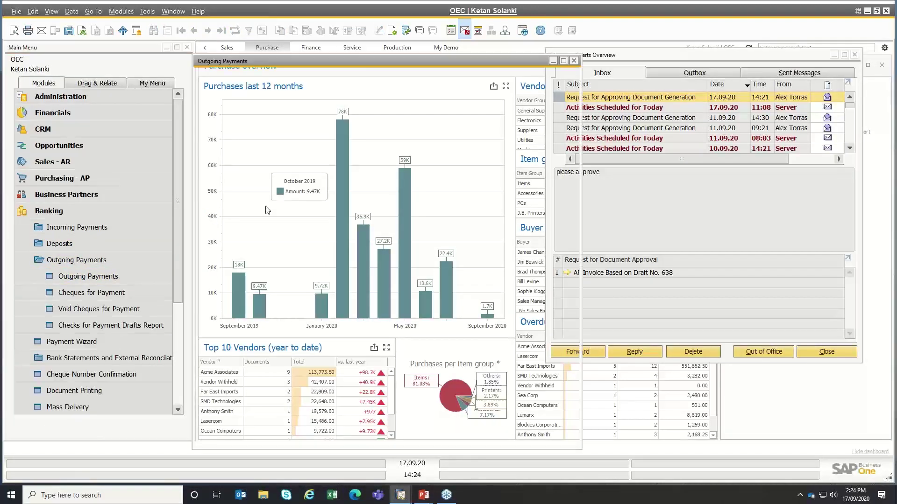
- Choose supplier Acme Associates (V10000) and tick invoices 589 and 593 for payment
{"action": "key", "text": "Tab"}
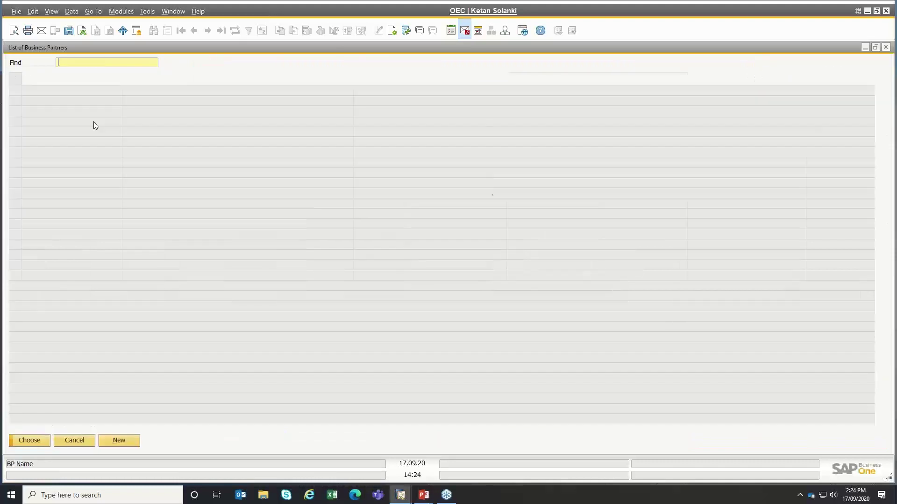
{"action": "left_click", "coordinate": [49, 101]}
{"action": "double_click", "coordinate": [48, 103]}
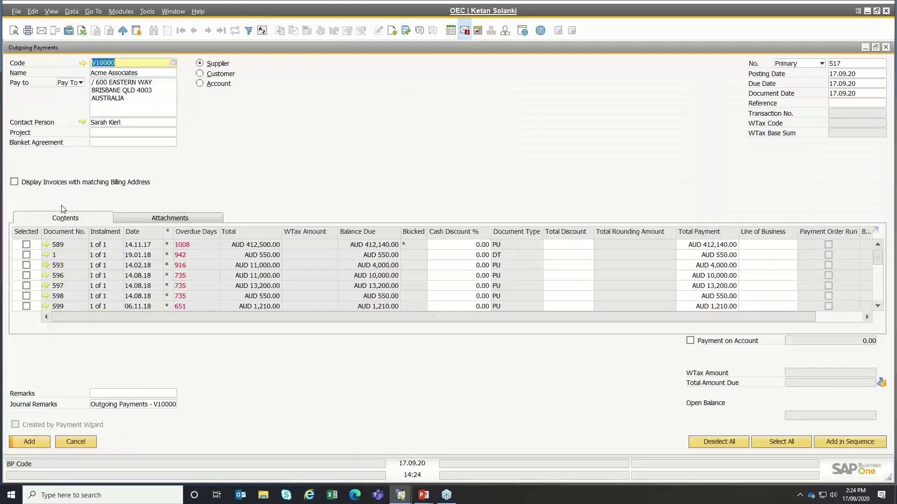
{"action": "left_click", "coordinate": [26, 244]}
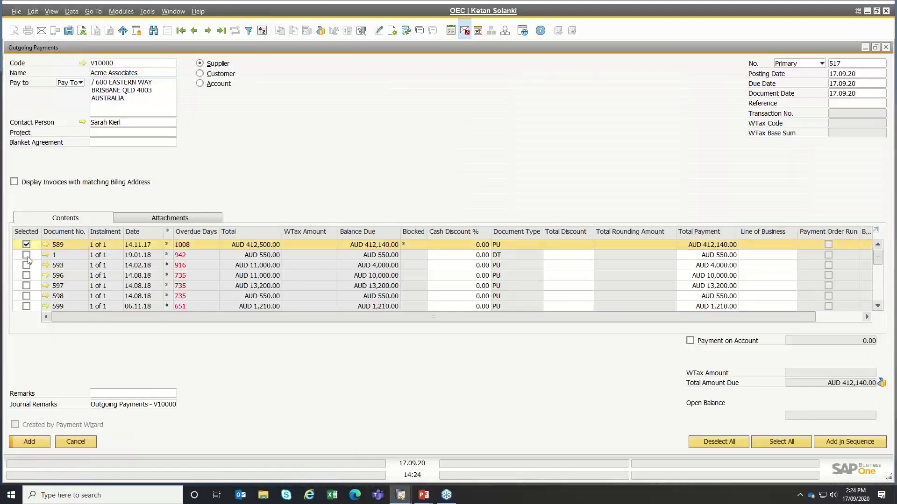
{"action": "left_click", "coordinate": [26, 265]}
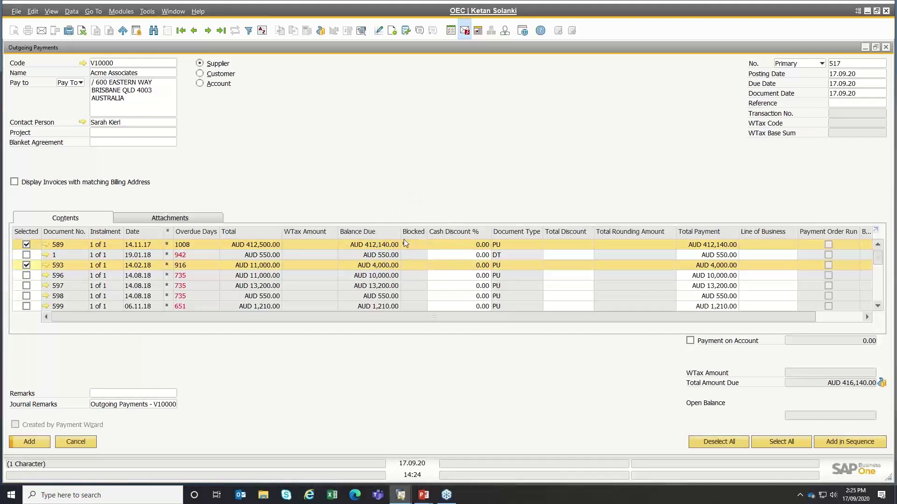
- Enter a bank transfer dated today for the full AUD 416,140.00 in Payment Means
{"action": "key", "text": "ctrl"}
{"action": "mouse_move", "coordinate": [878, 257]}
{"action": "left_mouse_down"}
{"action": "mouse_move", "coordinate": [883, 306]}
{"action": "mouse_move", "coordinate": [878, 254]}
{"action": "left_mouse_up"}
{"action": "left_click", "coordinate": [883, 383]}
{"action": "left_click", "coordinate": [401, 188]}
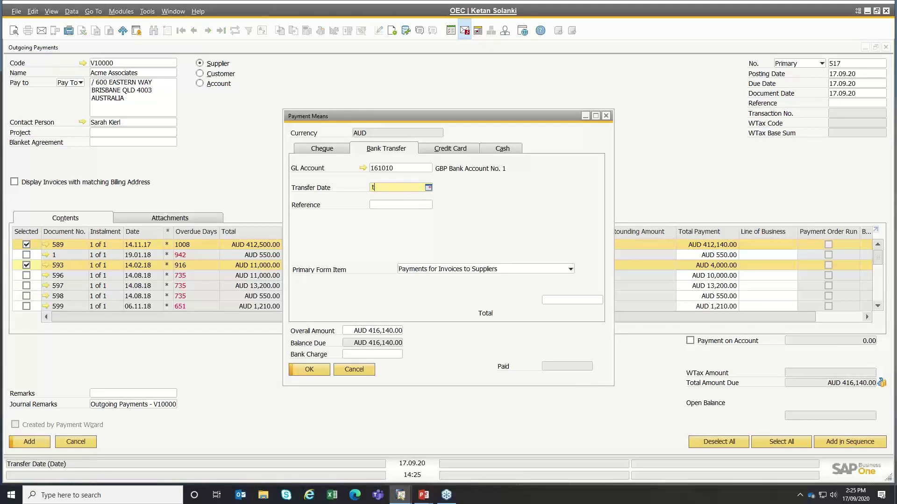
{"action": "type", "text": "t"}
{"action": "key", "text": "Tab"}
{"action": "key", "text": "Tab"}
{"action": "key", "text": "ctrl+b"}
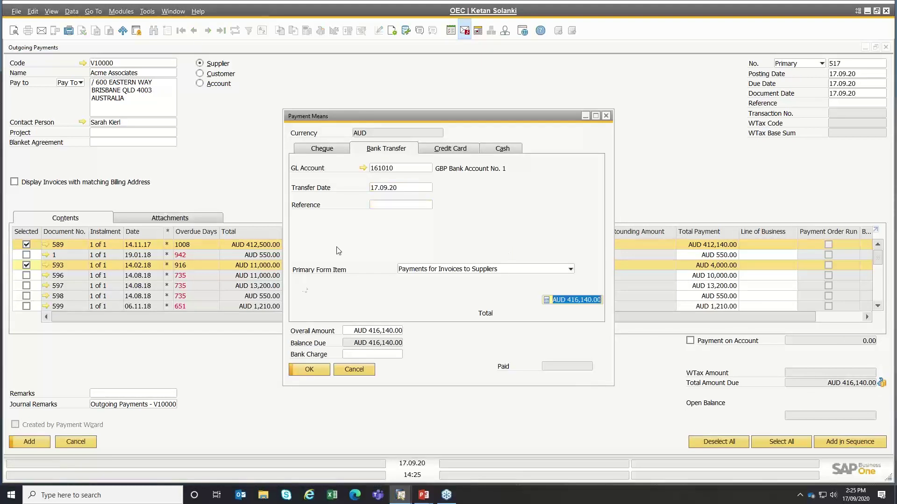
{"action": "left_click", "coordinate": [310, 370]}
- Attempt to add the payment, answer No to the blocked invoice 589 warning, and adjust the ticks
{"action": "left_click", "coordinate": [46, 441]}
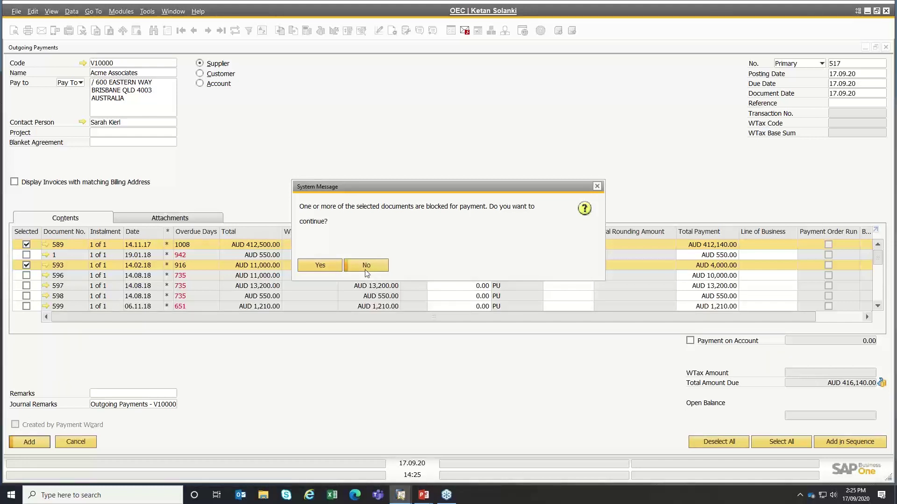
{"action": "left_click", "coordinate": [366, 270]}
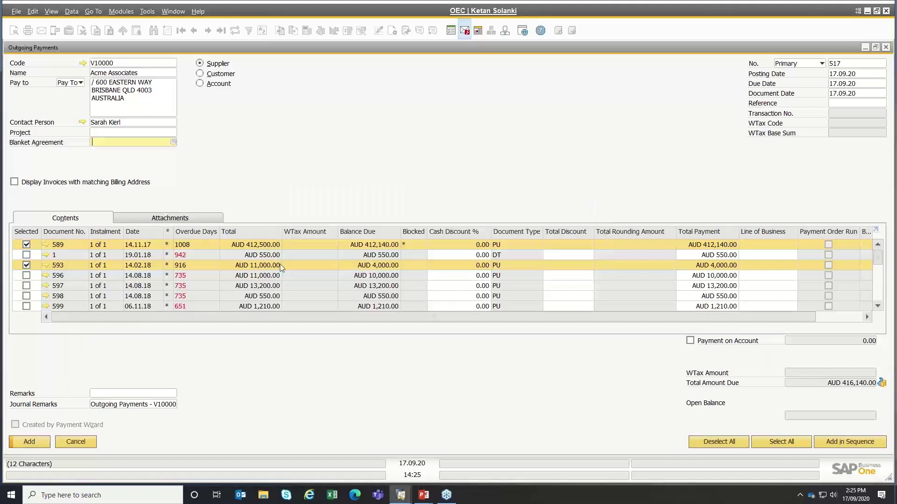
{"action": "left_click", "coordinate": [26, 265]}
- Pay only invoice 593, with the bank transfer total changed to AUD 4,000.00
{"action": "left_click", "coordinate": [26, 244]}
{"action": "left_click", "coordinate": [27, 265]}
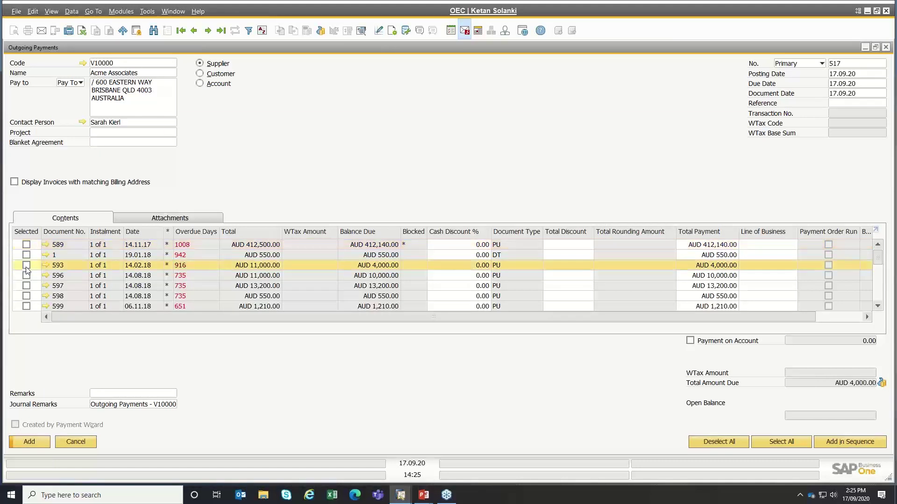
{"action": "left_click", "coordinate": [881, 383]}
{"action": "left_click", "coordinate": [582, 300]}
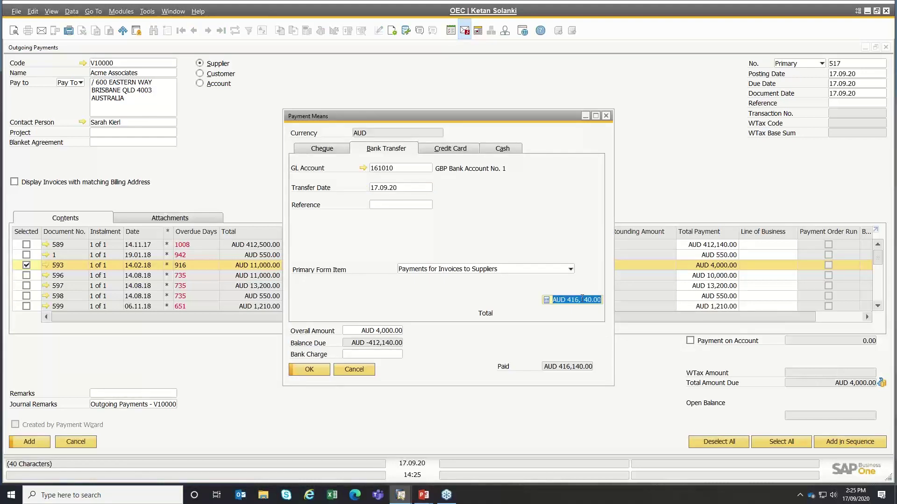
{"action": "key", "text": "ctrl+b"}
{"action": "key", "text": "Tab"}
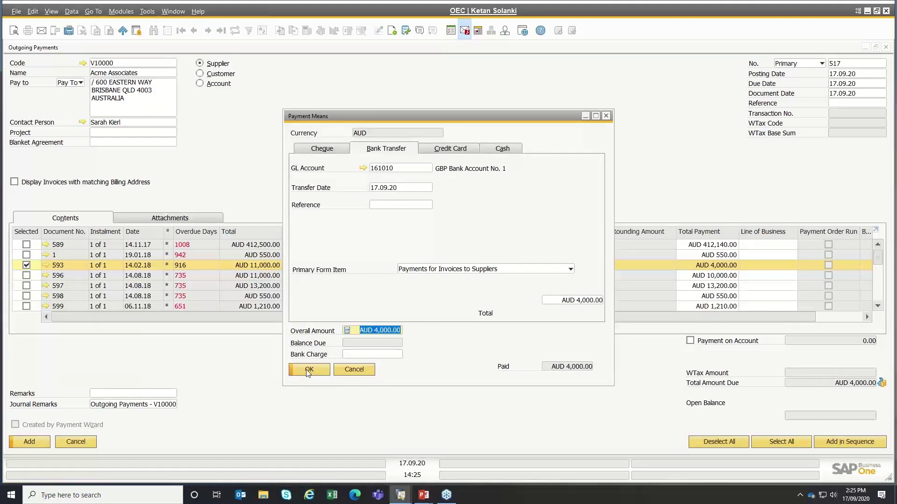
{"action": "left_click", "coordinate": [309, 370]}
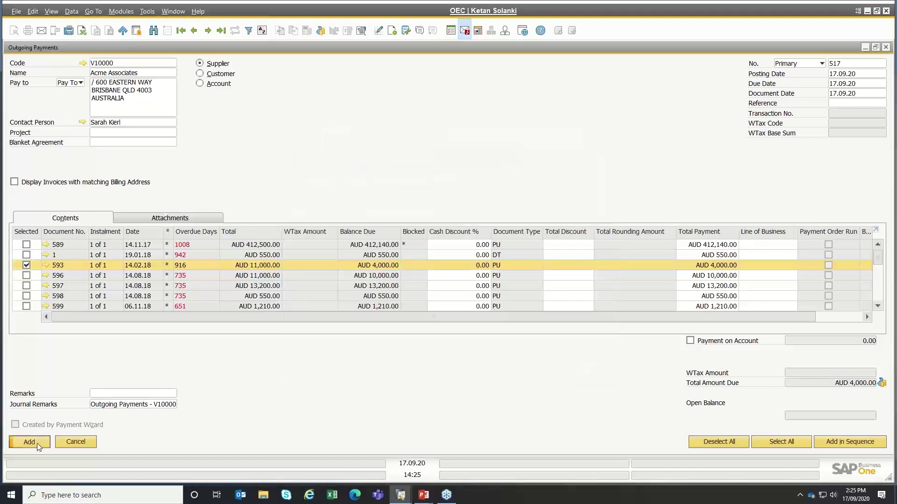
- Add and confirm Outgoing Payment 517, then step back to review it
{"action": "left_click", "coordinate": [37, 444]}
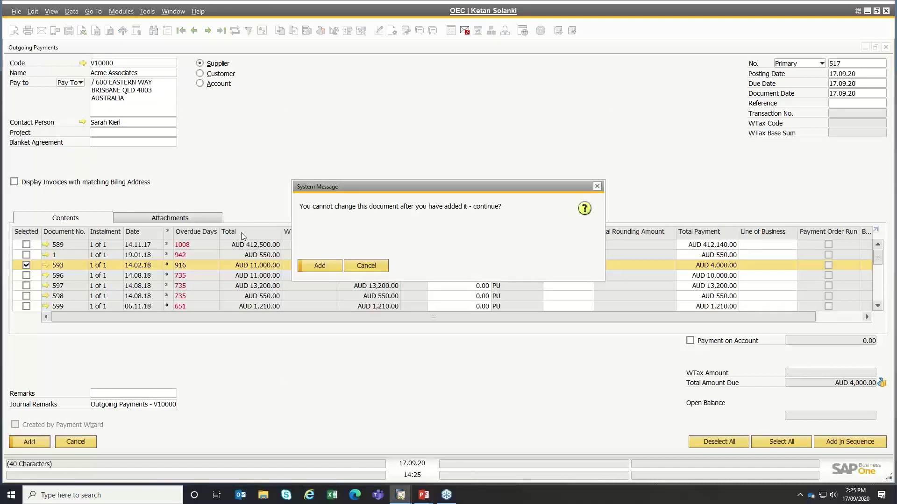
{"action": "left_click", "coordinate": [320, 265]}
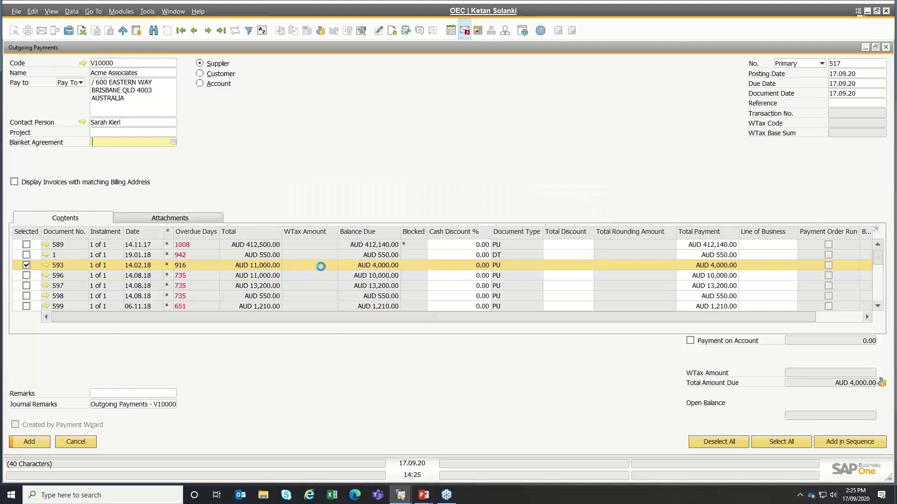
{"action": "left_click", "coordinate": [194, 30]}
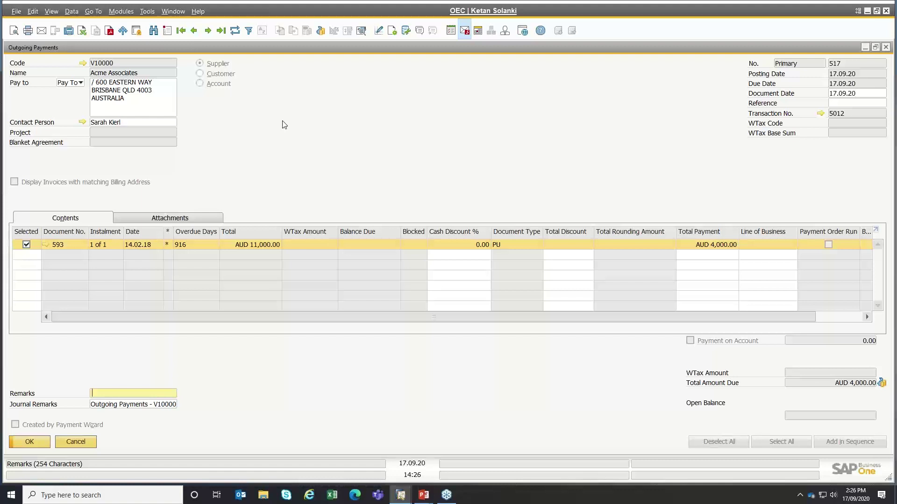
- Start new payment 518 for Acme Associates and tick invoice 589
{"action": "left_click", "coordinate": [169, 32]}
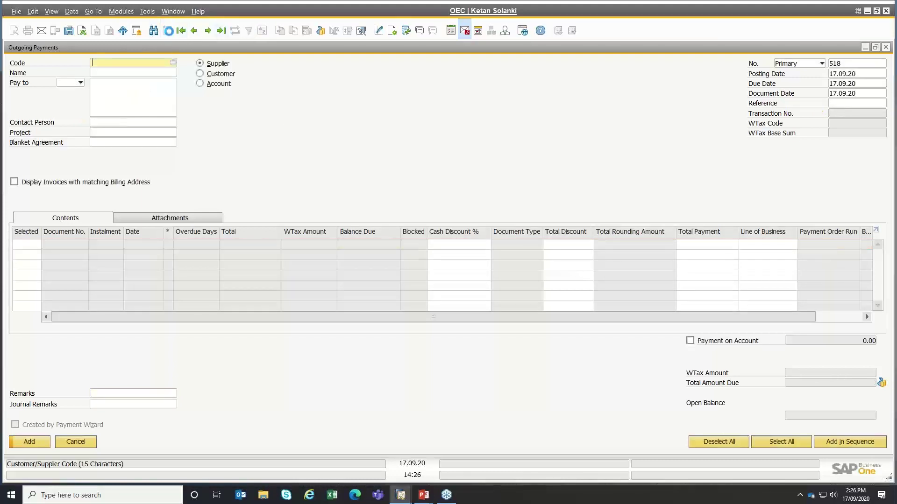
{"action": "left_click", "coordinate": [173, 63]}
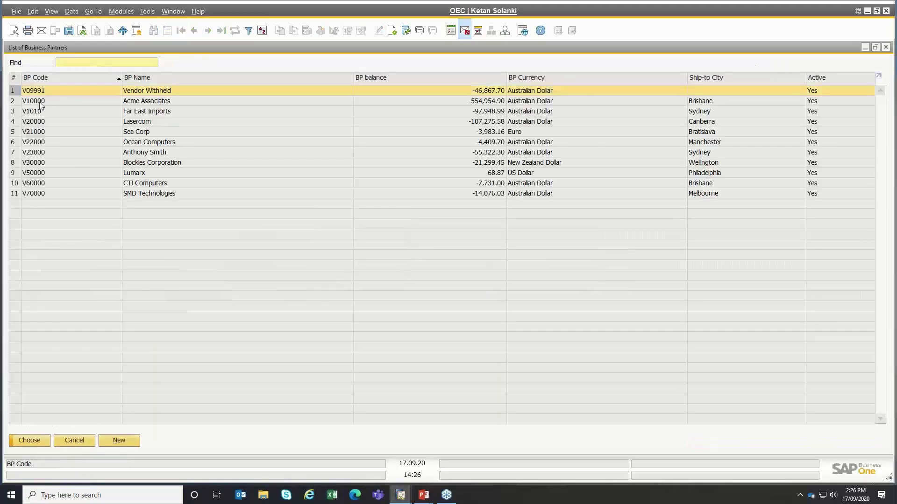
{"action": "double_click", "coordinate": [46, 101]}
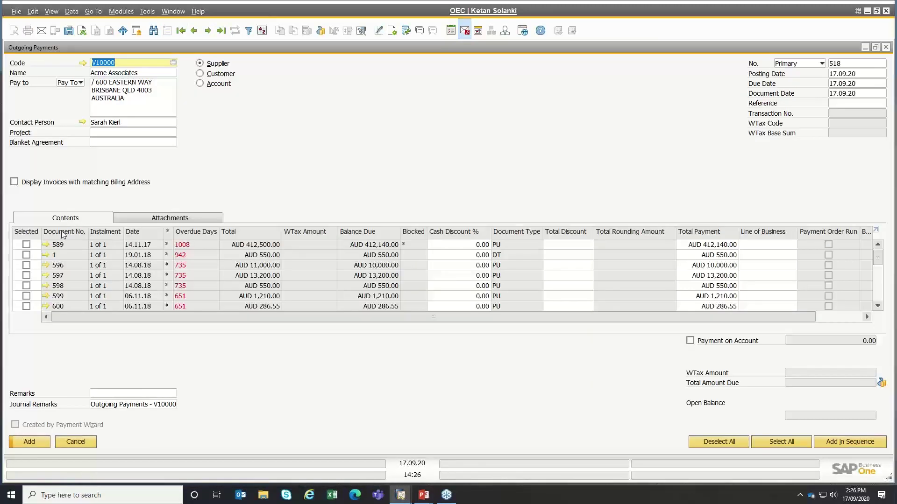
{"action": "left_click", "coordinate": [29, 244]}
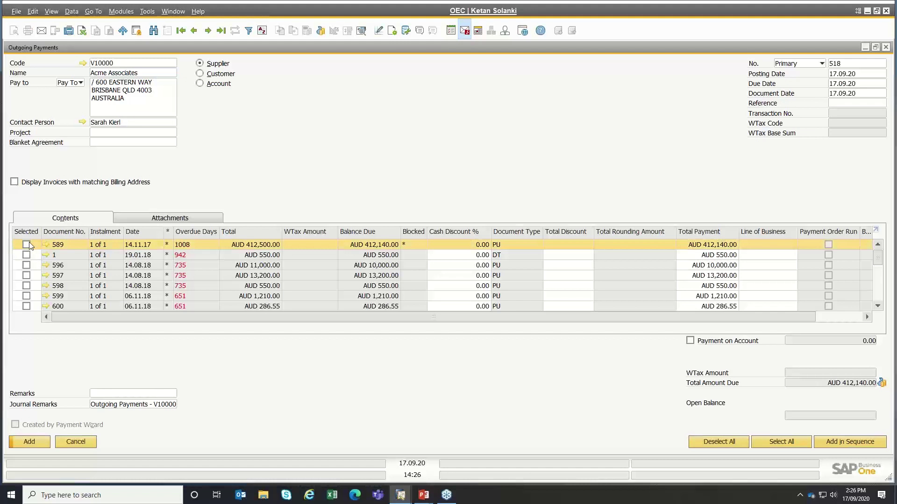
- Give invoice 589 a 2% cash discount, then replace it with a AUD 1,000 total discount
{"action": "left_click", "coordinate": [467, 244]}
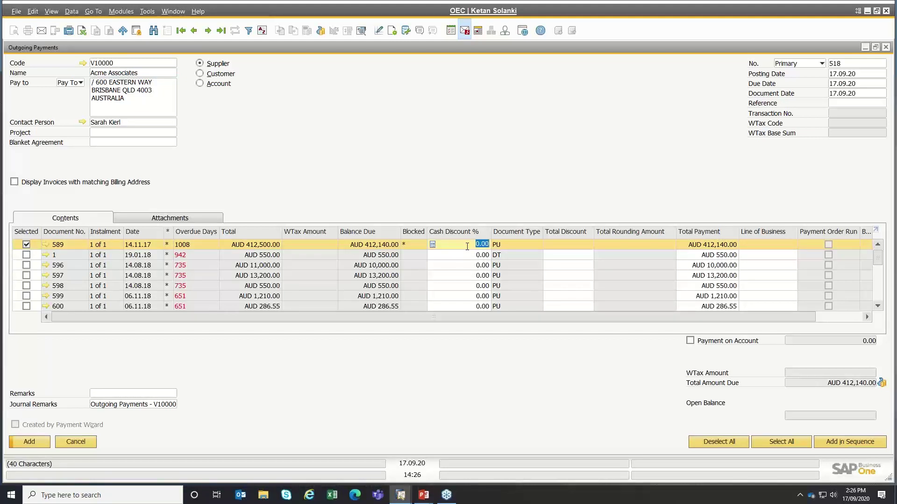
{"action": "type", "text": "2"}
{"action": "key", "text": "Tab"}
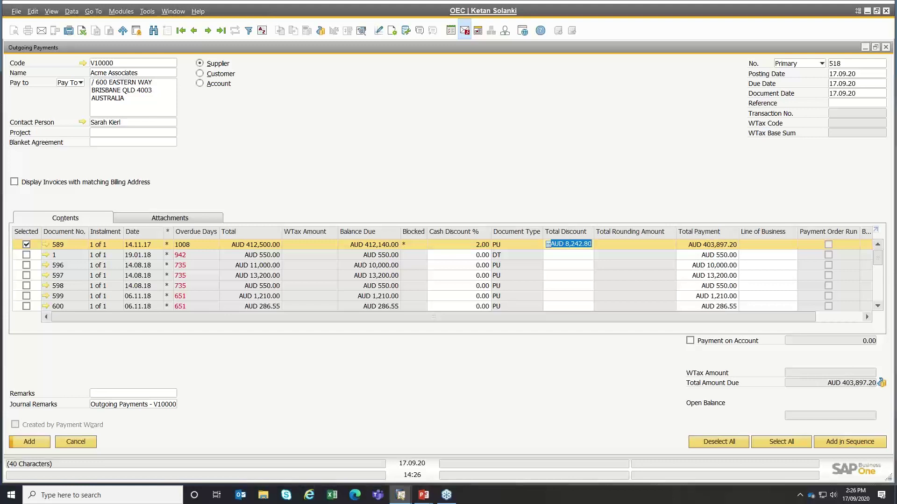
{"action": "key", "text": "BackSpace"}
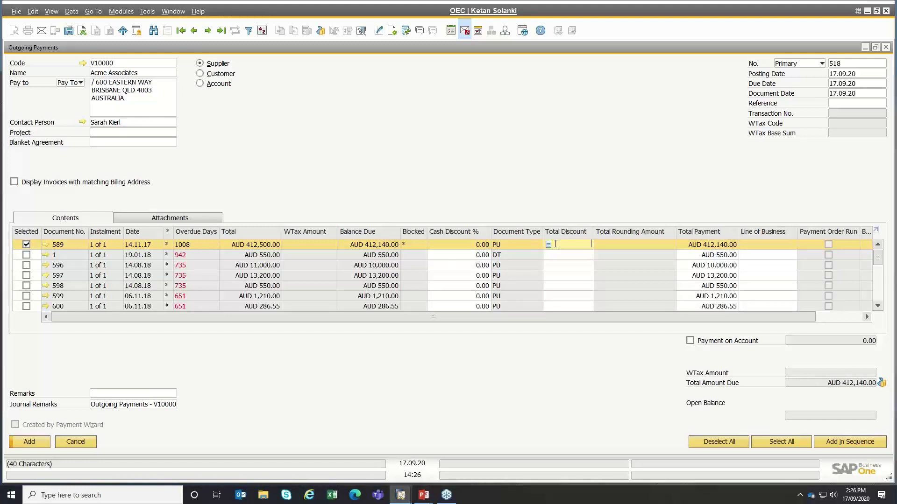
{"action": "type", "text": "1,000"}
{"action": "key", "text": "Tab"}
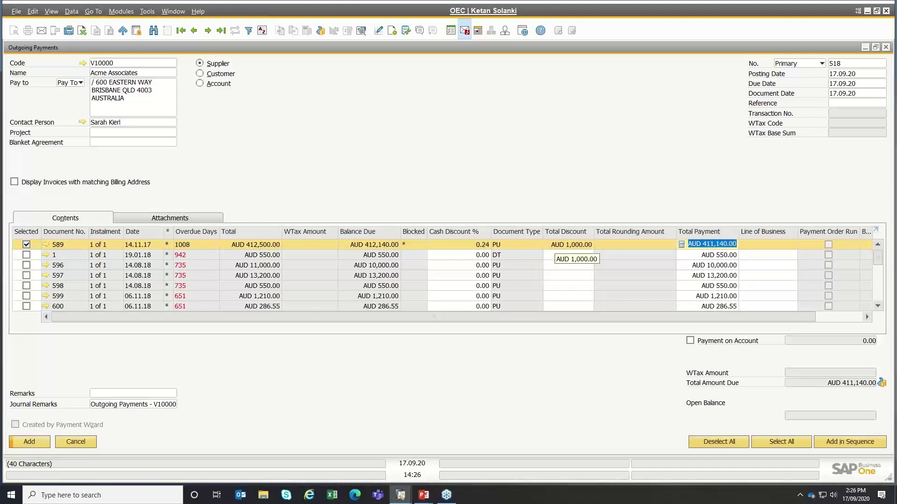
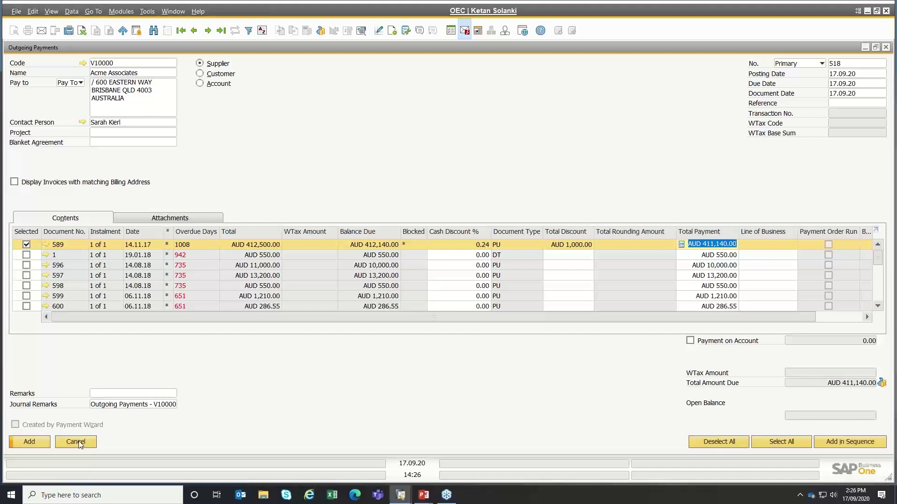
- Discard the unfinished outgoing payment, close Messages/Alerts, and launch the Payment Wizard from Banking
{"action": "left_click", "coordinate": [76, 442]}
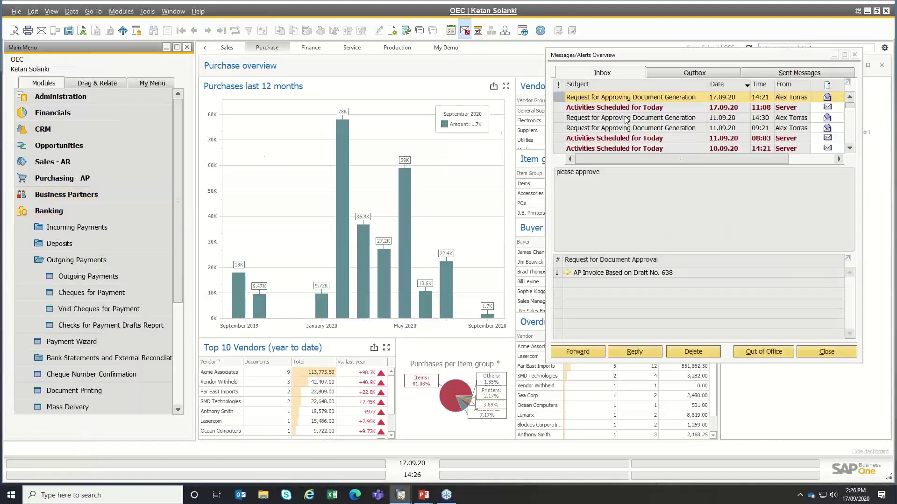
{"action": "left_click", "coordinate": [855, 56]}
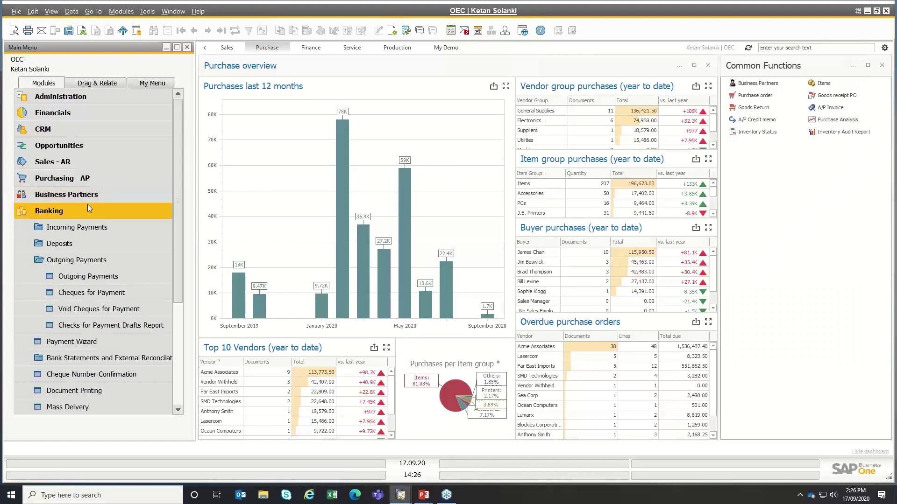
{"action": "left_click", "coordinate": [55, 256]}
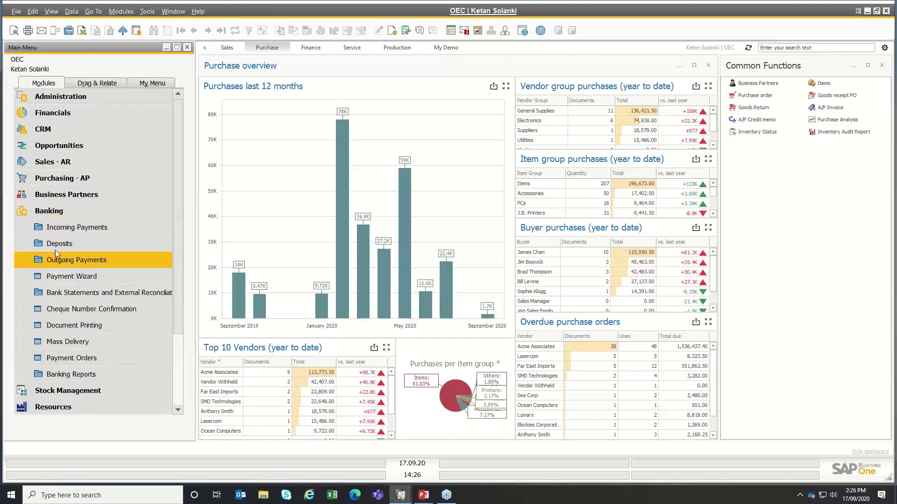
{"action": "left_click", "coordinate": [64, 279]}
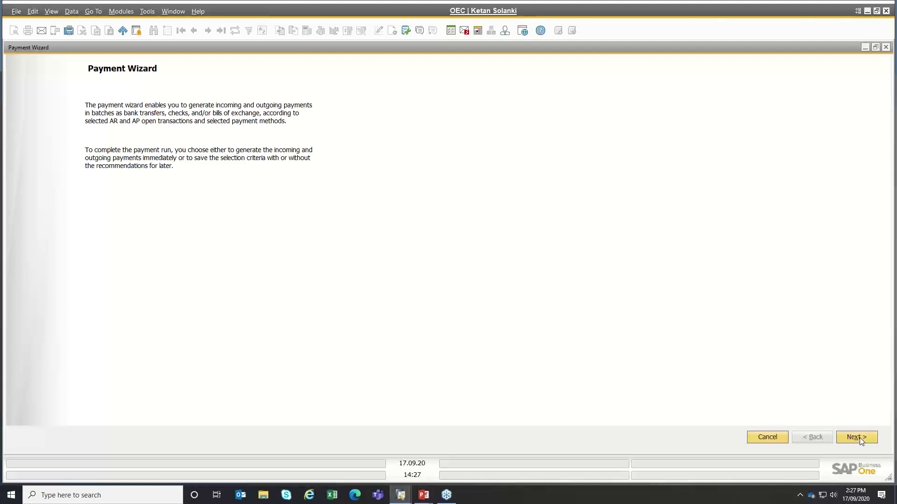
- Start new payment run Wiz20200917n2 for outgoing bank transfers, skipping saved runs
{"action": "left_click", "coordinate": [860, 438]}
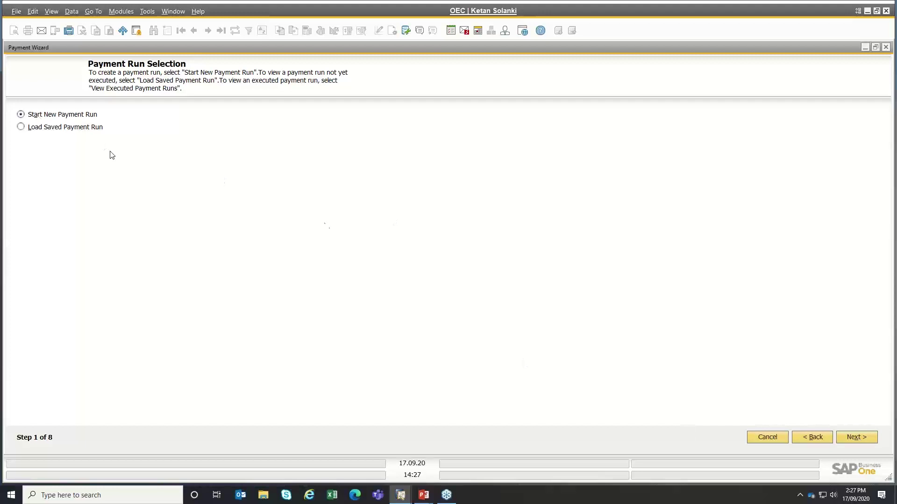
{"action": "left_click", "coordinate": [64, 127]}
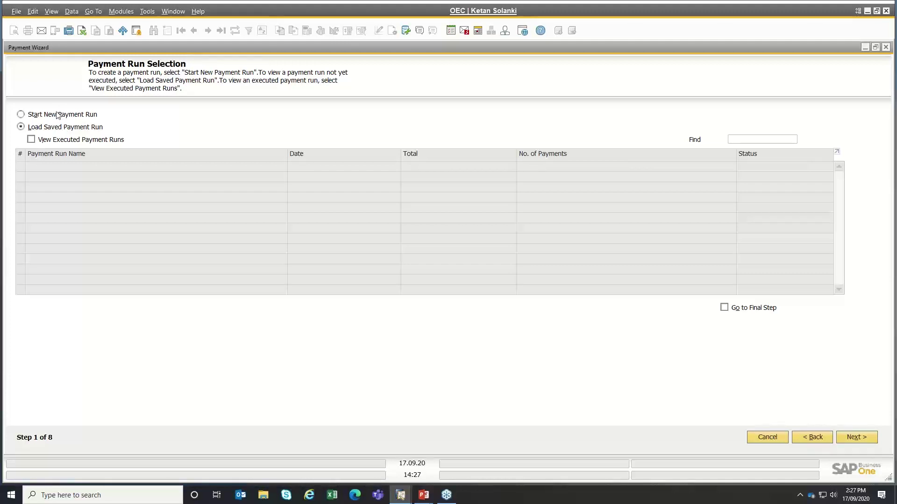
{"action": "left_click", "coordinate": [31, 140]}
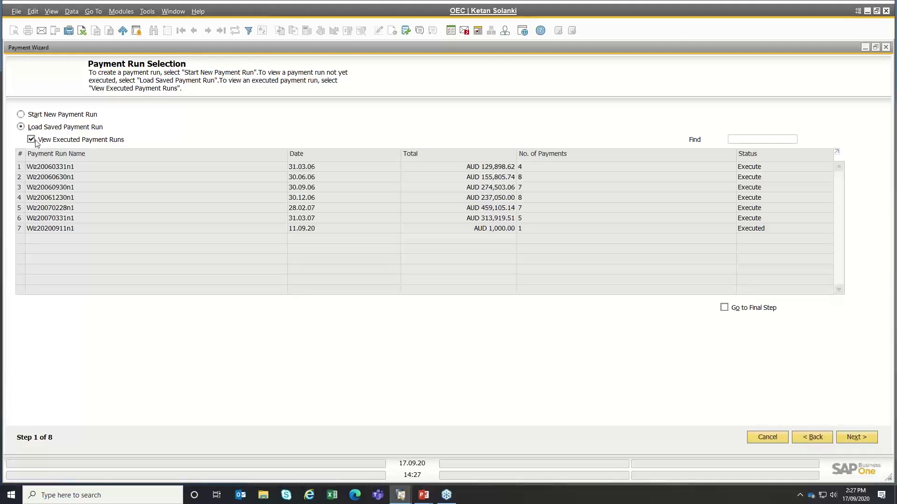
{"action": "left_click", "coordinate": [32, 140]}
{"action": "left_click", "coordinate": [40, 117]}
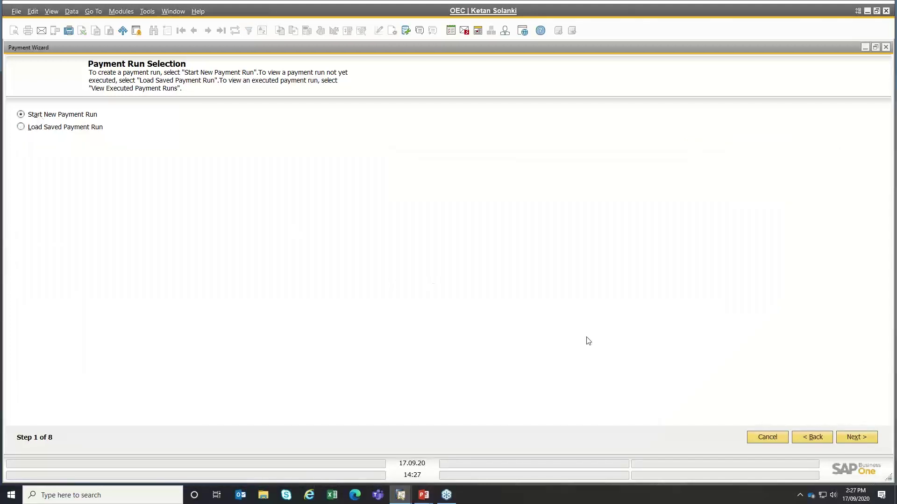
{"action": "left_click", "coordinate": [855, 438]}
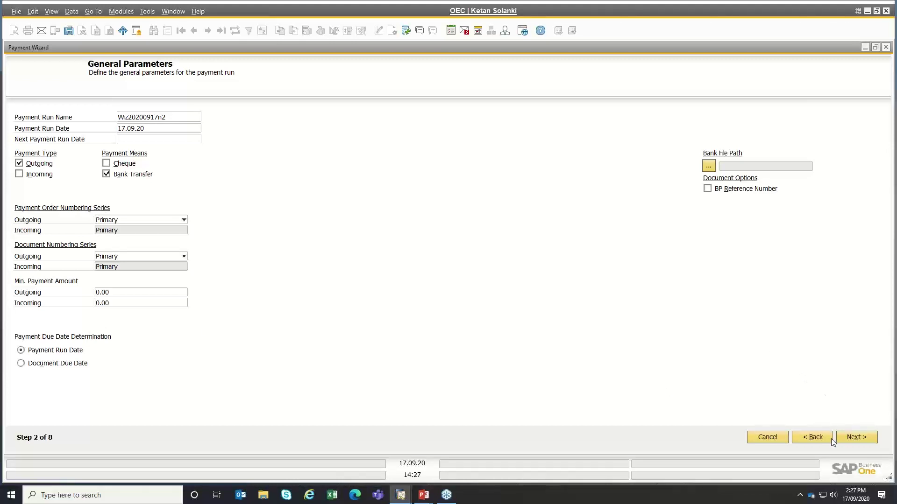
{"action": "left_click", "coordinate": [856, 439]}
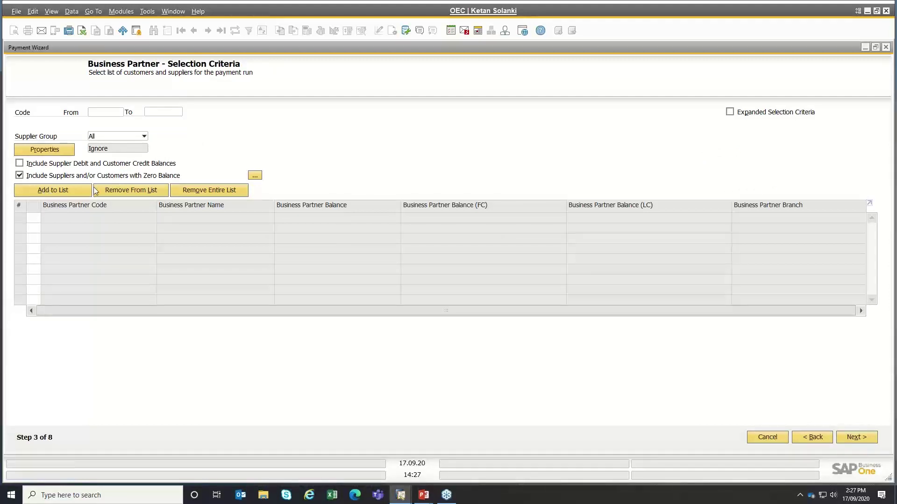
- Add all nine suppliers from every supplier group to the payment run
{"action": "left_click", "coordinate": [127, 139]}
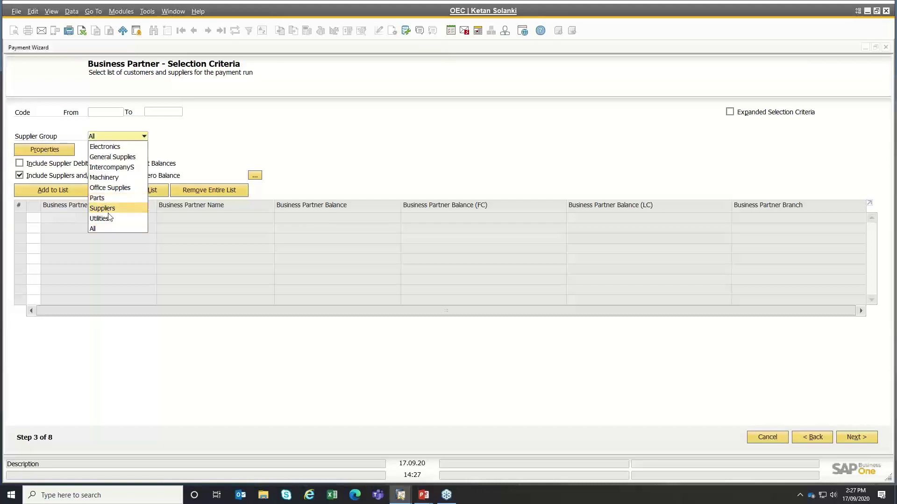
{"action": "left_click", "coordinate": [211, 139]}
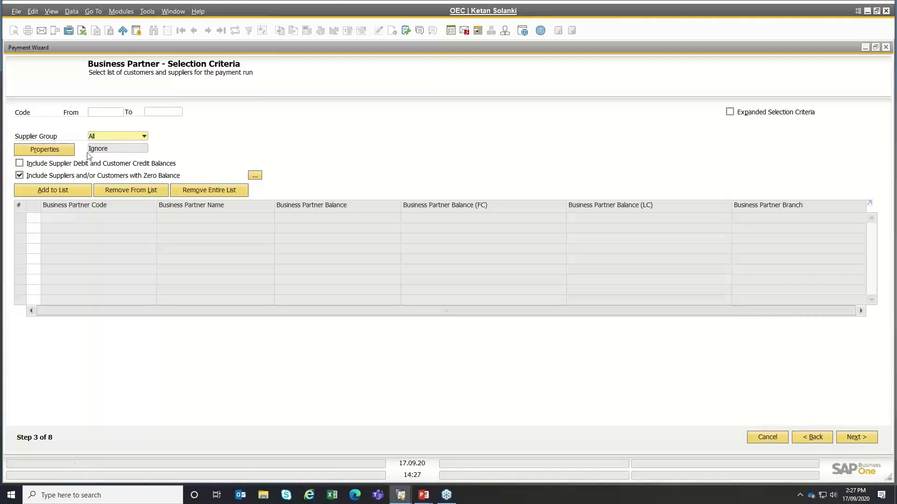
{"action": "left_click", "coordinate": [57, 191]}
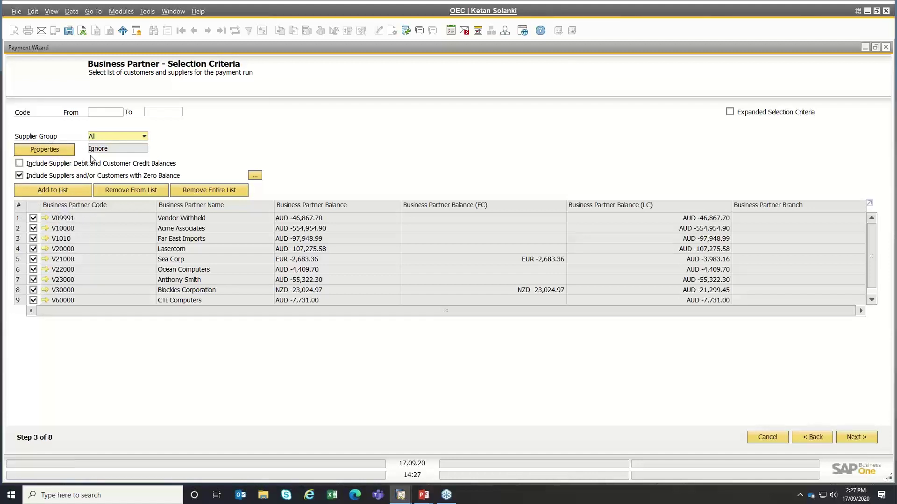
{"action": "left_click", "coordinate": [34, 206]}
{"action": "left_click", "coordinate": [861, 438]}
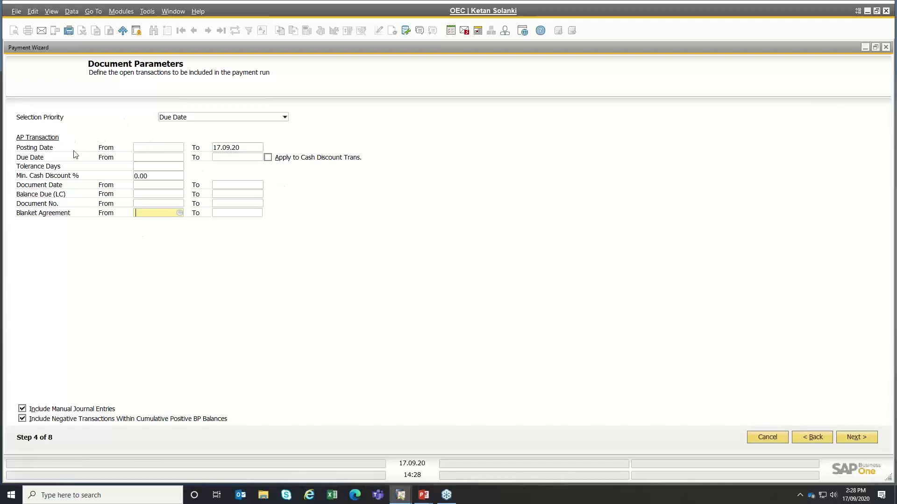
- Limit the run to documents due up to 01.09.20
{"action": "left_click", "coordinate": [220, 157]}
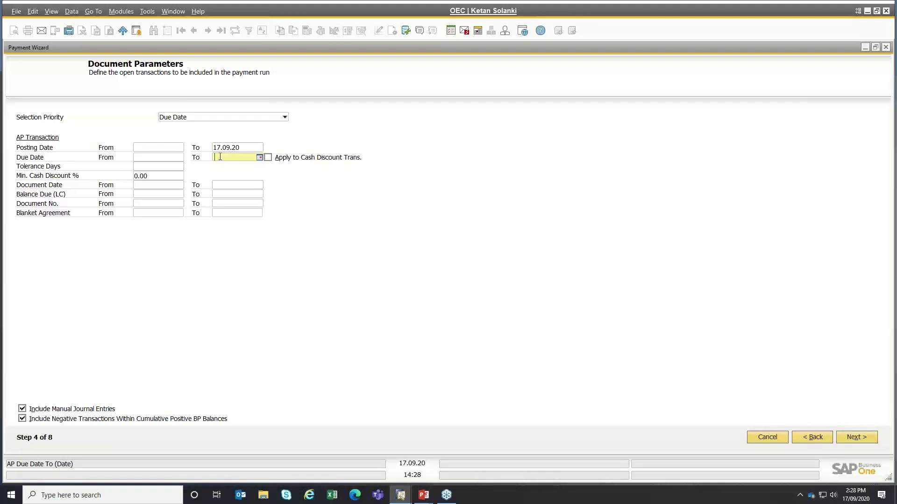
{"action": "type", "text": "01.09"}
{"action": "key", "text": "Tab"}
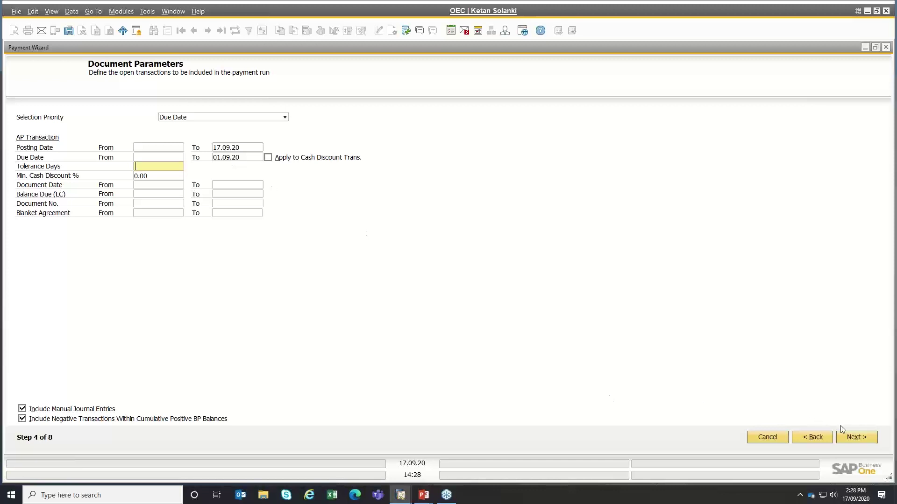
{"action": "left_click", "coordinate": [852, 437]}
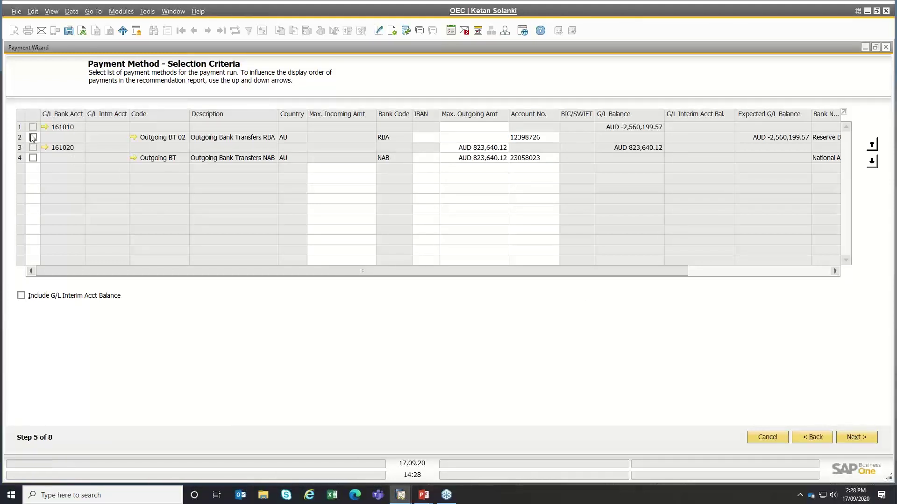
- Select NAB outgoing bank transfer as the payment method and check its maximum amount
{"action": "left_click", "coordinate": [33, 158]}
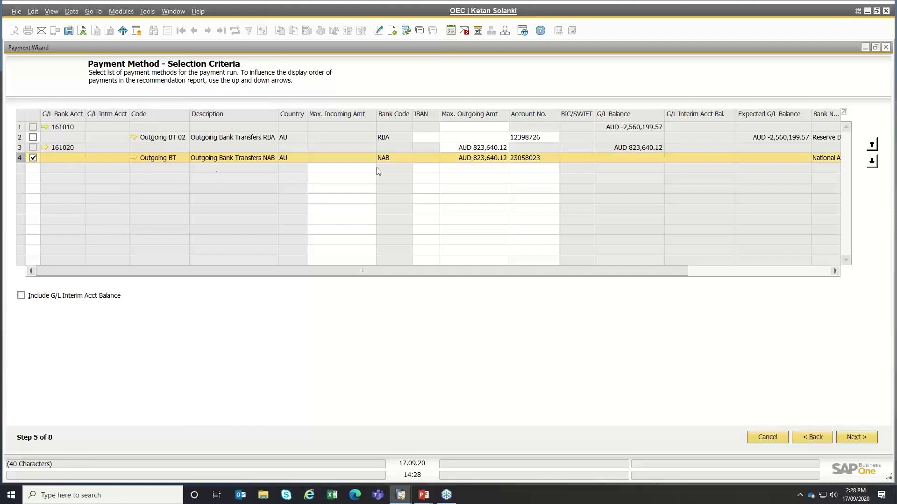
{"action": "left_click", "coordinate": [481, 161]}
{"action": "left_click", "coordinate": [482, 161]}
{"action": "left_click", "coordinate": [483, 148]}
{"action": "left_click", "coordinate": [477, 159]}
- Review the AUD 185,247.32 recommendation and why document 633 was excluded, then open supplier V10000
{"action": "left_click", "coordinate": [855, 440]}
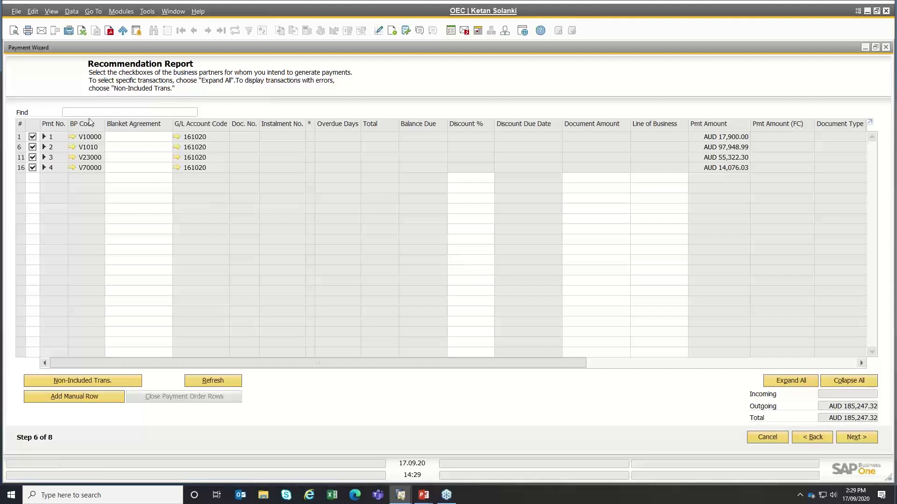
{"action": "left_click", "coordinate": [800, 386]}
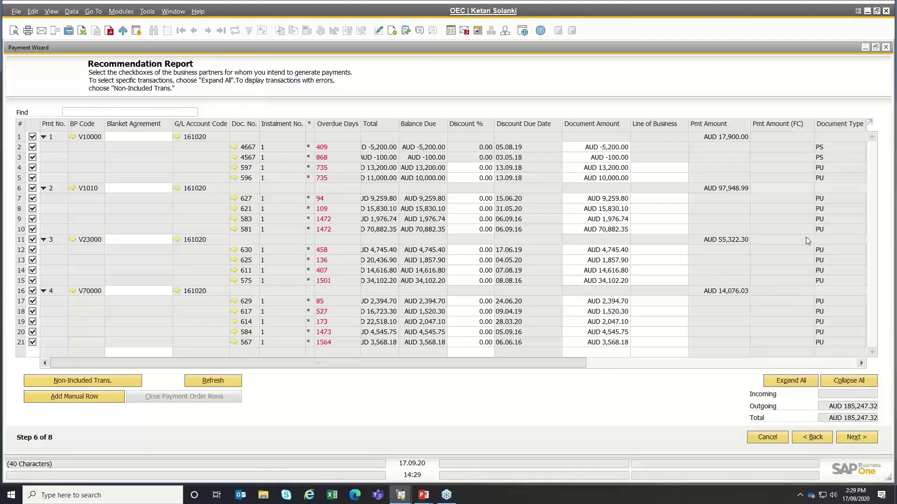
{"action": "left_click", "coordinate": [63, 383]}
{"action": "left_click", "coordinate": [65, 385]}
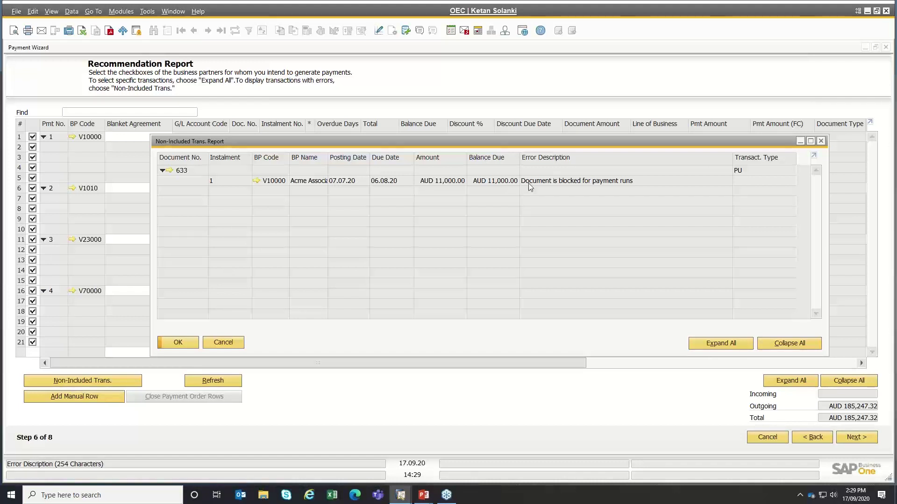
{"action": "left_click", "coordinate": [556, 185]}
{"action": "left_click", "coordinate": [224, 343]}
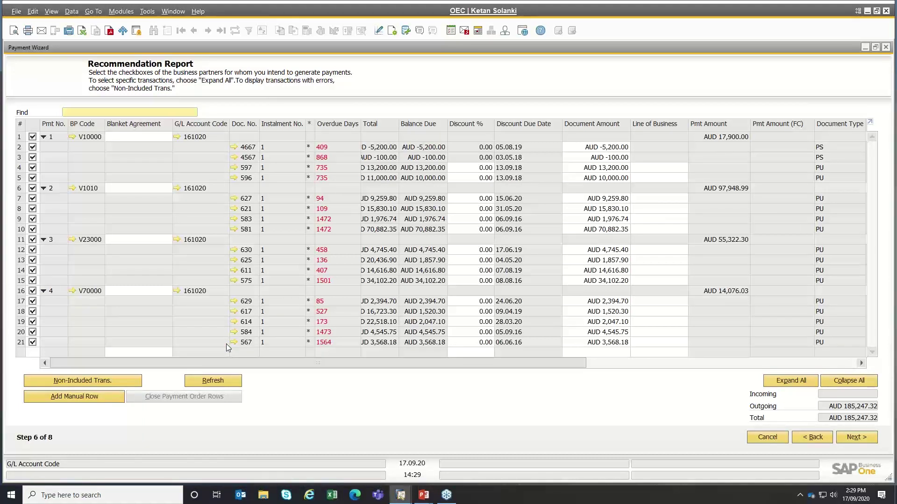
{"action": "left_click", "coordinate": [72, 136]}
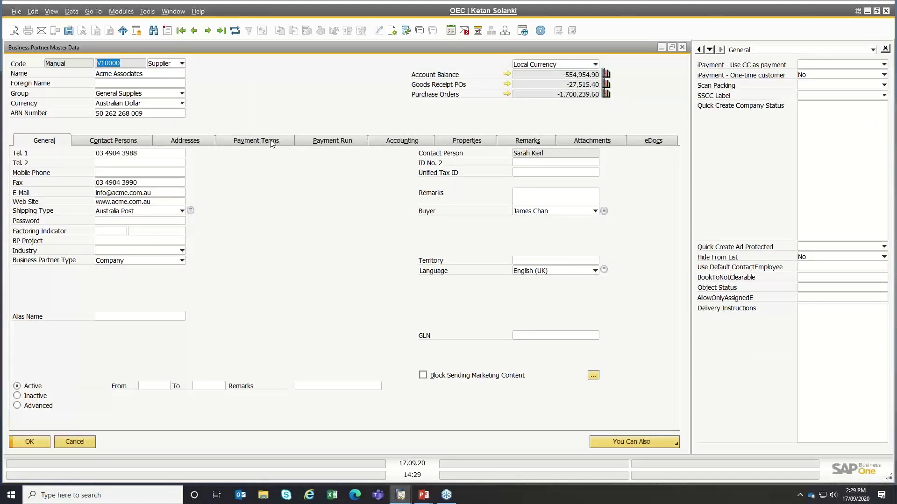
- Give supplier V10000 a Dispute payment block, save it, and step back in the wizard
{"action": "left_click", "coordinate": [272, 142]}
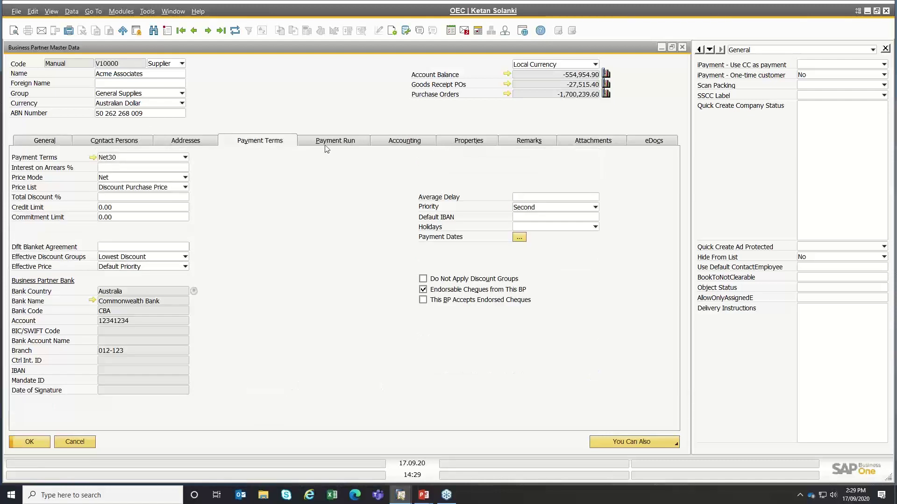
{"action": "left_click", "coordinate": [338, 141]}
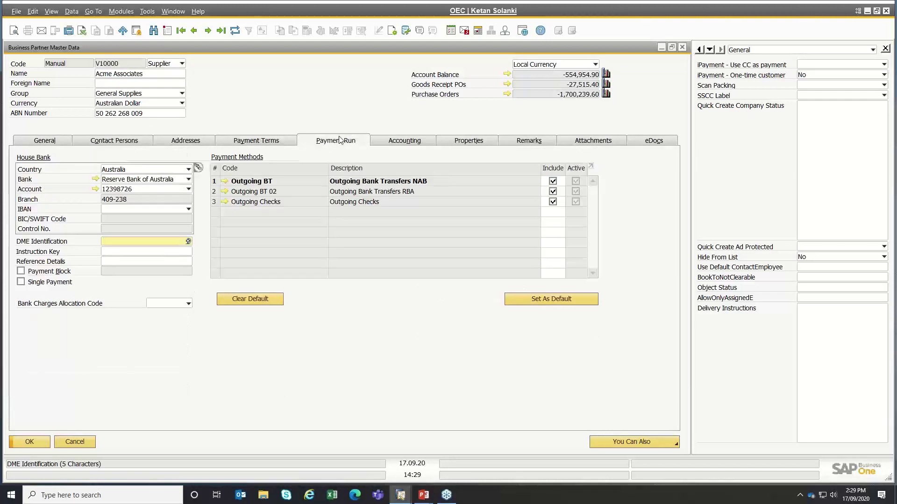
{"action": "left_click", "coordinate": [40, 275]}
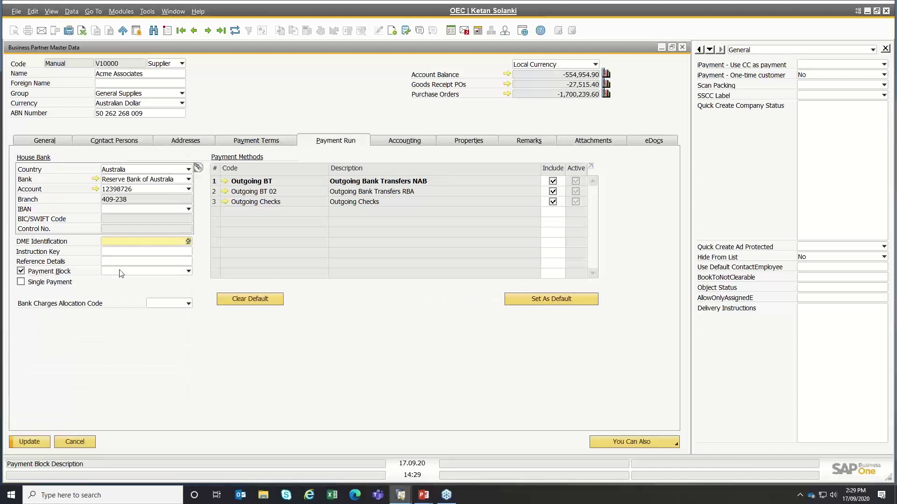
{"action": "left_click", "coordinate": [120, 273]}
{"action": "left_click", "coordinate": [116, 280]}
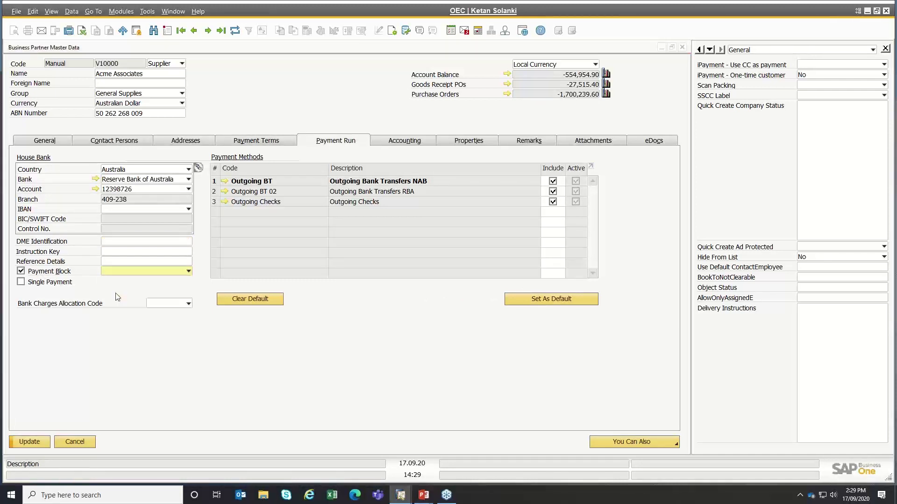
{"action": "left_click", "coordinate": [29, 443]}
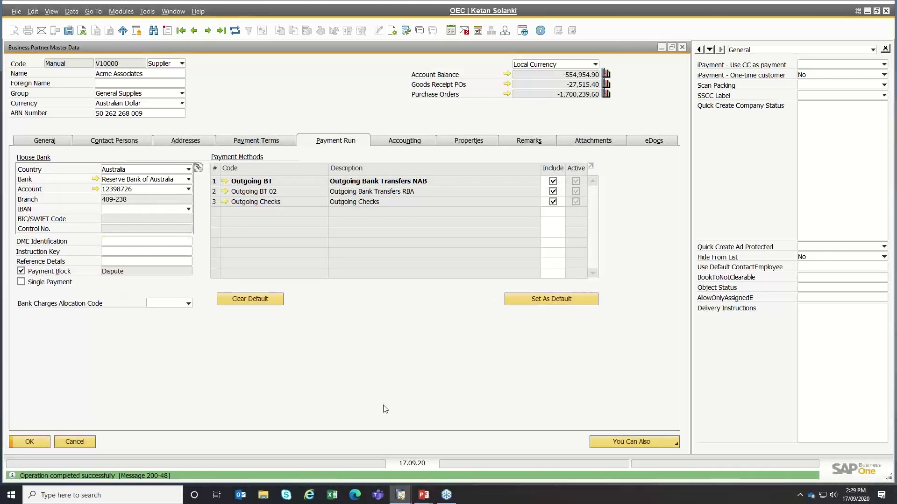
{"action": "left_click", "coordinate": [30, 441]}
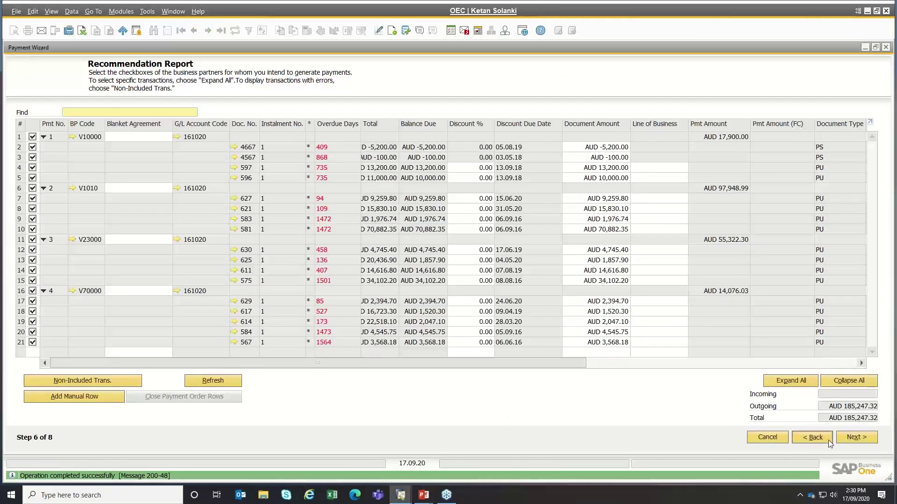
{"action": "left_click", "coordinate": [828, 442]}
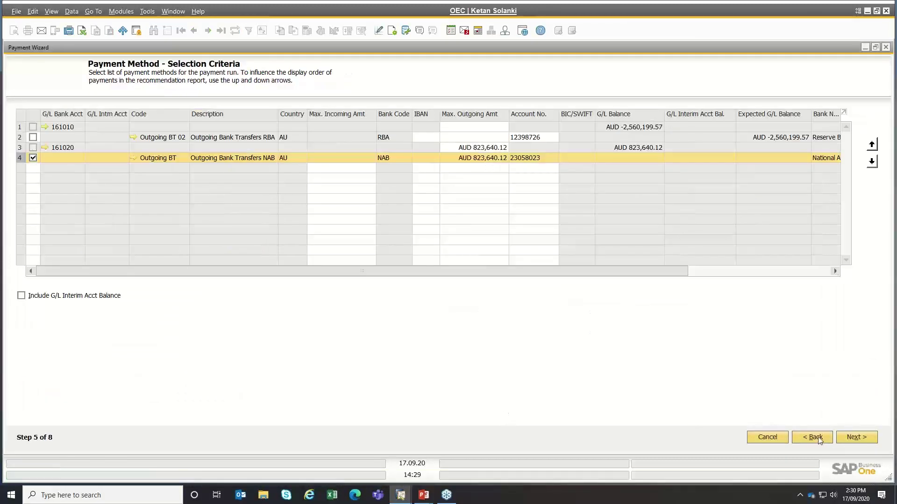
{"action": "left_click", "coordinate": [858, 438]}
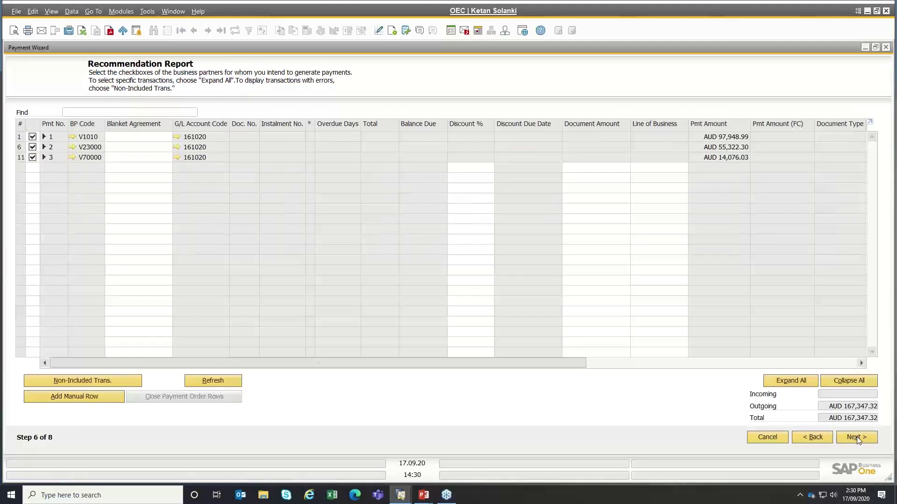
{"action": "left_click", "coordinate": [83, 138]}
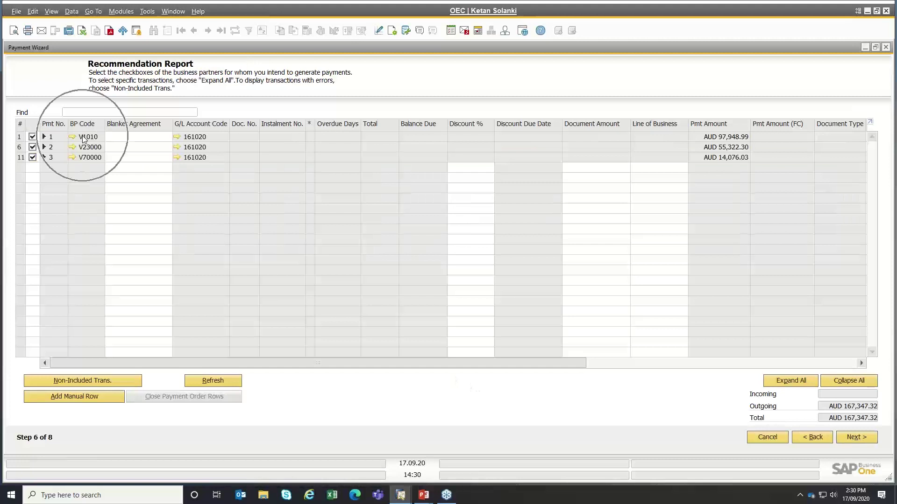
{"action": "left_click", "coordinate": [57, 386]}
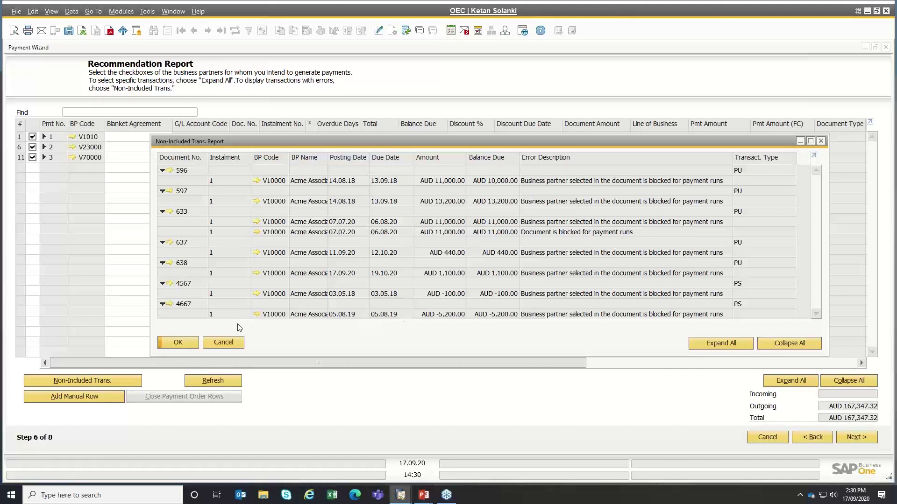
{"action": "left_click", "coordinate": [228, 345]}
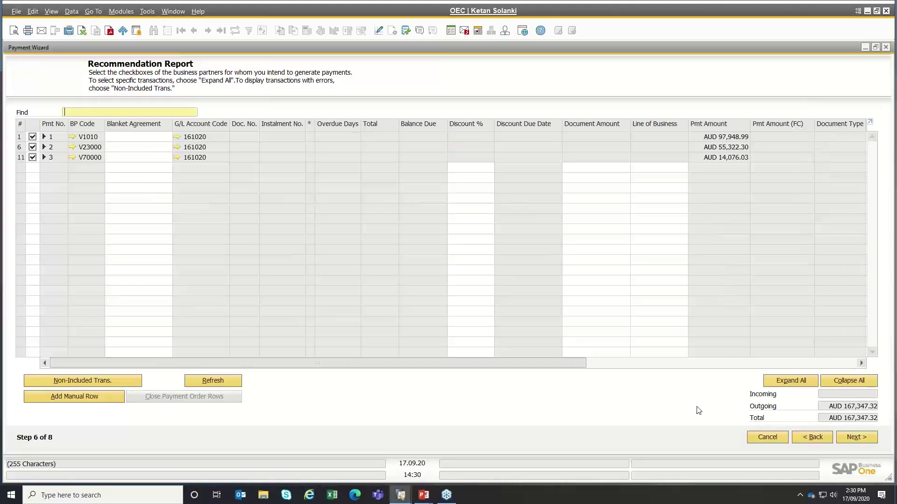
{"action": "left_click", "coordinate": [813, 437]}
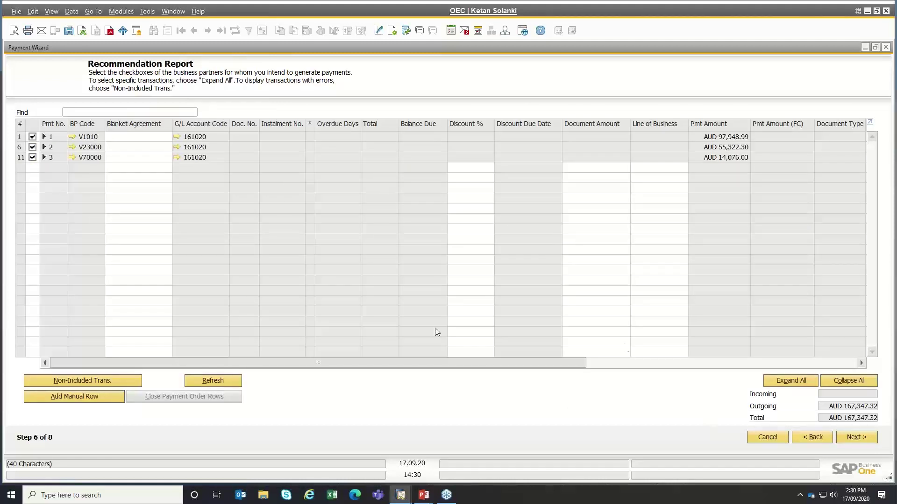
{"action": "left_click", "coordinate": [119, 380]}
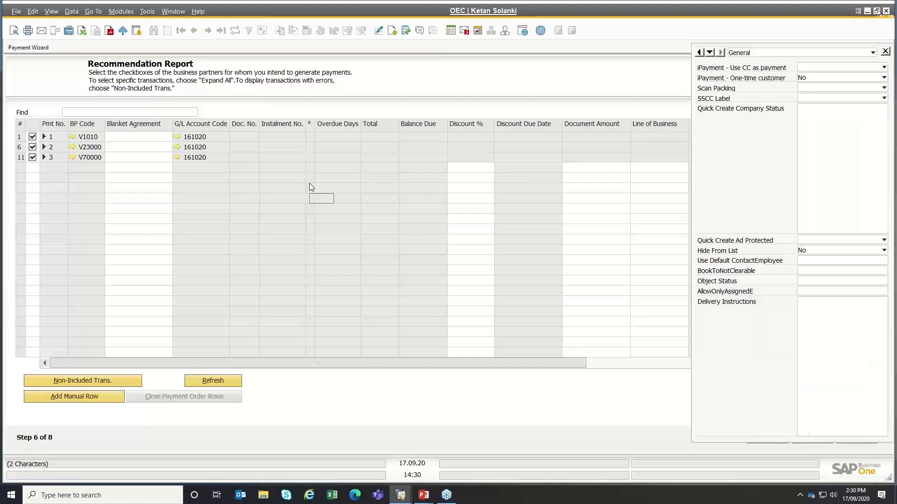
{"action": "key", "text": "Escape"}
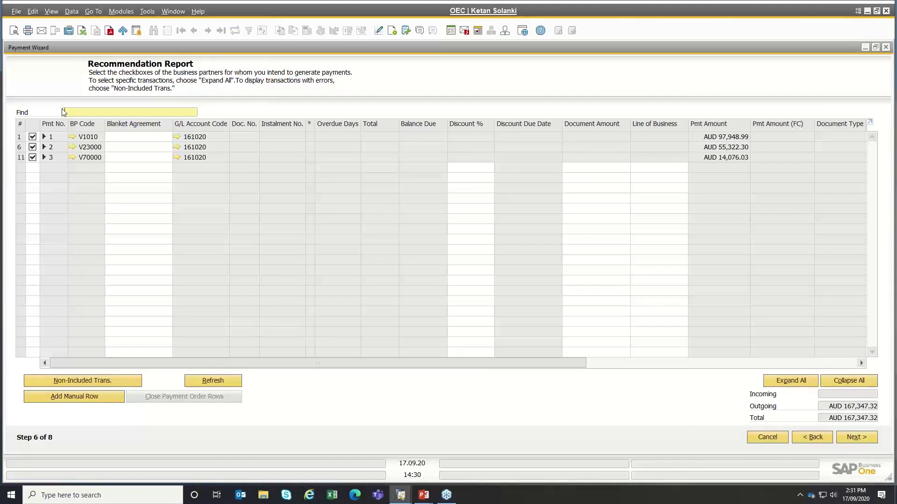
- Remove the payment block from Acme Associates (V10000) and save the supplier
{"action": "left_click", "coordinate": [72, 135]}
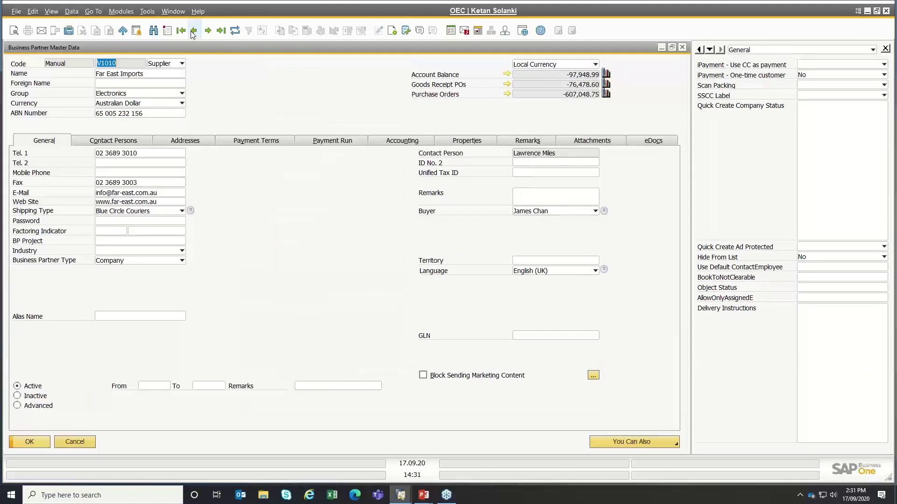
{"action": "left_click", "coordinate": [191, 32]}
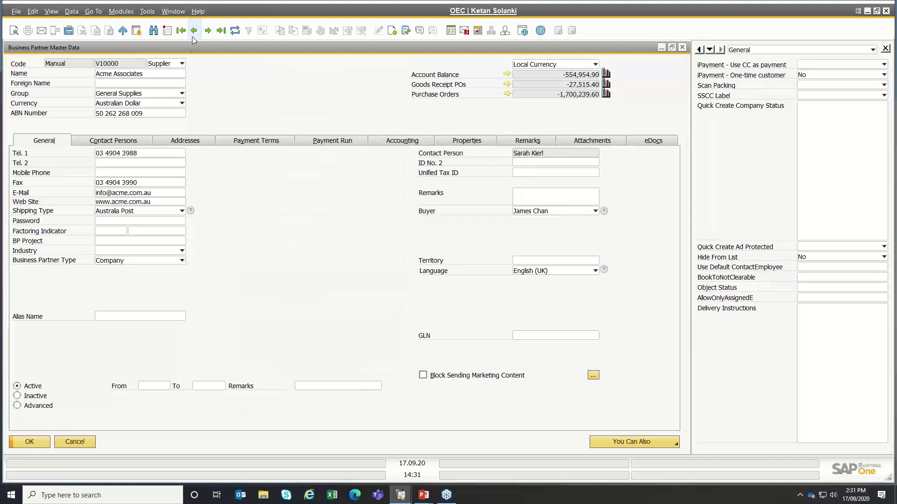
{"action": "left_click", "coordinate": [234, 141]}
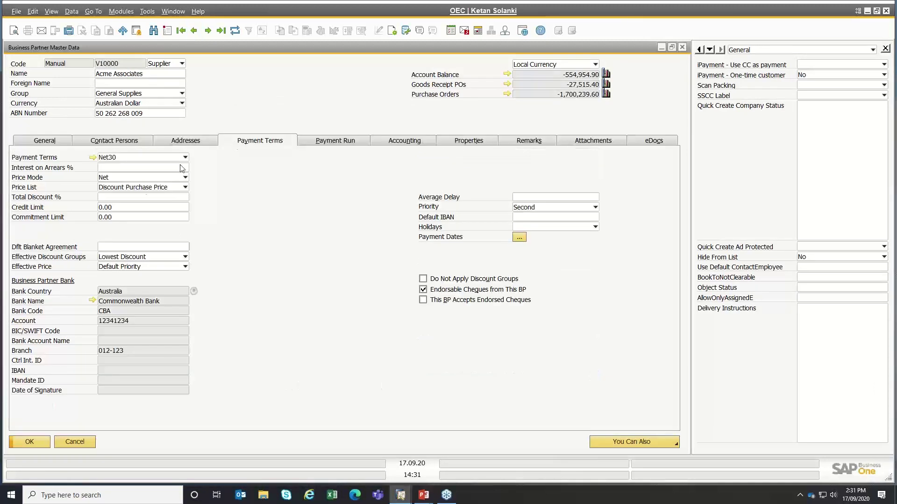
{"action": "left_click", "coordinate": [356, 140]}
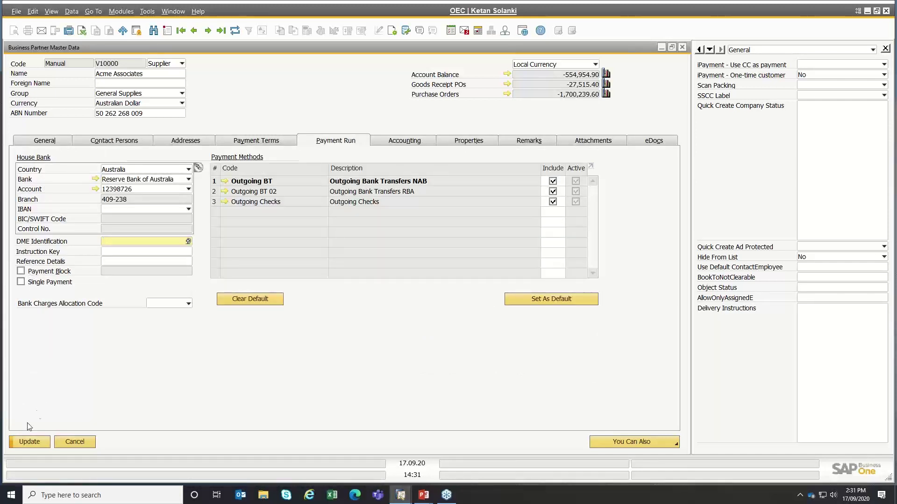
{"action": "left_click", "coordinate": [22, 441]}
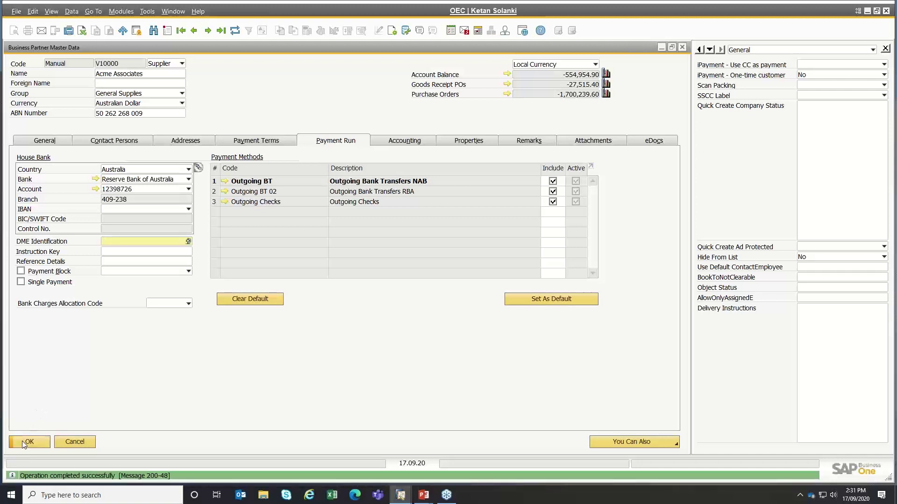
{"action": "left_click", "coordinate": [21, 441]}
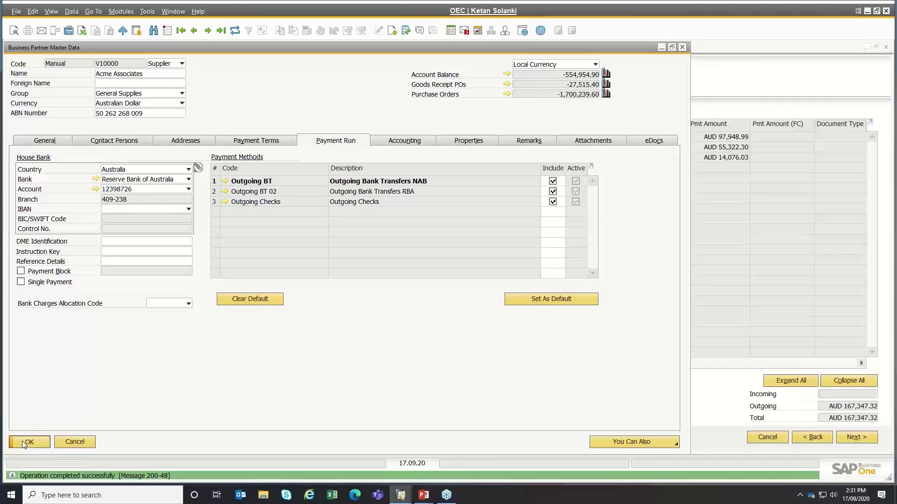
- Regenerate the recommendation report, expand all suppliers, and untick V10000's documents
{"action": "left_click", "coordinate": [822, 439]}
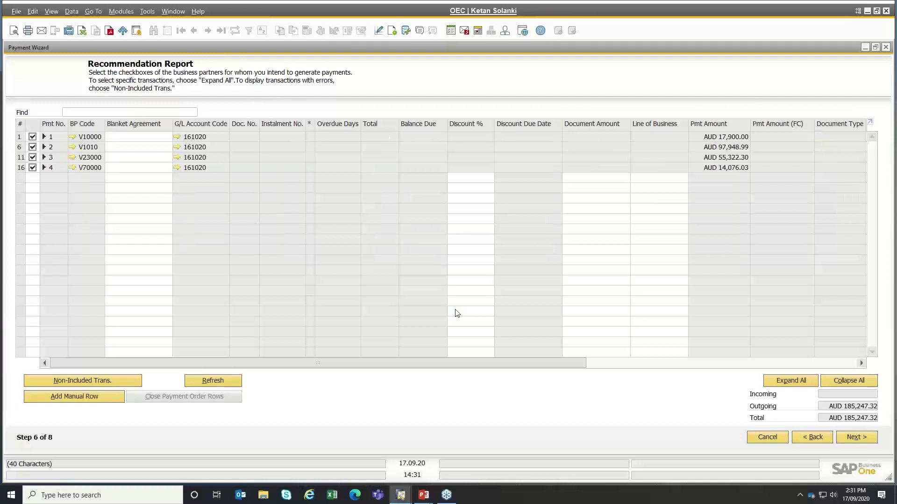
{"action": "left_click", "coordinate": [786, 385]}
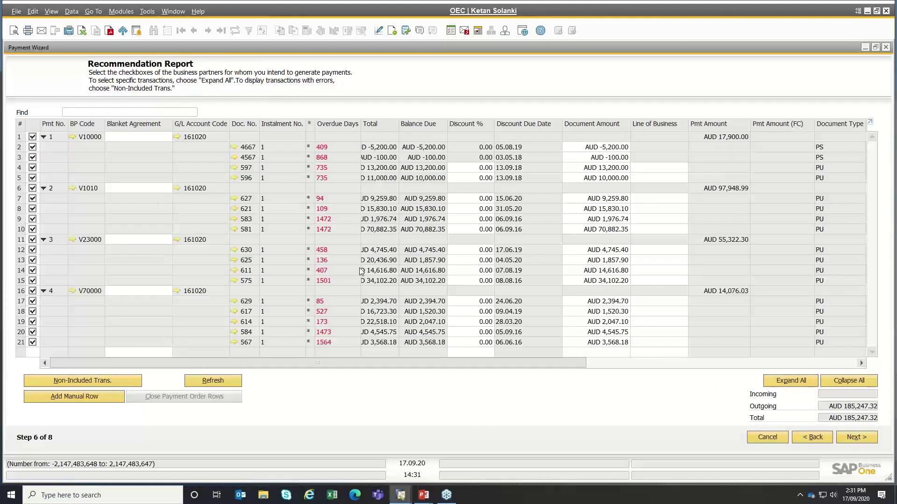
{"action": "left_click", "coordinate": [32, 136]}
- Untick all supplier groups and tick only invoices 597, 621, 627 and 625
{"action": "left_click", "coordinate": [33, 188]}
{"action": "left_click", "coordinate": [32, 240]}
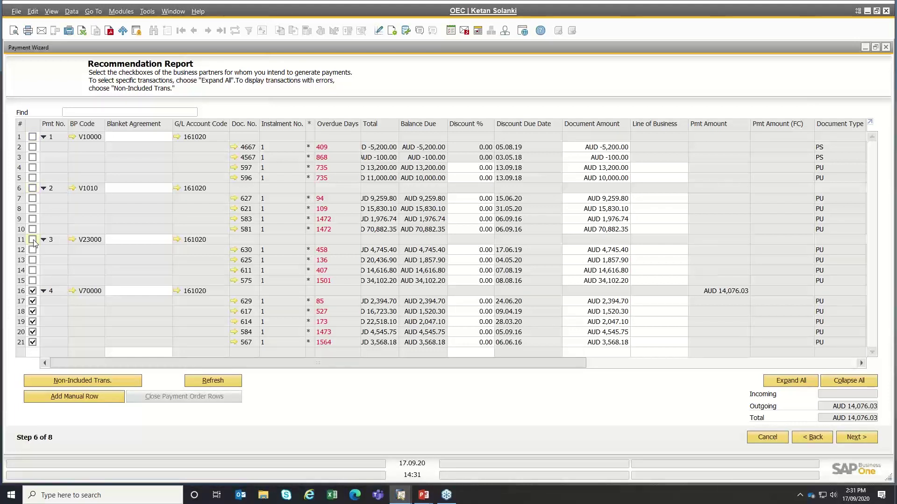
{"action": "left_click", "coordinate": [32, 291]}
{"action": "left_click", "coordinate": [32, 147]}
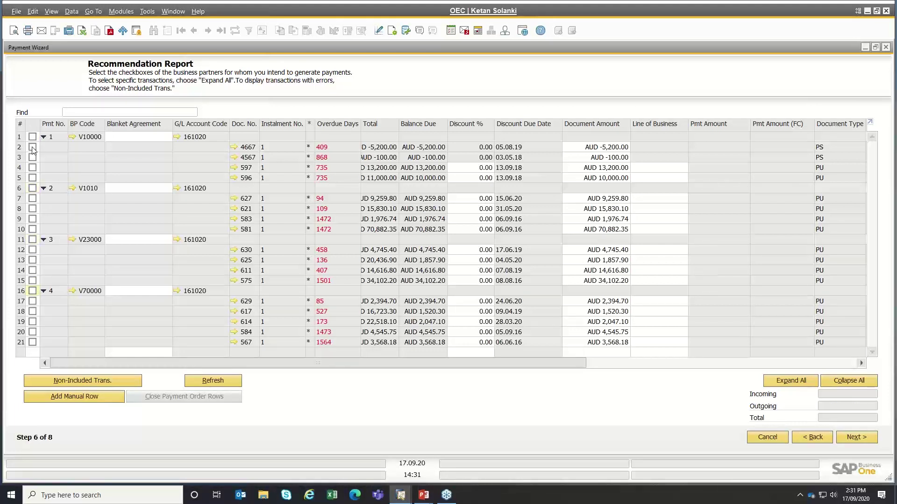
{"action": "left_click", "coordinate": [33, 158]}
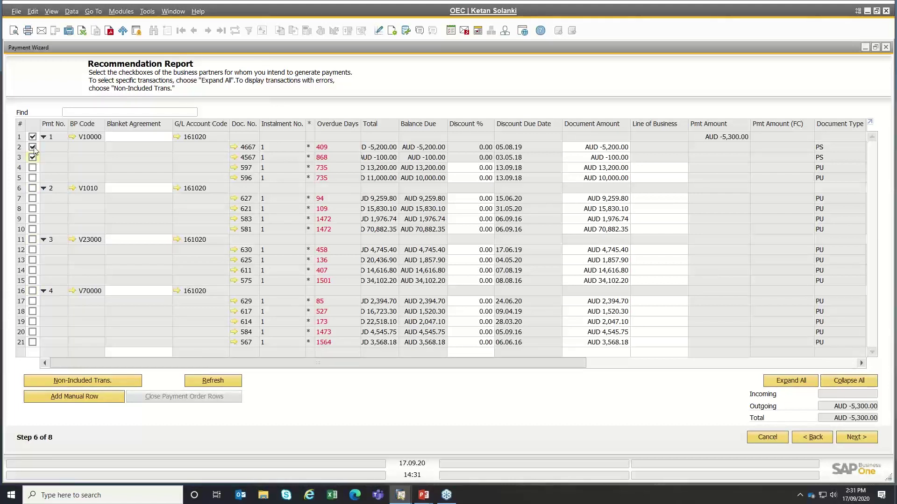
{"action": "left_click", "coordinate": [33, 148]}
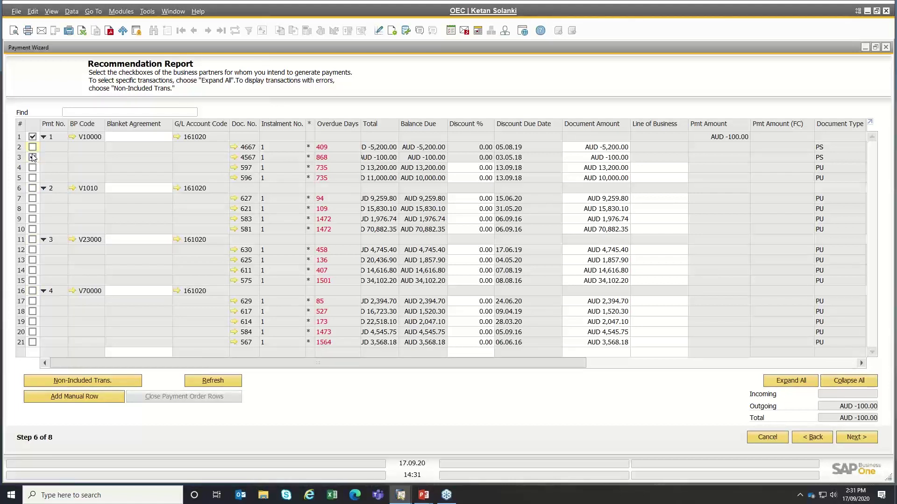
{"action": "left_click", "coordinate": [33, 158]}
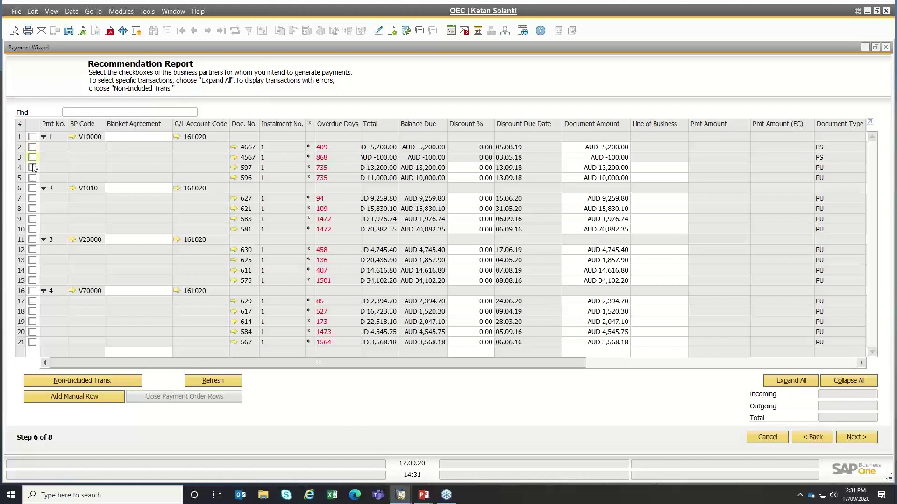
{"action": "left_click", "coordinate": [33, 167]}
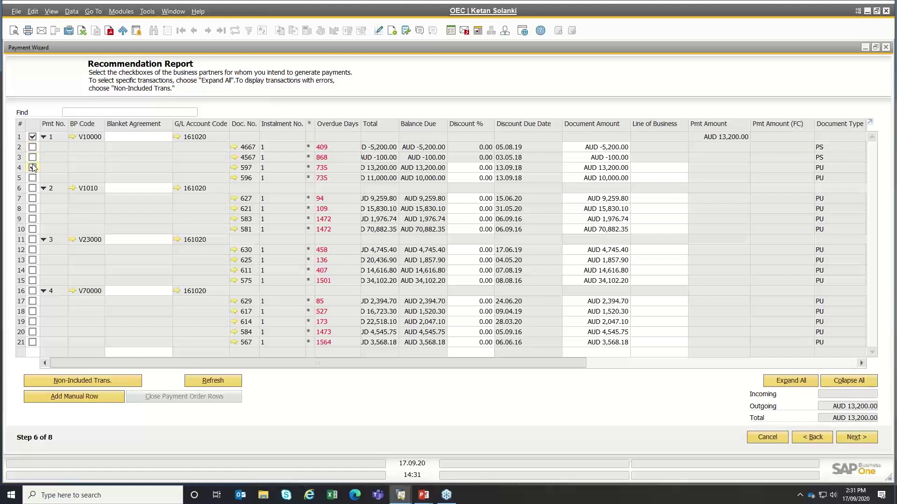
{"action": "left_click", "coordinate": [33, 209]}
{"action": "left_click", "coordinate": [33, 199]}
{"action": "left_click", "coordinate": [33, 261]}
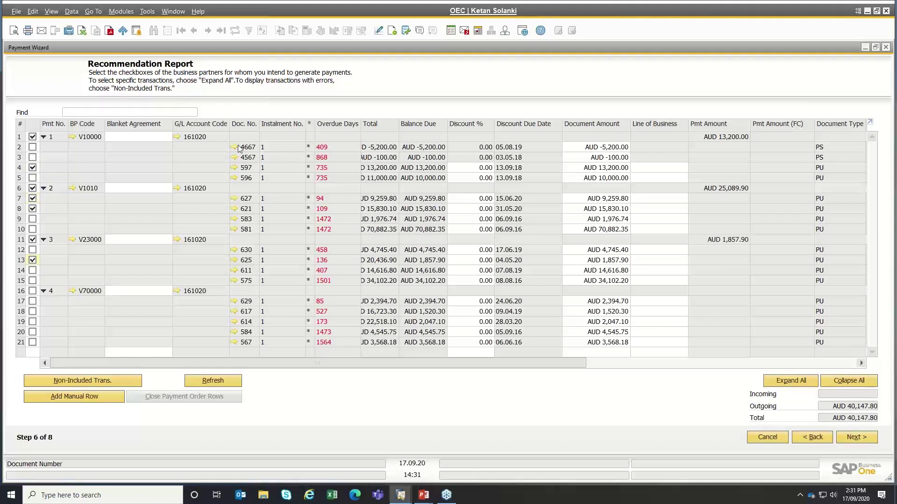
- Check the amounts of documents 596, 597, 627 and 621, then add a manual payment row
{"action": "left_click", "coordinate": [594, 178]}
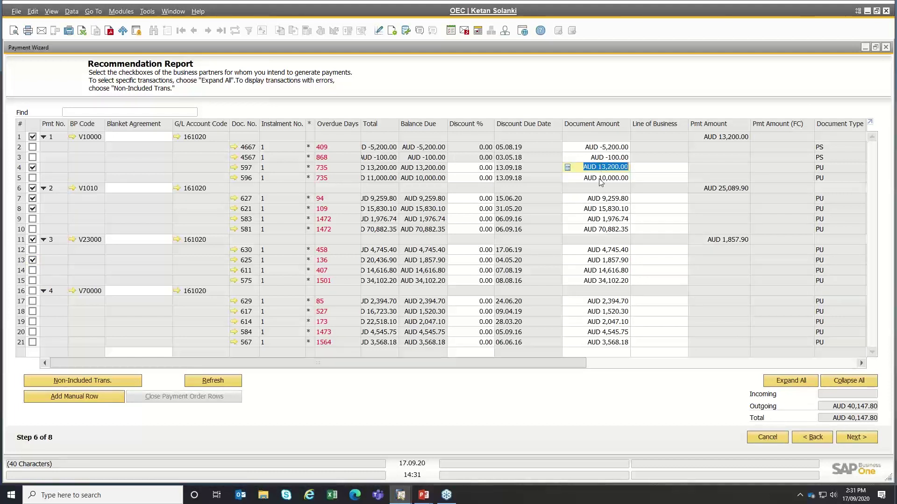
{"action": "left_click", "coordinate": [602, 168]}
{"action": "left_click", "coordinate": [599, 179]}
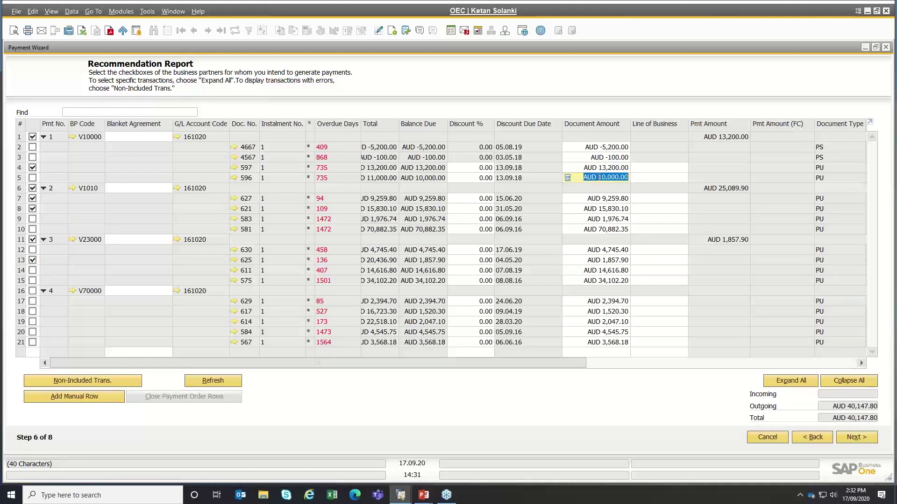
{"action": "left_click", "coordinate": [597, 199]}
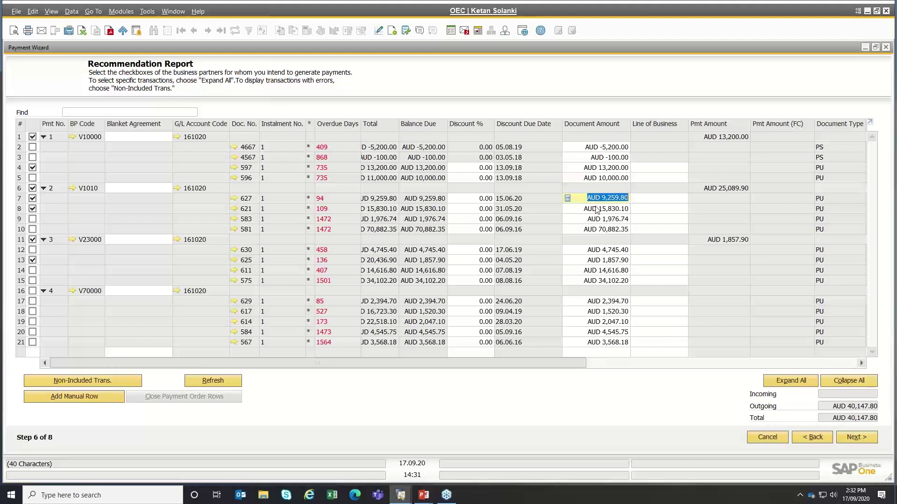
{"action": "left_click", "coordinate": [597, 208]}
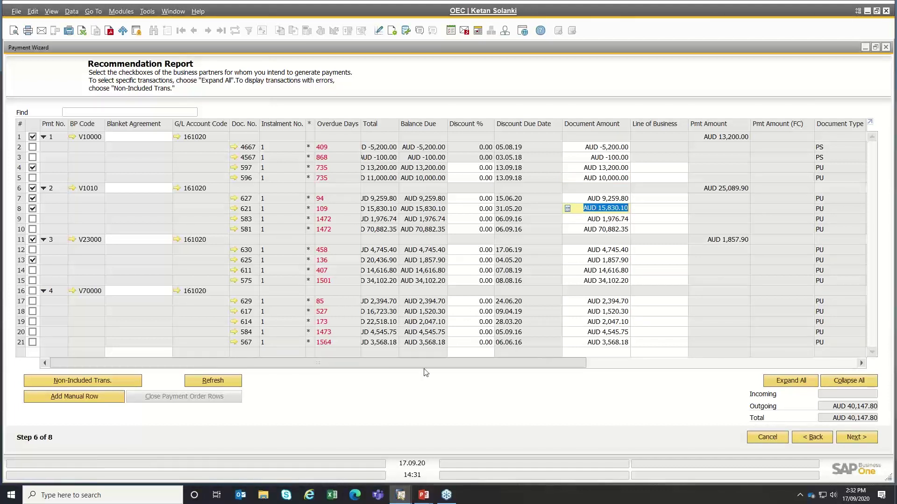
{"action": "left_click", "coordinate": [91, 398]}
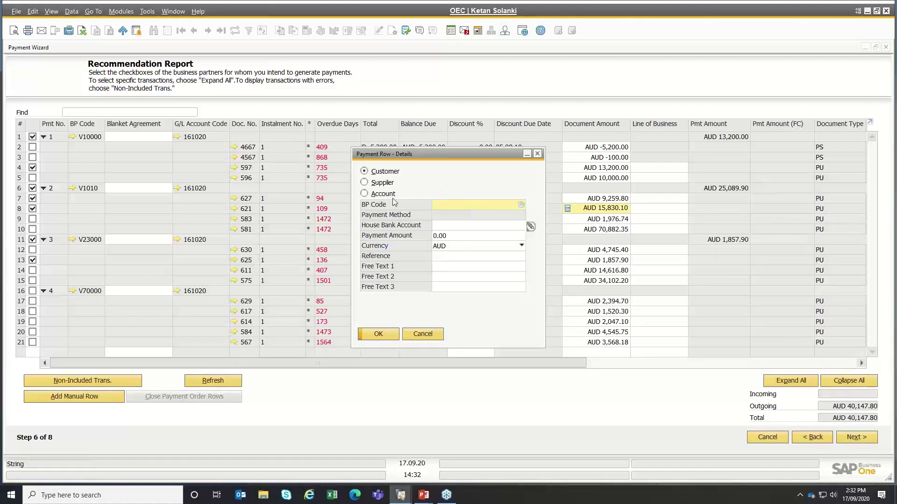
{"action": "key", "text": "Tab"}
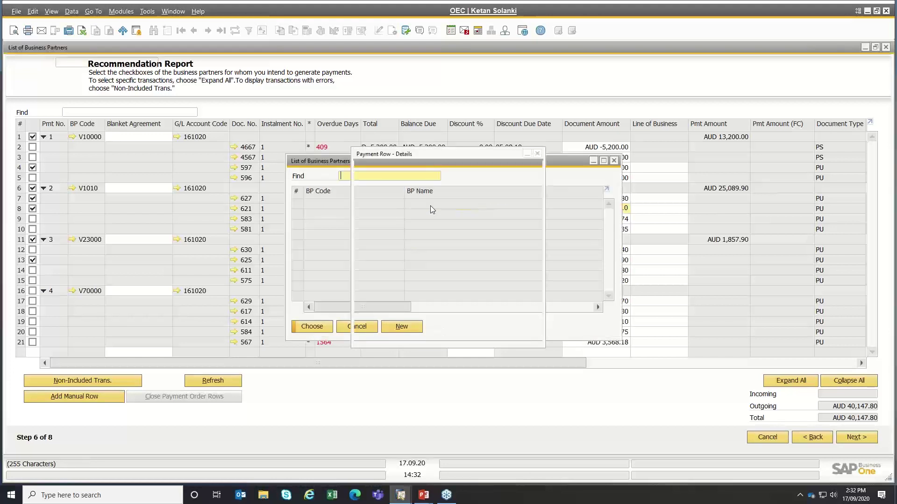
{"action": "double_click", "coordinate": [42, 93]}
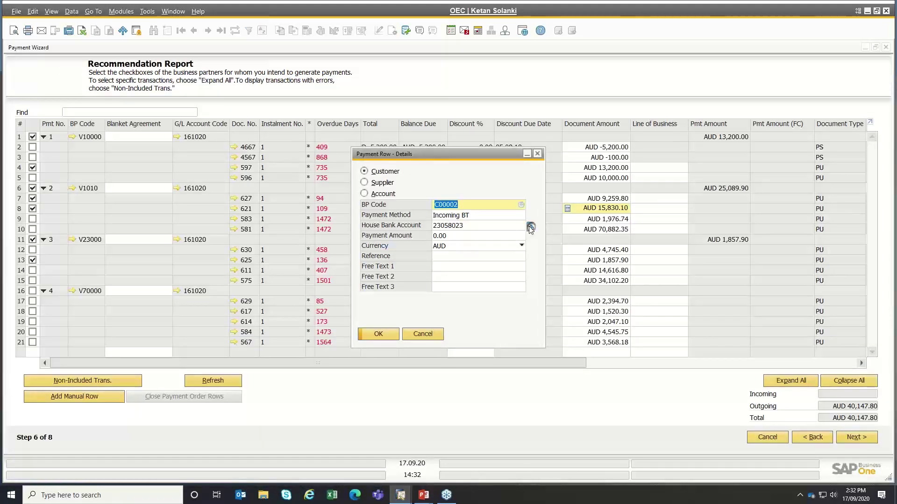
{"action": "left_click", "coordinate": [530, 226]}
{"action": "left_click", "coordinate": [333, 161]}
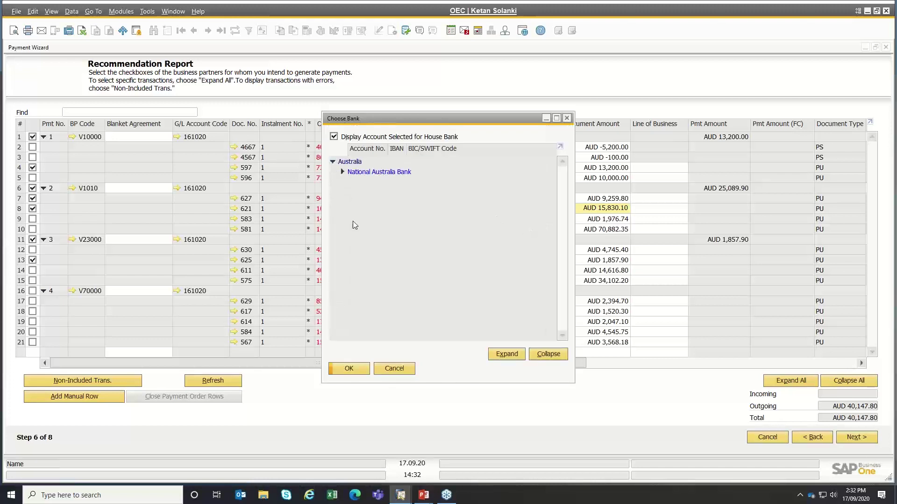
{"action": "left_click", "coordinate": [342, 172]}
{"action": "left_click", "coordinate": [362, 369]}
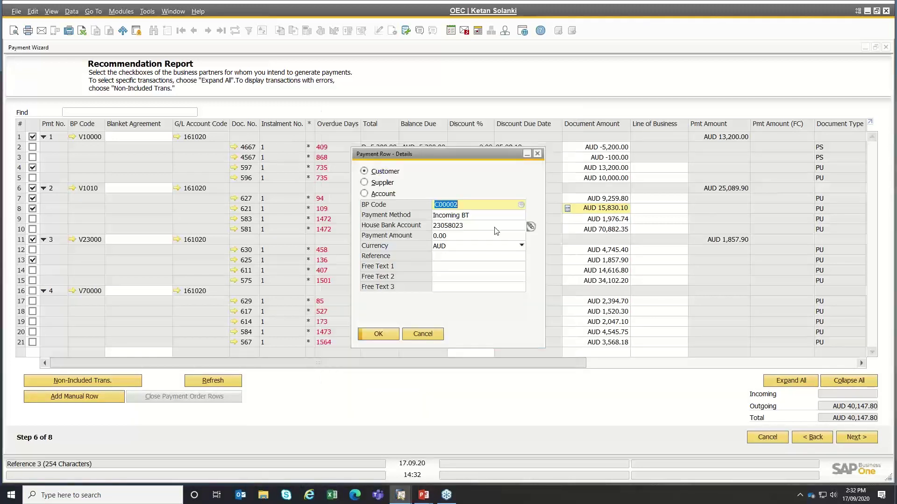
{"action": "left_click", "coordinate": [423, 334]}
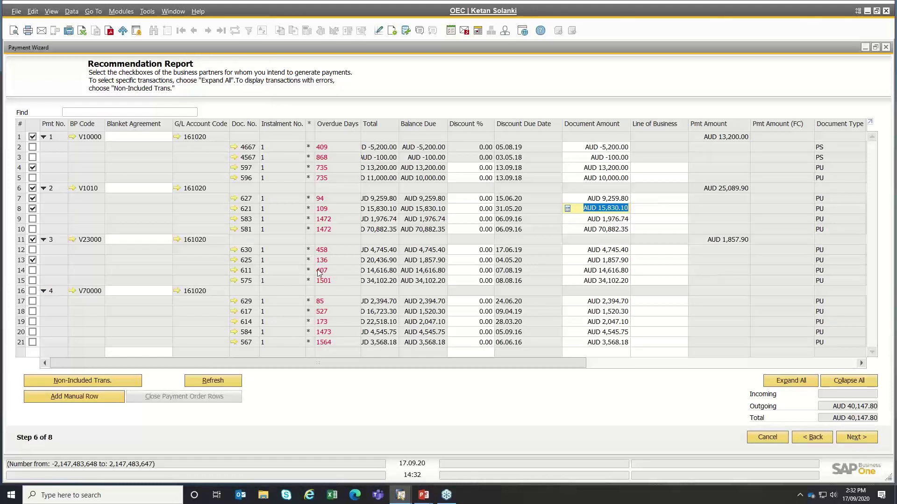
{"action": "left_click", "coordinate": [32, 208]}
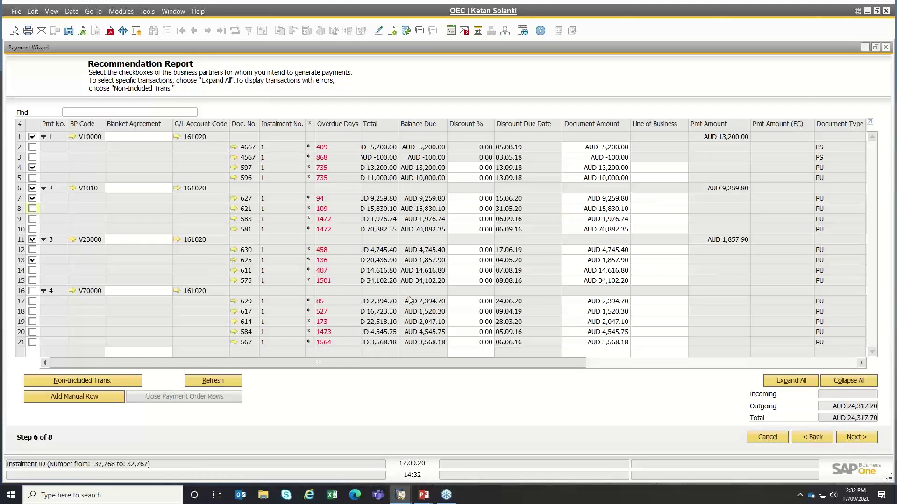
- Advance to Save Options with Execute Payment Run selected
{"action": "left_click", "coordinate": [868, 439]}
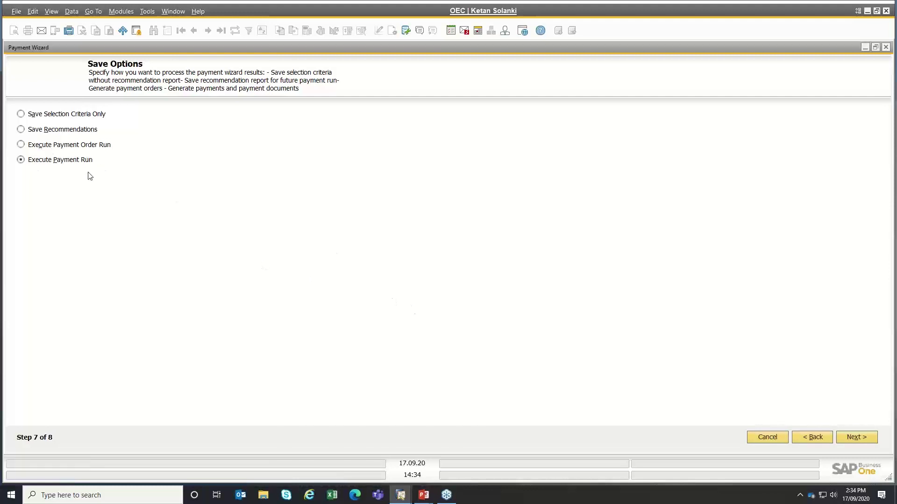
- Execute the payment run and confirm generating its payment documents
{"action": "key", "text": "ctrl"}
{"action": "key", "text": "ctrl"}
{"action": "left_click", "coordinate": [853, 438]}
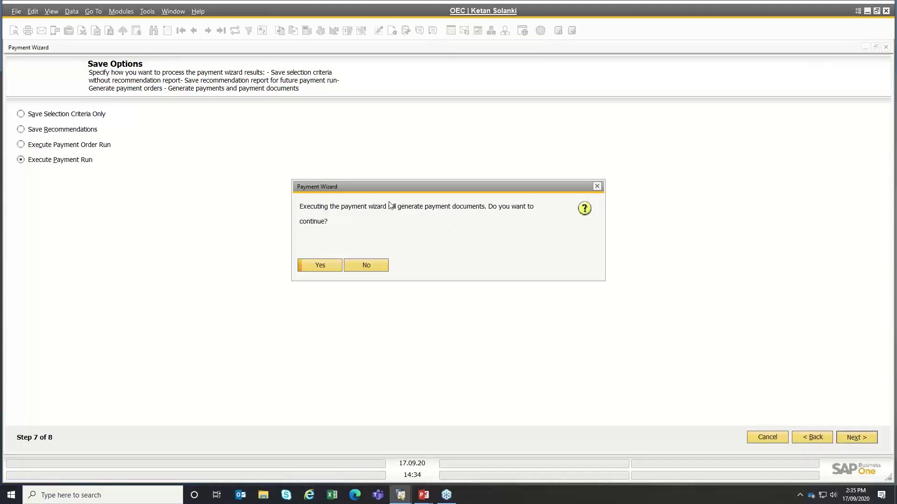
{"action": "left_click", "coordinate": [320, 266]}
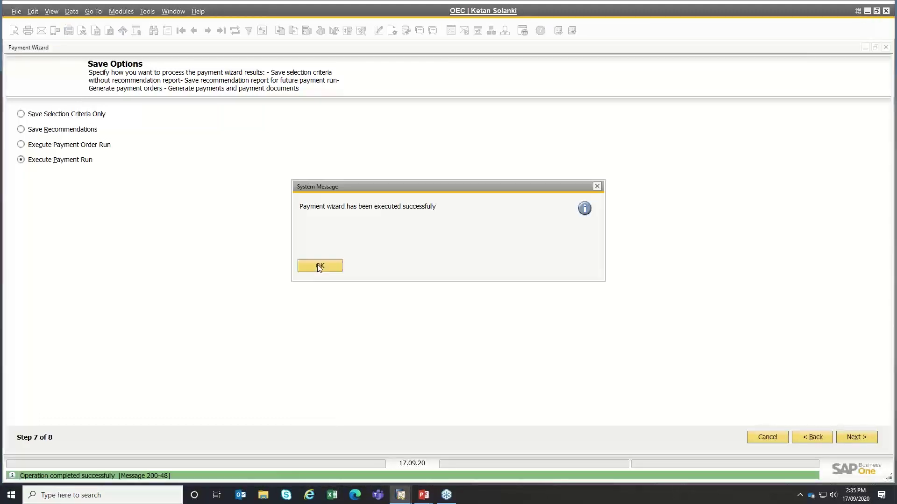
- Reach the run summary and check the bank transfer report, including outgoing payment 518 for V10000
{"action": "left_click", "coordinate": [311, 270]}
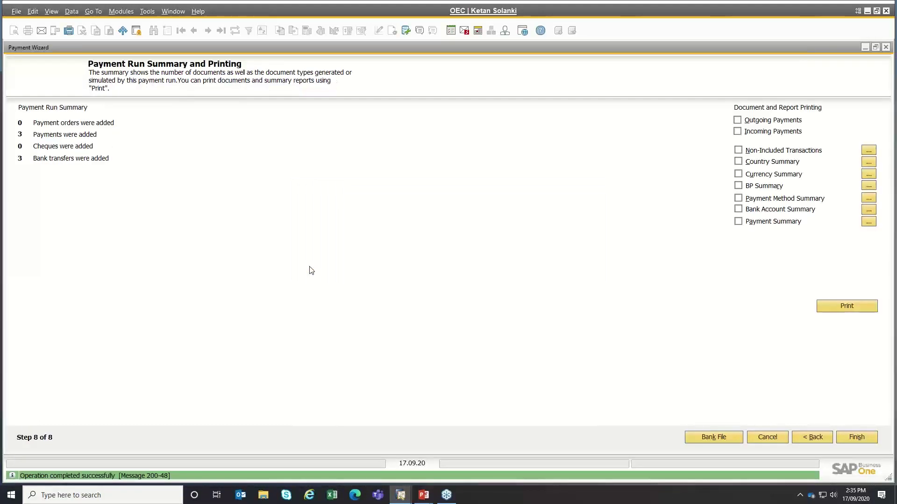
{"action": "left_click", "coordinate": [868, 221]}
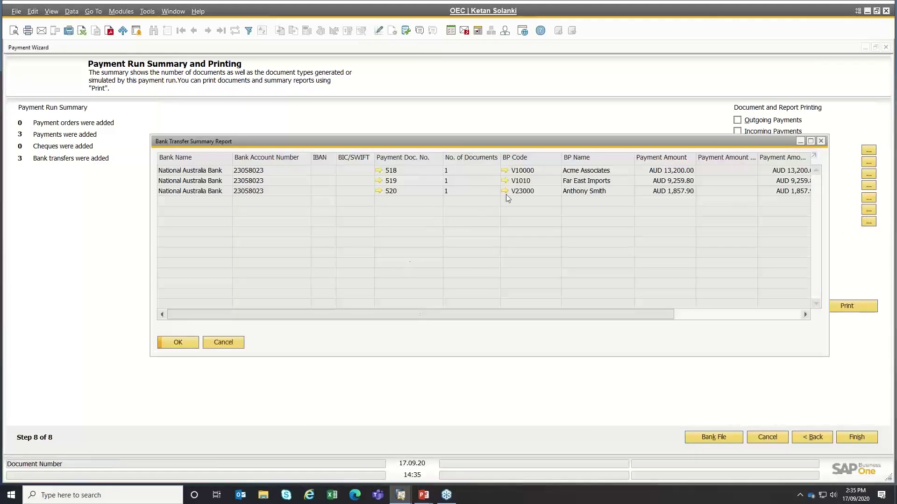
{"action": "left_click", "coordinate": [379, 171]}
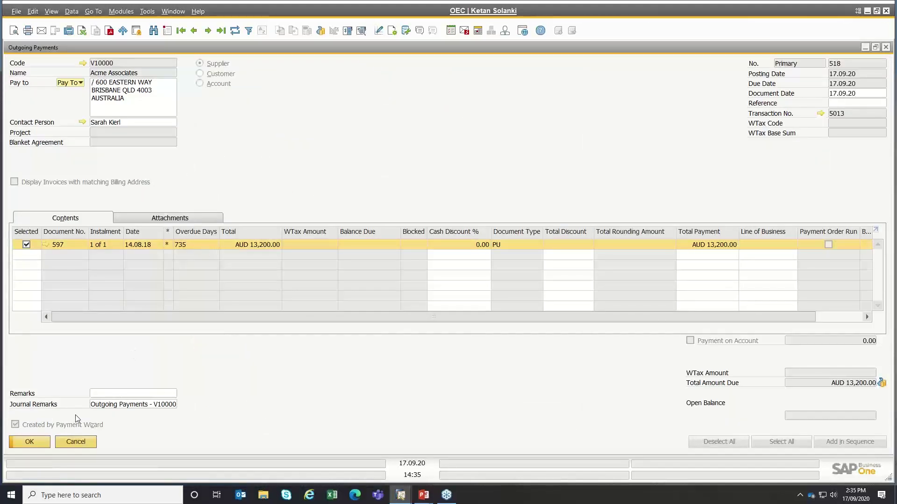
{"action": "key", "text": "ctrl"}
{"action": "left_click", "coordinate": [79, 442]}
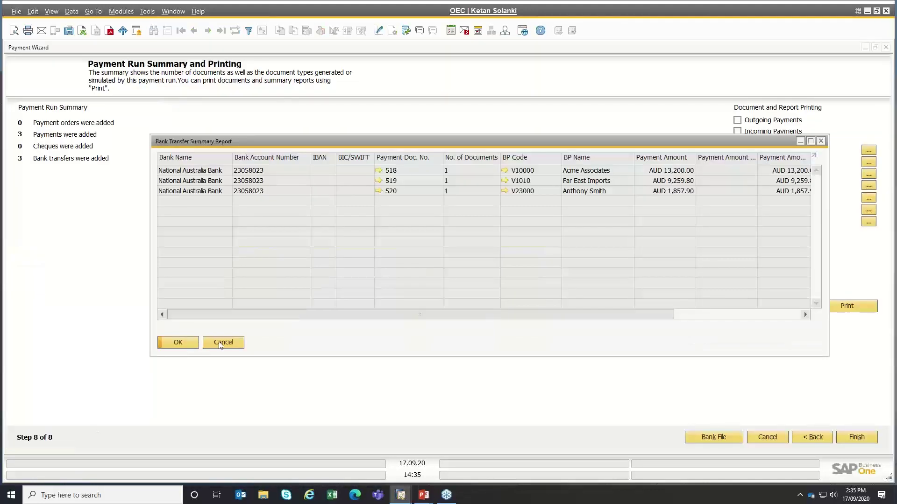
{"action": "left_click", "coordinate": [223, 342]}
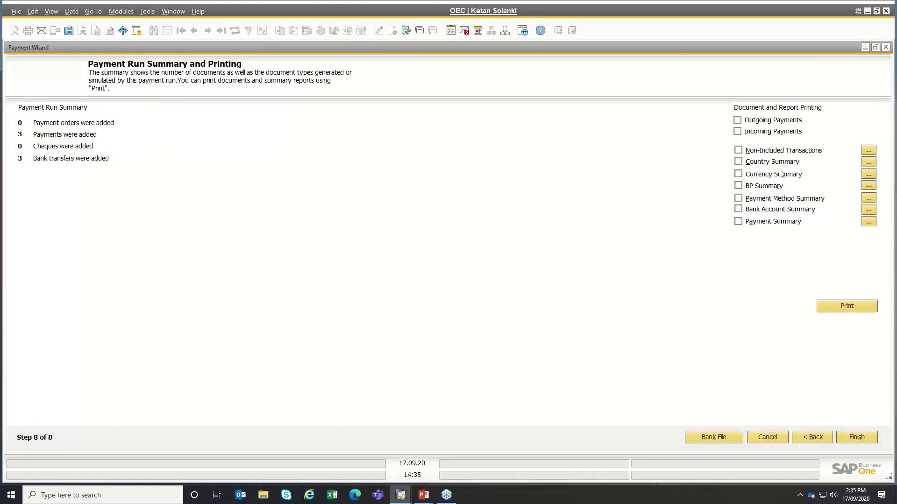
- Review the bank account and payment method summary reports
{"action": "left_click", "coordinate": [869, 209]}
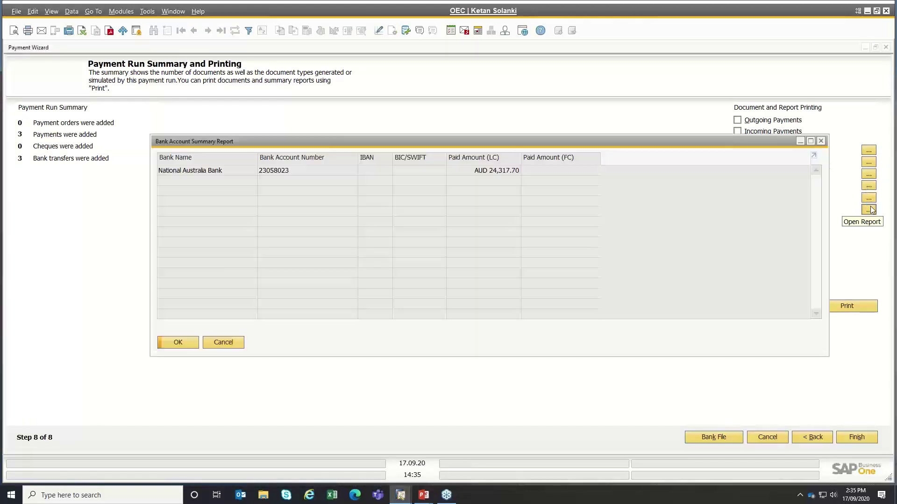
{"action": "left_click", "coordinate": [821, 141]}
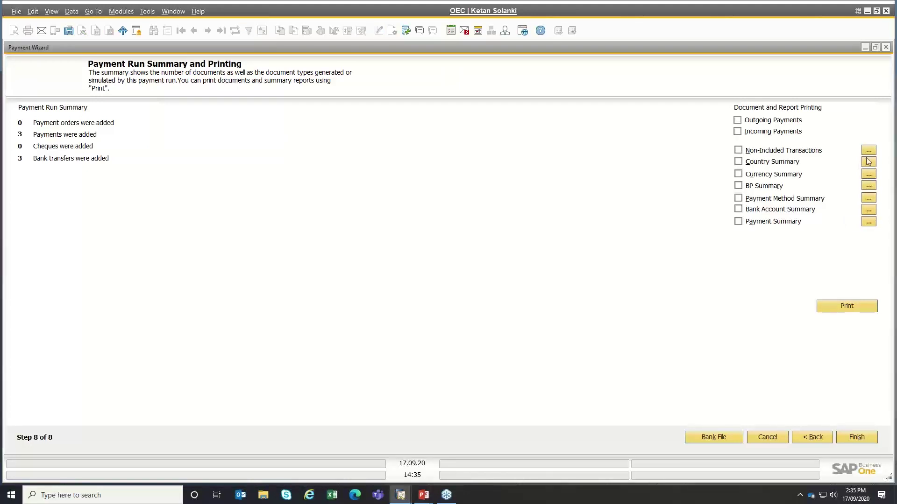
{"action": "left_click", "coordinate": [867, 199]}
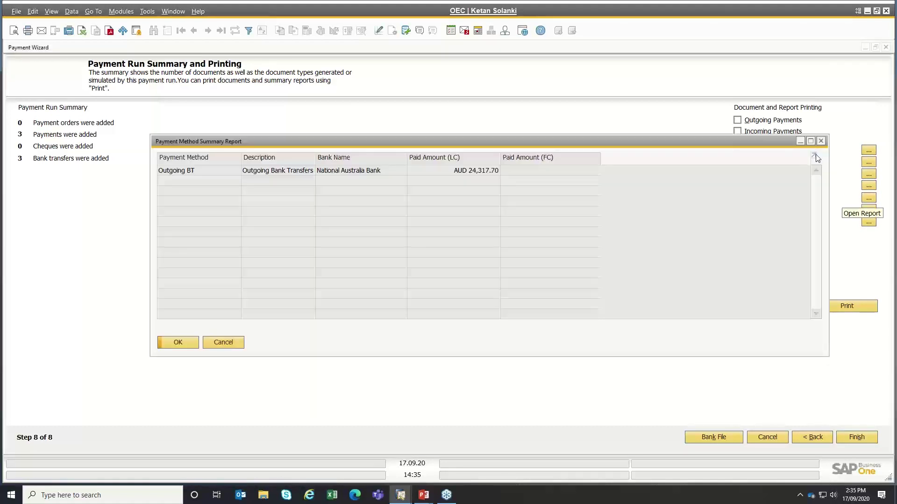
{"action": "left_click", "coordinate": [820, 142]}
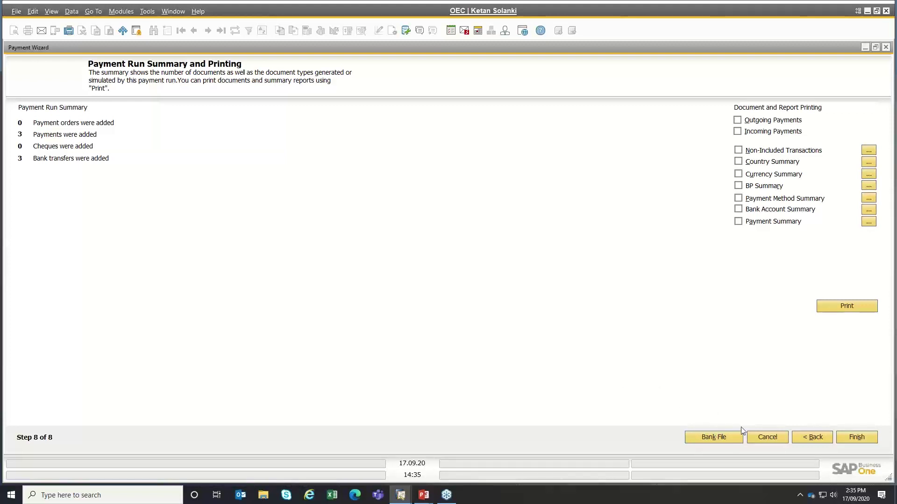
- Test-run the bank file and read the protocol error: empty payment reference on AP invoice 1
{"action": "left_click", "coordinate": [718, 436]}
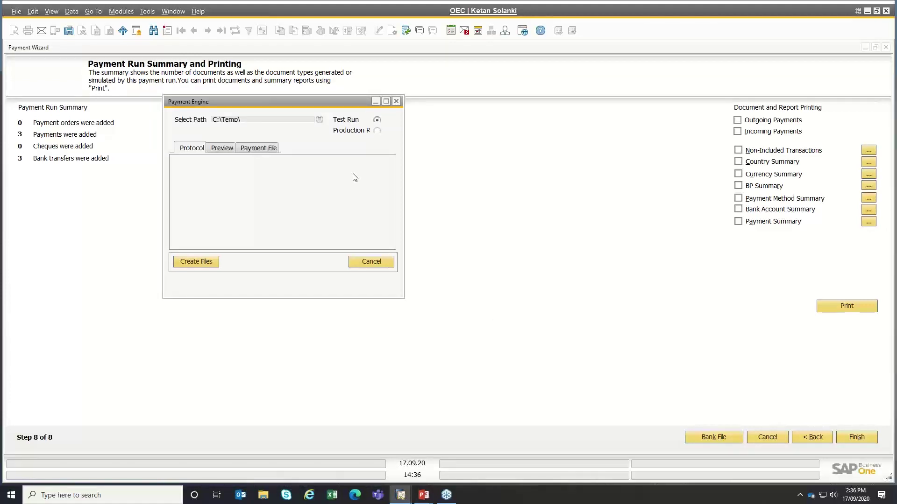
{"action": "left_click", "coordinate": [190, 263]}
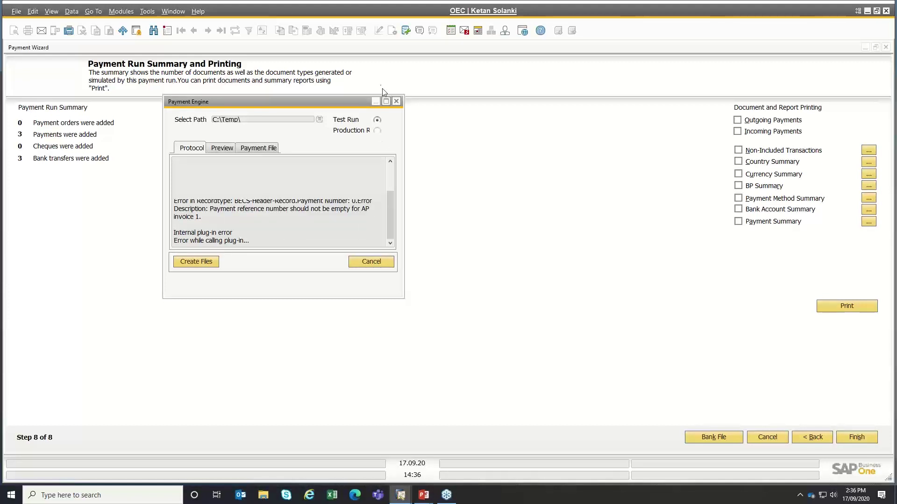
{"action": "left_click", "coordinate": [386, 102]}
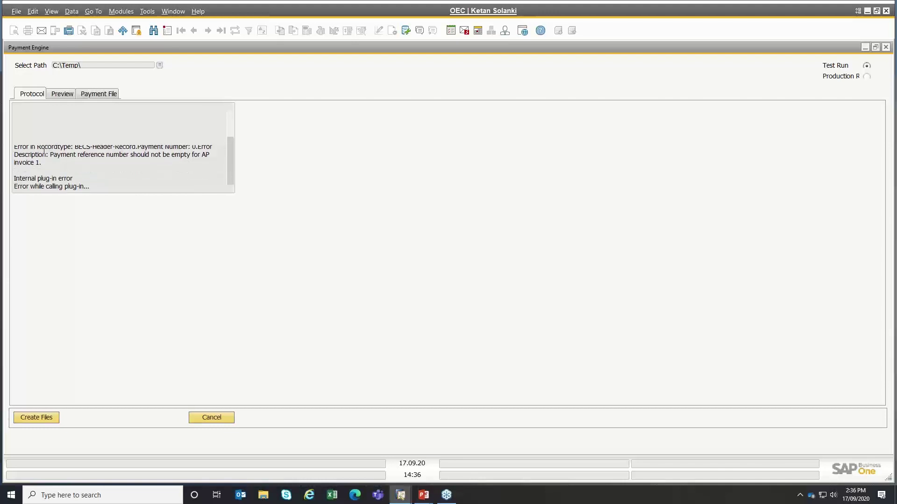
{"action": "left_click_drag", "start_coordinate": [58, 151], "coordinate": [2, 109]}
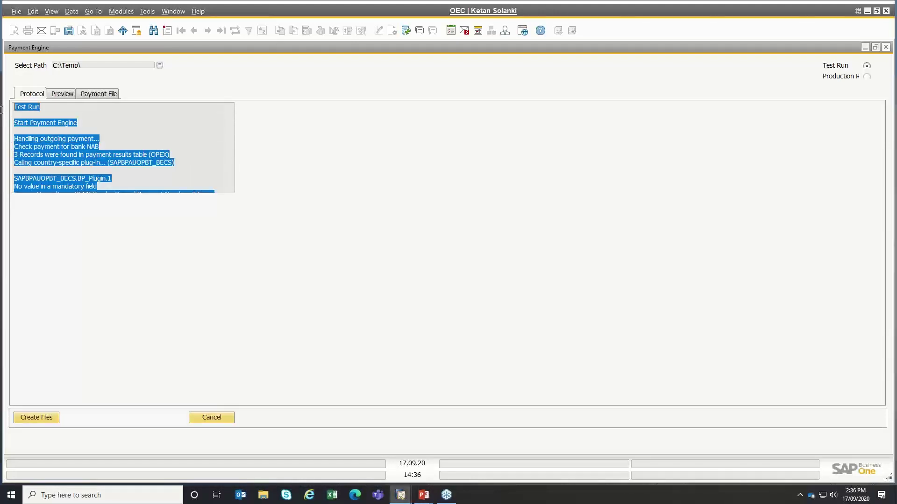
{"action": "left_click", "coordinate": [53, 185]}
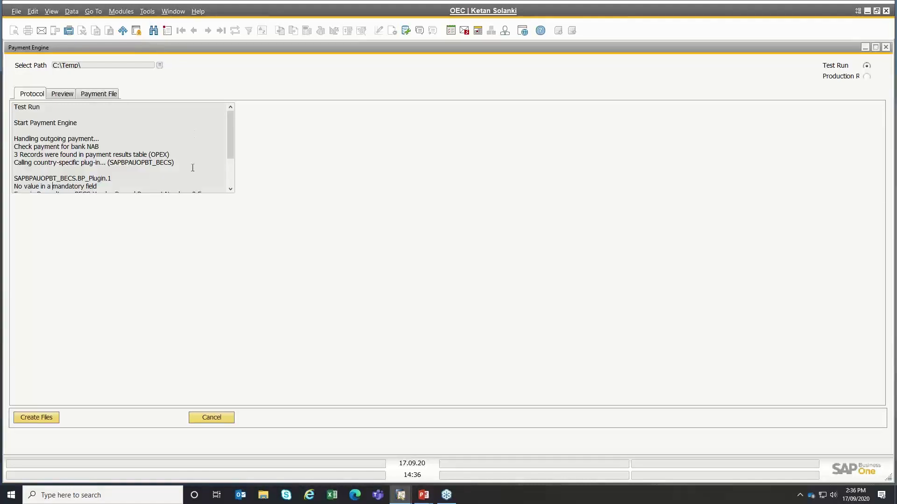
{"action": "left_click", "coordinate": [231, 175]}
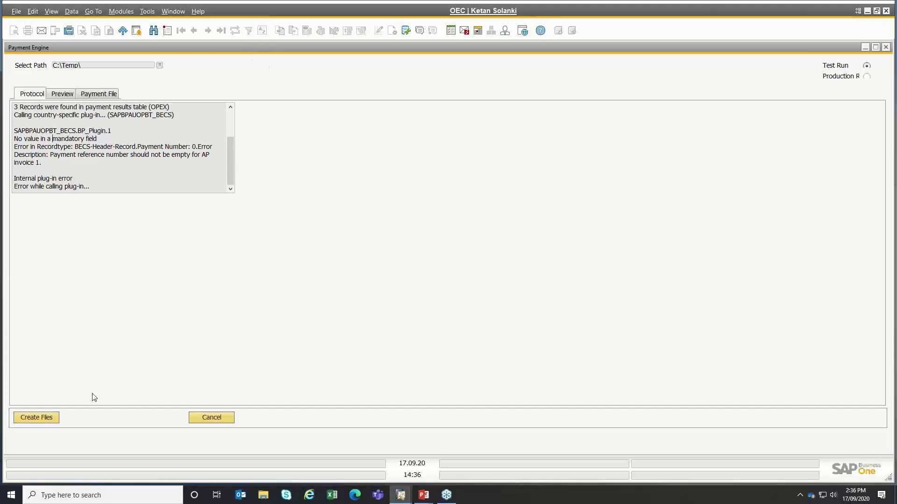
{"action": "left_click", "coordinate": [204, 419]}
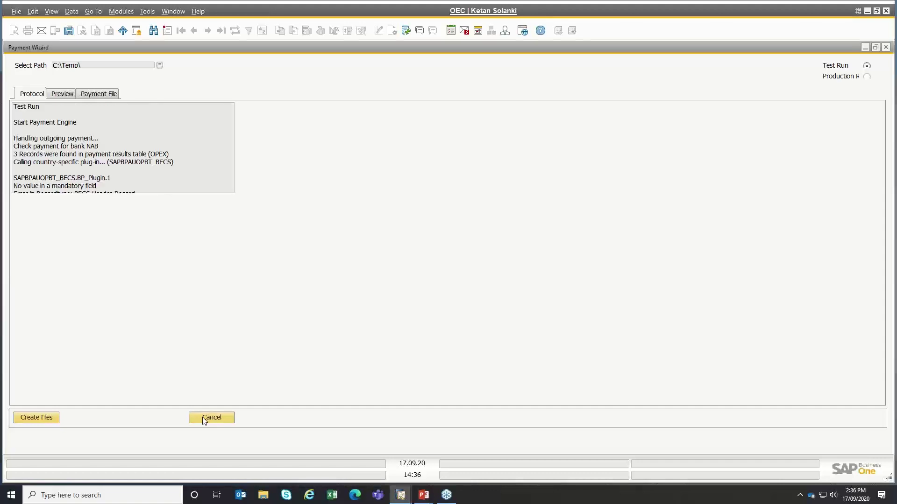
{"action": "left_click", "coordinate": [809, 437]}
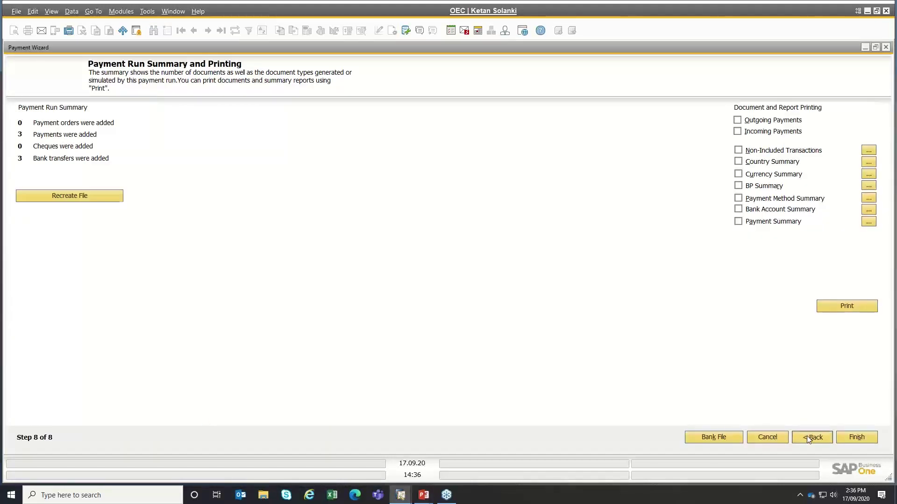
- Save supplier reference number 435435 on AP invoice 597 for V10000
{"action": "left_click", "coordinate": [808, 438]}
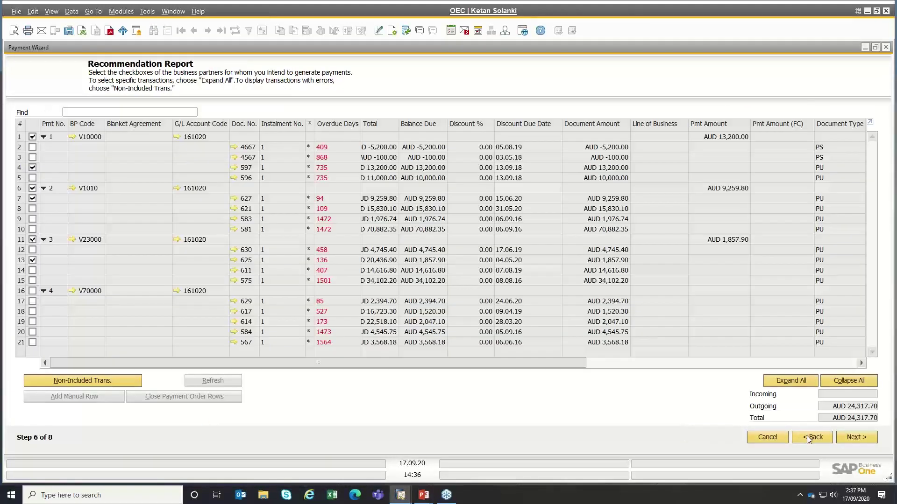
{"action": "left_click", "coordinate": [234, 168]}
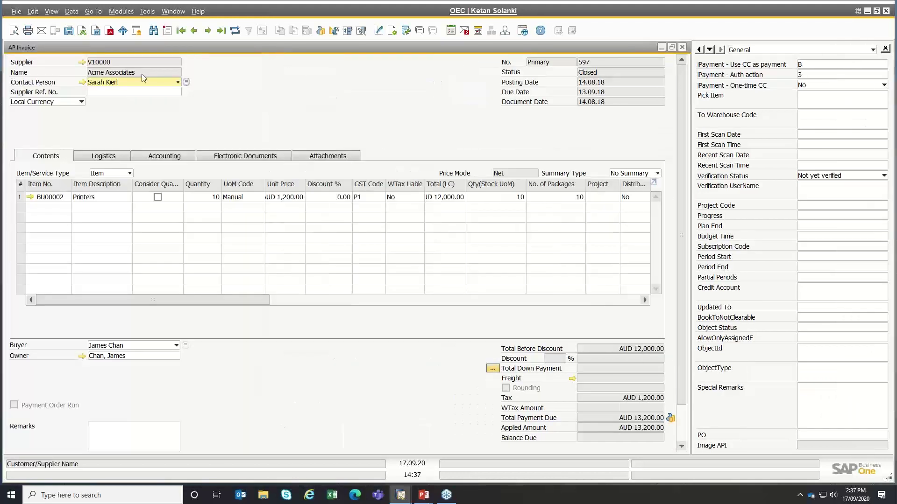
{"action": "left_click", "coordinate": [116, 92]}
{"action": "type", "text": "435435"}
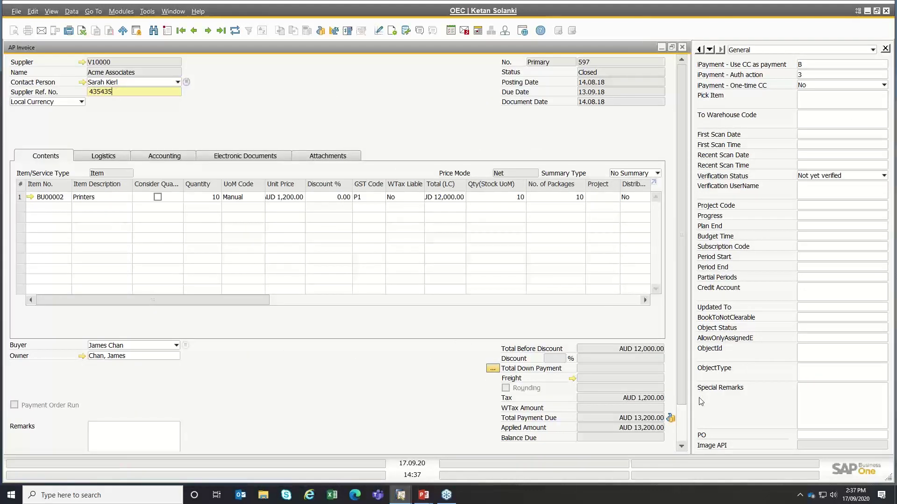
{"action": "scroll", "coordinate": [681, 409], "scroll_direction": "down", "scroll_amount": 2}
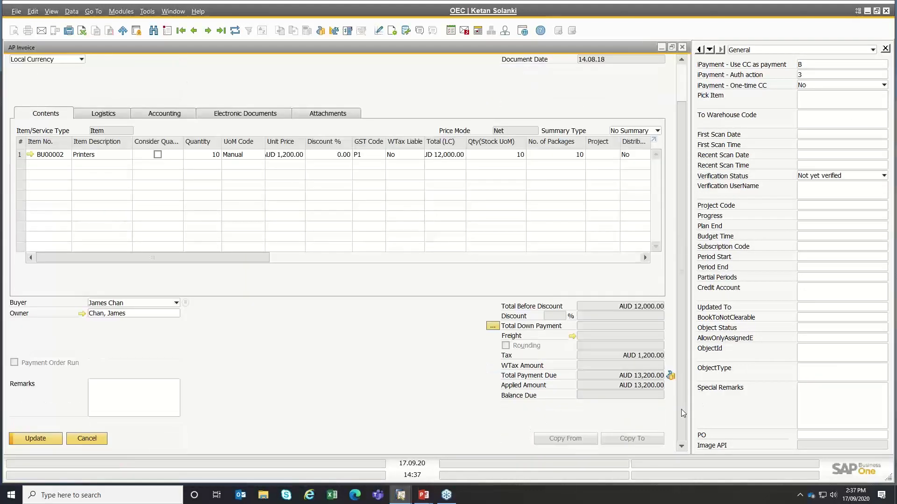
{"action": "left_click", "coordinate": [26, 439]}
{"action": "left_click", "coordinate": [32, 439]}
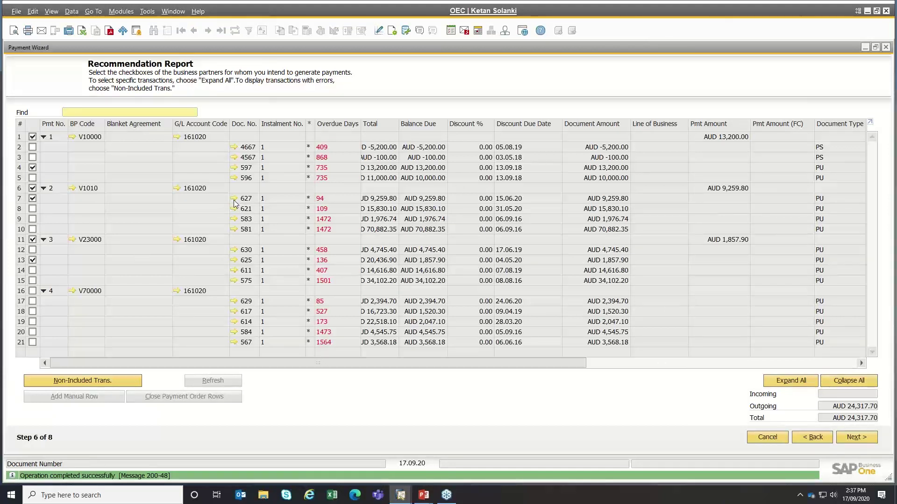
- Save supplier references 'rwtw' on AP invoice 627 and 'eeqr' on AP invoice 625
{"action": "left_click", "coordinate": [234, 200]}
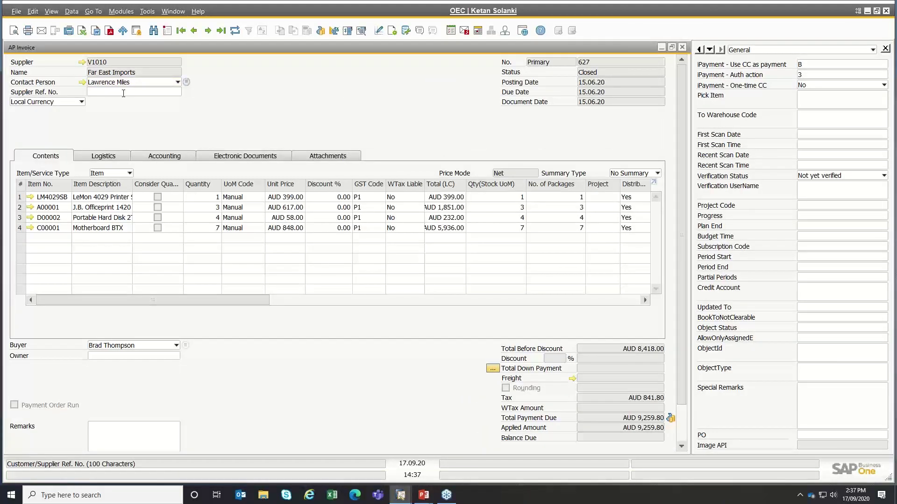
{"action": "left_click", "coordinate": [123, 94]}
{"action": "type", "text": "rwtw"}
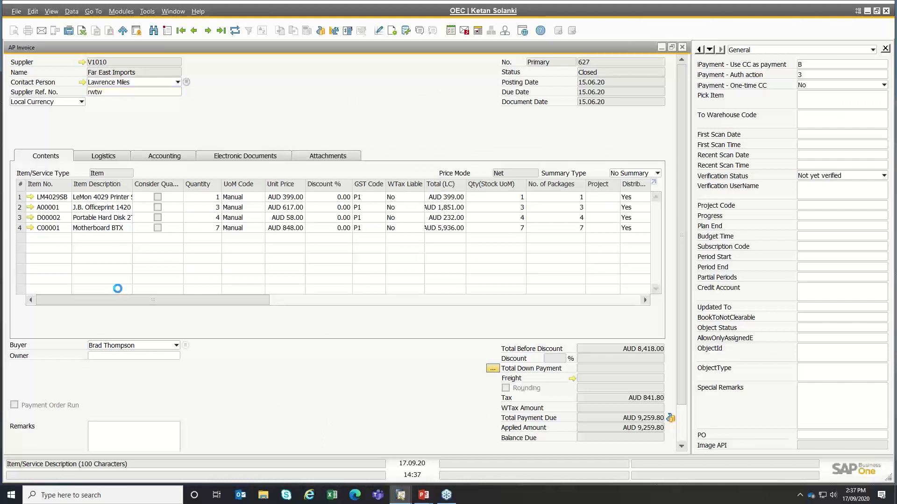
{"action": "key", "text": "Return"}
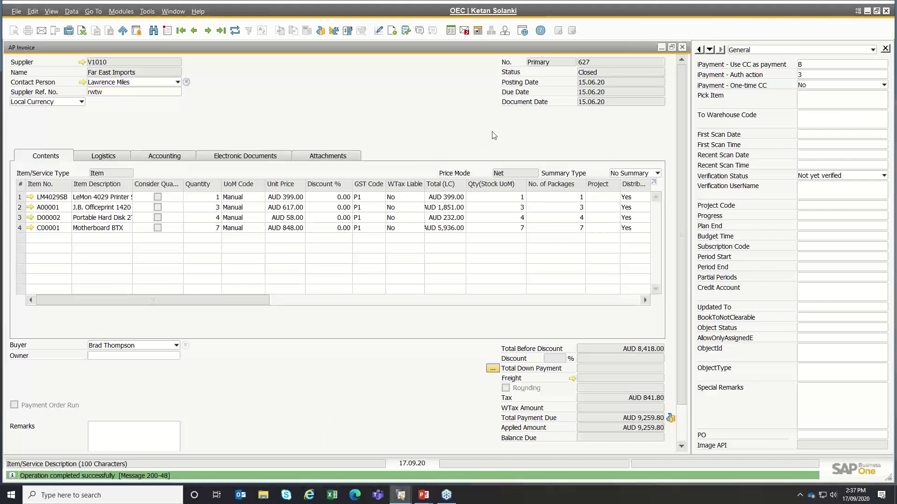
{"action": "left_click", "coordinate": [682, 48]}
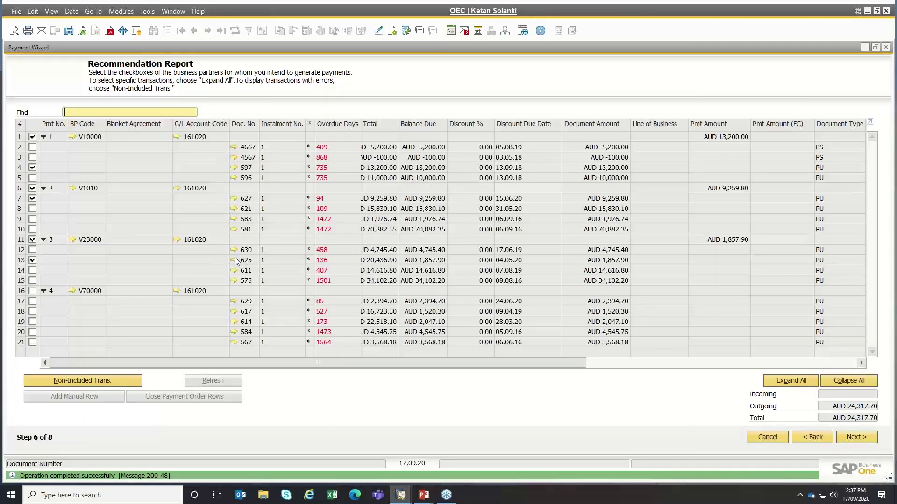
{"action": "left_click", "coordinate": [234, 260]}
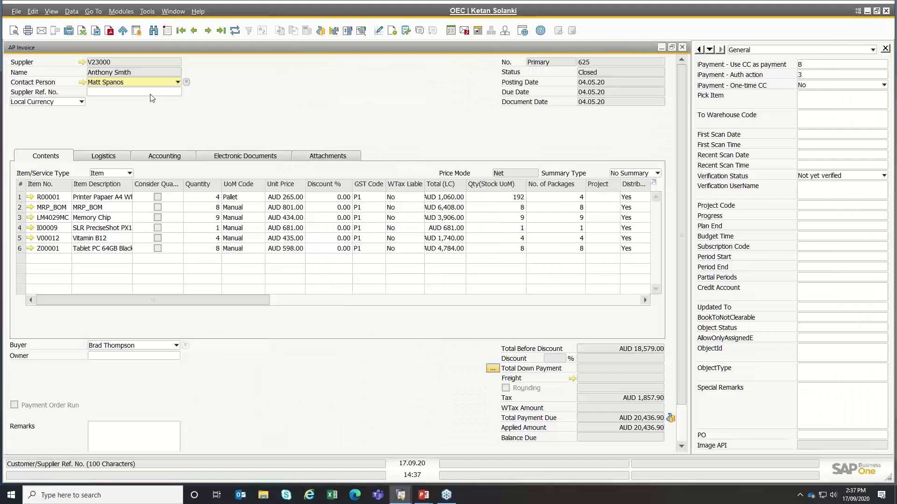
{"action": "left_click", "coordinate": [150, 95]}
{"action": "type", "text": "eeqr"}
{"action": "key", "text": "Return"}
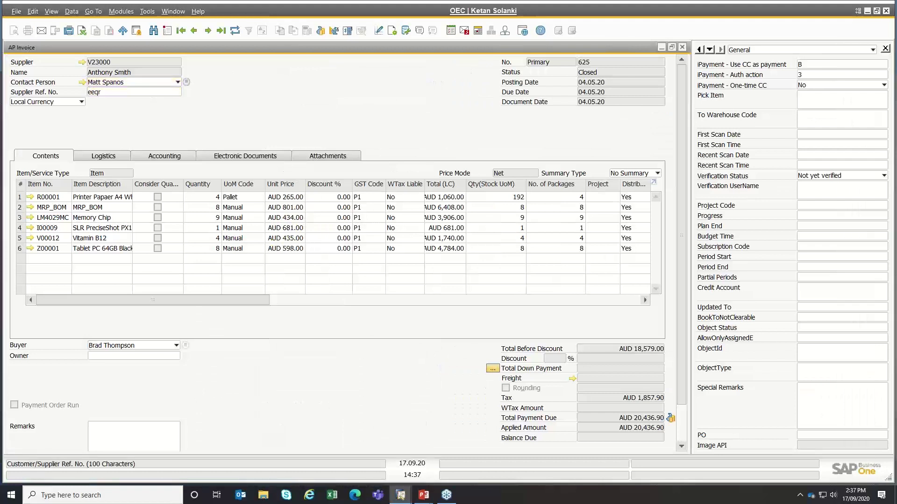
{"action": "left_click", "coordinate": [683, 48]}
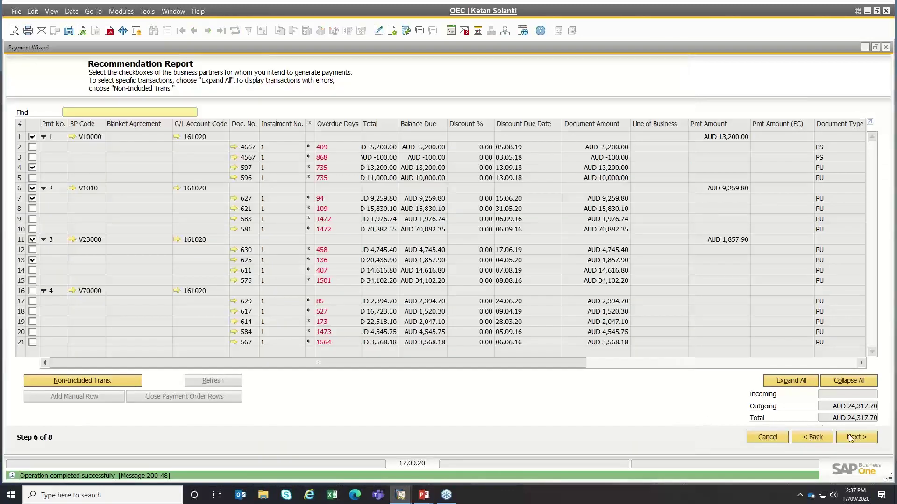
- Execute the payment run and recreate the OPEX payment results table, confirming the overwrite
{"action": "left_click", "coordinate": [856, 437]}
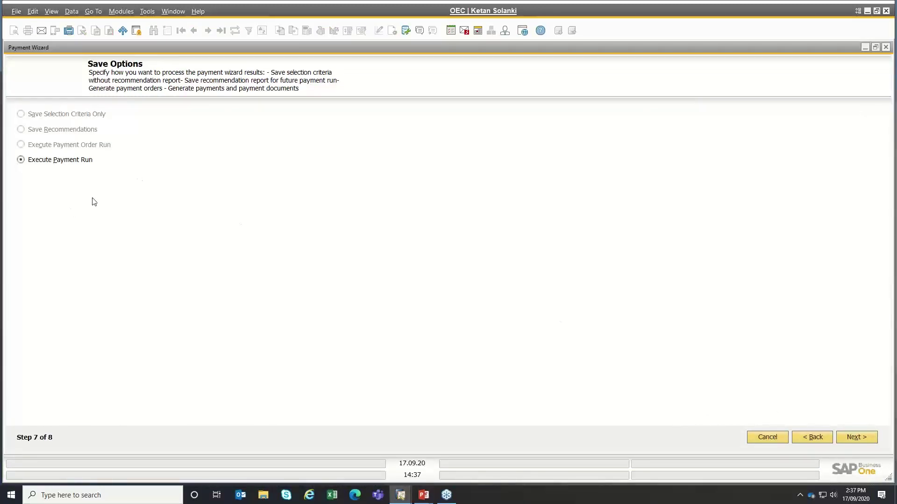
{"action": "left_click", "coordinate": [51, 159]}
{"action": "left_click", "coordinate": [865, 438]}
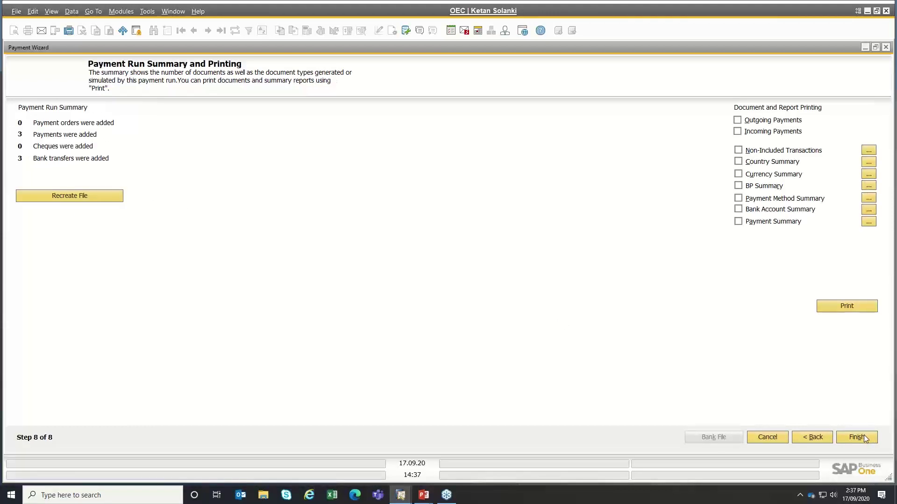
{"action": "left_click", "coordinate": [714, 443]}
{"action": "left_click", "coordinate": [80, 200]}
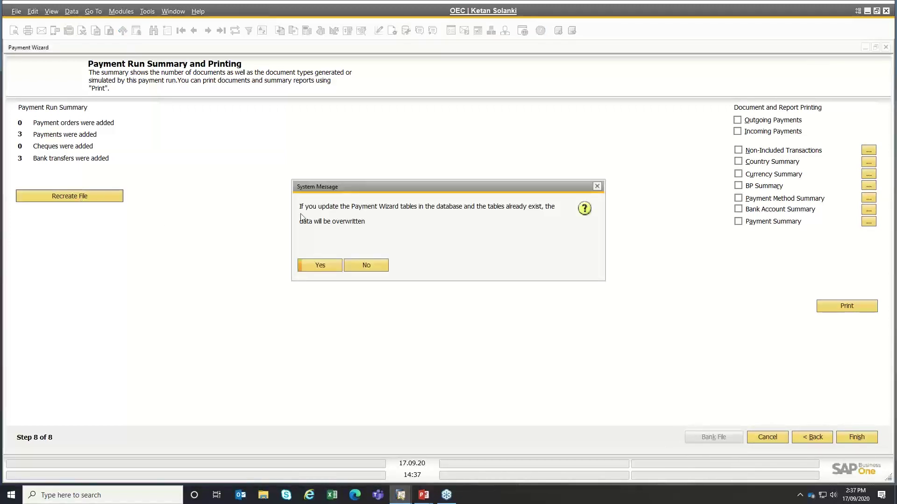
{"action": "left_click", "coordinate": [306, 265]}
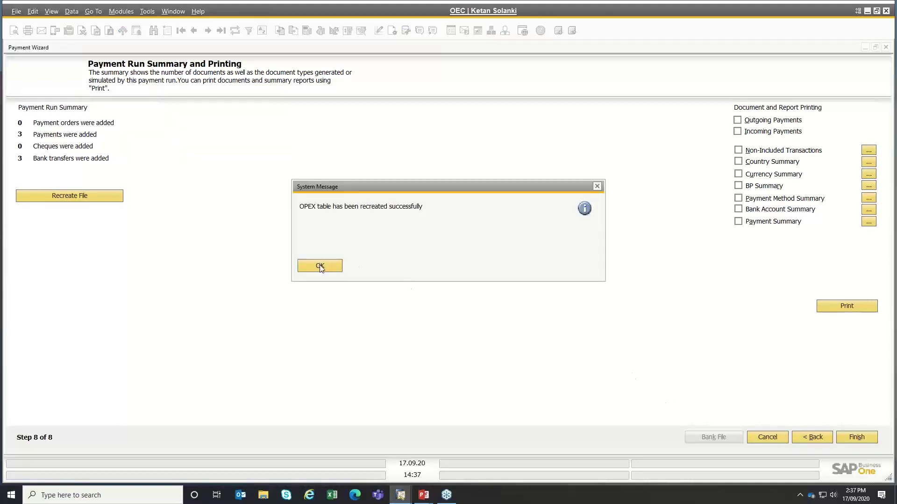
{"action": "left_click", "coordinate": [320, 267]}
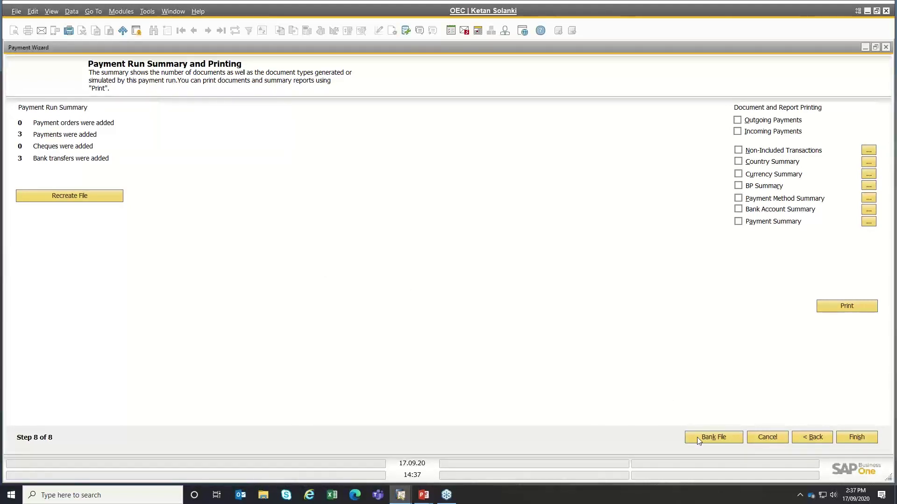
- Test-run the bank file, inspect the branch-number format errors, then return to the recommendations
{"action": "left_click", "coordinate": [697, 437]}
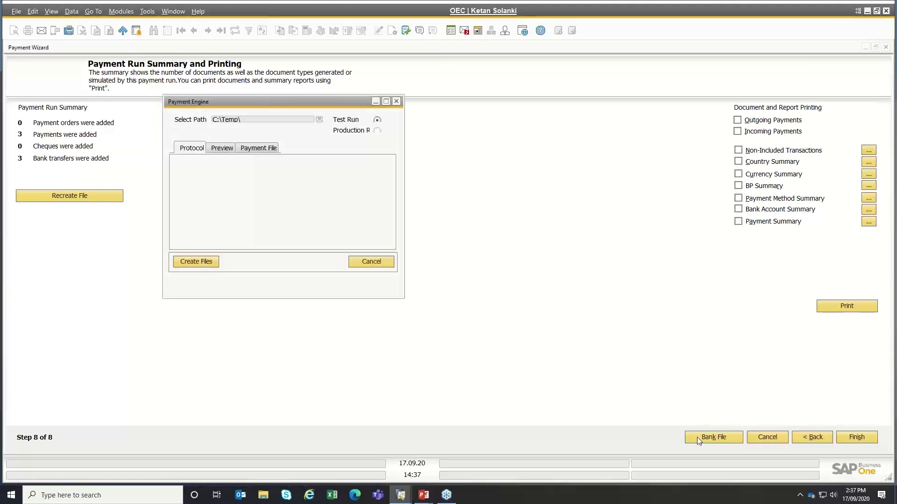
{"action": "left_click", "coordinate": [203, 262]}
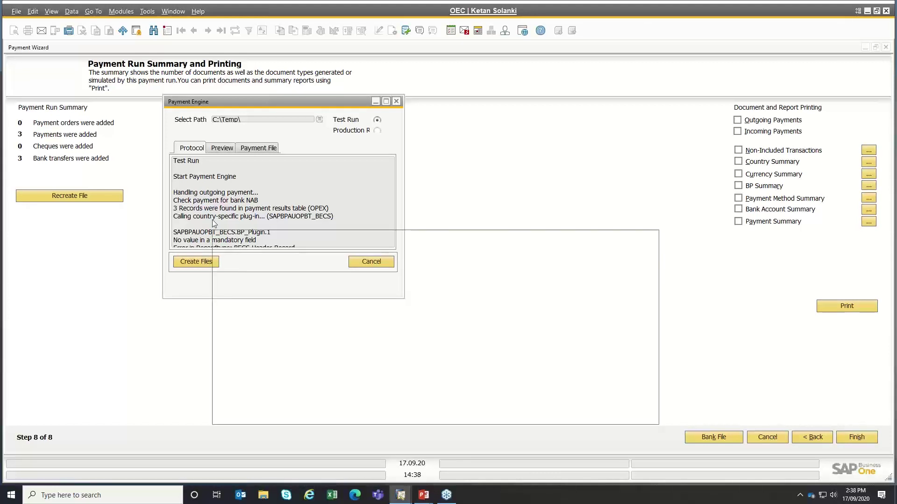
{"action": "left_click_drag", "start_coordinate": [334, 217], "coordinate": [115, 233]}
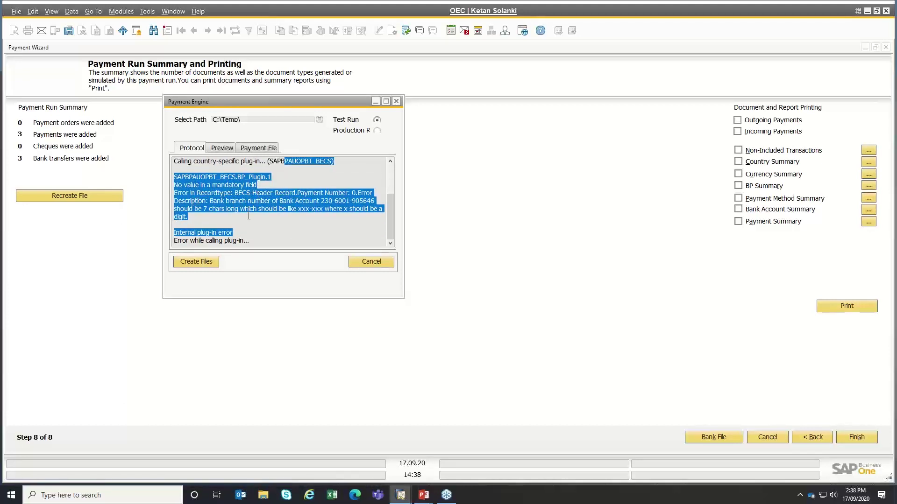
{"action": "left_click_drag", "start_coordinate": [235, 224], "coordinate": [187, 302]}
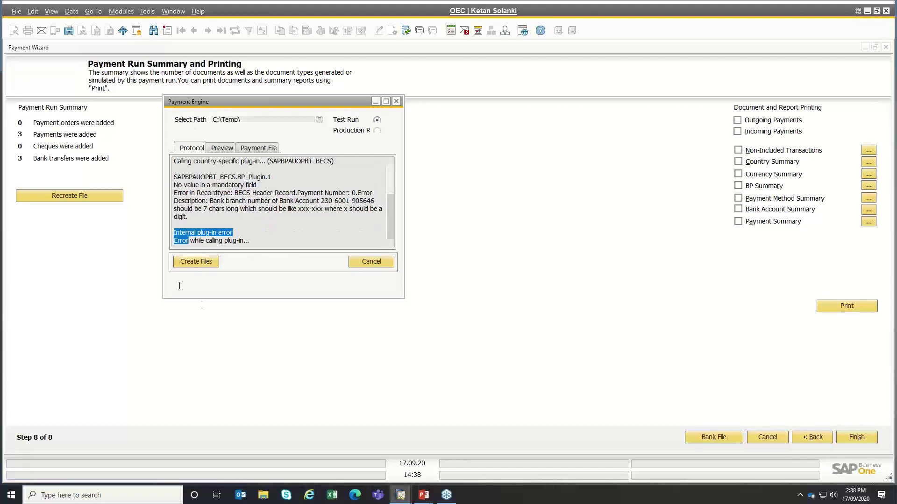
{"action": "left_click", "coordinate": [371, 262]}
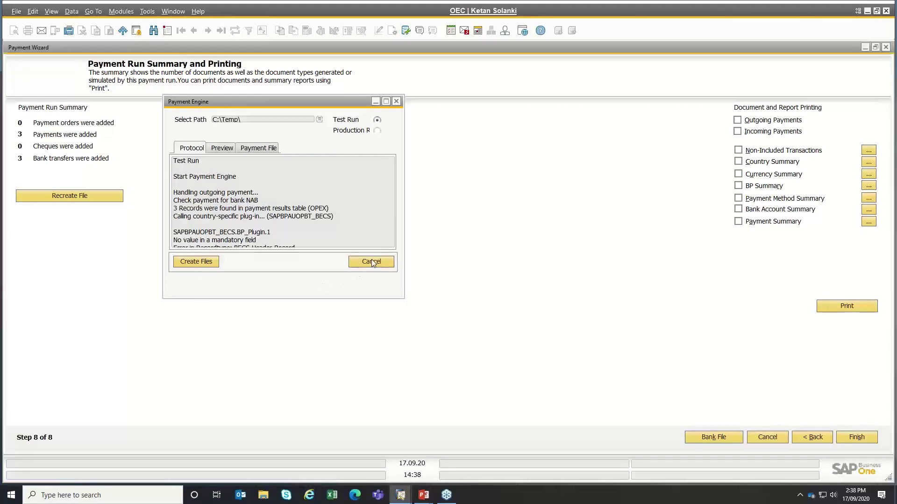
{"action": "left_click", "coordinate": [816, 438]}
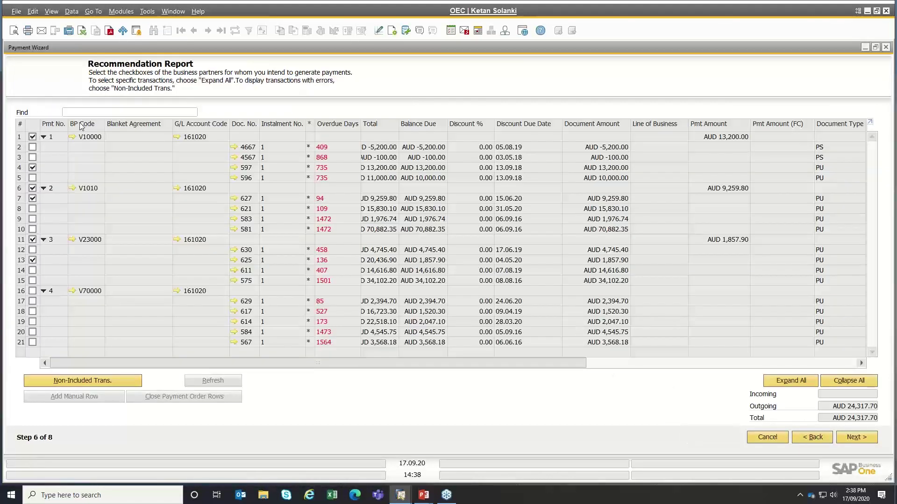
{"action": "key", "text": "ctrl"}
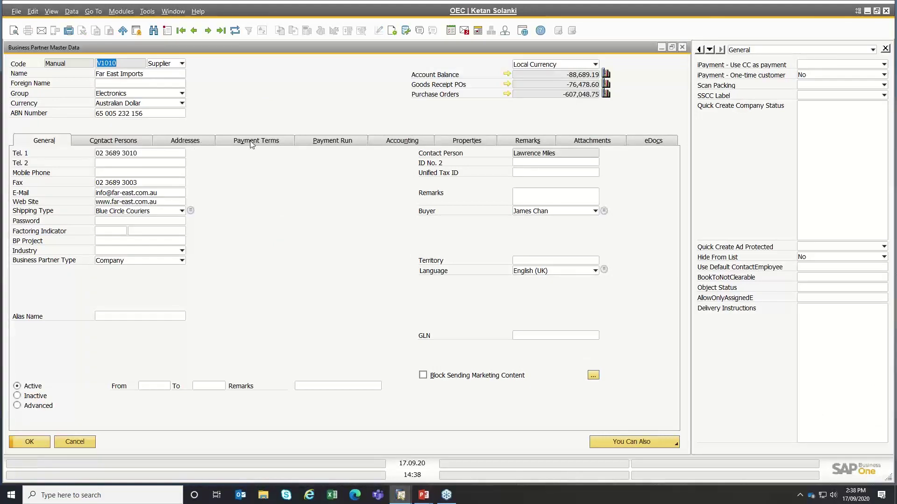
{"action": "left_click", "coordinate": [252, 143]}
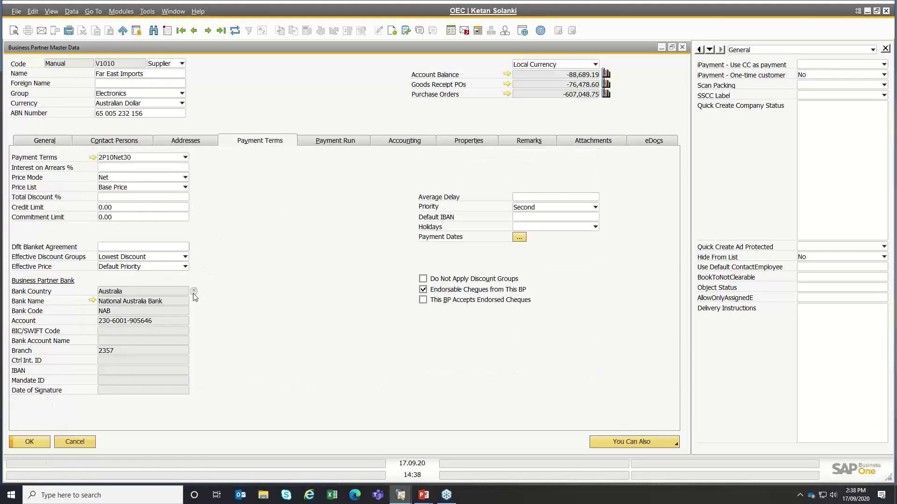
{"action": "left_click", "coordinate": [195, 291]}
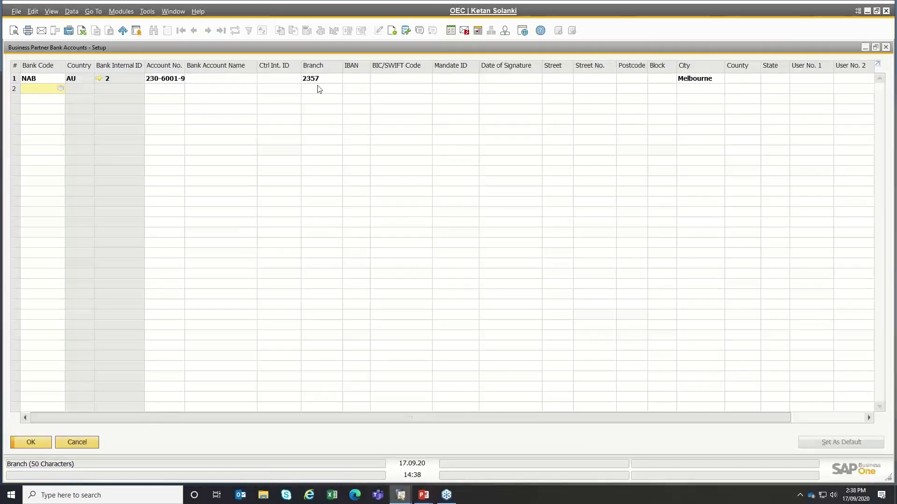
{"action": "left_click", "coordinate": [317, 80]}
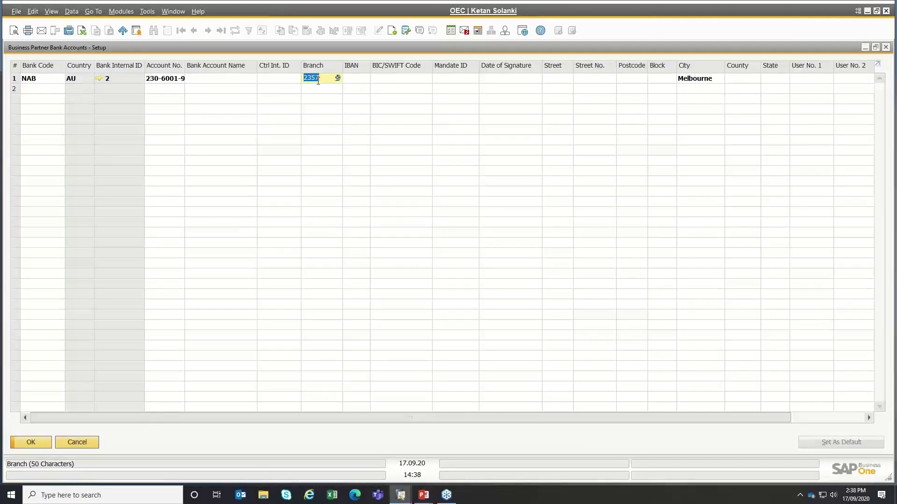
{"action": "type", "text": "123-123"}
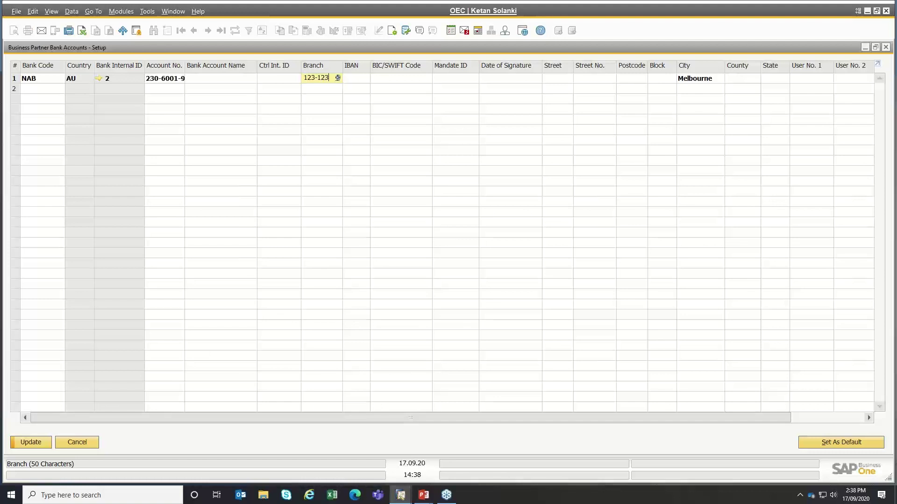
{"action": "left_click", "coordinate": [156, 79]}
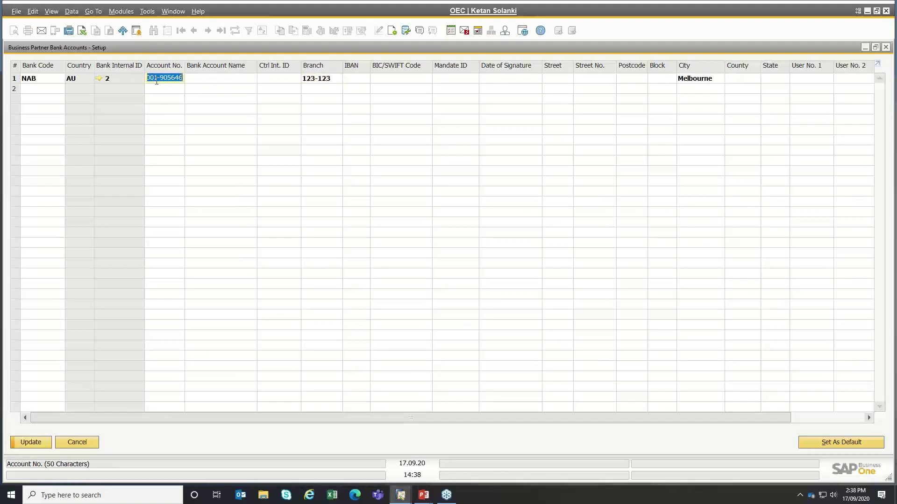
{"action": "type", "text": "2332434324"}
{"action": "key", "text": "Tab"}
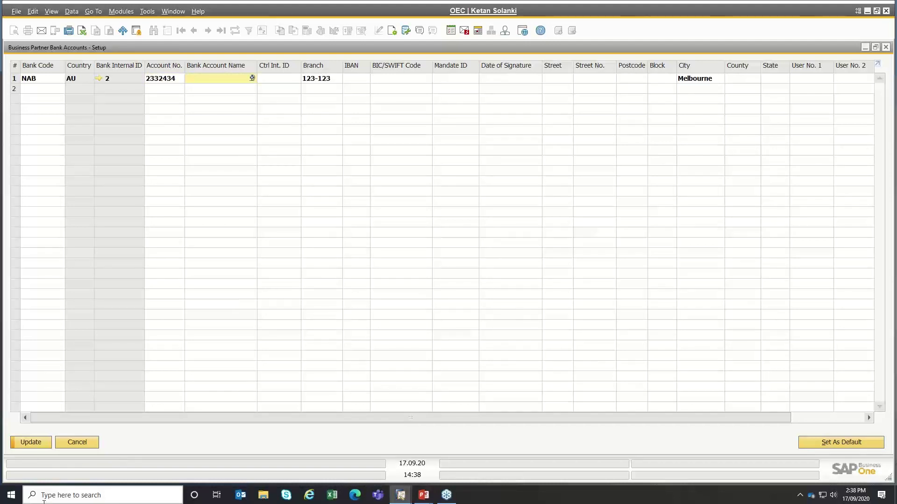
{"action": "left_click", "coordinate": [40, 443]}
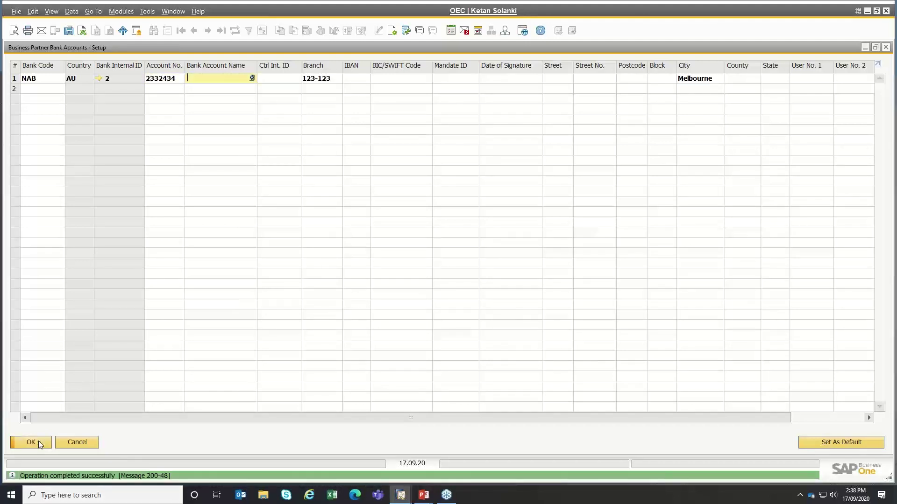
{"action": "left_click", "coordinate": [40, 444]}
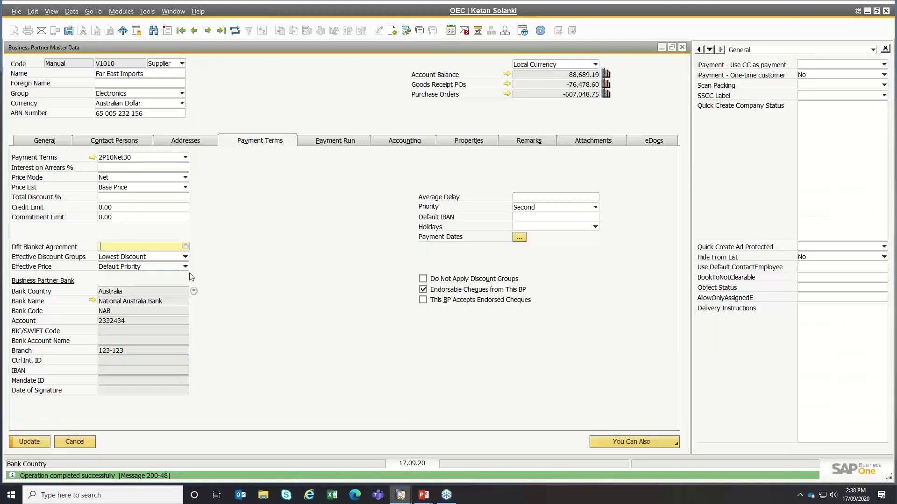
{"action": "left_click", "coordinate": [38, 442]}
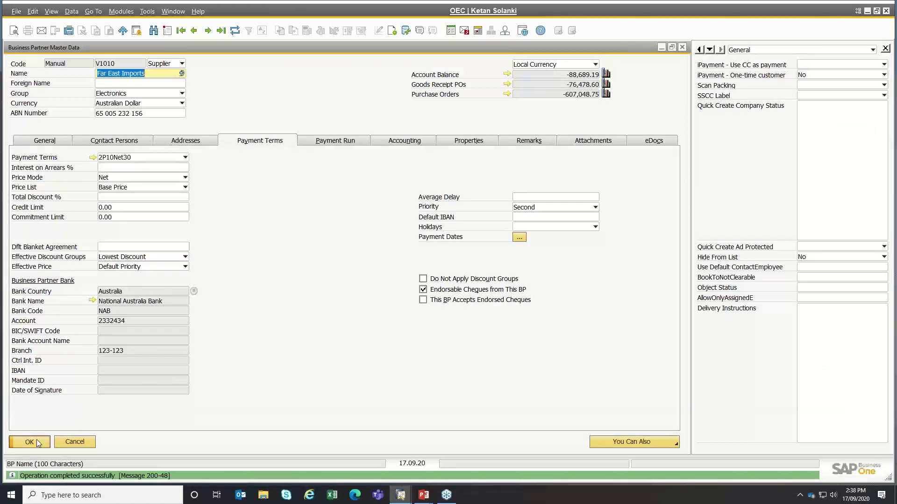
{"action": "left_click", "coordinate": [37, 441]}
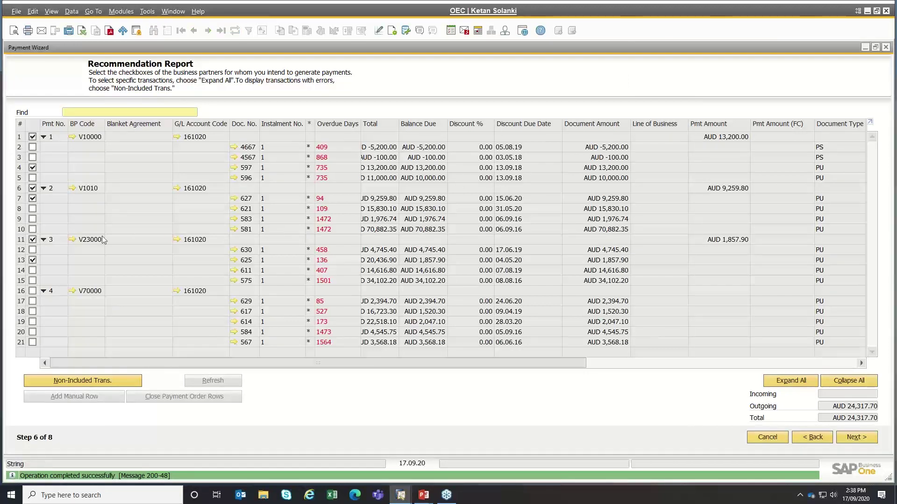
- Set supplier V23000's bank branch to 123-432 and account number to 2321234, and save
{"action": "left_click", "coordinate": [71, 239]}
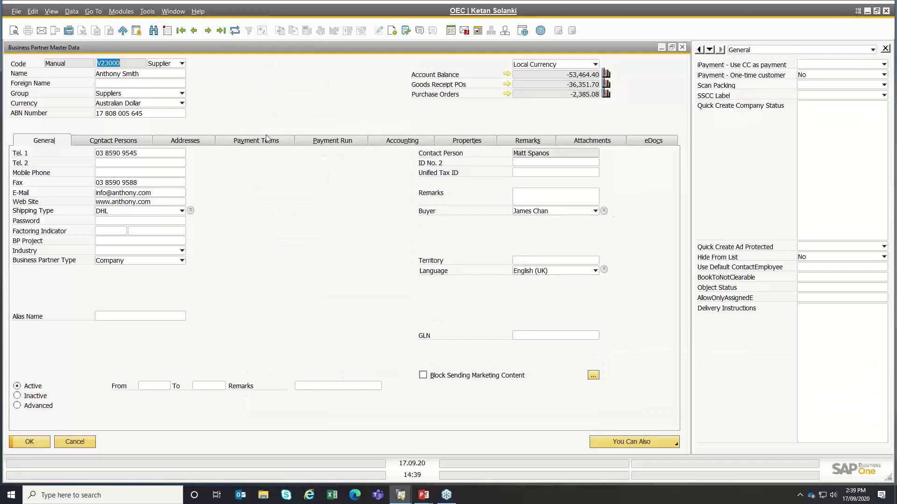
{"action": "left_click", "coordinate": [270, 141]}
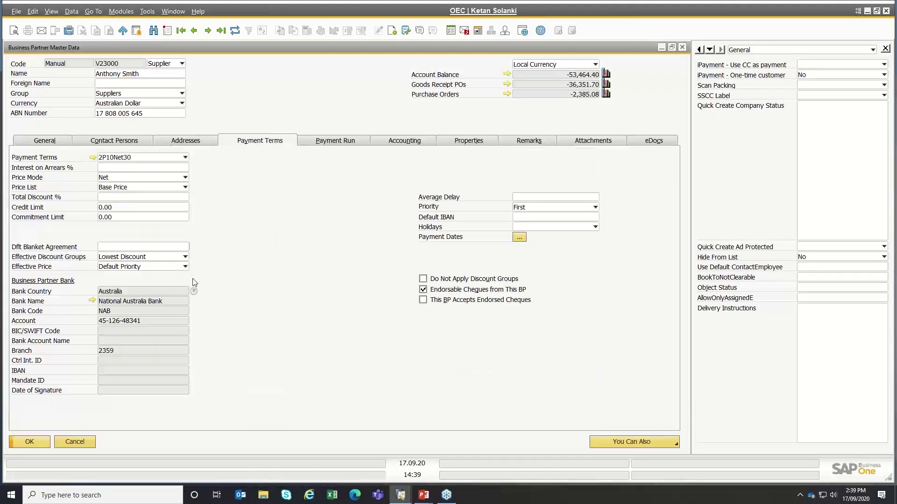
{"action": "left_click", "coordinate": [194, 292]}
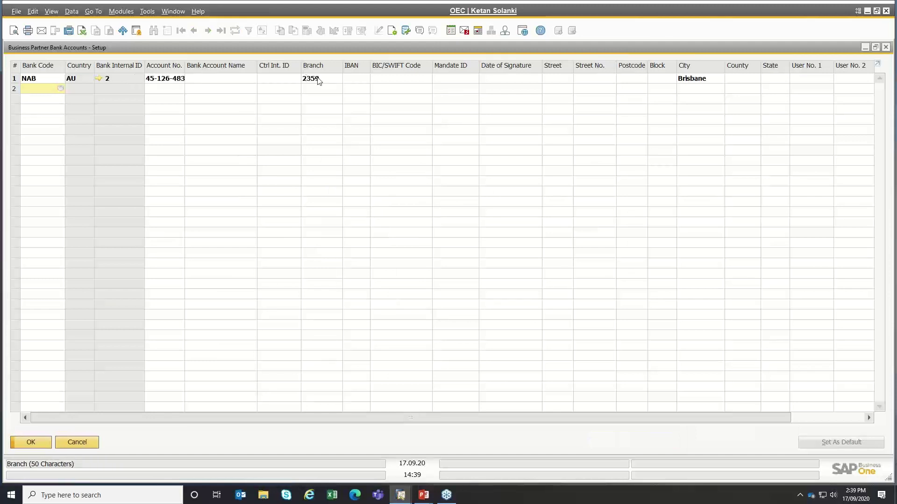
{"action": "left_click", "coordinate": [319, 78]}
{"action": "type", "text": "123"}
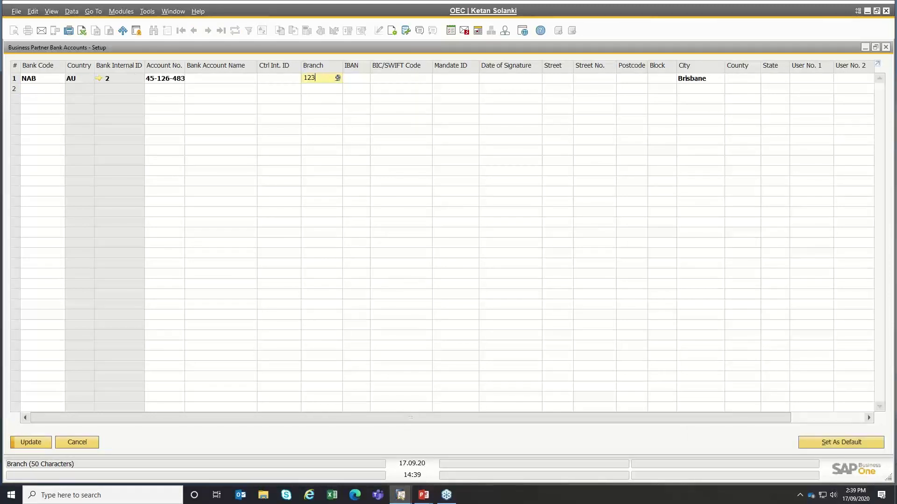
{"action": "type", "text": "-432"}
{"action": "key", "text": "Tab"}
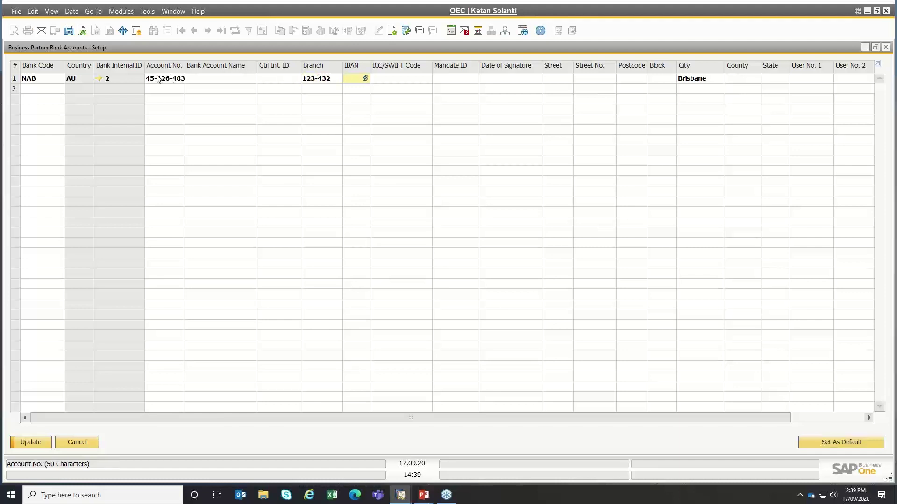
{"action": "left_click", "coordinate": [158, 77]}
{"action": "type", "text": "2321"}
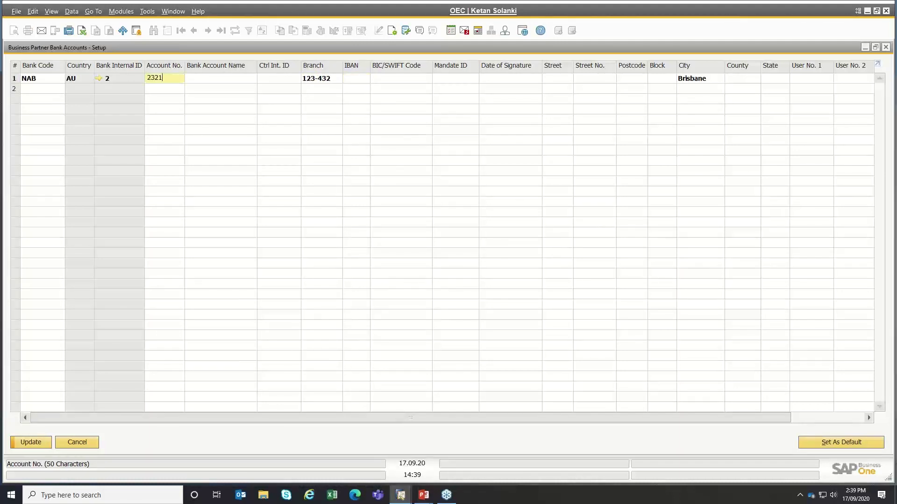
{"action": "type", "text": "234"}
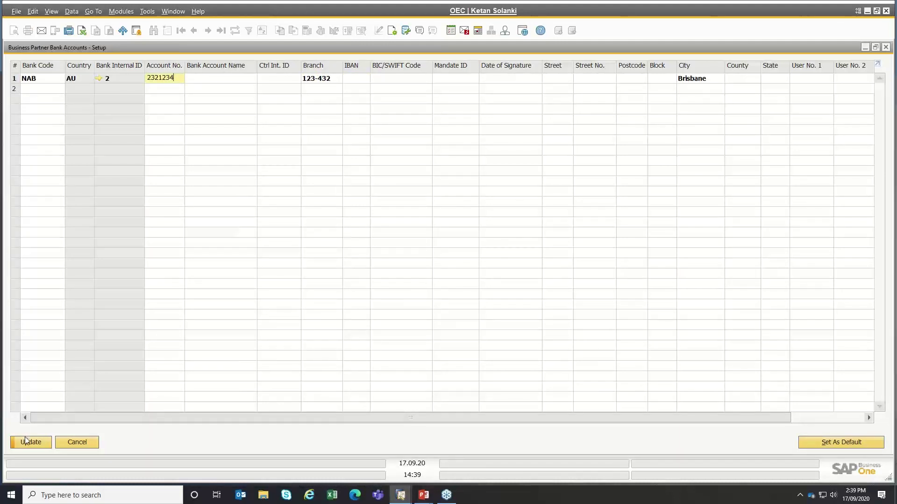
{"action": "left_click", "coordinate": [25, 438]}
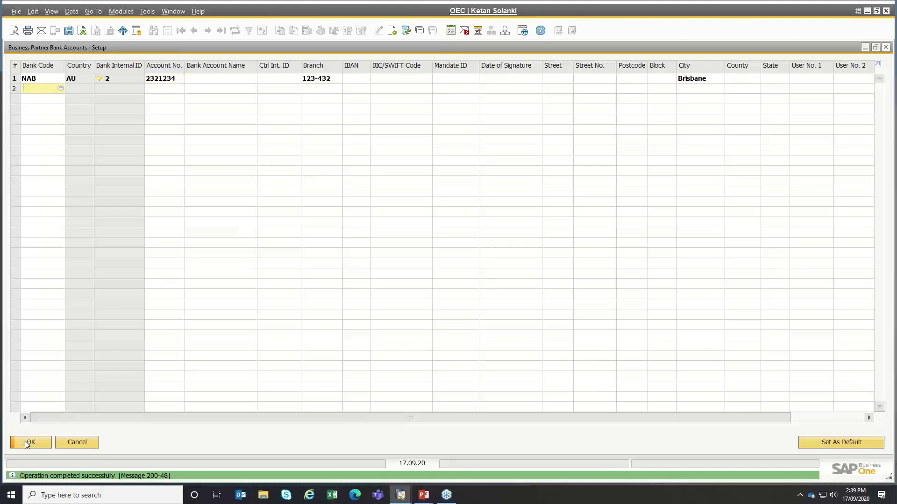
{"action": "left_click", "coordinate": [24, 441]}
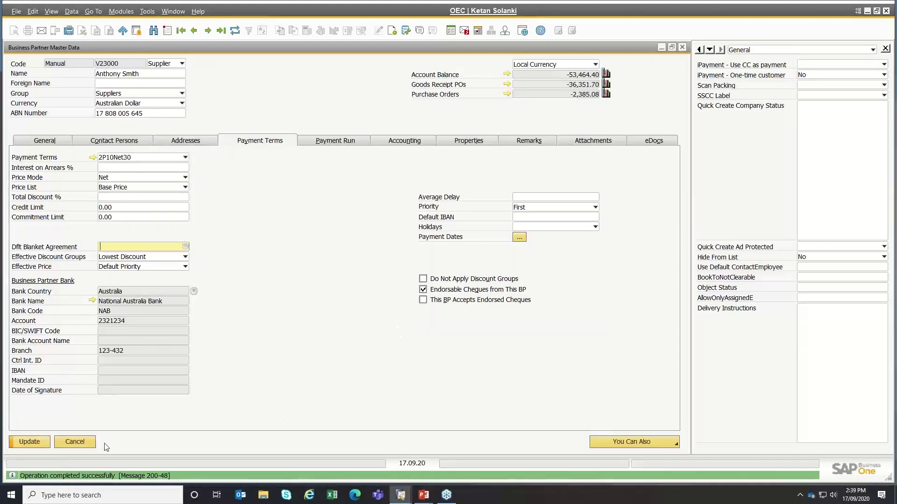
{"action": "left_click", "coordinate": [24, 441]}
{"action": "left_click", "coordinate": [41, 443]}
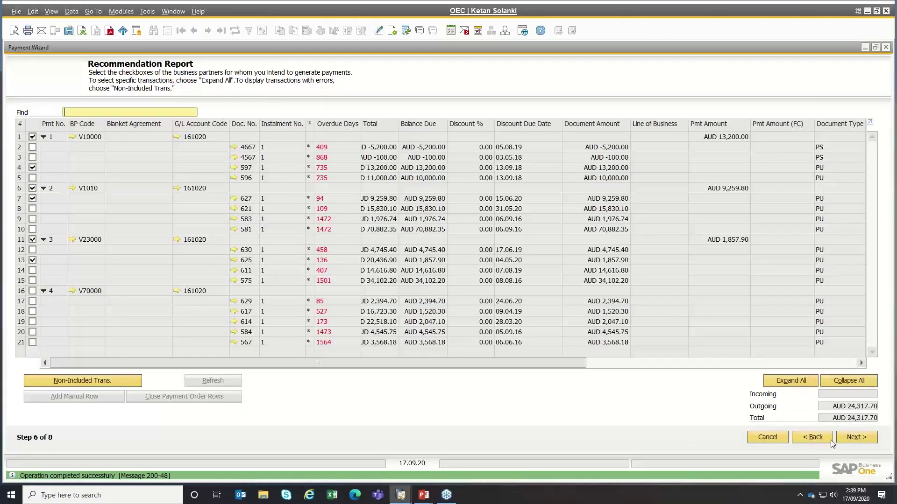
- Execute the payment run, recreate the OPEX table, and test-generate the NAB bank file
{"action": "left_click", "coordinate": [857, 438]}
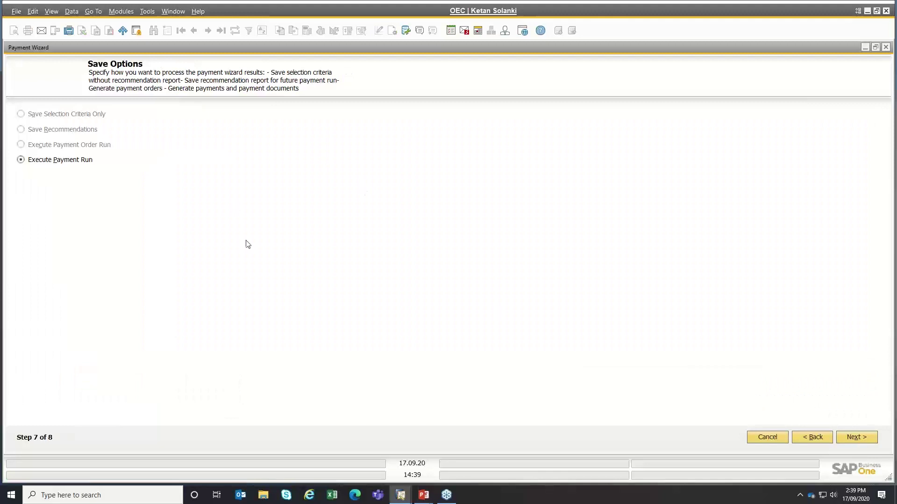
{"action": "left_click", "coordinate": [868, 438]}
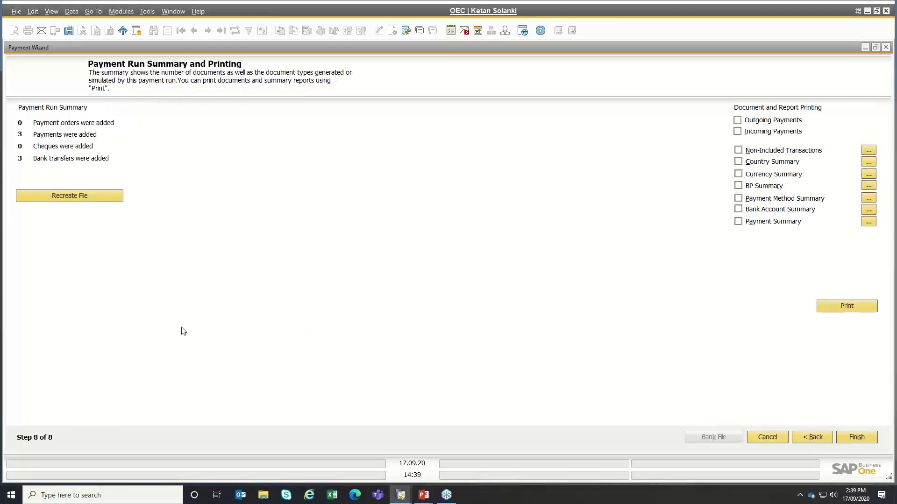
{"action": "left_click", "coordinate": [32, 195]}
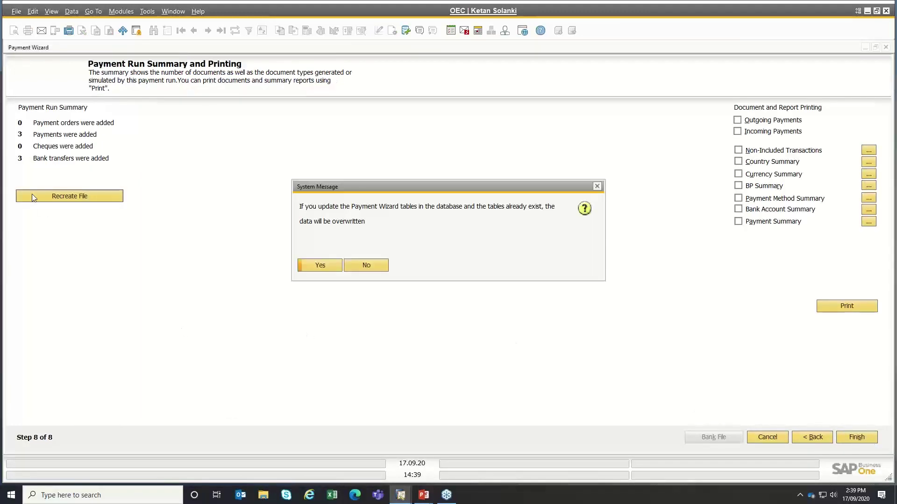
{"action": "left_click", "coordinate": [306, 263]}
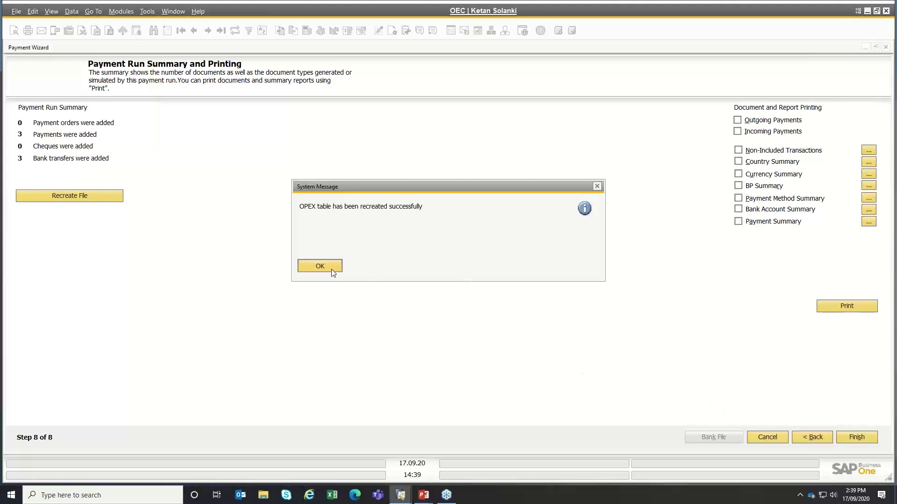
{"action": "left_click", "coordinate": [332, 267]}
{"action": "left_click", "coordinate": [704, 440]}
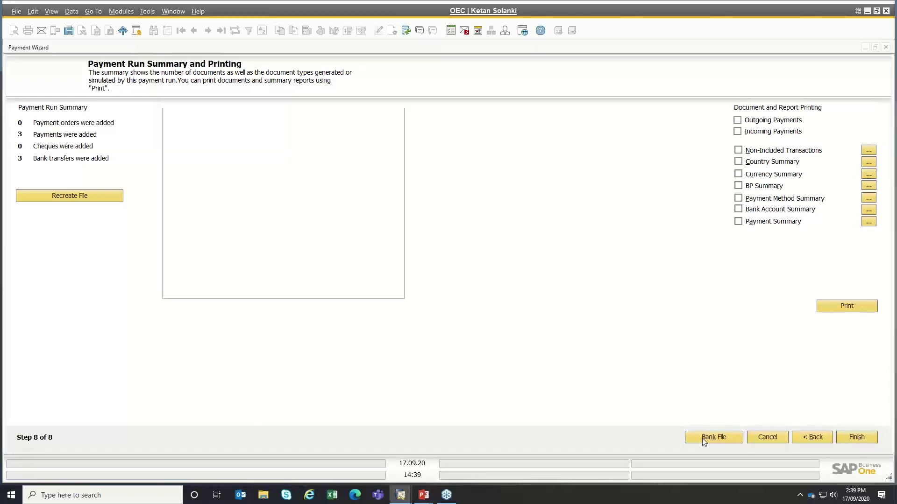
{"action": "left_click", "coordinate": [190, 263]}
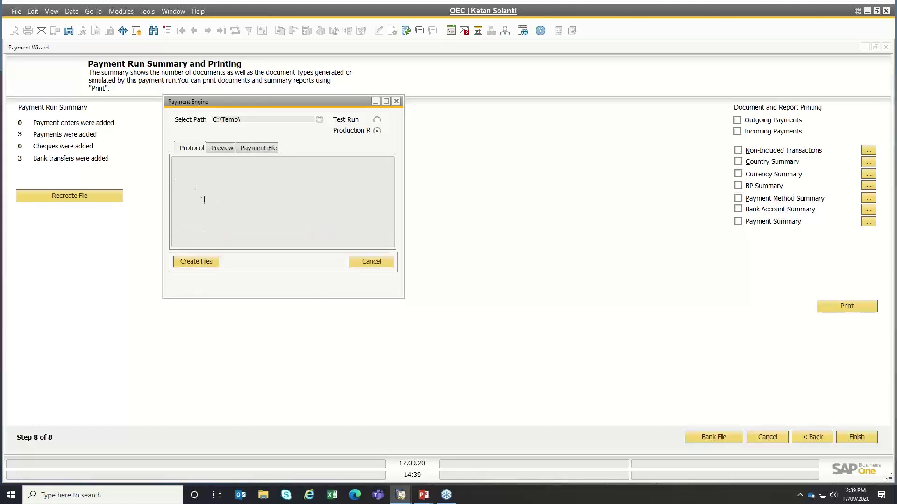
- Review the Protocol, Preview and Payment File tabs, then create the bank file as a production run
{"action": "left_click_drag", "start_coordinate": [193, 184], "coordinate": [331, 335]}
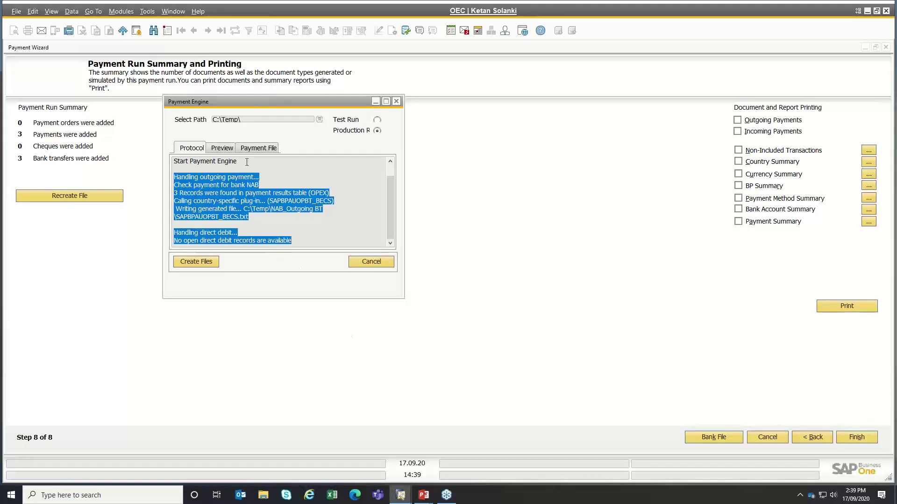
{"action": "left_click", "coordinate": [226, 148]}
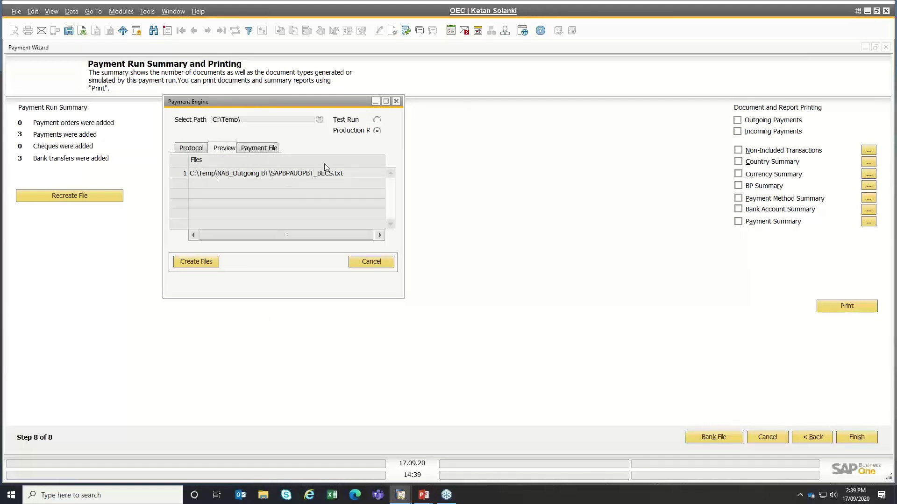
{"action": "left_click", "coordinate": [263, 149]}
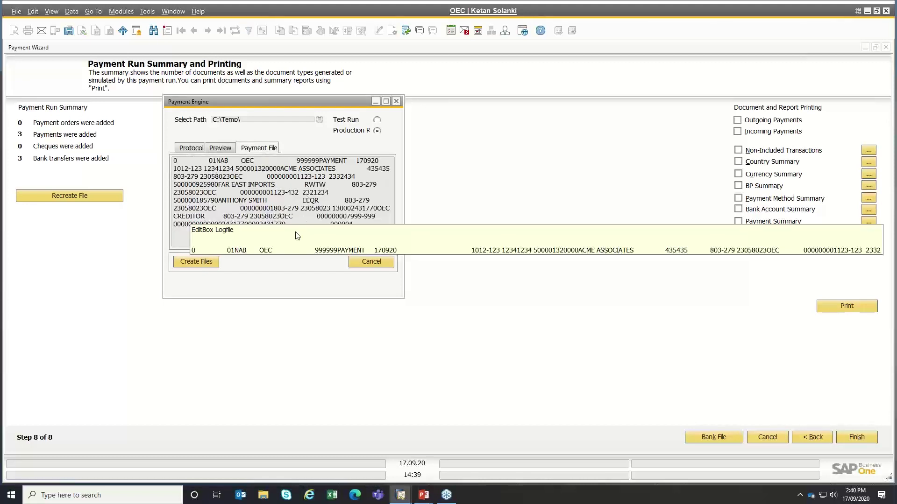
{"action": "left_click", "coordinate": [185, 266]}
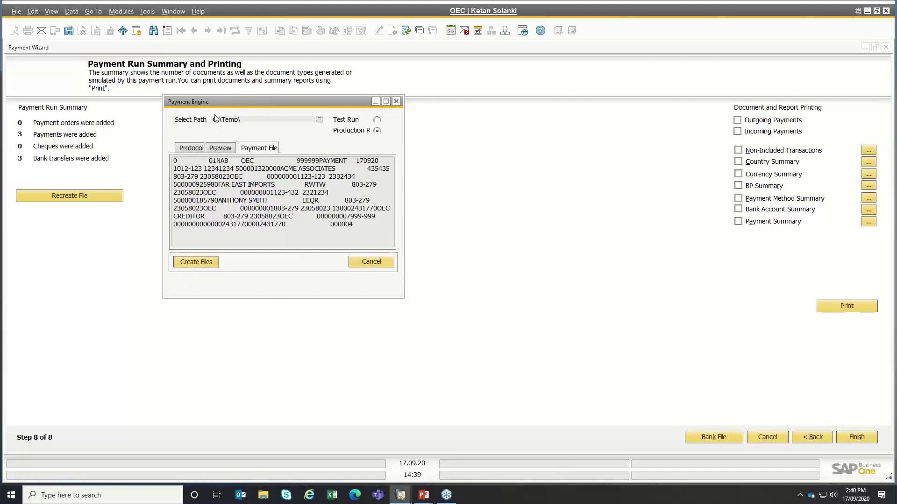
{"action": "left_click", "coordinate": [10, 498]}
- Open SAPBPAUOPBT_BECS.txt from C:\Temp\NAB_Outgoing BT in Notepad
{"action": "type", "text": "c:te"}
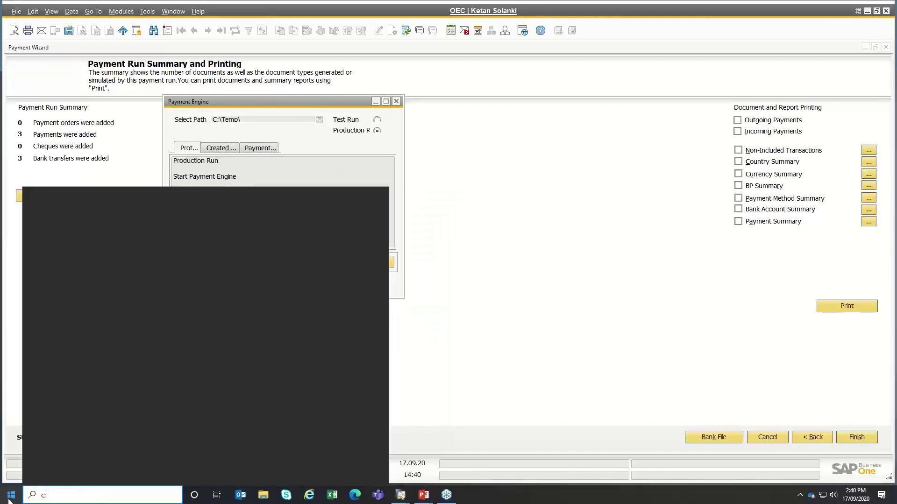
{"action": "key", "text": "BackSpace"}
{"action": "key", "text": "BackSpace"}
{"action": "key", "text": "BackSpace"}
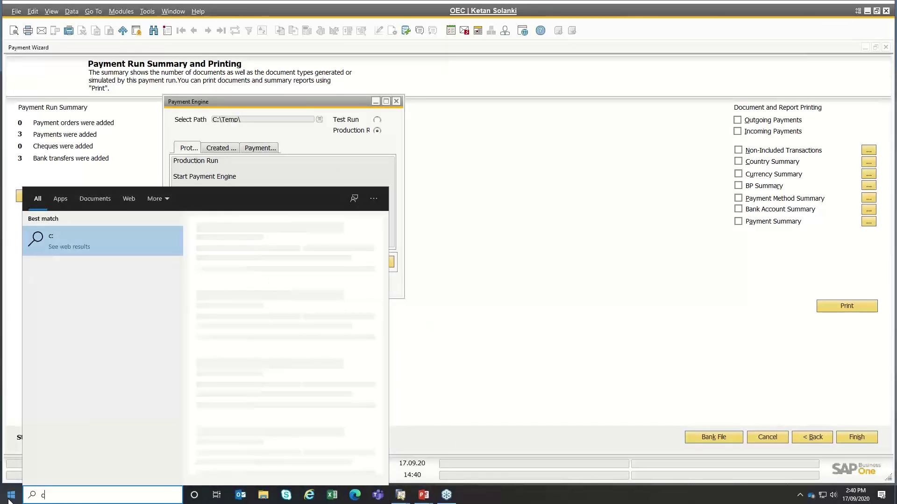
{"action": "type", "text": ":\\"}
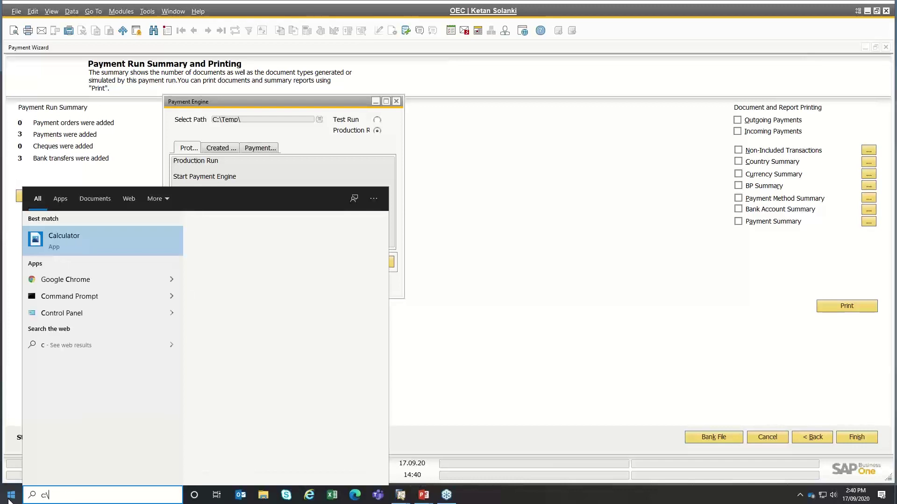
{"action": "type", "text": "temp"}
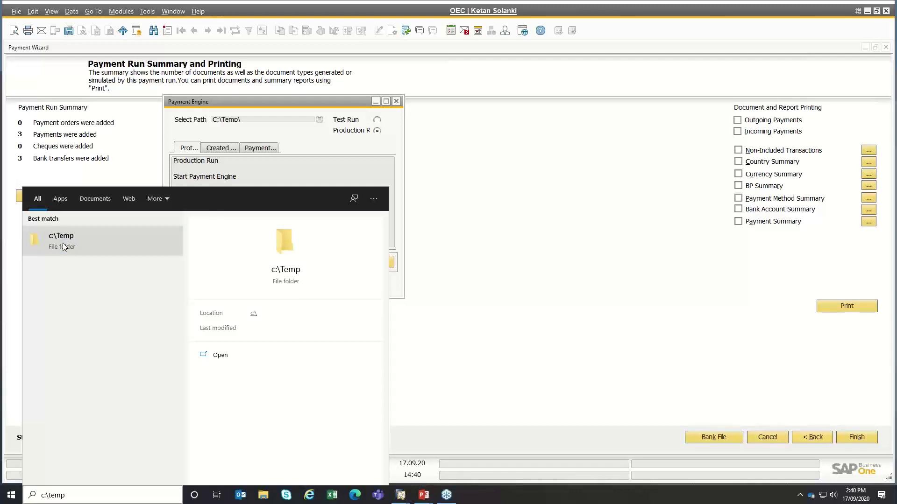
{"action": "left_click", "coordinate": [76, 236]}
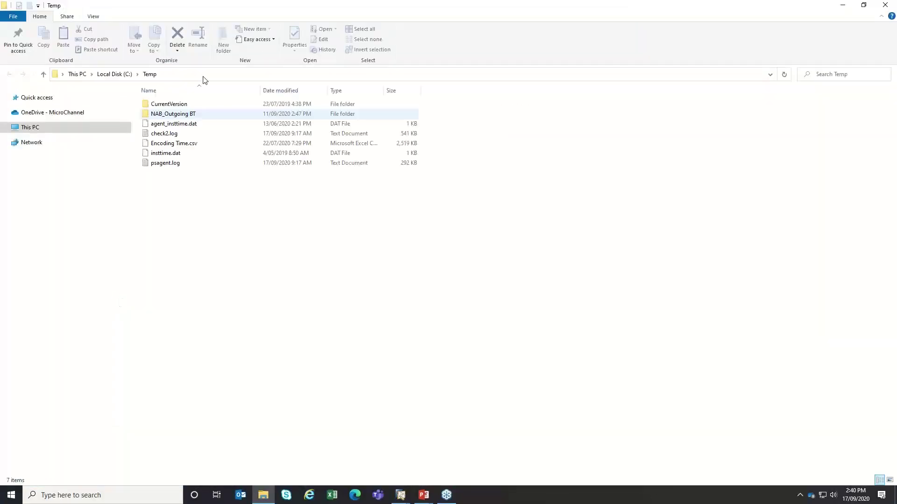
{"action": "double_click", "coordinate": [169, 115]}
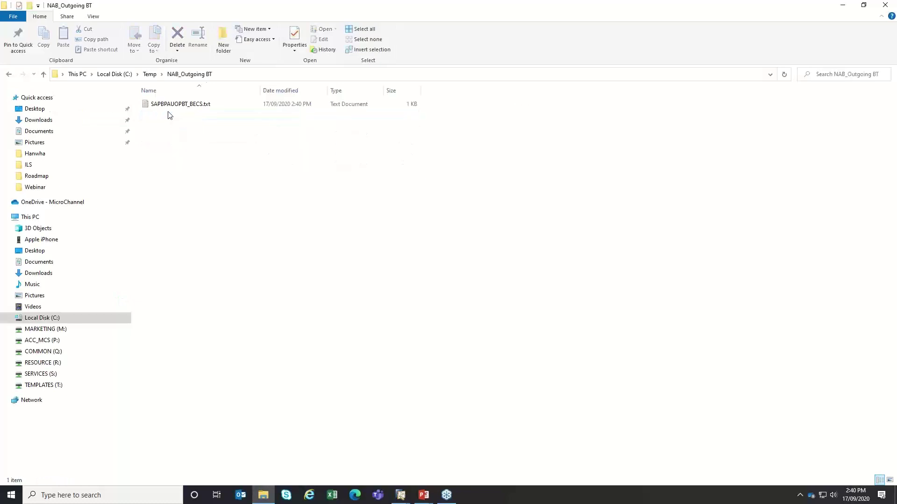
{"action": "left_click", "coordinate": [173, 108]}
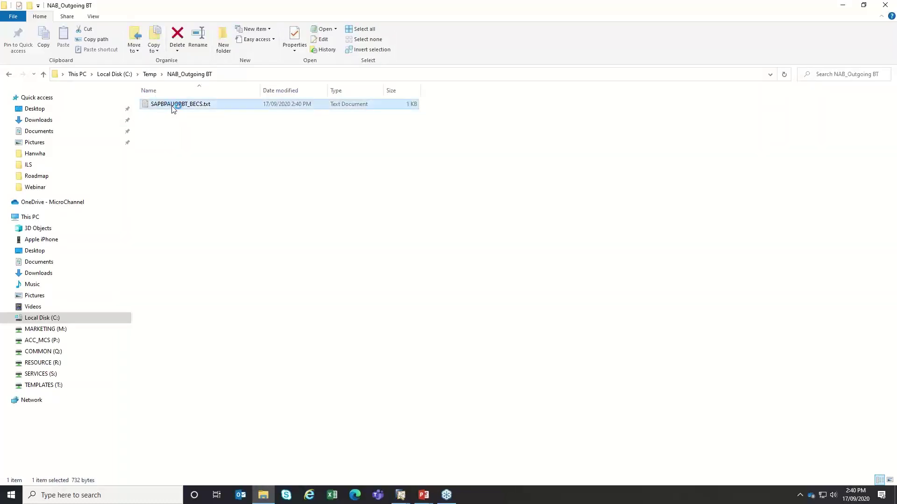
{"action": "double_click", "coordinate": [173, 108]}
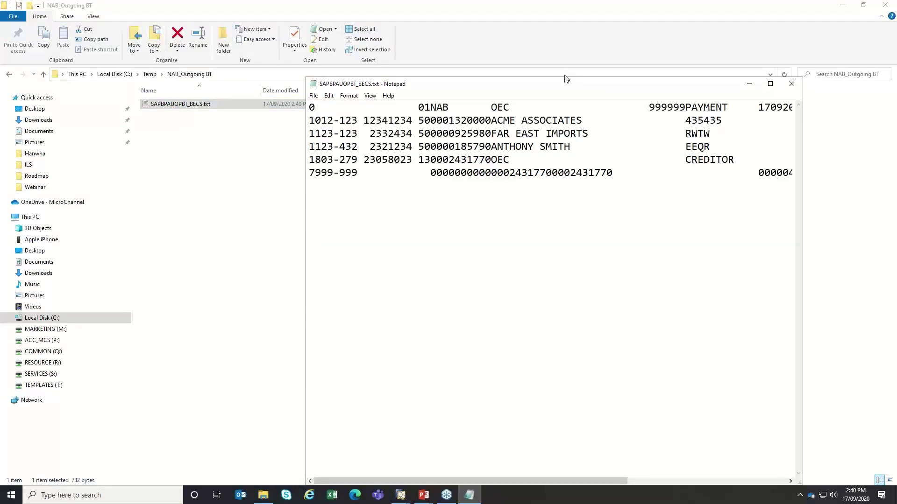
- Maximize Notepad, highlight the 999999 field on SAPBPAUOPBT_BECS.txt's header line, then close it
{"action": "double_click", "coordinate": [548, 85]}
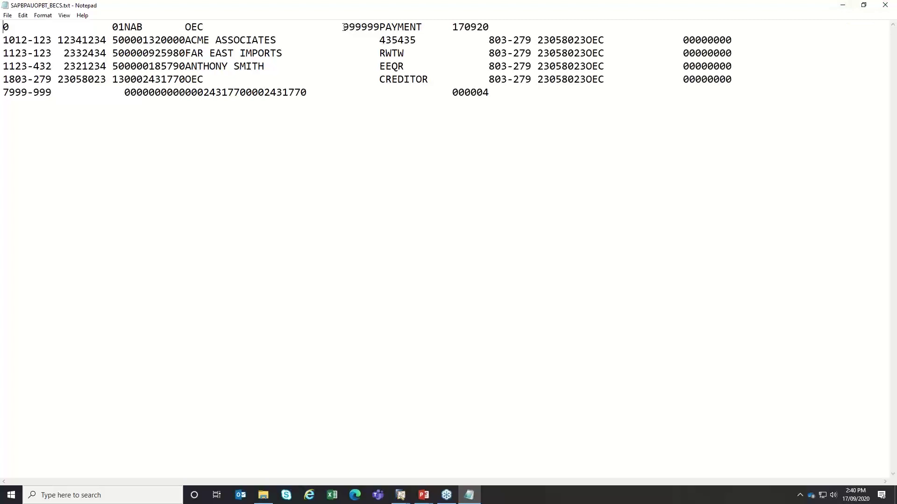
{"action": "left_click_drag", "start_coordinate": [343, 27], "coordinate": [450, 27]}
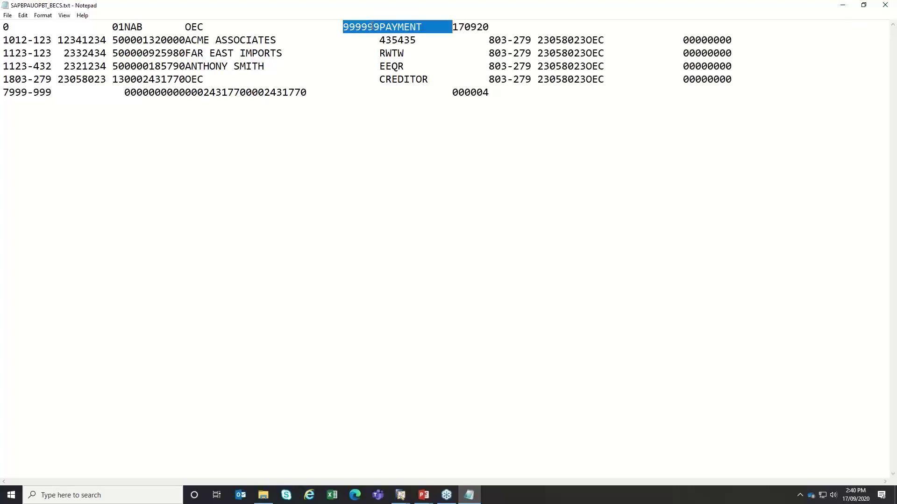
{"action": "left_click", "coordinate": [372, 26]}
{"action": "left_click_drag", "start_coordinate": [379, 27], "coordinate": [342, 26]}
{"action": "left_click", "coordinate": [886, 5]}
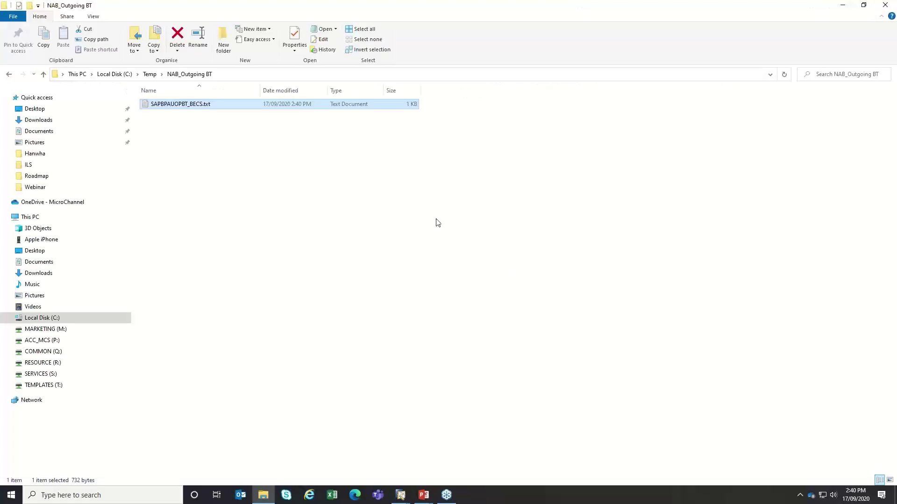
- Return to SAP and close the payment engine window and the Payment Wizard
{"action": "left_click", "coordinate": [843, 6]}
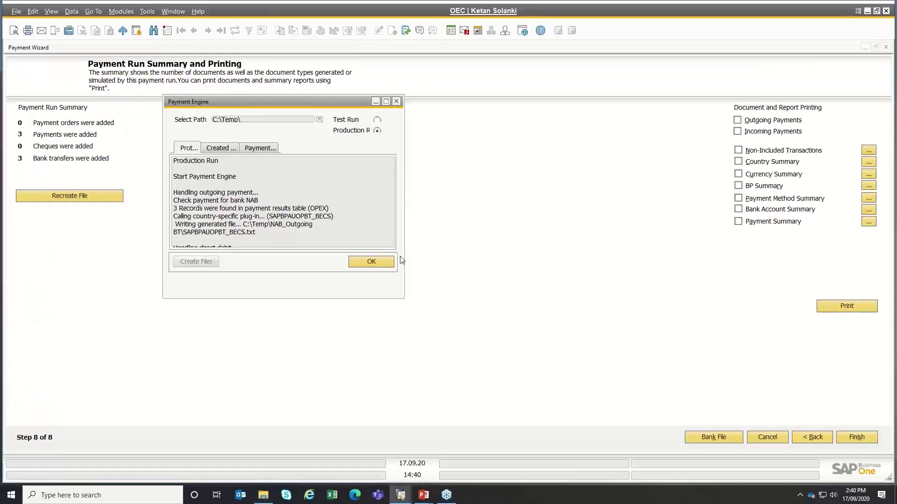
{"action": "left_click", "coordinate": [378, 264]}
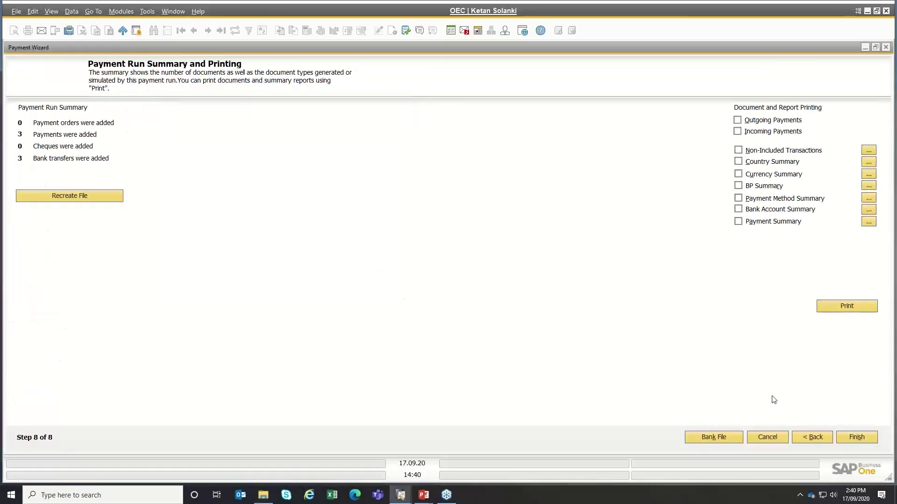
{"action": "left_click", "coordinate": [870, 436]}
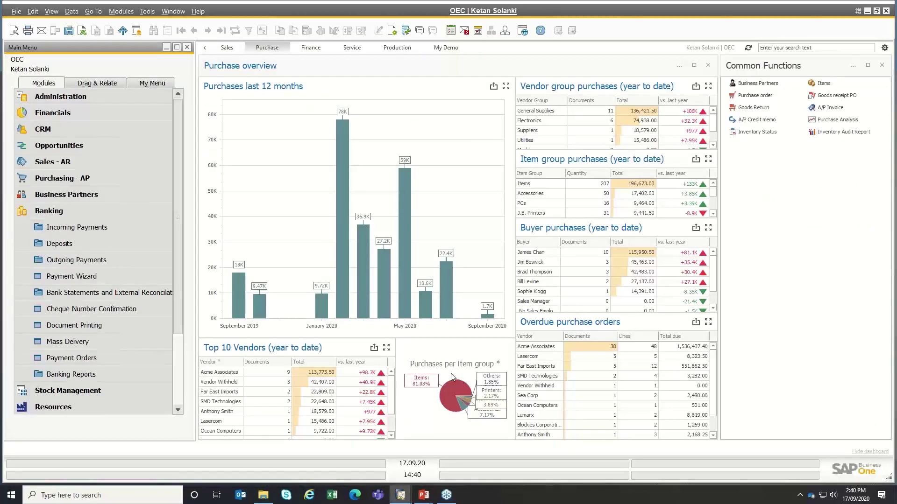
- Reload the earlier executed payment run in the Payment Wizard, review its final summary, then close it
{"action": "left_click", "coordinate": [44, 276]}
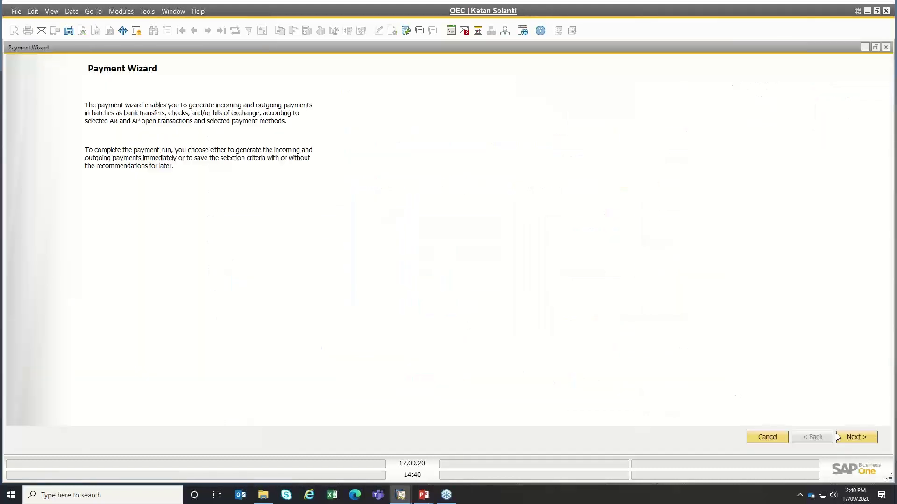
{"action": "left_click", "coordinate": [858, 437]}
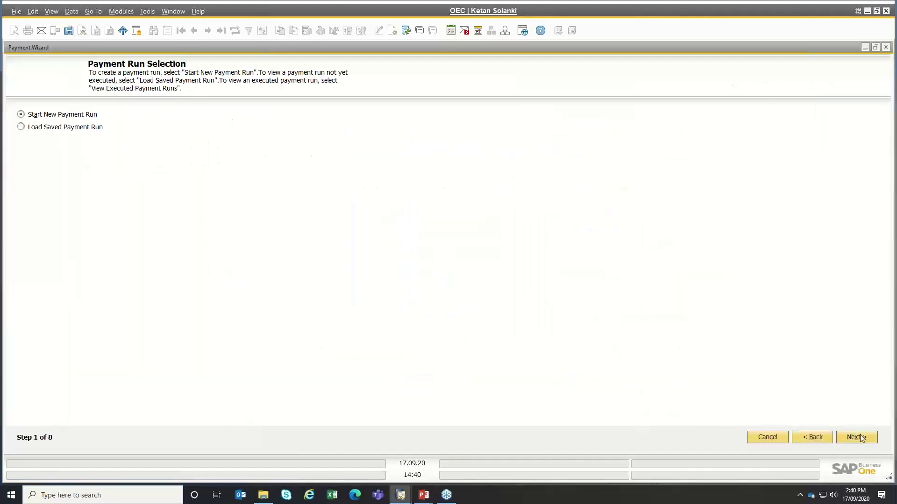
{"action": "left_click", "coordinate": [38, 128]}
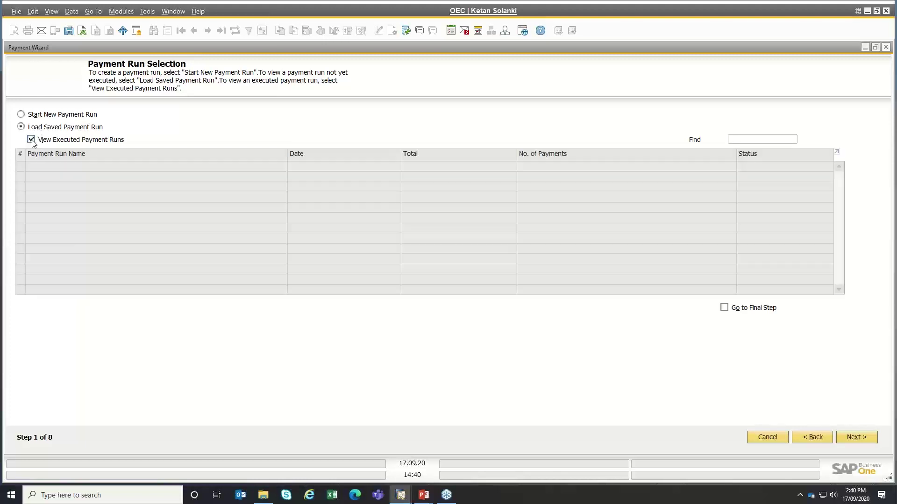
{"action": "left_click", "coordinate": [41, 239]}
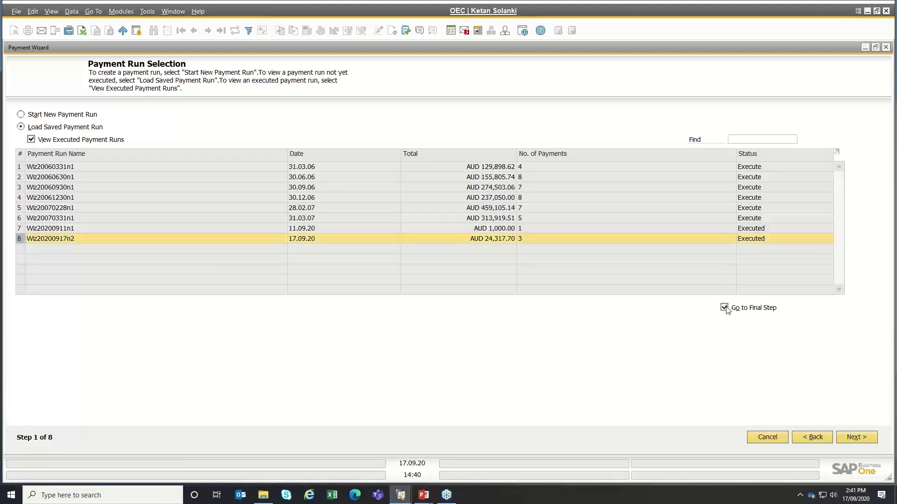
{"action": "left_click", "coordinate": [854, 438]}
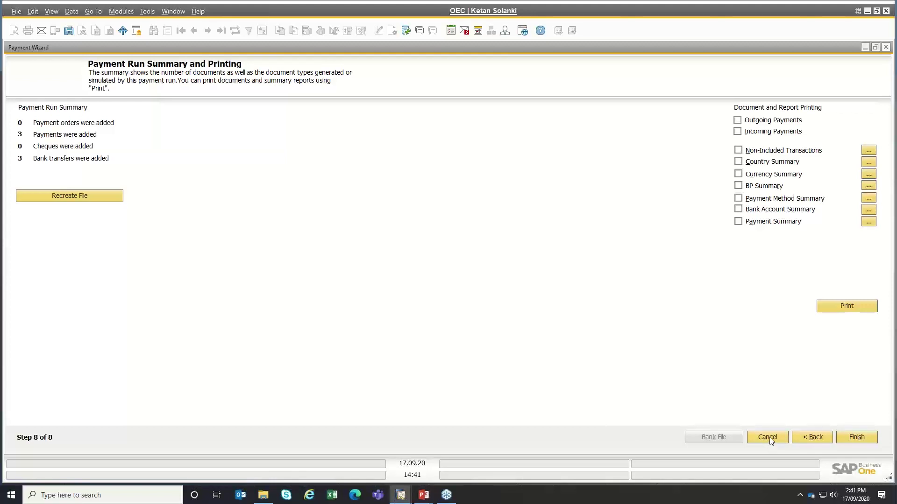
{"action": "left_click", "coordinate": [767, 441]}
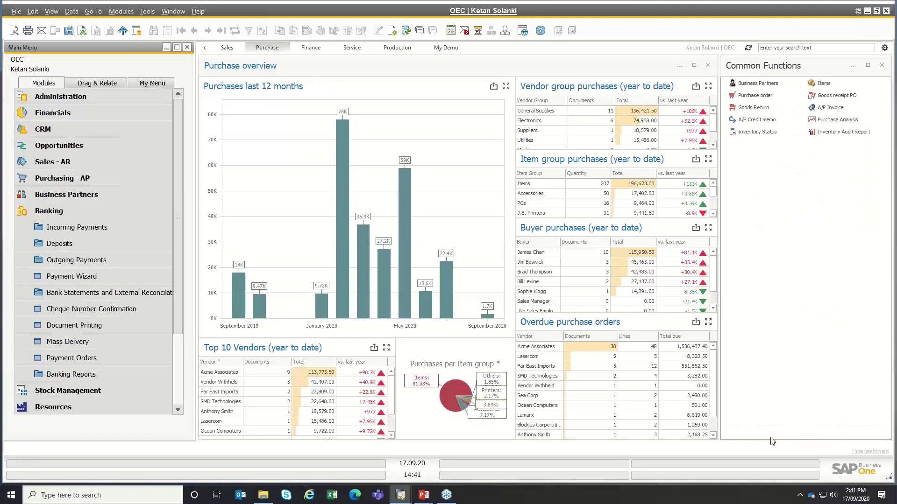
- Open a new outgoing payment under Banking and choose supplier Sea Corp (V21000) from the partner list
{"action": "left_click", "coordinate": [71, 215]}
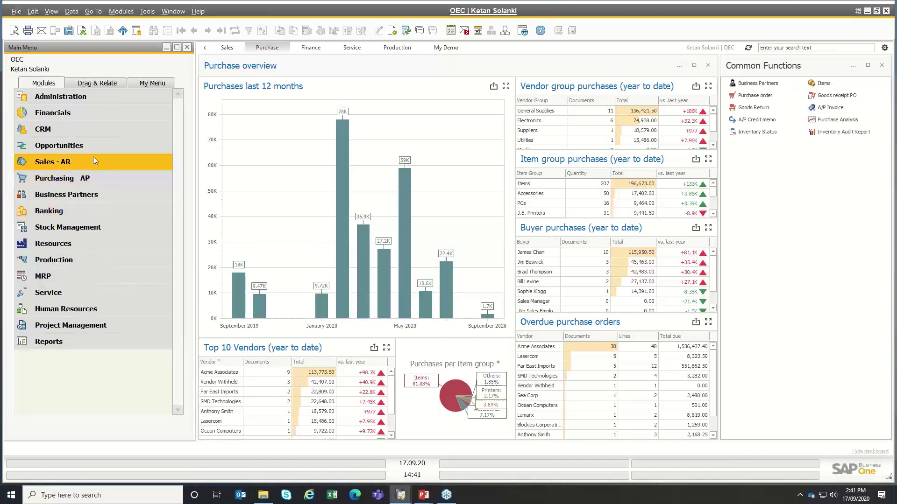
{"action": "left_click", "coordinate": [55, 210]}
{"action": "left_click", "coordinate": [57, 260]}
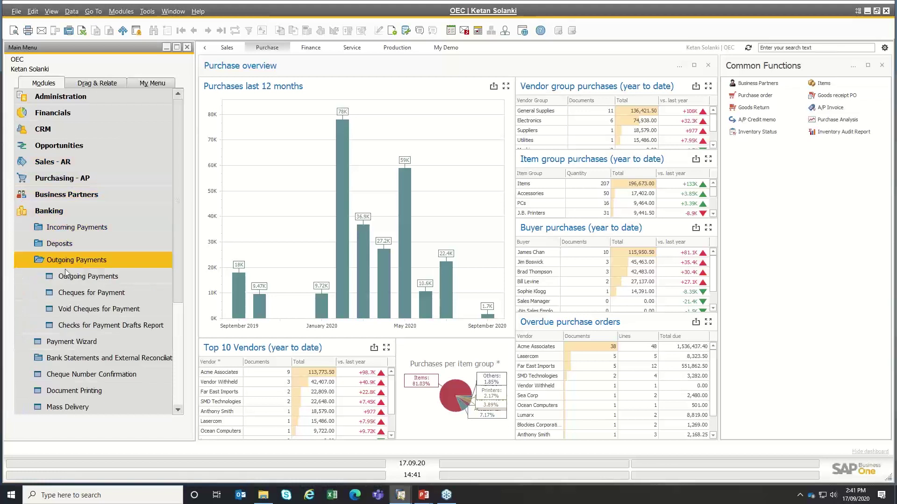
{"action": "left_click", "coordinate": [70, 279]}
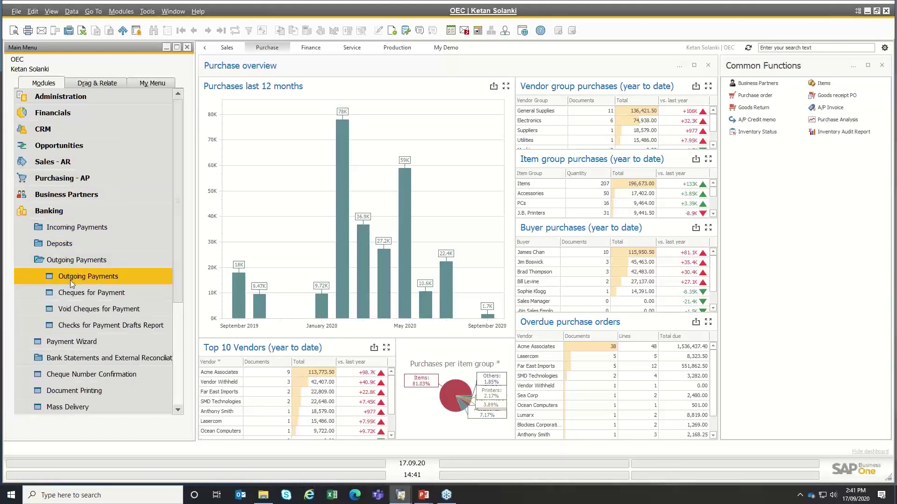
{"action": "key", "text": "Tab"}
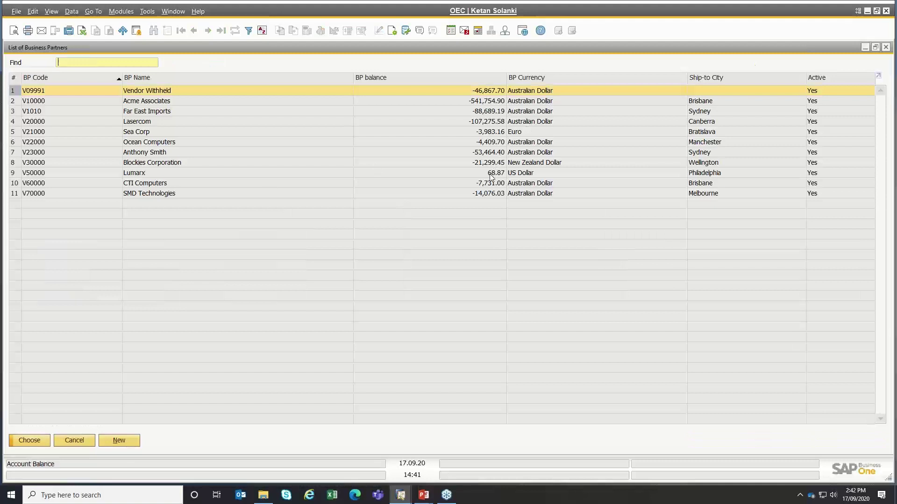
{"action": "left_click", "coordinate": [491, 174]}
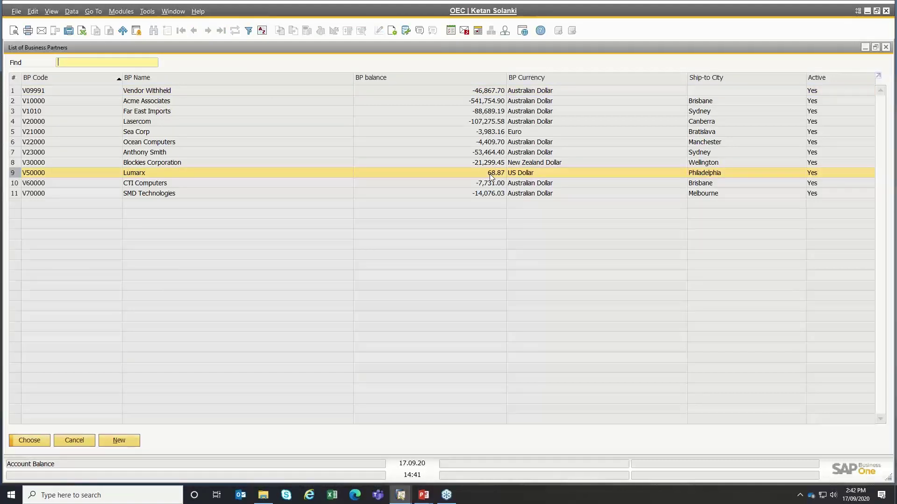
{"action": "left_click", "coordinate": [502, 133]}
{"action": "double_click", "coordinate": [502, 135]}
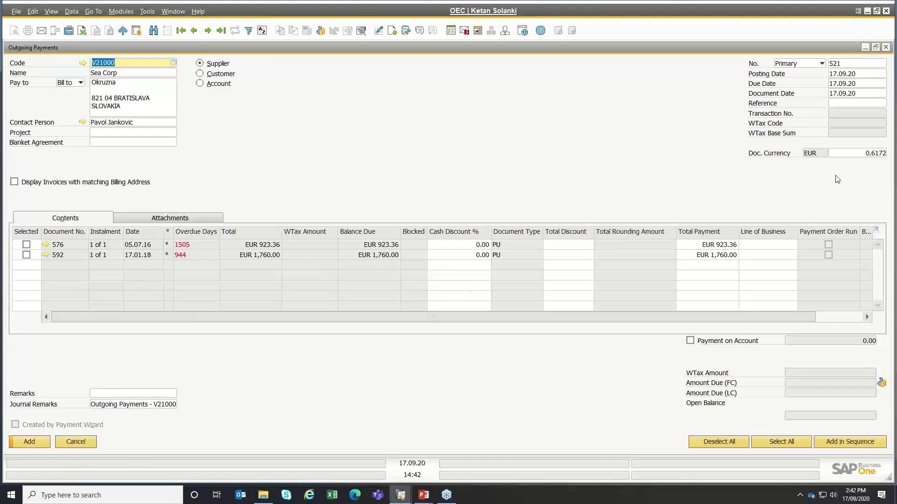
- Check the EUR exchange rate 0.6172 against the Exchange Rates and Indexes table, leaving it unchanged
{"action": "left_click", "coordinate": [861, 153]}
{"action": "left_click_drag", "start_coordinate": [841, 152], "coordinate": [895, 162]}
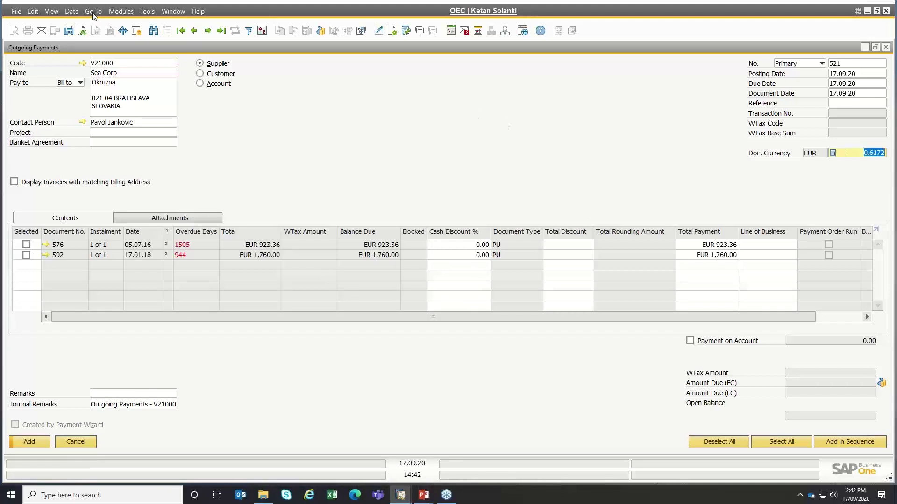
{"action": "left_click", "coordinate": [121, 12]}
{"action": "mouse_move", "coordinate": [126, 27]}
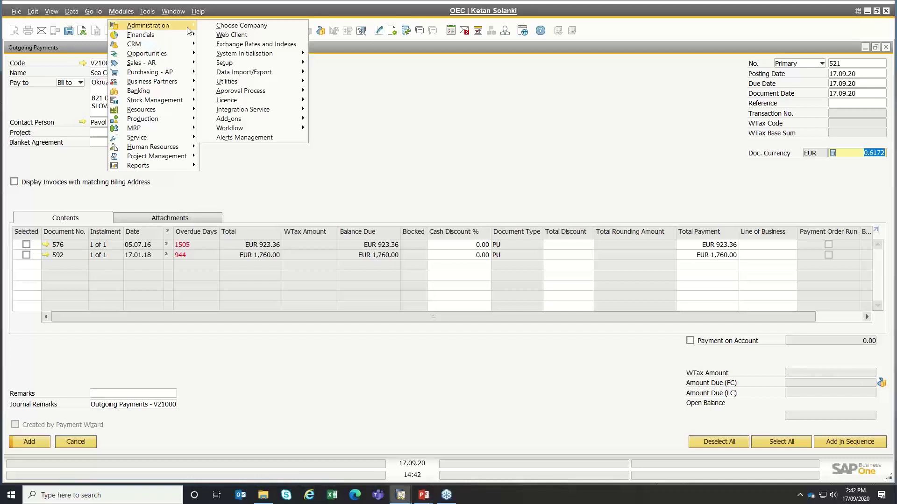
{"action": "left_click", "coordinate": [273, 46]}
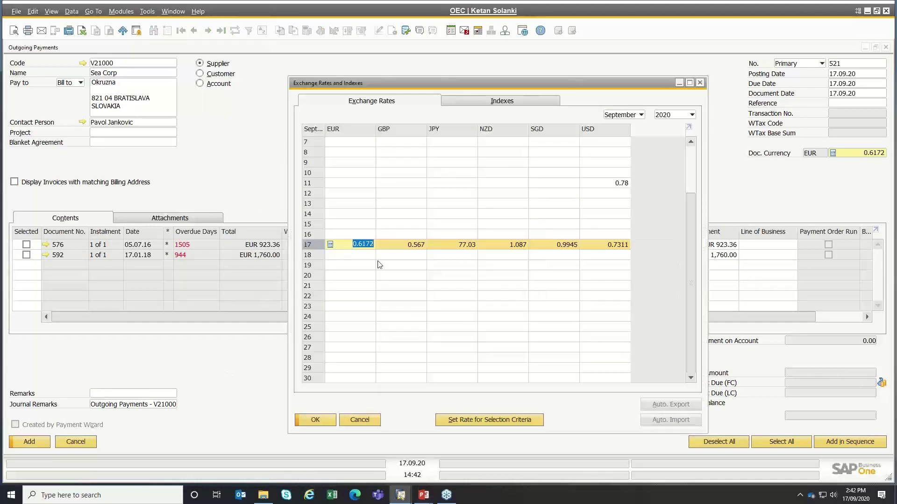
{"action": "left_click", "coordinate": [363, 423]}
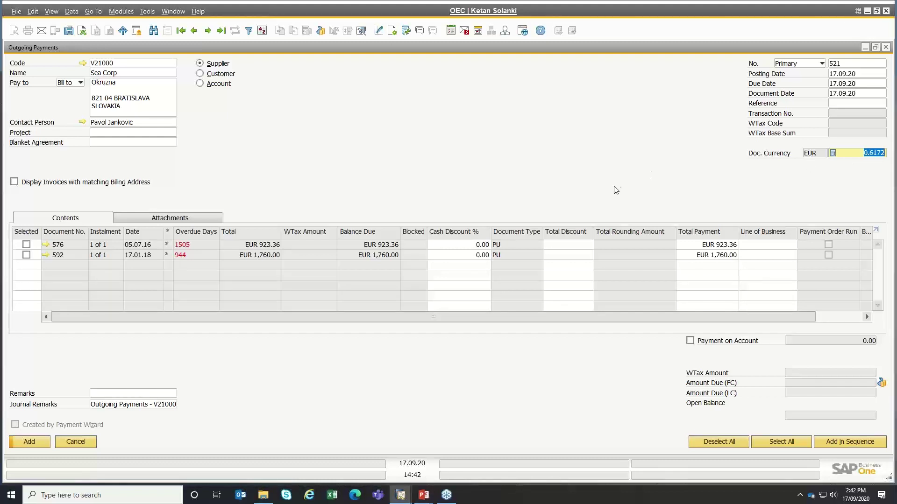
- Tick invoice 576 for payment and bring up Payment Means
{"action": "left_click", "coordinate": [26, 245]}
{"action": "left_click", "coordinate": [26, 245]}
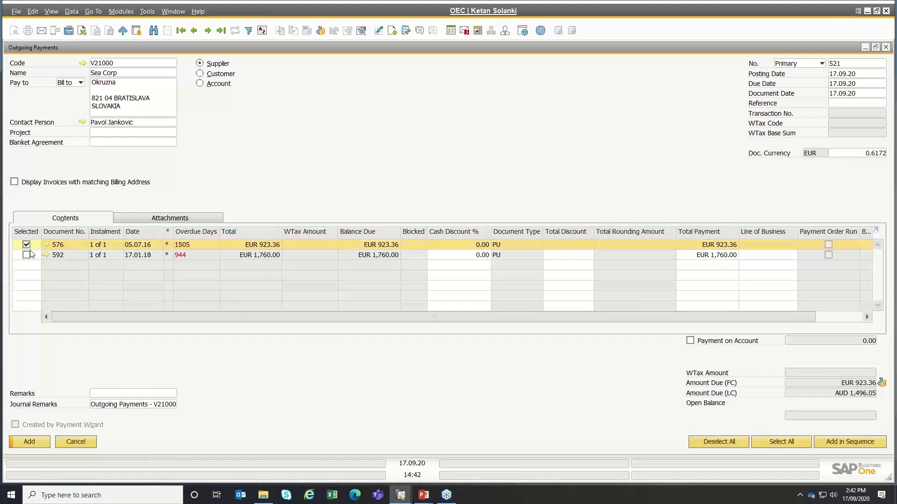
{"action": "left_click", "coordinate": [882, 383]}
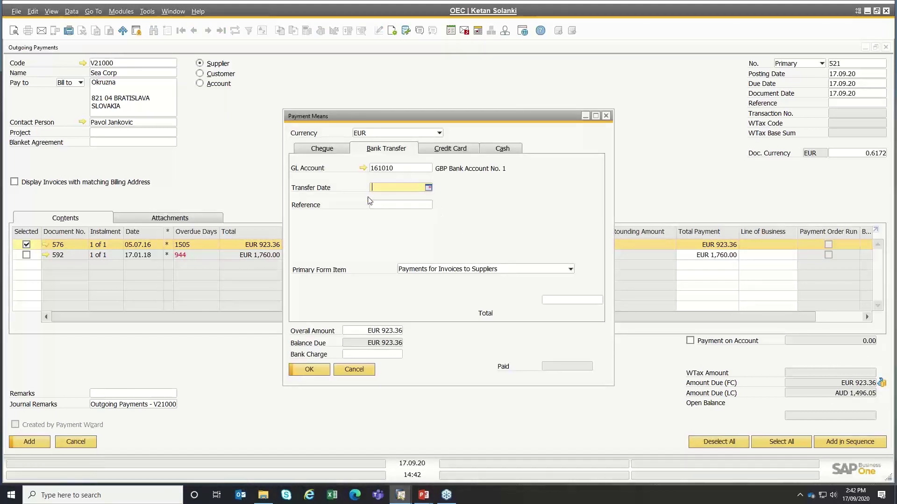
- Fill the bank transfer with date 17.09.20 and total EUR 923.36
{"action": "key", "text": "Tab"}
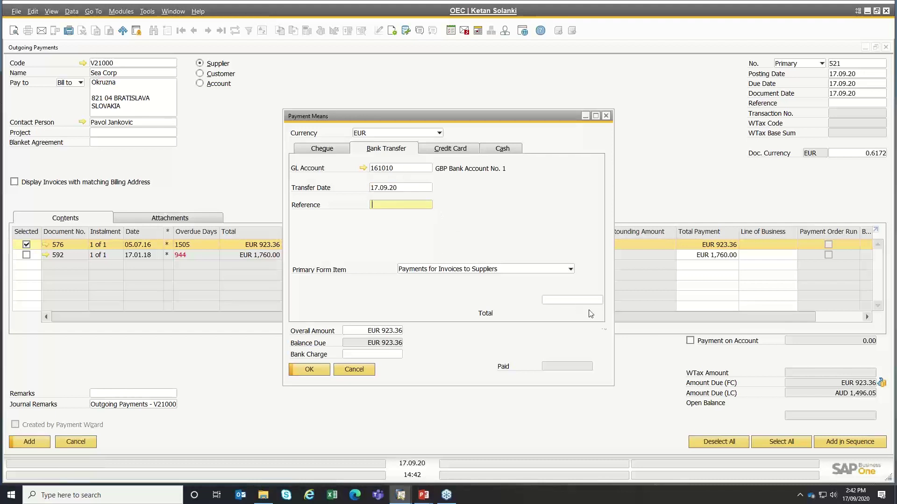
{"action": "left_click", "coordinate": [586, 299]}
{"action": "key", "text": "ctrl+b"}
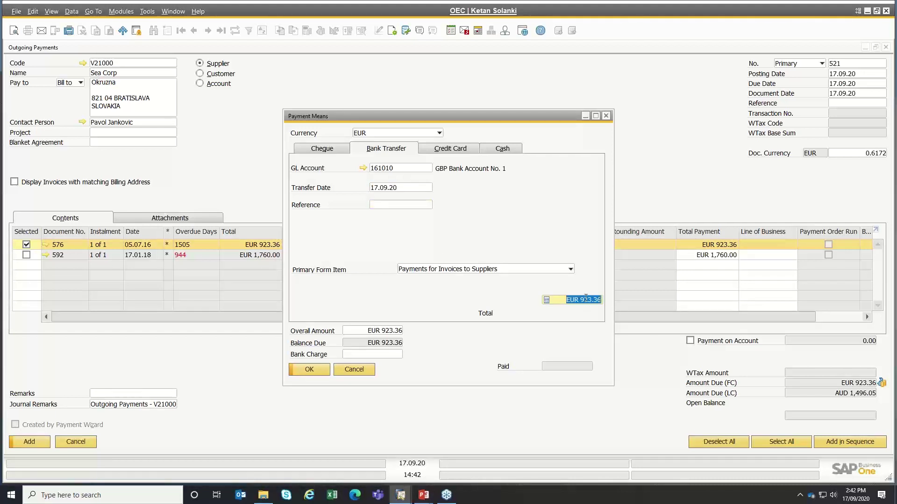
{"action": "left_click", "coordinate": [563, 299]}
{"action": "double_click", "coordinate": [563, 299]}
- Switch the payment currency to AUD, filling the total as AUD 1,496.05
{"action": "left_click", "coordinate": [418, 135]}
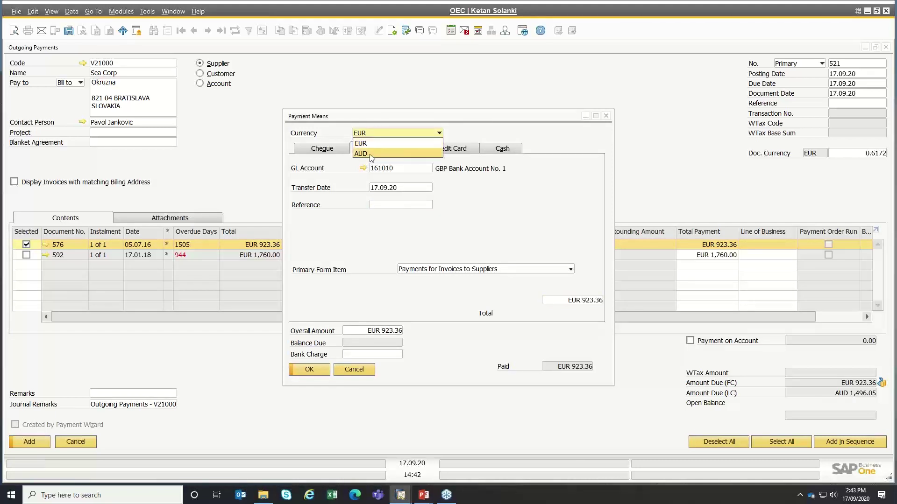
{"action": "left_click", "coordinate": [370, 154]}
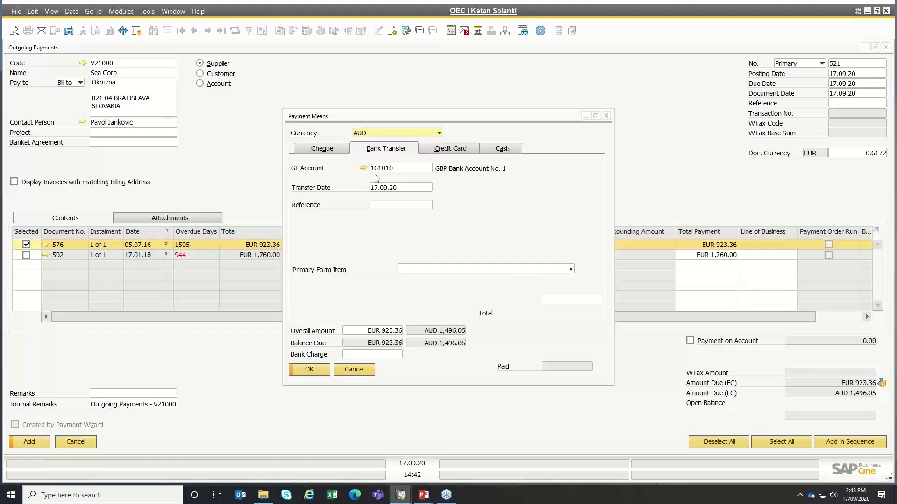
{"action": "left_click", "coordinate": [586, 304]}
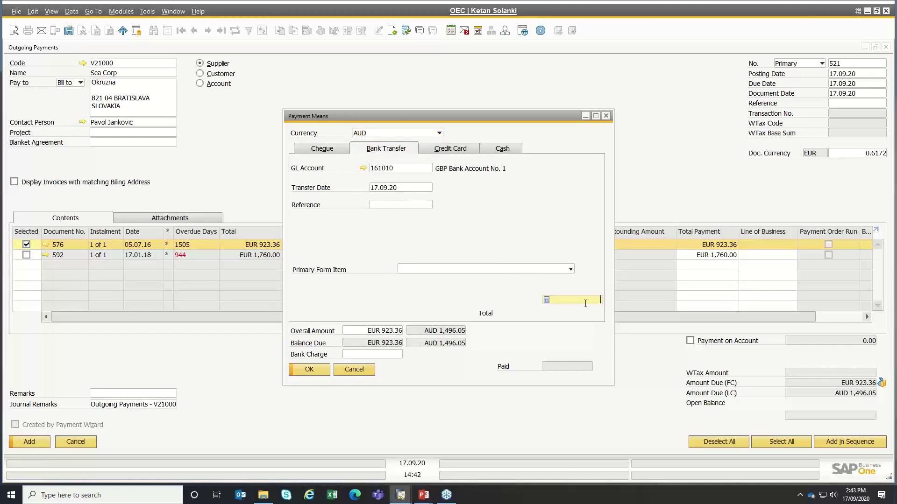
{"action": "key", "text": "ctrl+b"}
{"action": "key", "text": "Tab"}
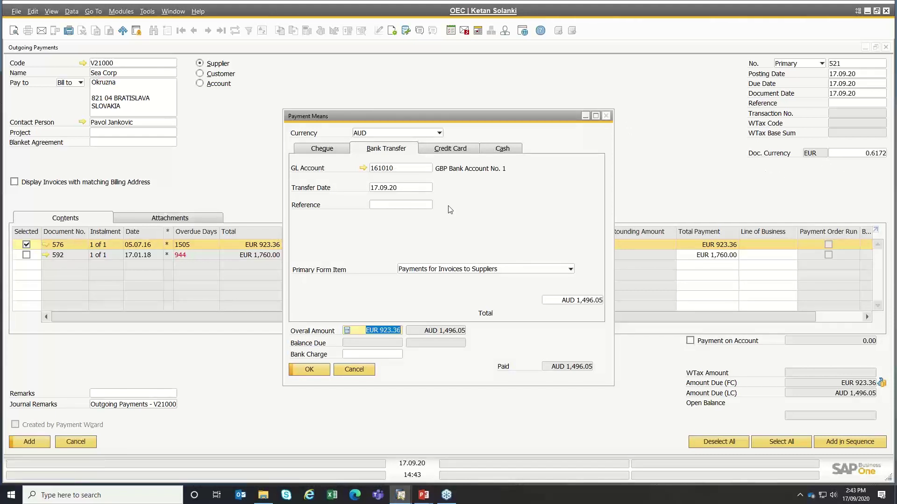
- Switch back to EUR with total 923.36, confirm the bank transfer, and add the payment
{"action": "left_click", "coordinate": [428, 134]}
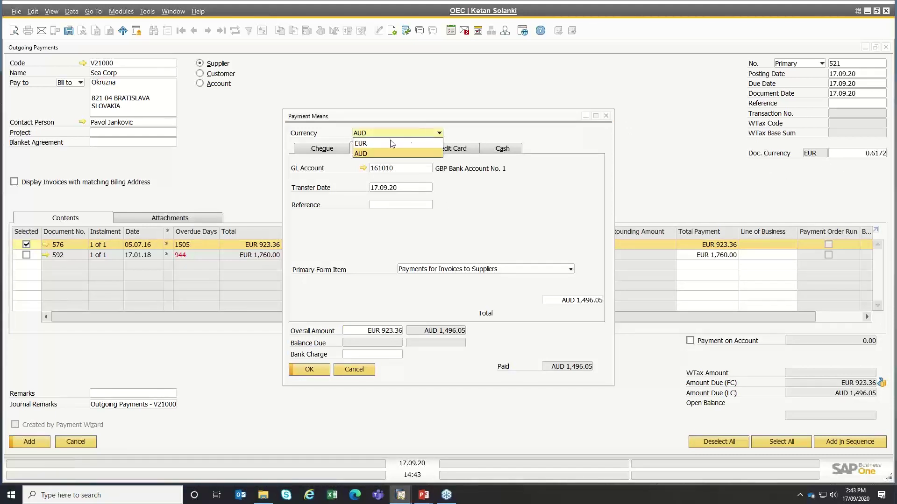
{"action": "left_click", "coordinate": [378, 146]}
{"action": "left_click", "coordinate": [560, 300]}
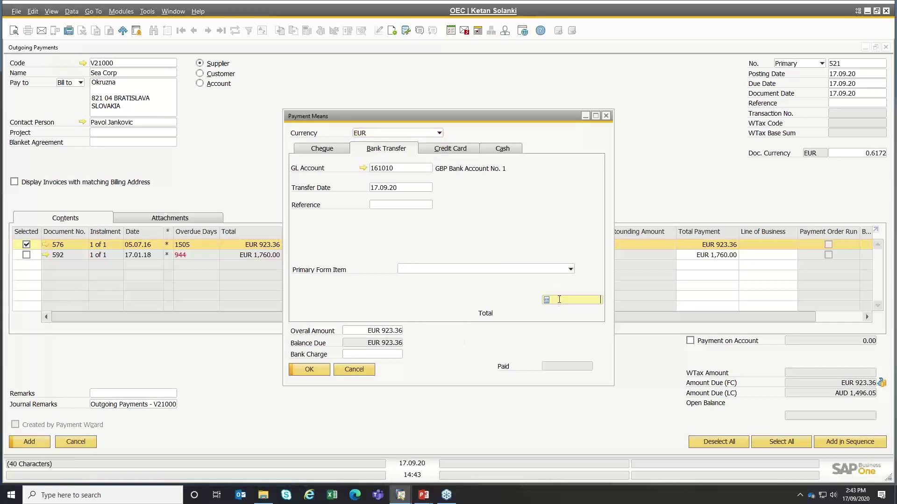
{"action": "key", "text": "ctrl+b"}
{"action": "key", "text": "Tab"}
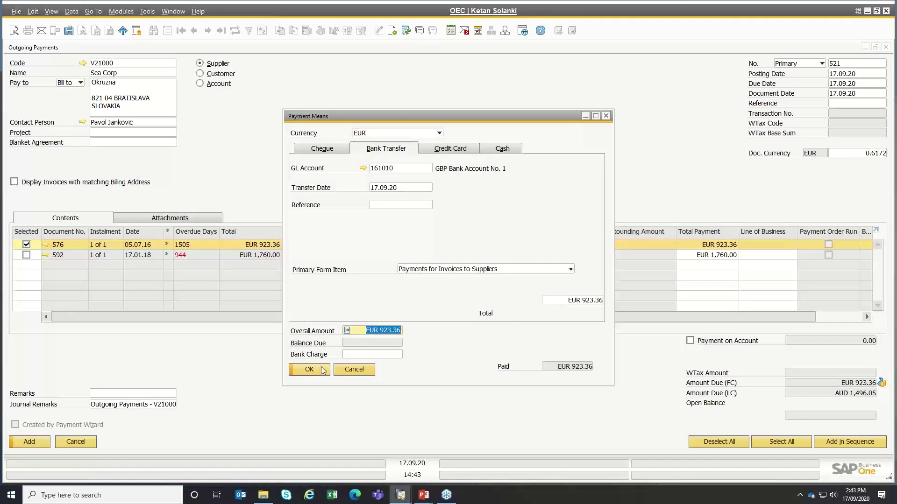
{"action": "left_click", "coordinate": [322, 371]}
{"action": "left_click", "coordinate": [46, 440]}
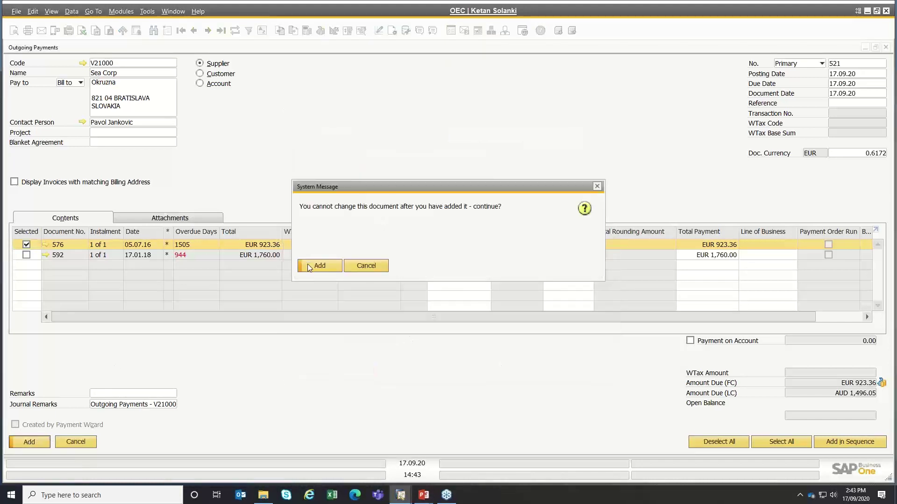
- Confirm adding the EUR outgoing payment to Sea Corp, then switch to the presentation slide show
{"action": "left_click", "coordinate": [312, 267]}
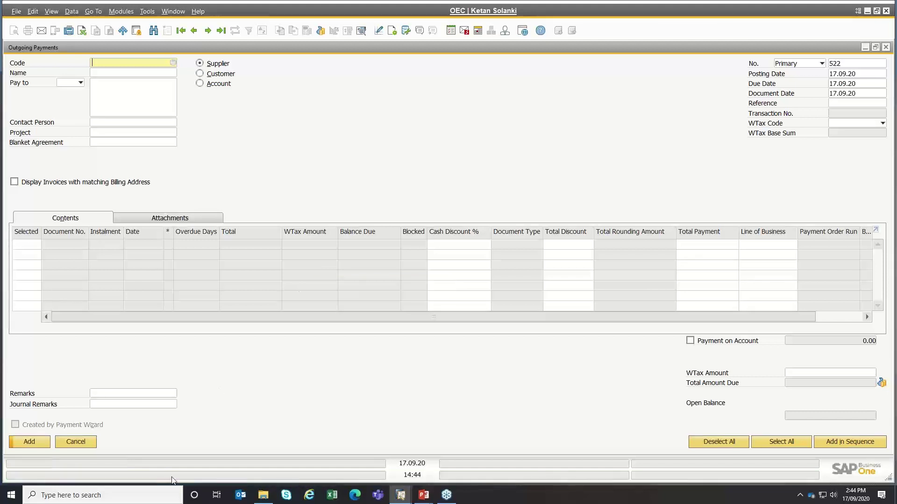
{"action": "key", "text": "alt+Tab"}
{"action": "key", "text": "alt+Tab"}
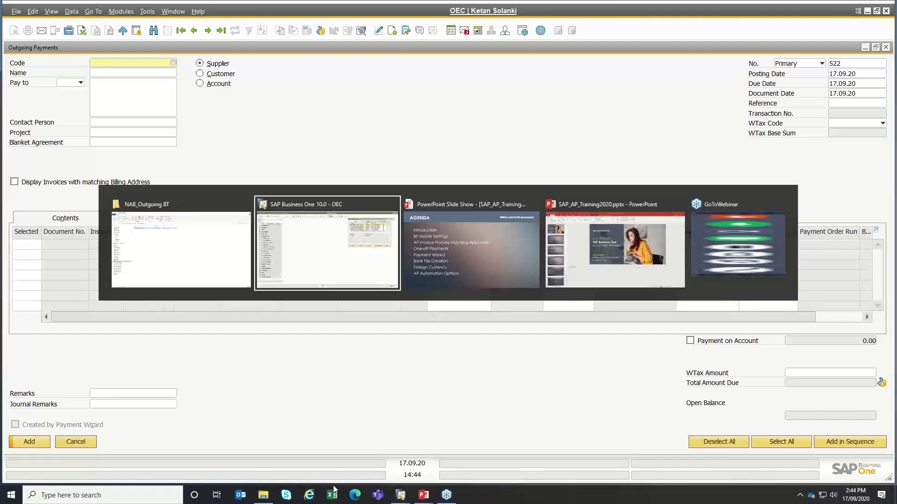
{"action": "key", "text": "alt+Tab"}
{"action": "key", "text": "alt+Tab"}
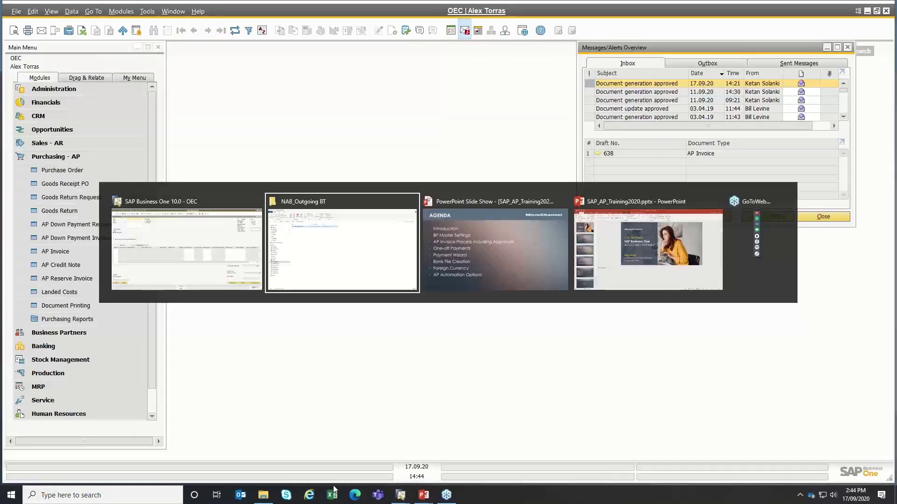
{"action": "key", "text": "alt+Tab"}
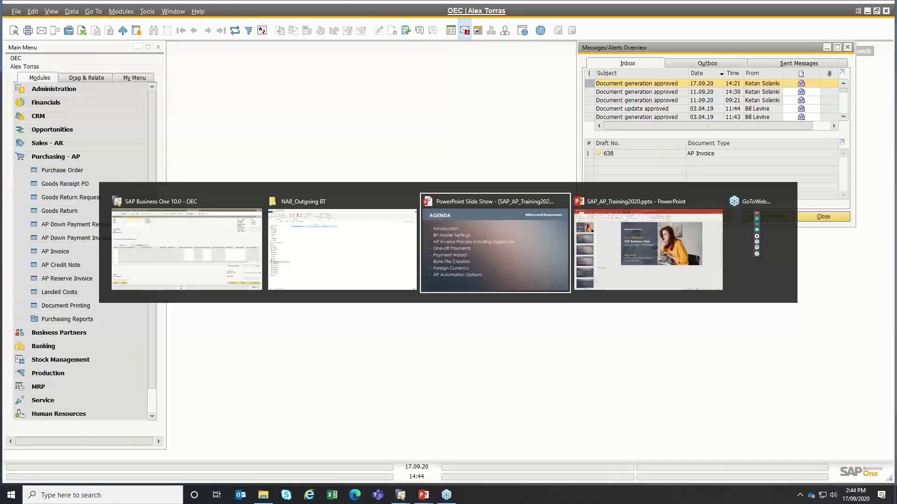